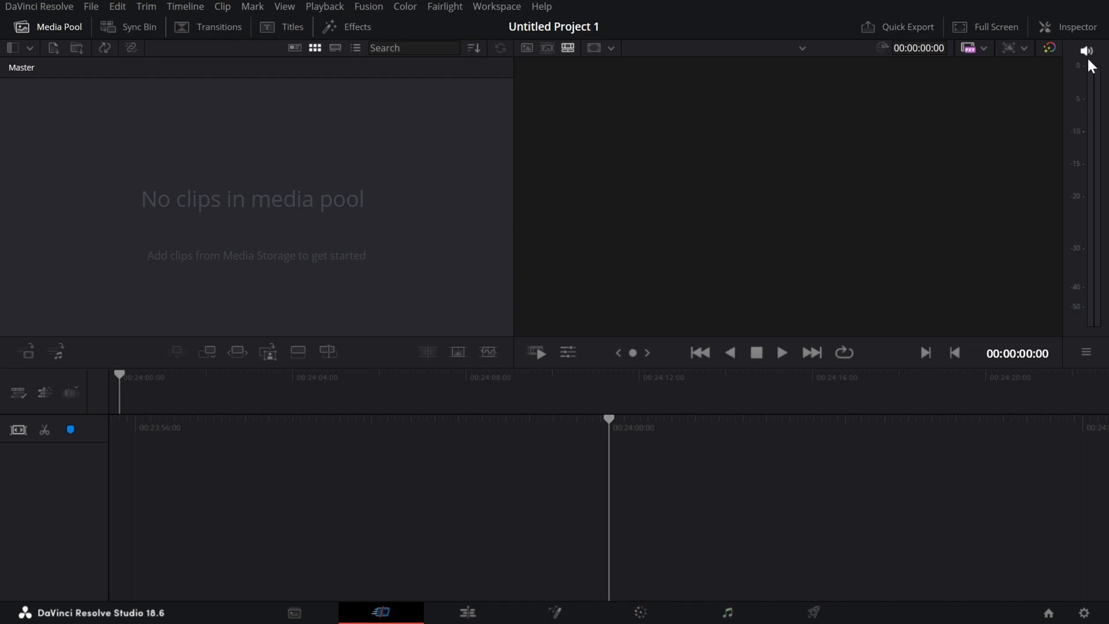
click(1075, 28)
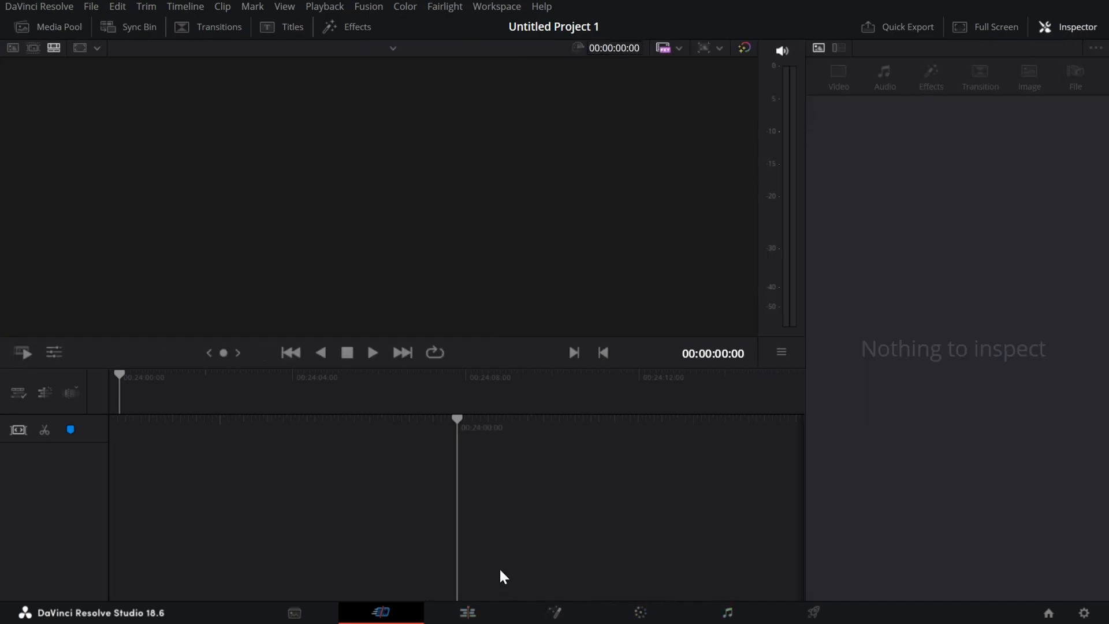
click(1076, 28)
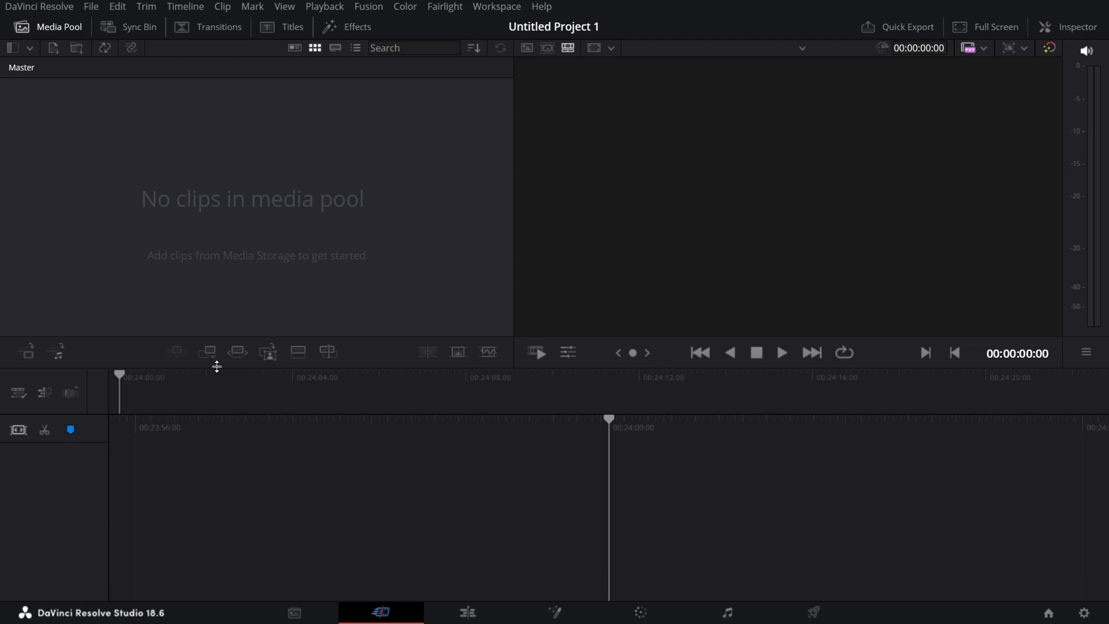
key(ctrl+i)
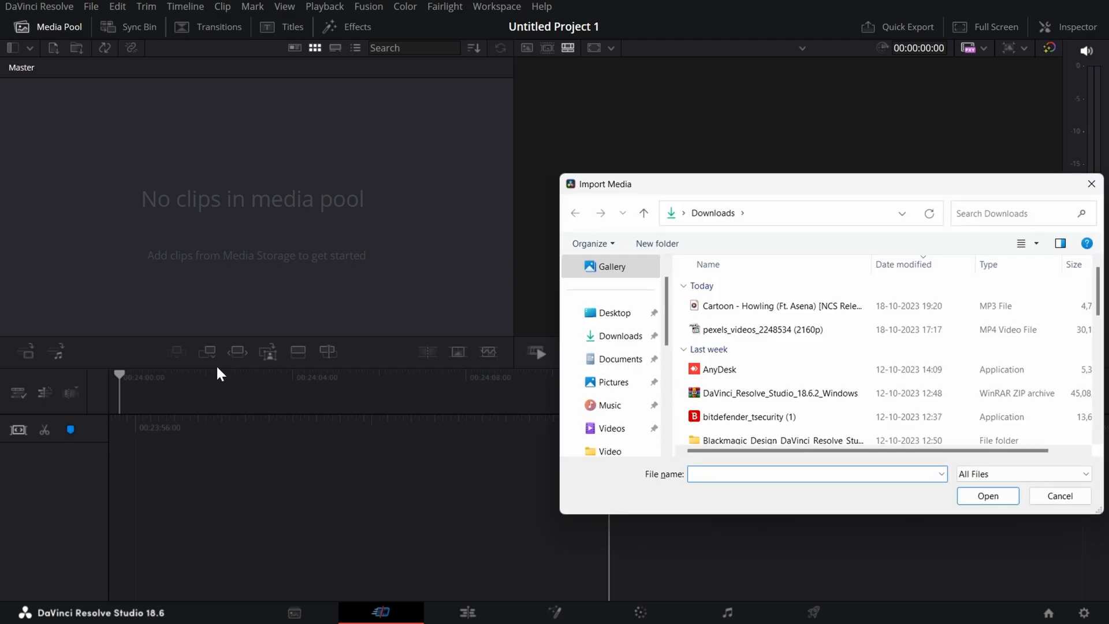
click(731, 330)
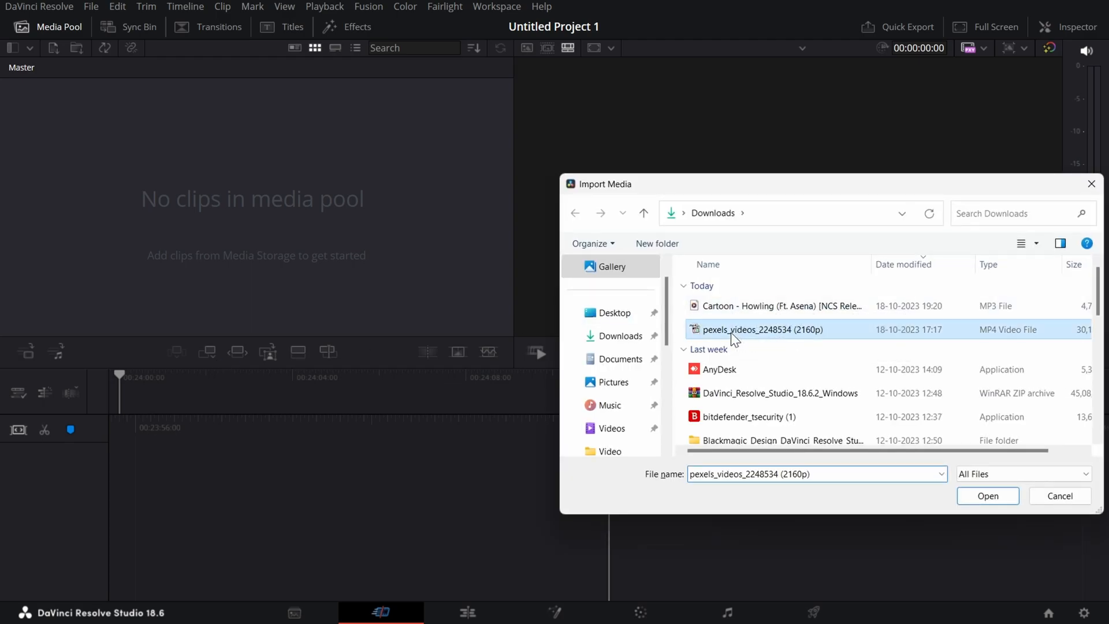
click(1006, 501)
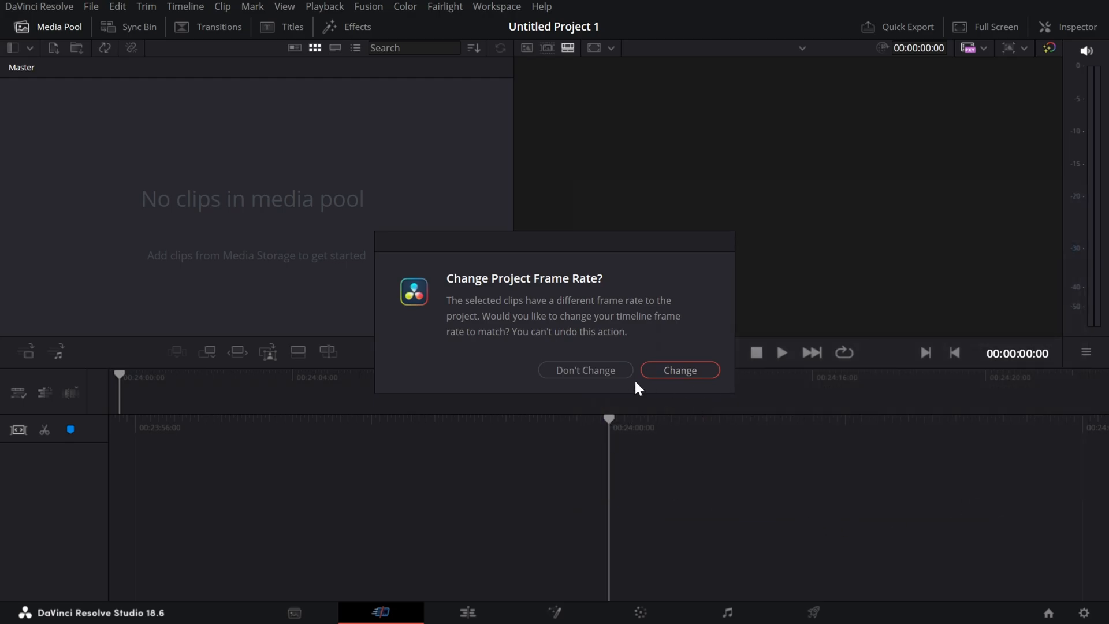
click(608, 370)
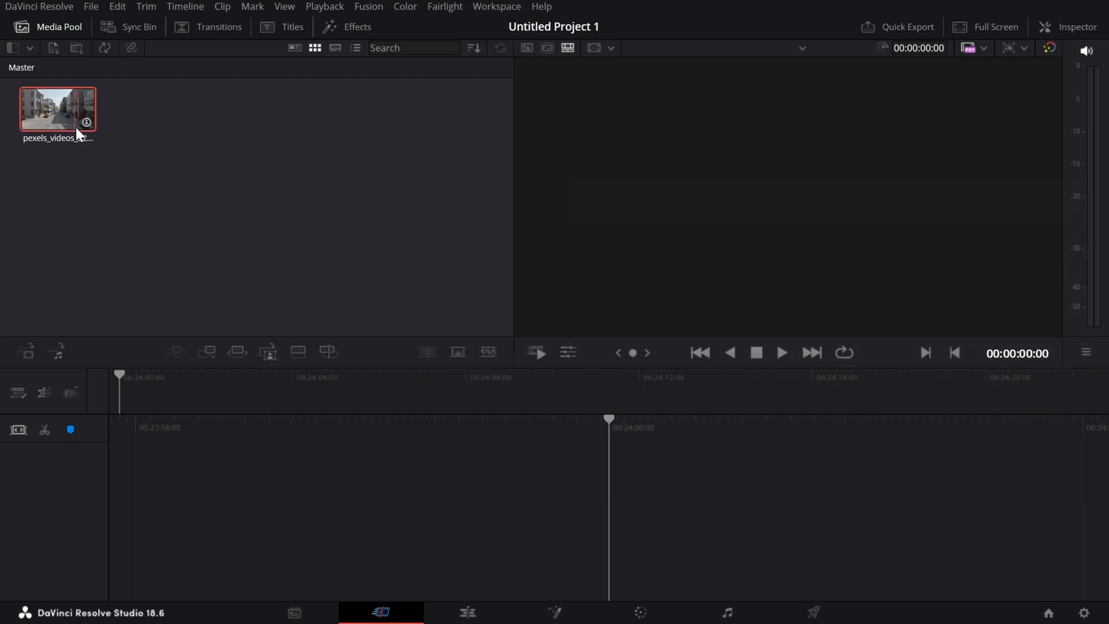
Place the imported street clip on the timeline and play its first few seconds.
drag(77, 134, 691, 490)
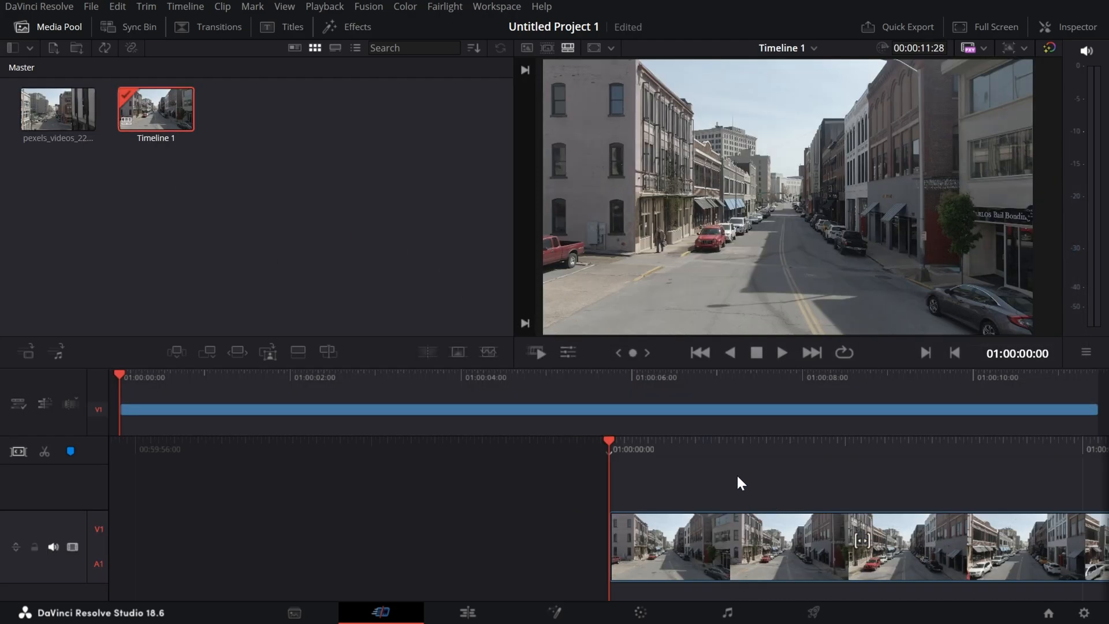
key(space)
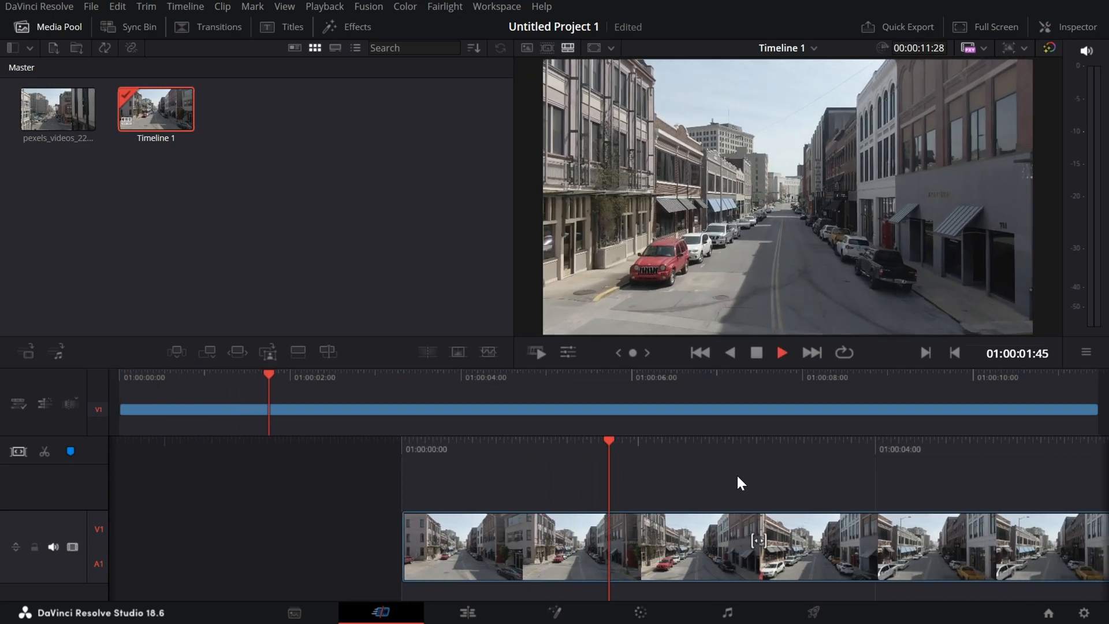
key(space)
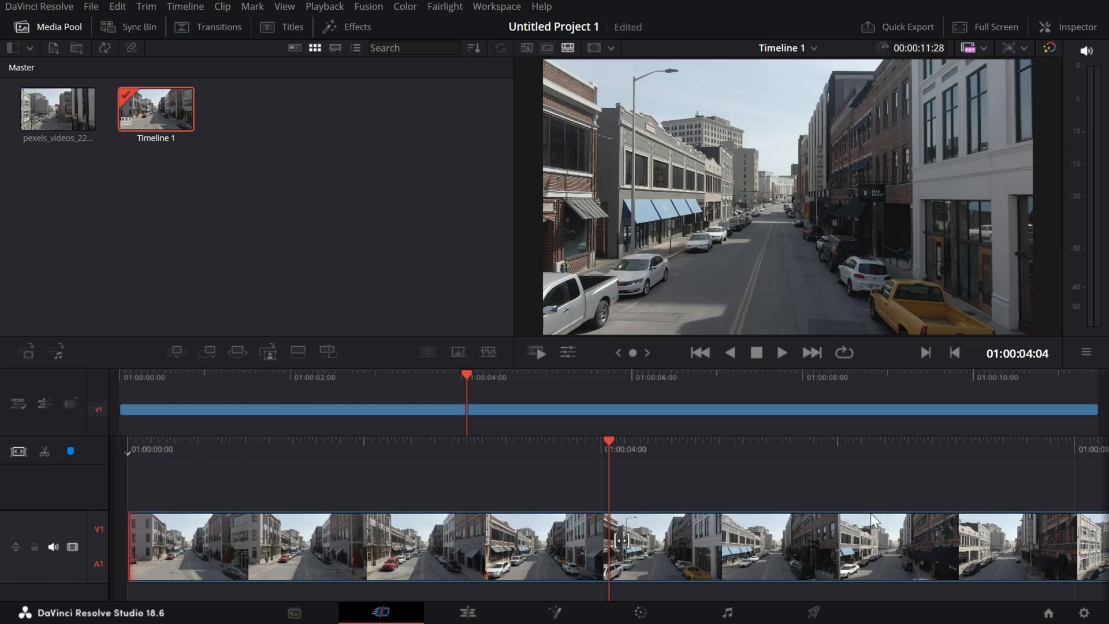
Switch to the Color page, slightly enlarge the node editor, and bring up the Magic Mask tools after viewing the Qualifier.
click(640, 612)
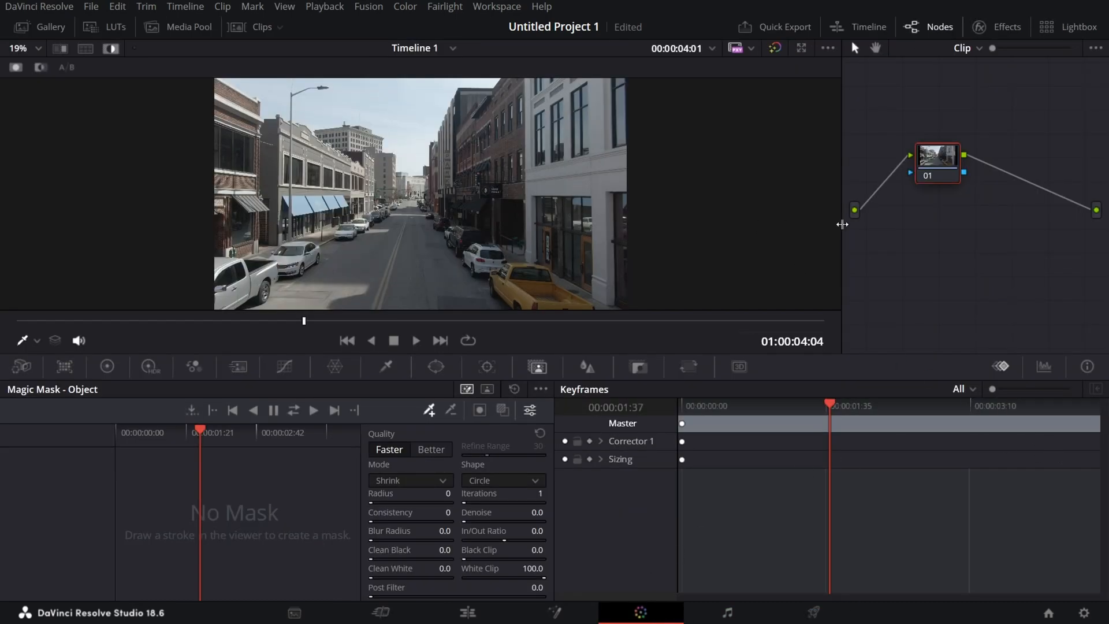
drag(843, 220, 838, 292)
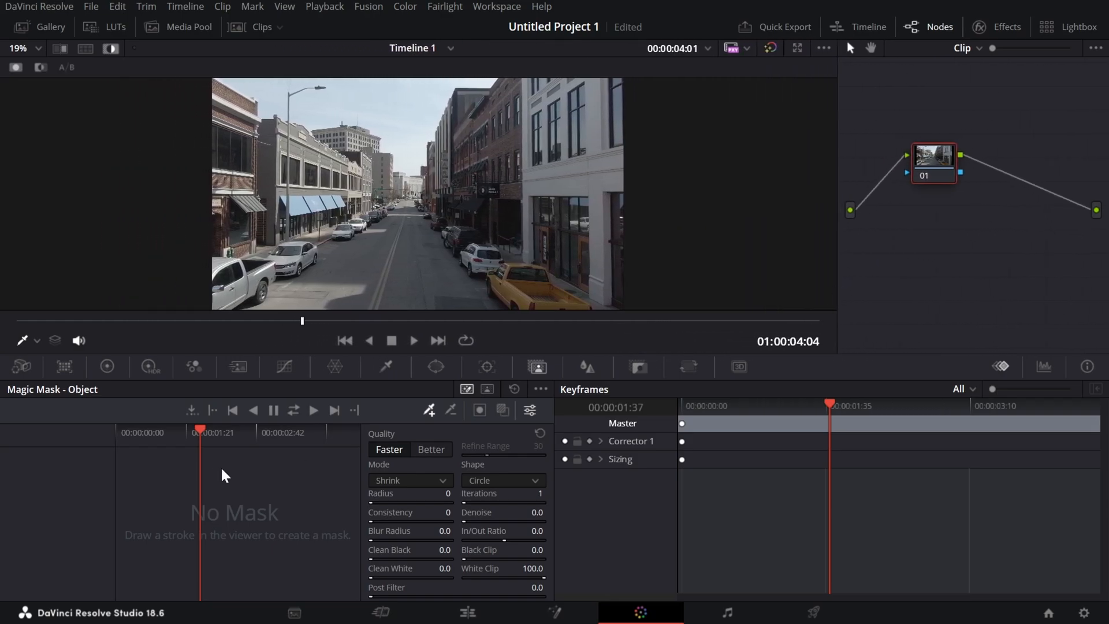
click(386, 366)
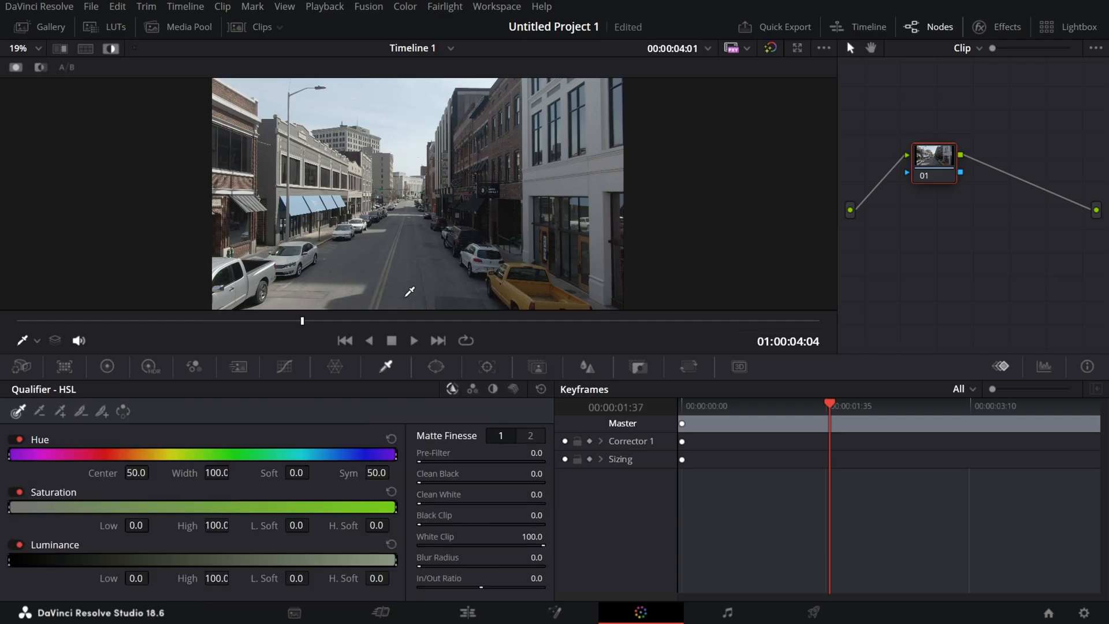
click(538, 367)
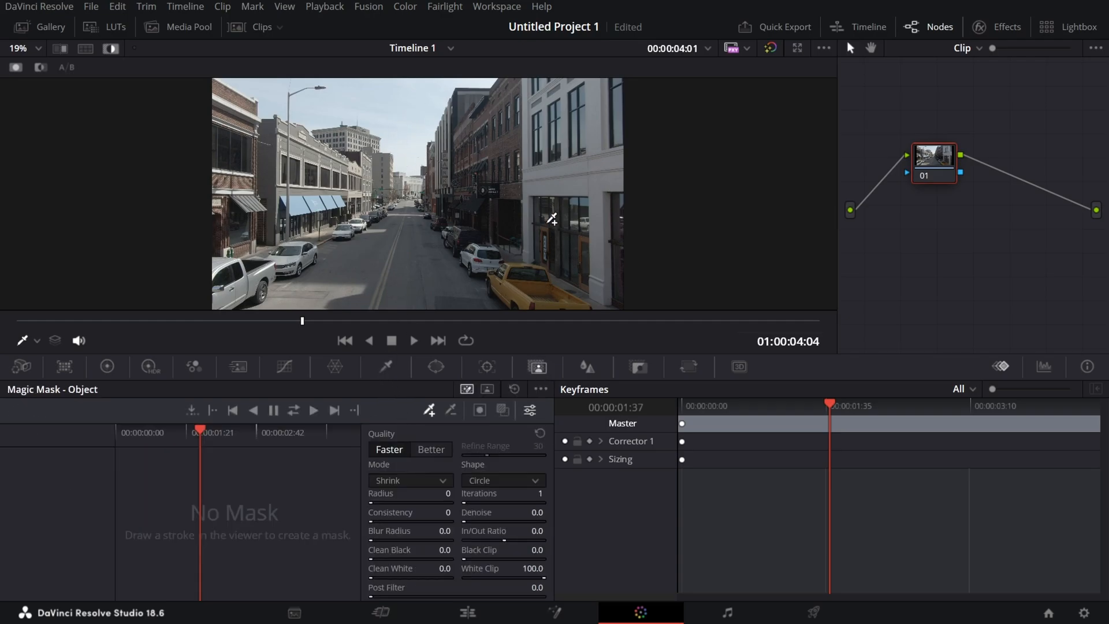
click(451, 408)
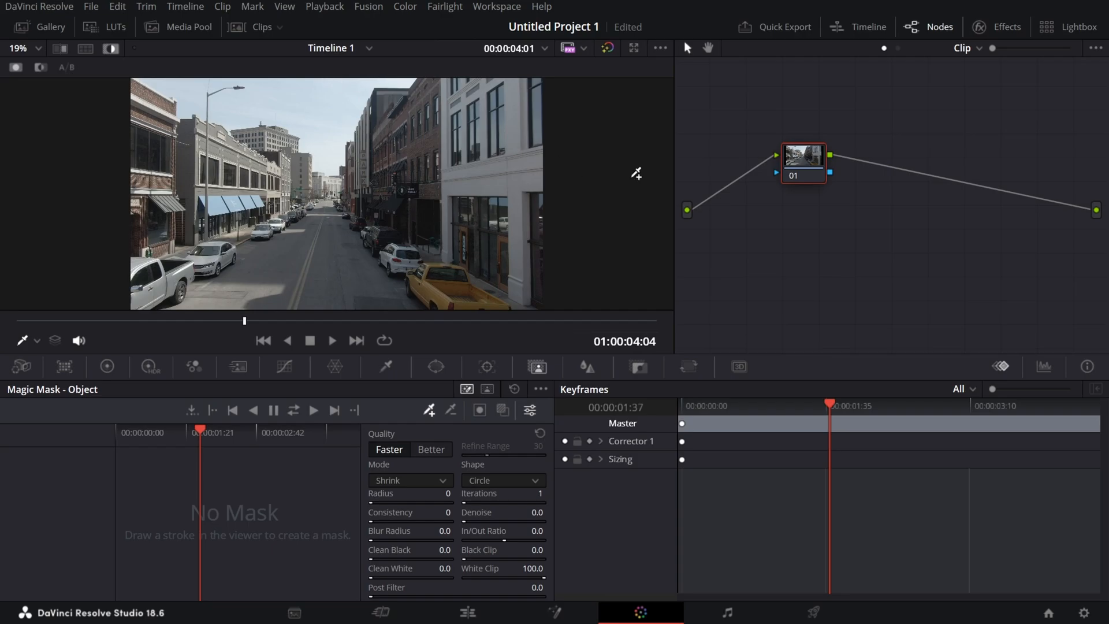
Add a serial node after node 01 and mask the sky on it with a Magic Mask stroke tracked in both directions.
right_click(815, 174)
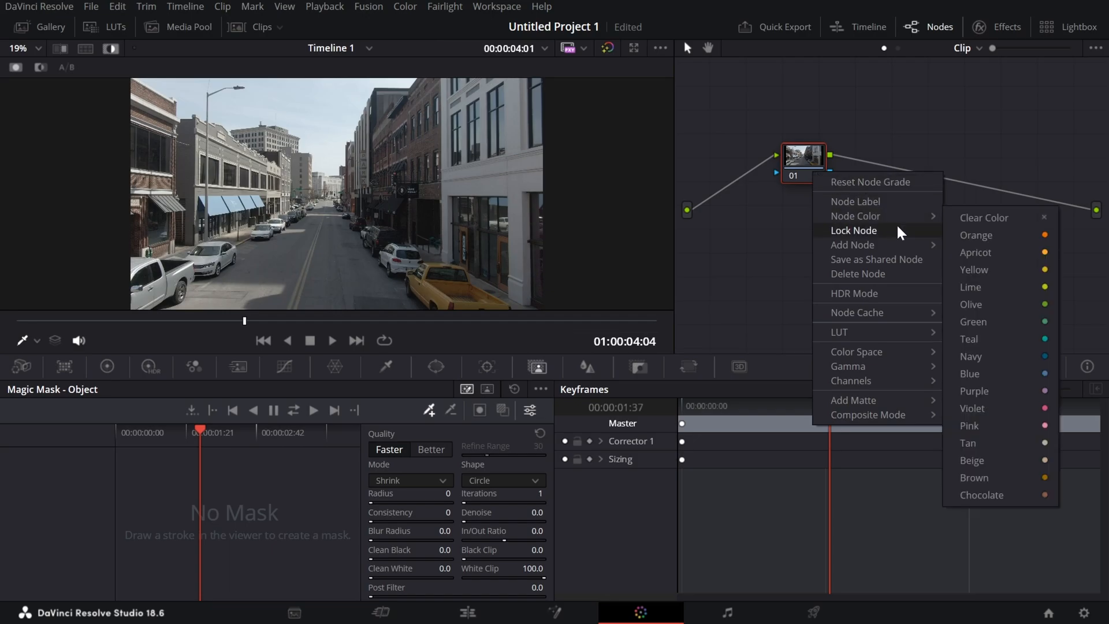
click(964, 247)
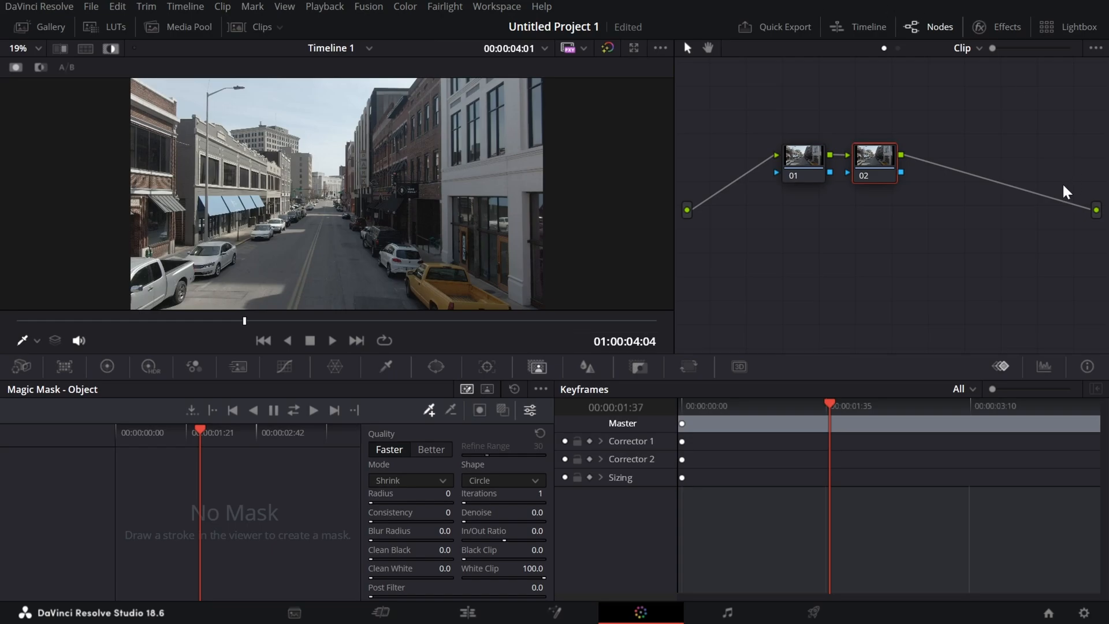
mouse_move(263, 98)
mouse_down()
mouse_move(295, 106)
mouse_move(378, 81)
mouse_up()
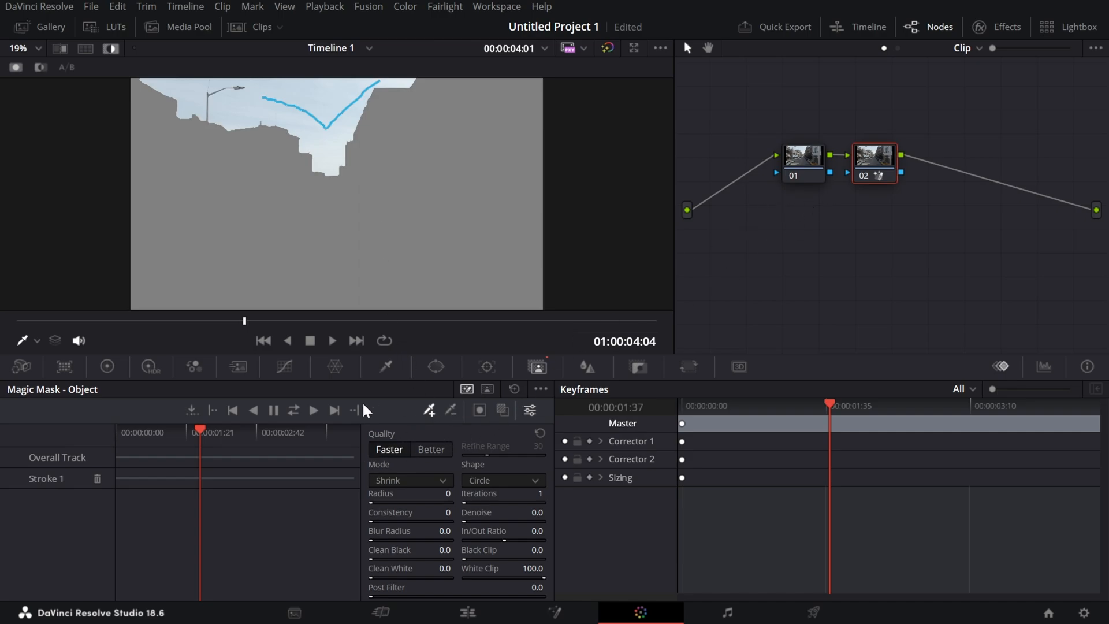
click(293, 418)
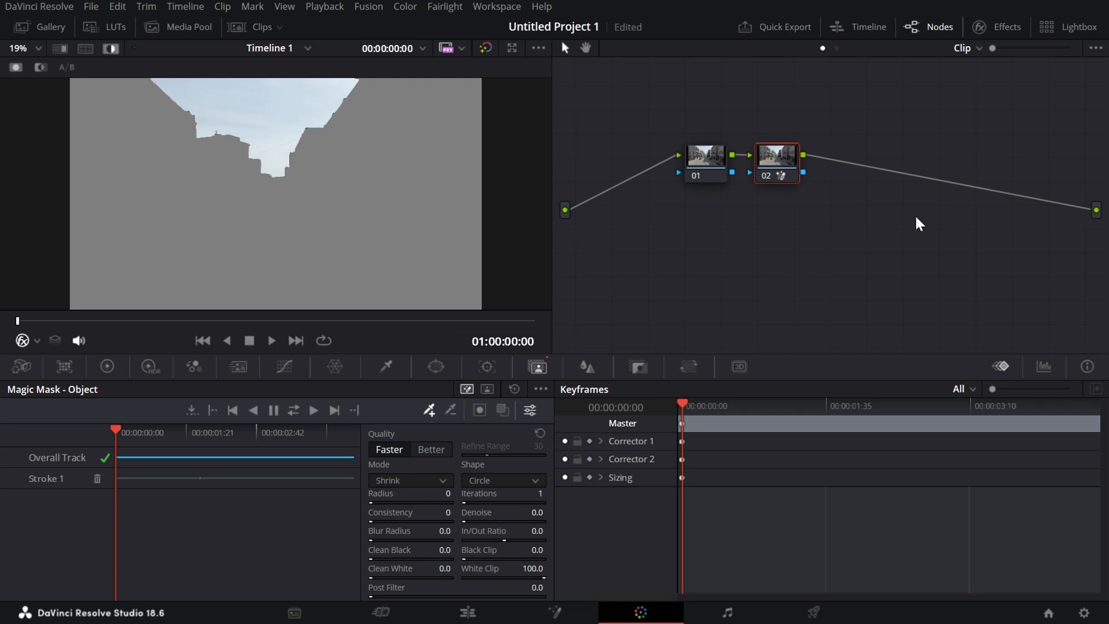
Search the effects library for "sky" and add Sky Replacement as a new node after node 02.
click(998, 29)
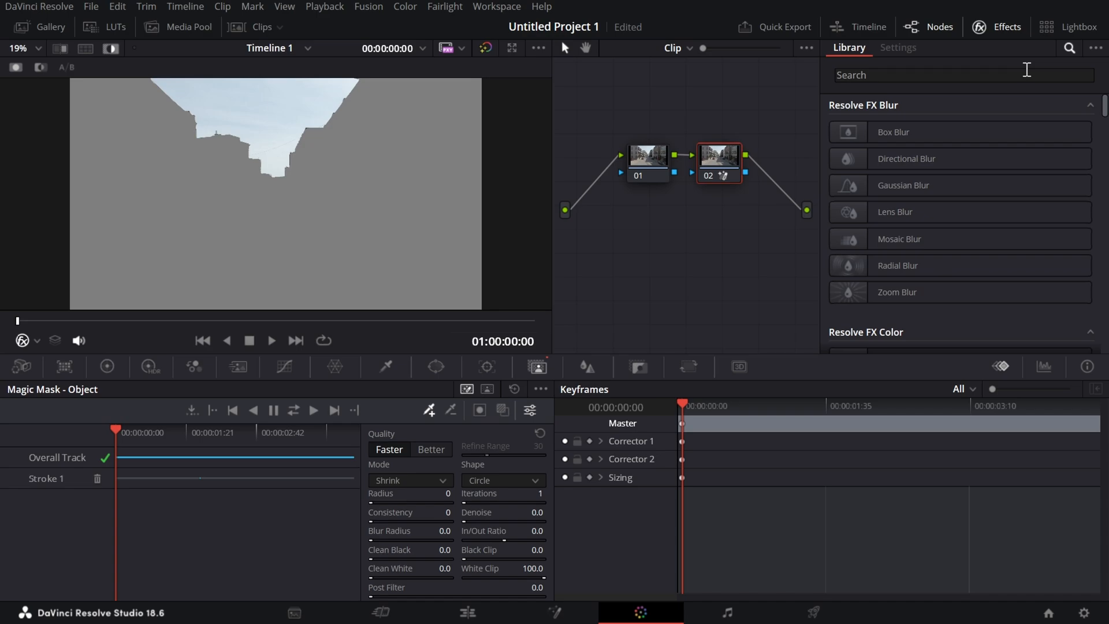
click(995, 29)
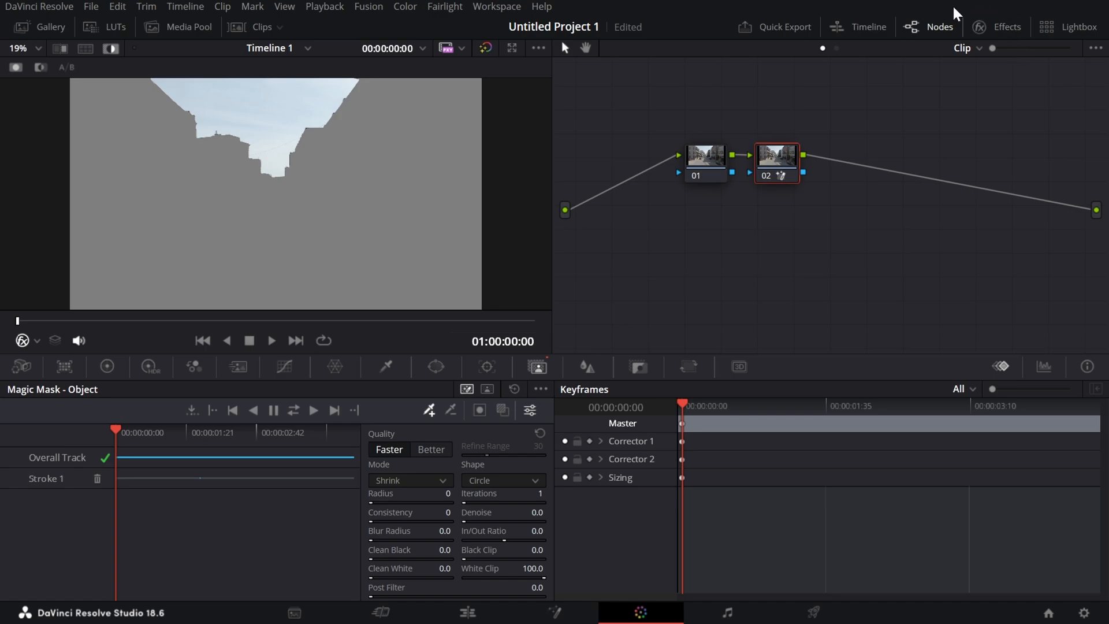
click(995, 29)
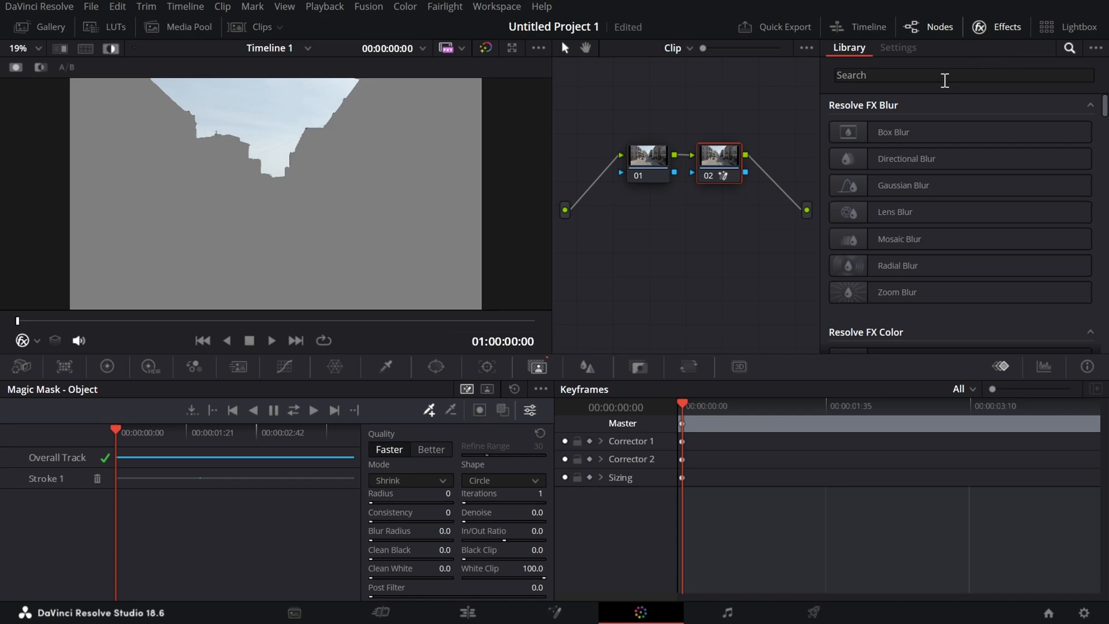
click(945, 81)
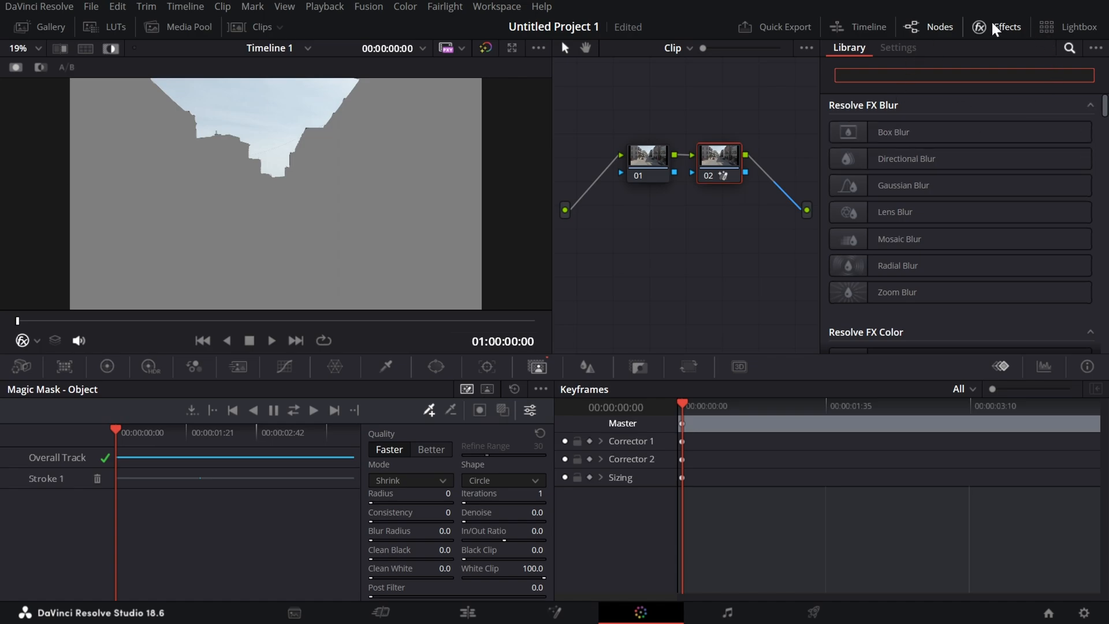
text(sky)
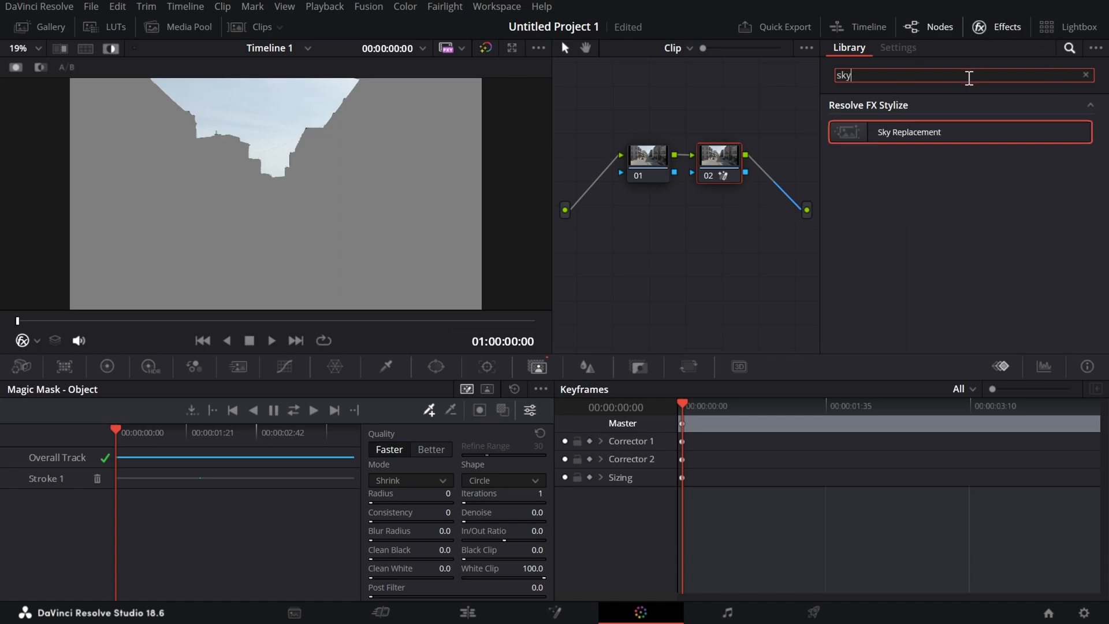
drag(903, 135, 936, 197)
click(980, 27)
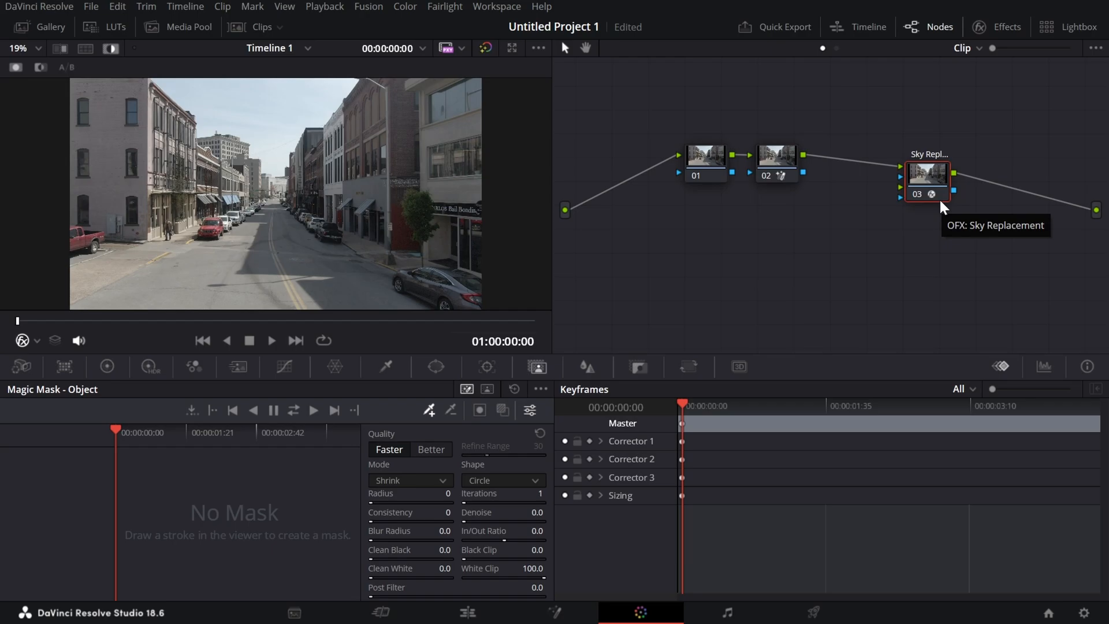
Connect node 02's mask output to the Sky Replacement node's first mask input and select the Sky Replacement node.
click(773, 164)
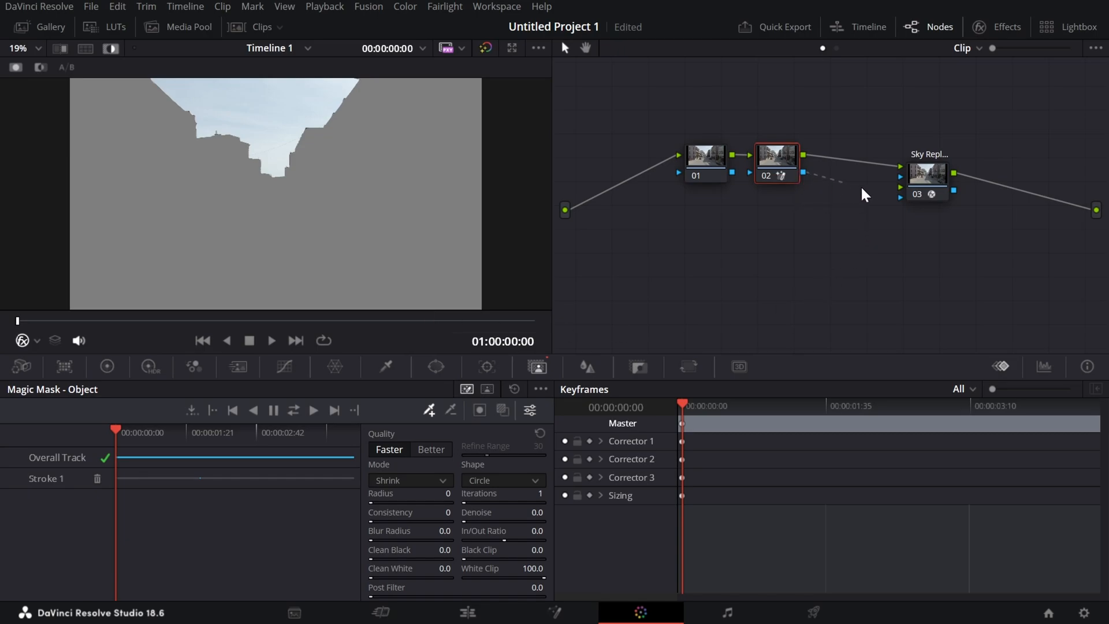
drag(897, 175, 899, 175)
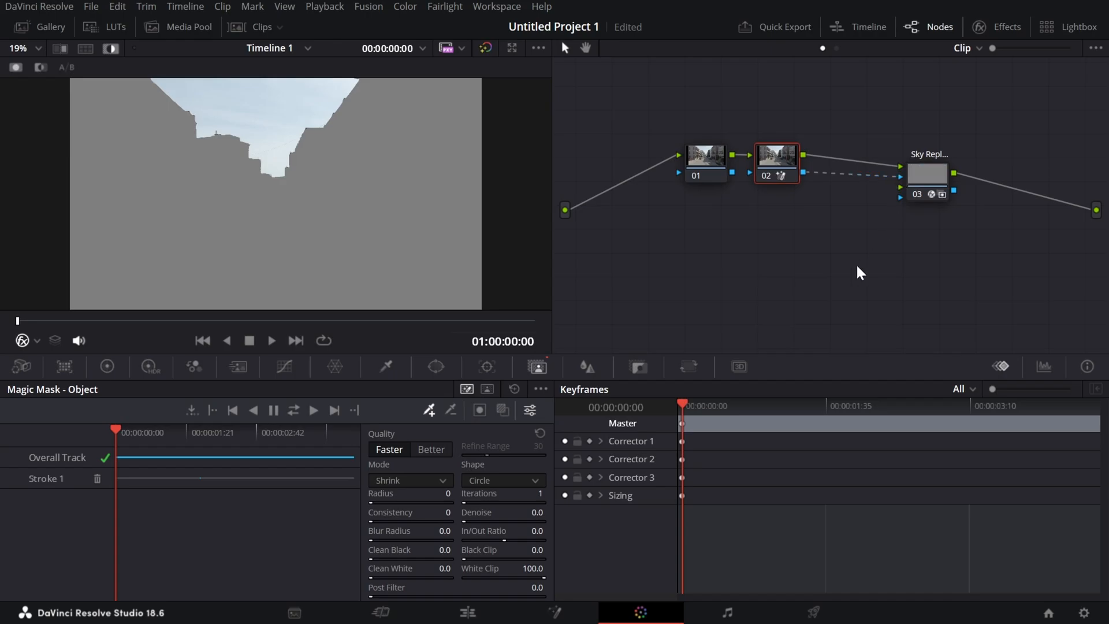
click(936, 194)
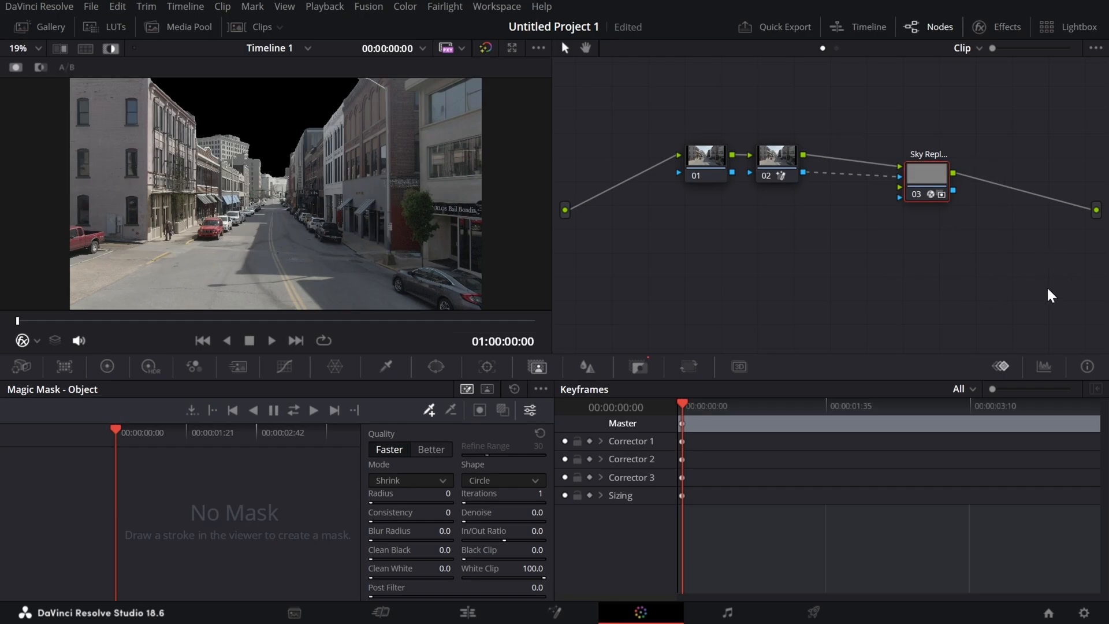
Try a Shift Edge of 1.000 in Sky Replacement's mask adjustments and reset it to its default.
click(1009, 29)
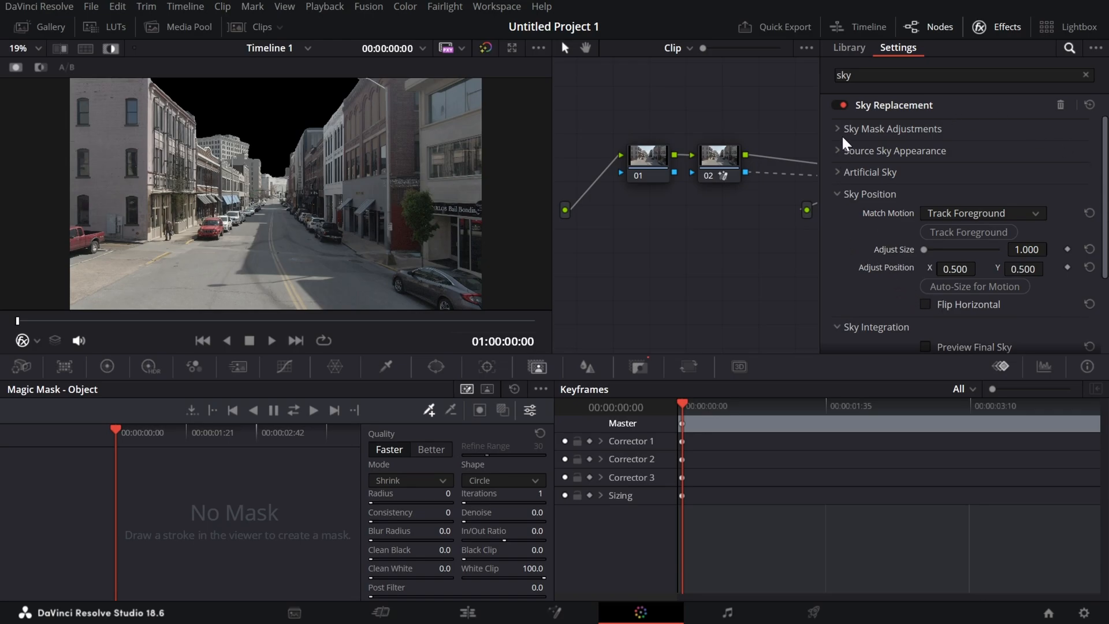
click(943, 149)
click(933, 127)
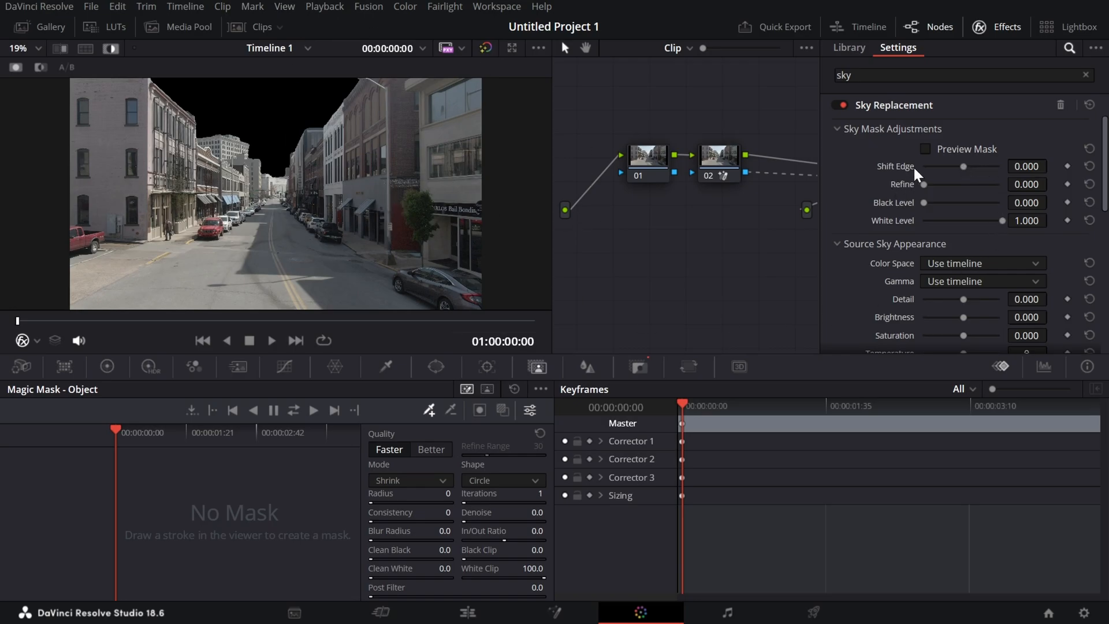
drag(965, 167, 1002, 166)
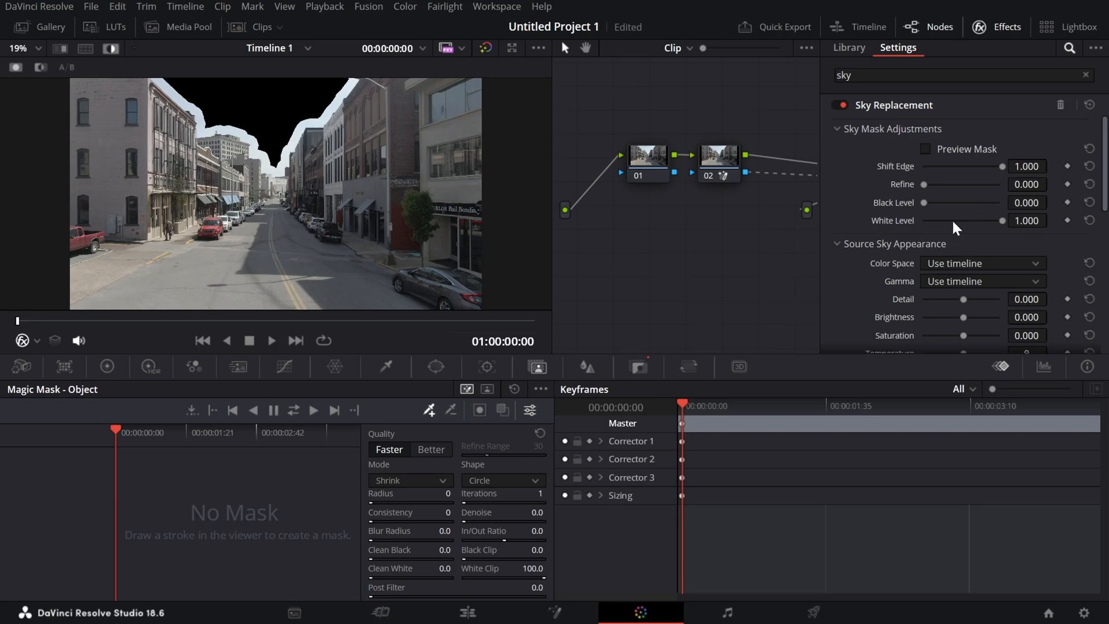
double_click(902, 165)
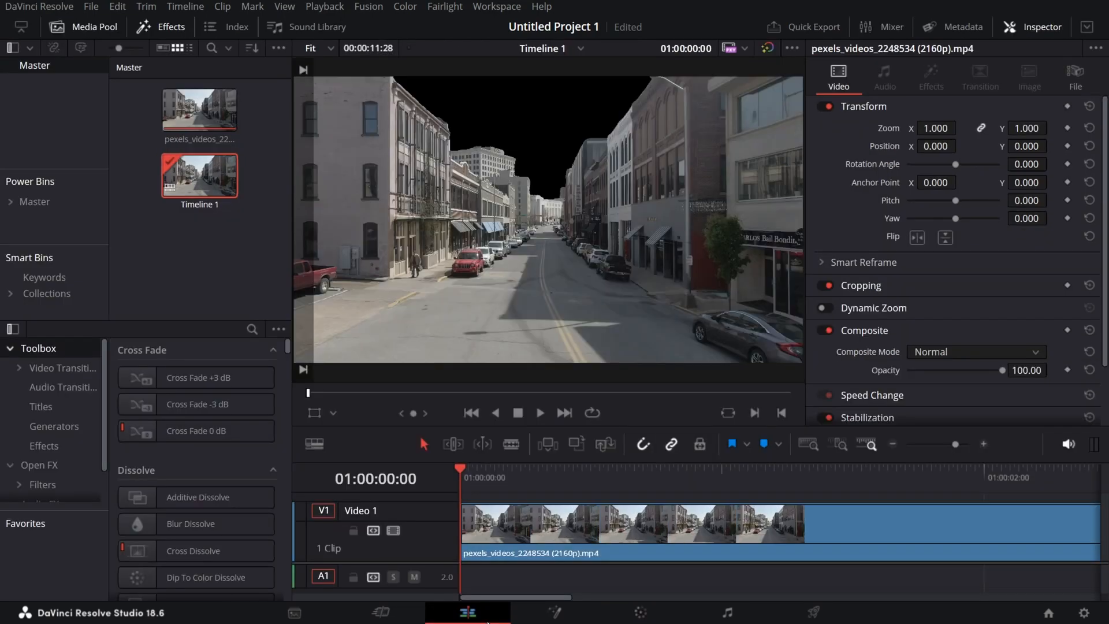
Try a Zoom of 3.810 on the timeline clip and reset it to its default.
drag(936, 128, 944, 133)
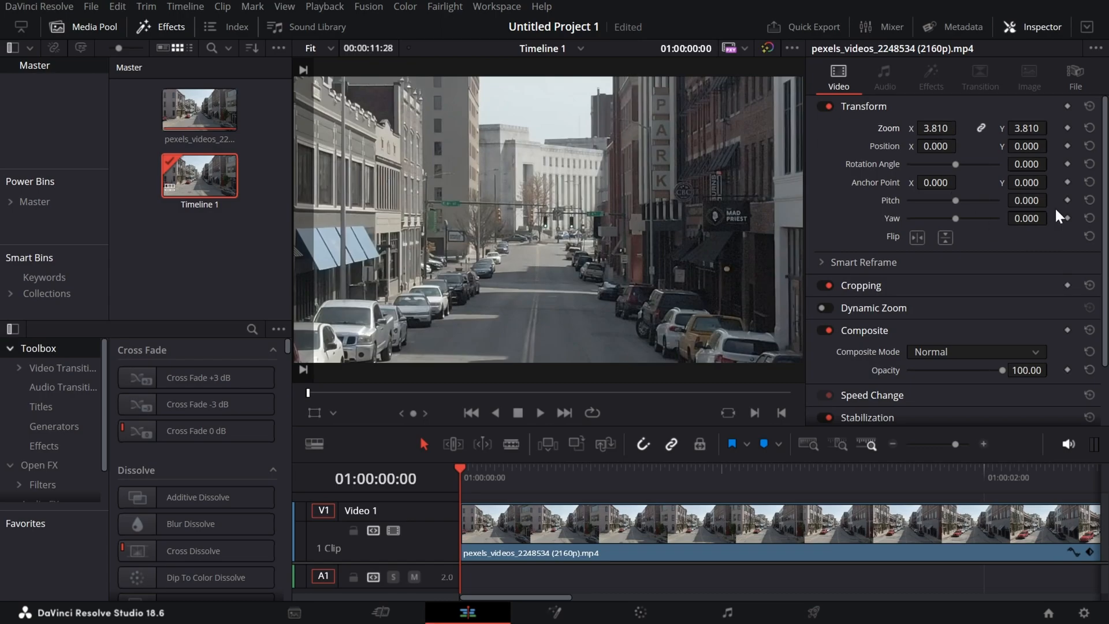
double_click(888, 128)
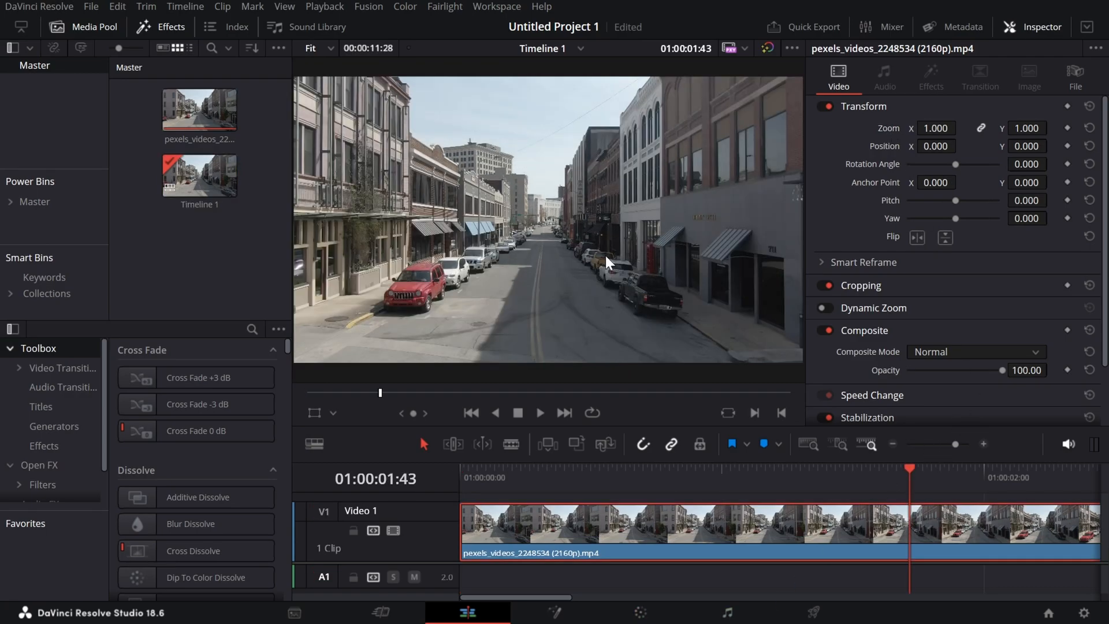
Return to the Color page and retrack node 02's sky mask in both directions.
key(shift+6)
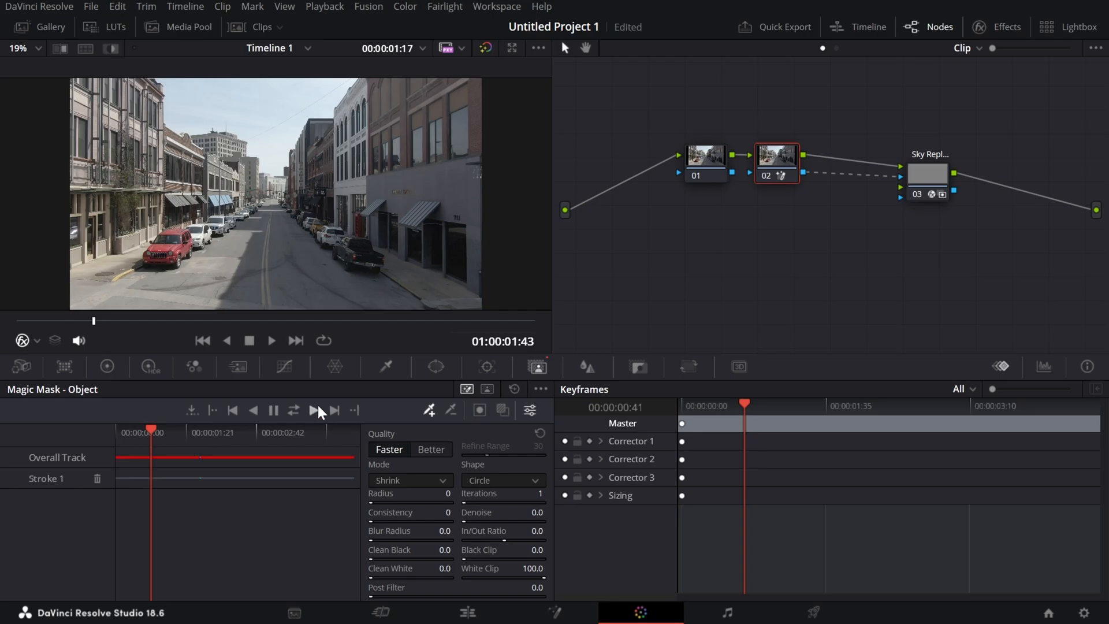
click(296, 412)
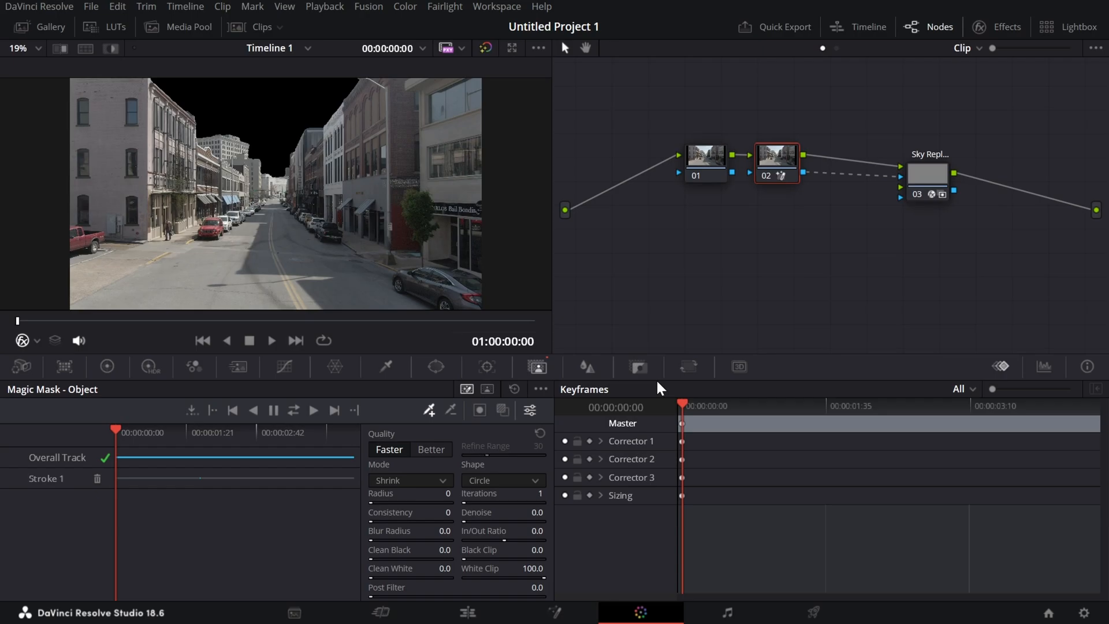
Open the Sky Replacement node's effect settings and turn on its mask preview.
click(1000, 32)
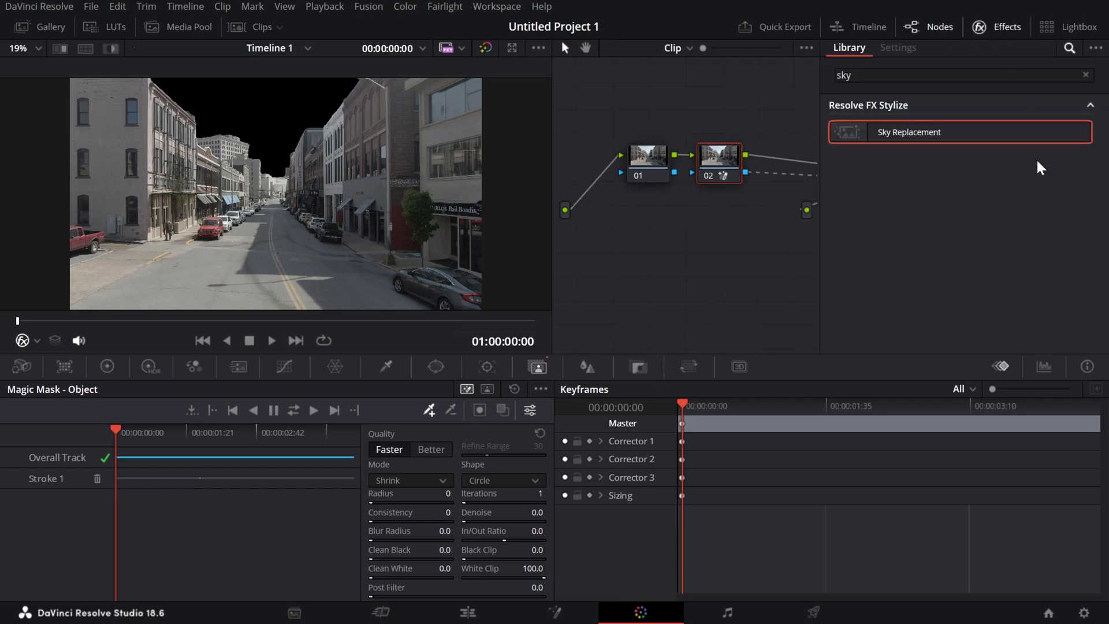
click(991, 29)
click(938, 181)
click(1005, 25)
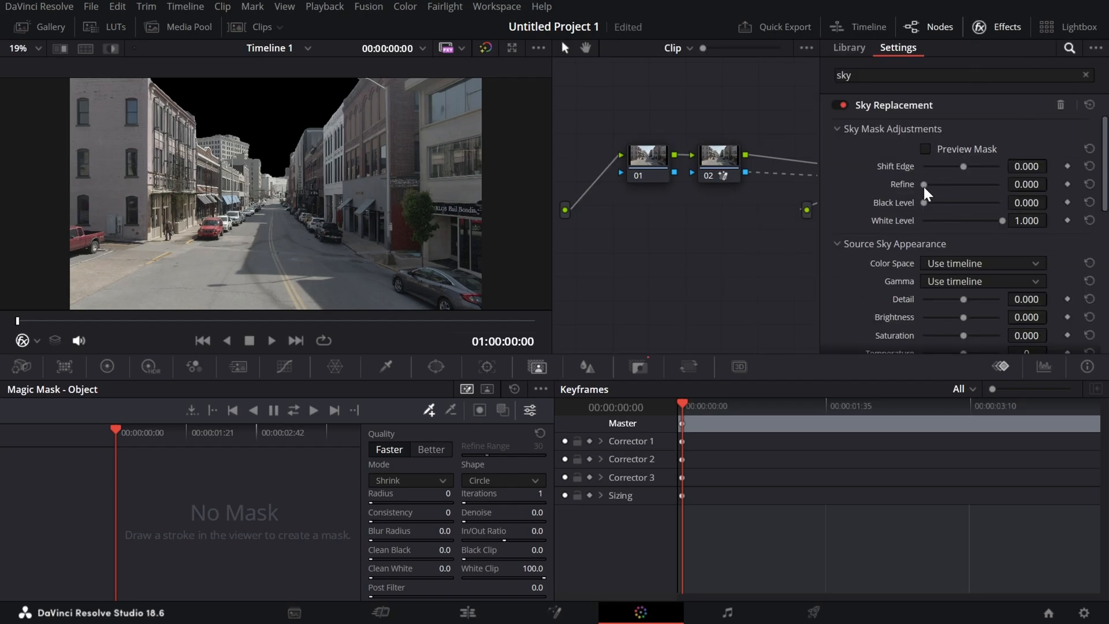
drag(937, 189, 896, 191)
click(927, 149)
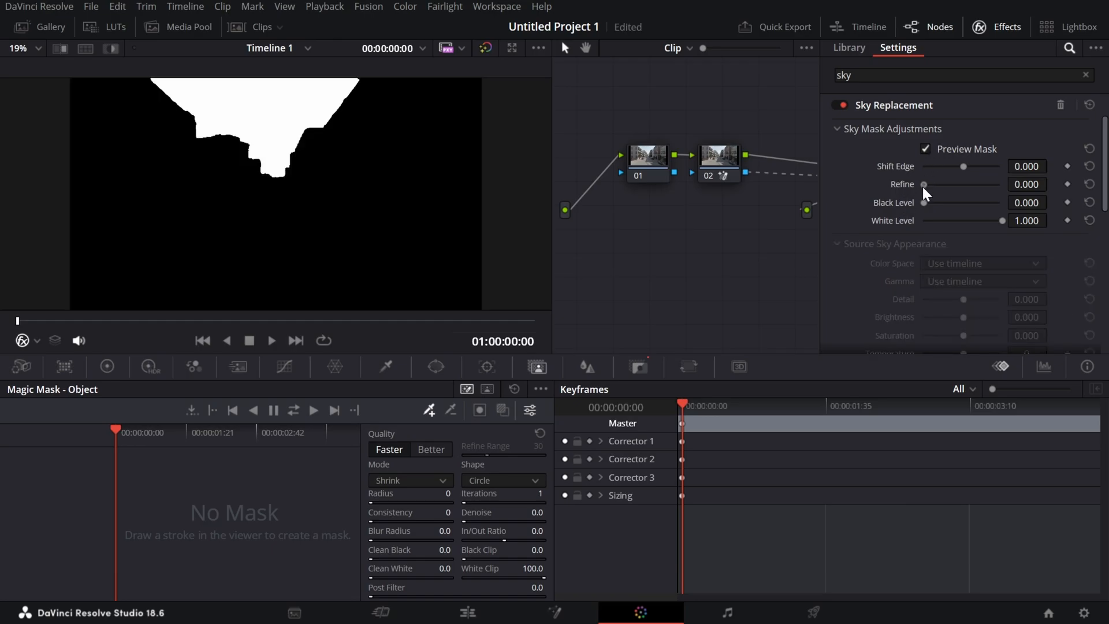
Set the sky mask's White Level to 0.000 and turn off the mask preview.
mouse_move(923, 186)
mouse_down()
mouse_move(1043, 204)
mouse_move(948, 187)
mouse_move(916, 197)
mouse_move(1032, 208)
mouse_move(924, 208)
mouse_up()
drag(1003, 220, 1027, 237)
drag(928, 235, 860, 208)
click(926, 149)
Expand Sky Replacement's Artificial Sky settings and set the Sky Opacity to 1.000.
scroll(941, 180, down, 3)
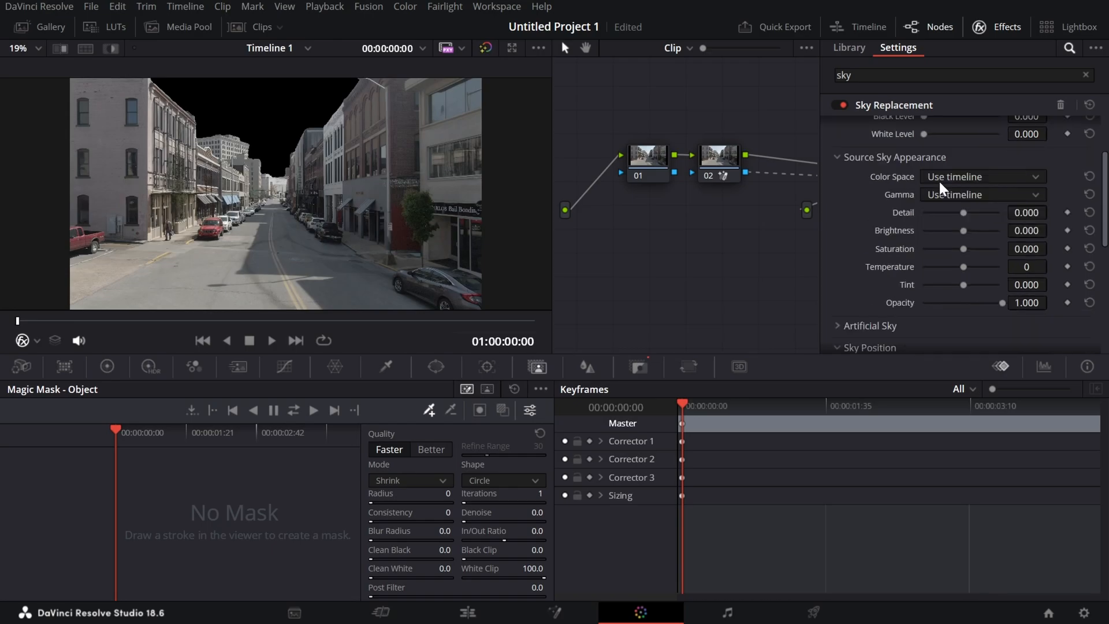
scroll(993, 171, down, 2)
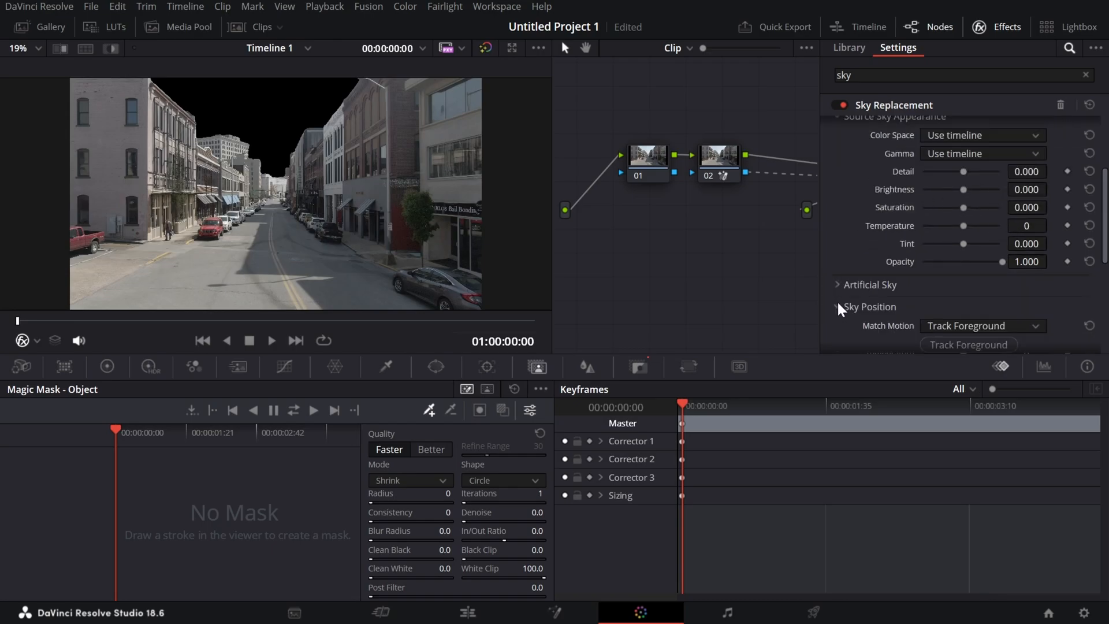
click(839, 283)
scroll(927, 192, down, 2)
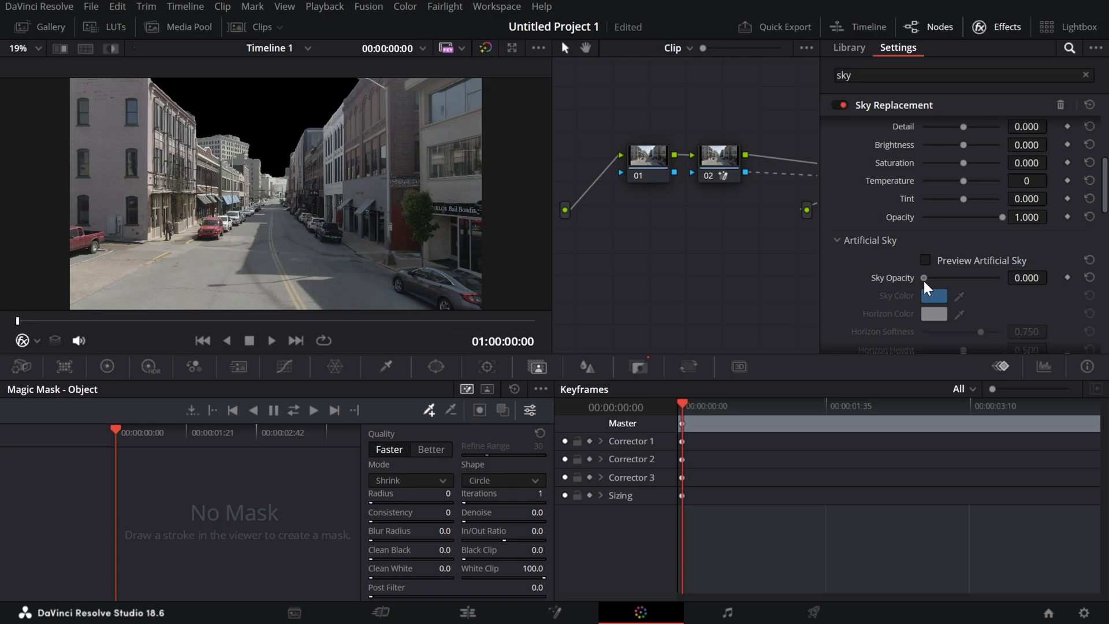
drag(923, 279, 1006, 293)
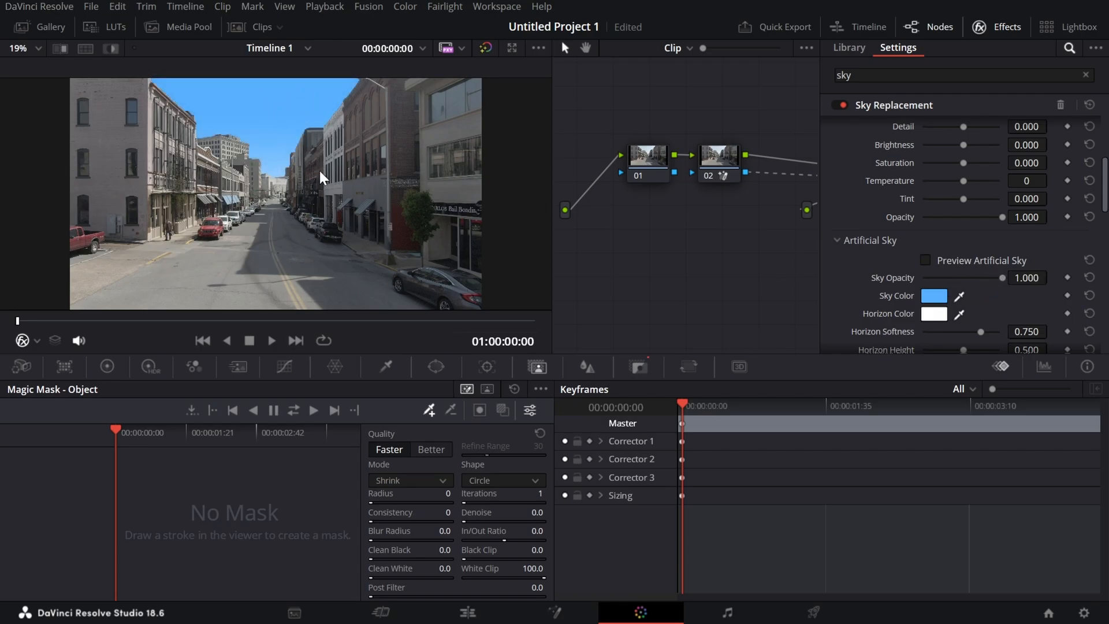
Try #20fff0 as the artificial sky's Sky Color and cancel the change.
click(959, 296)
click(937, 296)
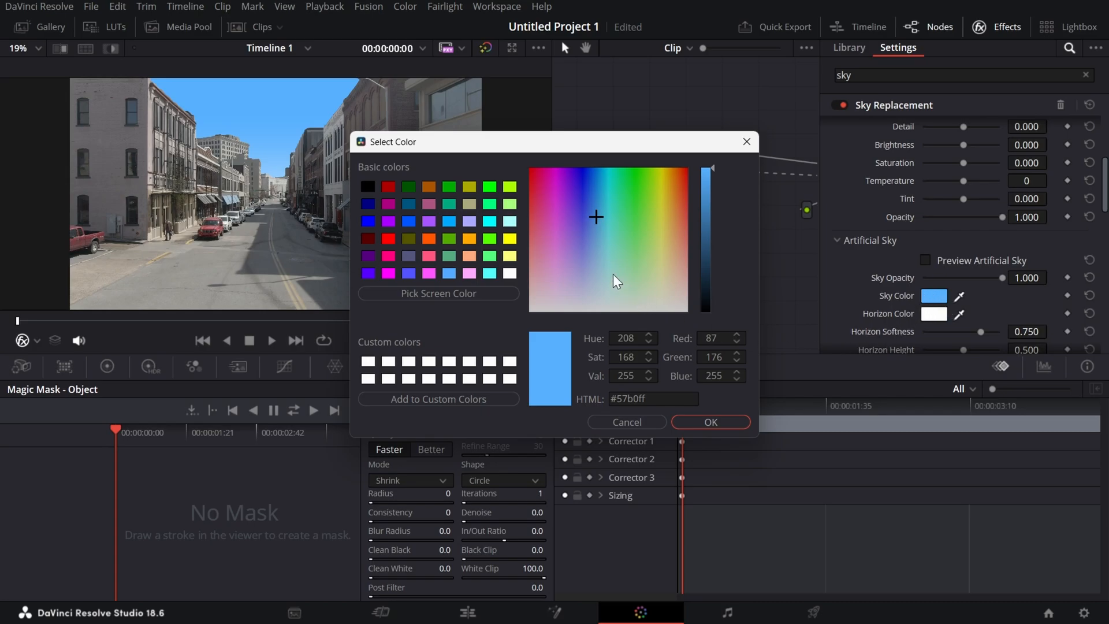
drag(595, 218, 611, 184)
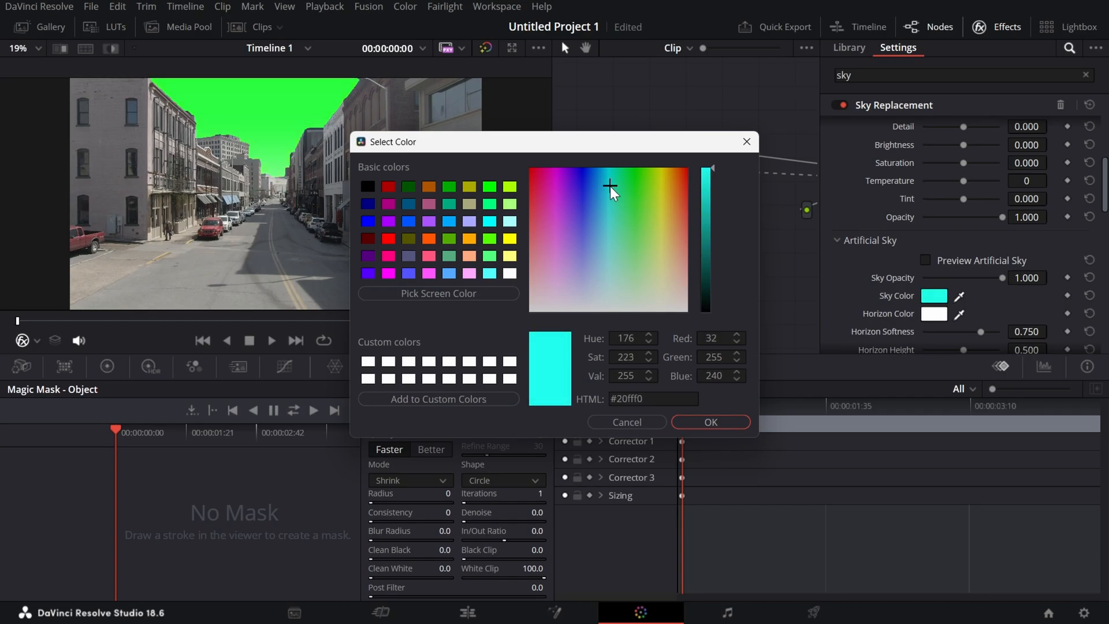
key(Escape)
Set the artificial sky's Sky Opacity to 0.964 and scrub the playhead to the end of the clip.
mouse_move(1002, 278)
mouse_down()
mouse_move(989, 280)
mouse_move(1018, 283)
mouse_move(990, 283)
mouse_move(1001, 283)
mouse_up()
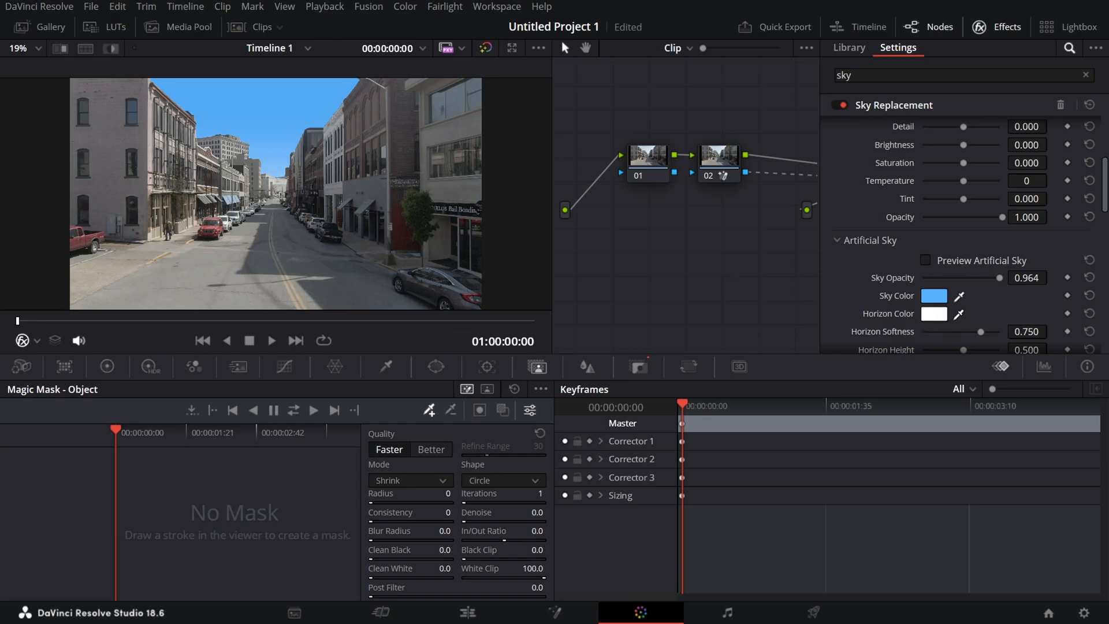
click(935, 314)
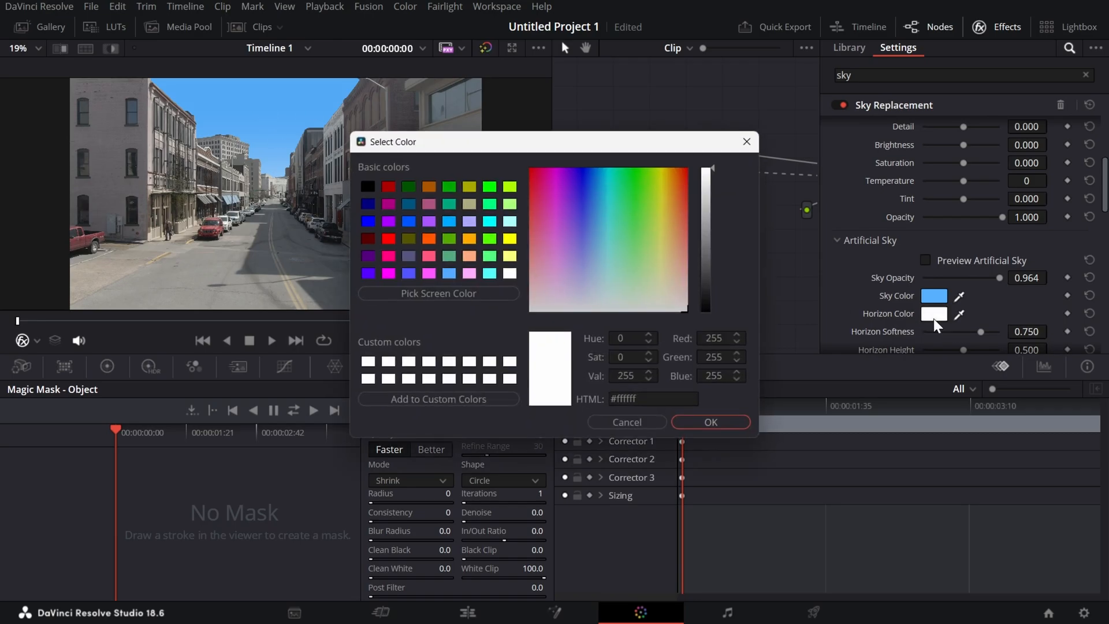
click(747, 141)
drag(95, 330, 543, 339)
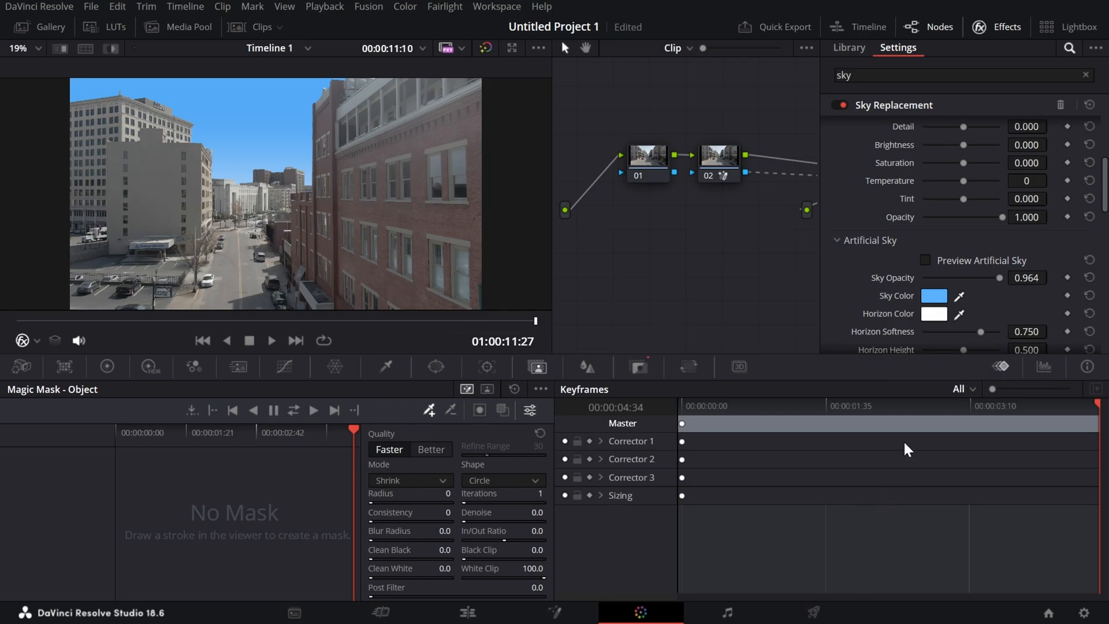
Switch to the Brave browser, view the Unsplash ocean horizon photo as a reference, and return to DaVinci Resolve.
key(super)
key(super)
key(super)
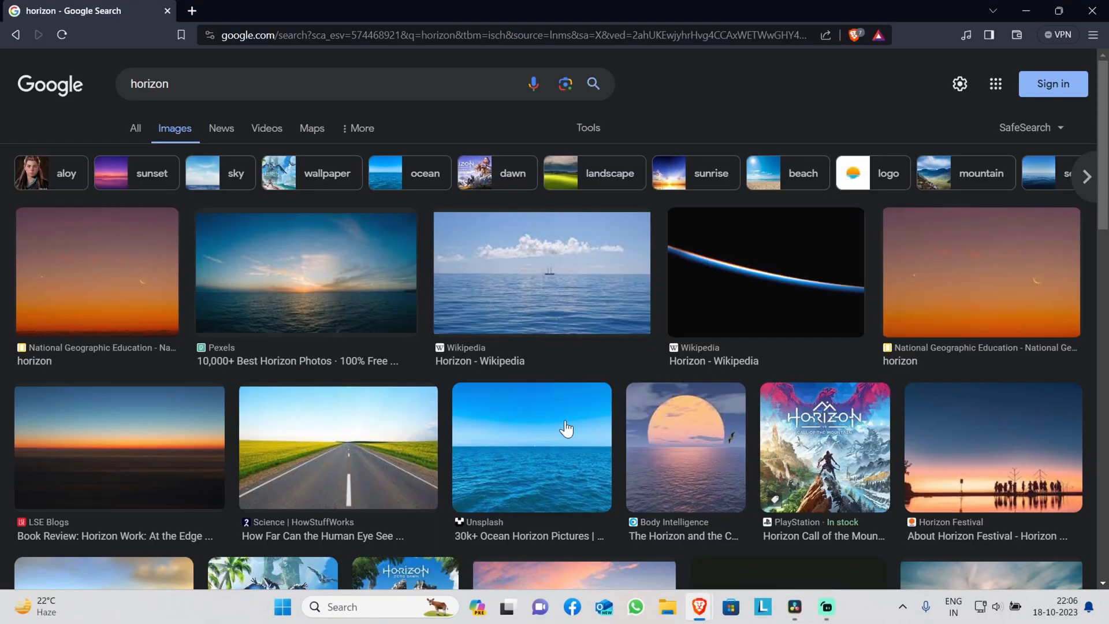
click(547, 505)
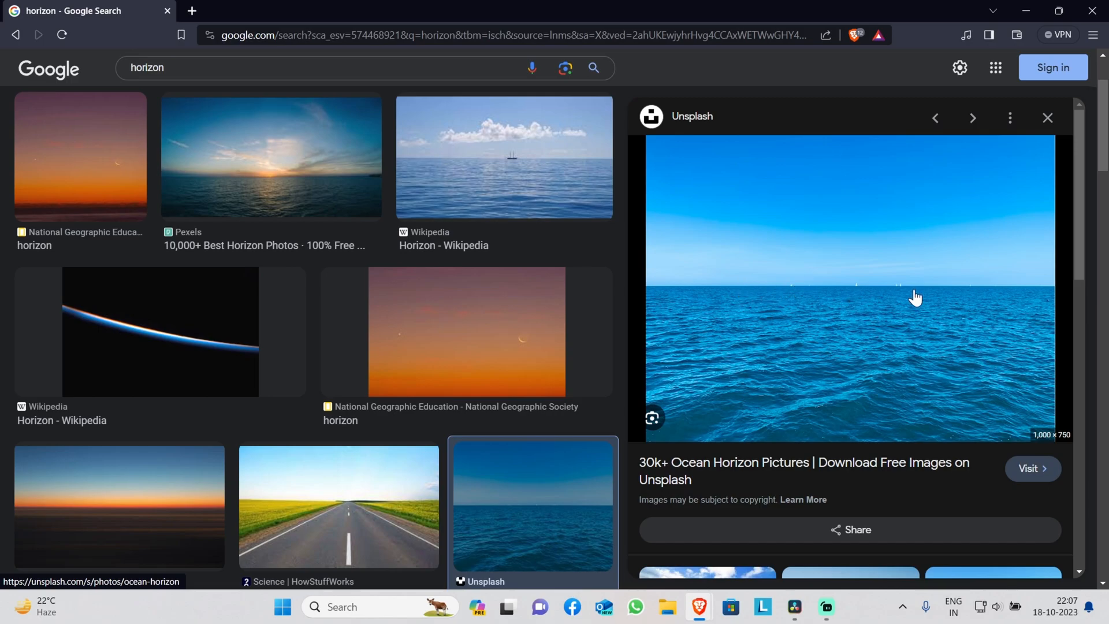
click(1026, 11)
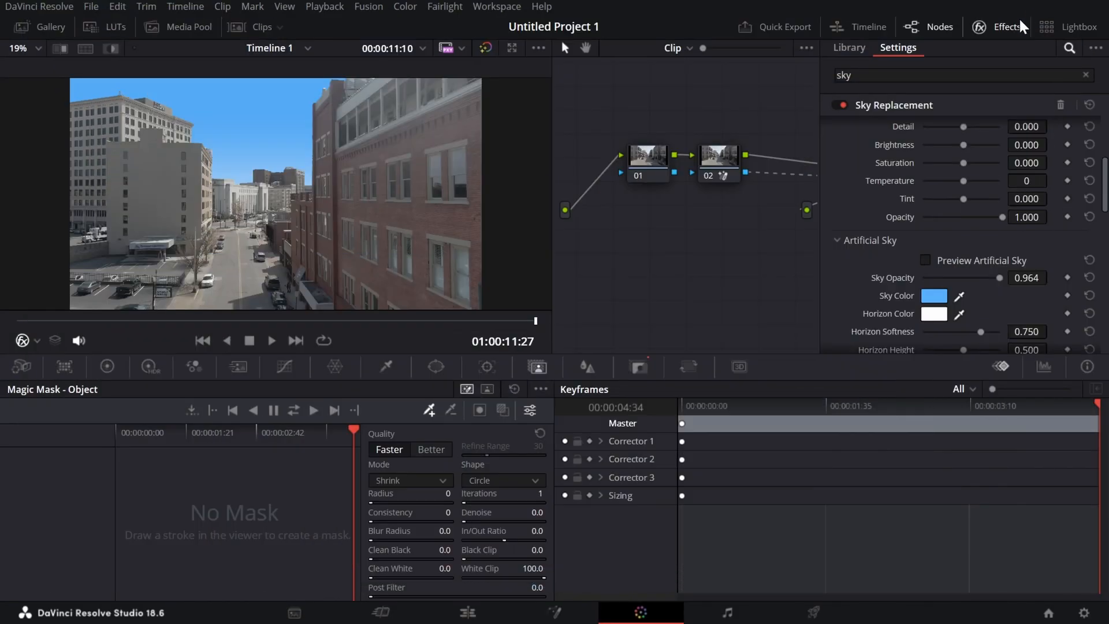
Try #2054ff, #2effa1 and #ff2600 as the artificial sky's Horizon Color and recheck the ocean horizon photo in the browser.
click(933, 317)
drag(590, 222, 588, 186)
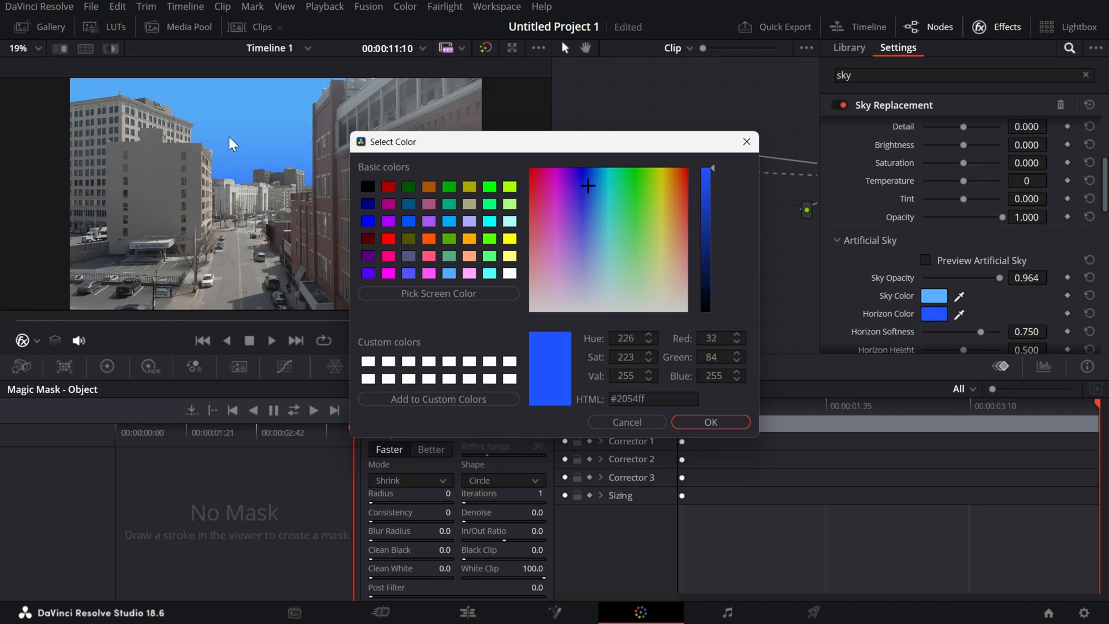
mouse_move(635, 186)
mouse_down()
mouse_move(610, 196)
mouse_move(621, 198)
mouse_up()
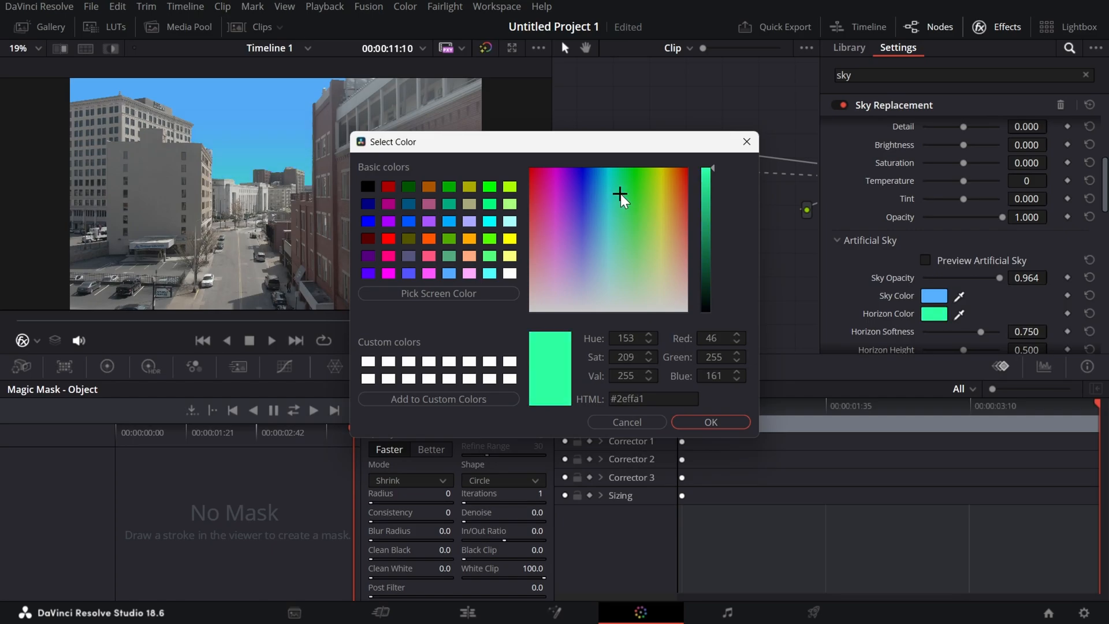
drag(619, 194, 689, 168)
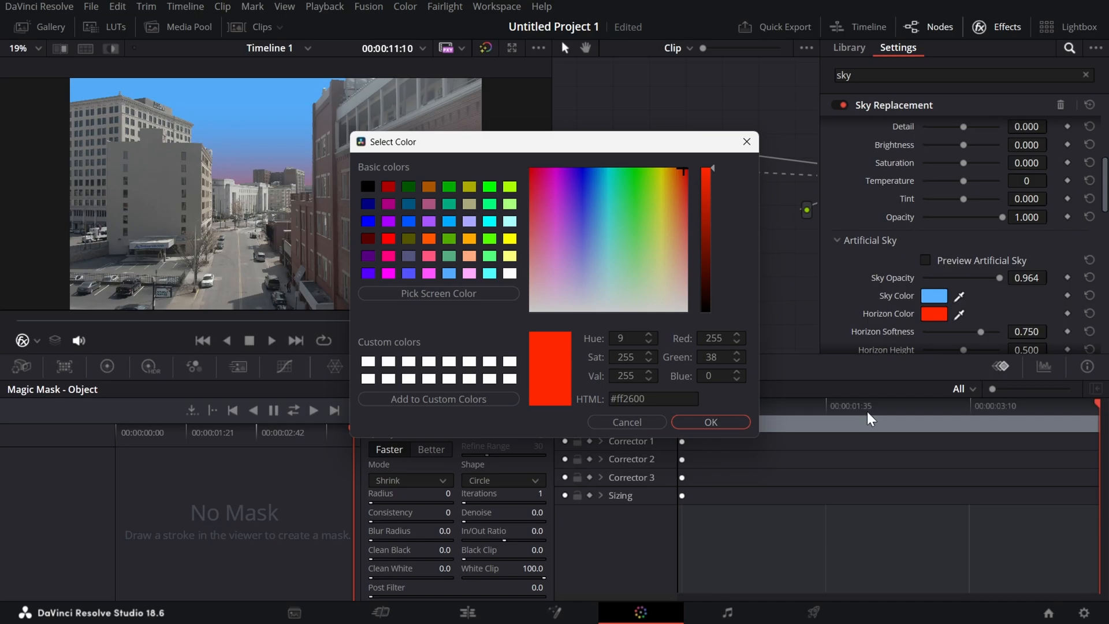
key(alt+Tab)
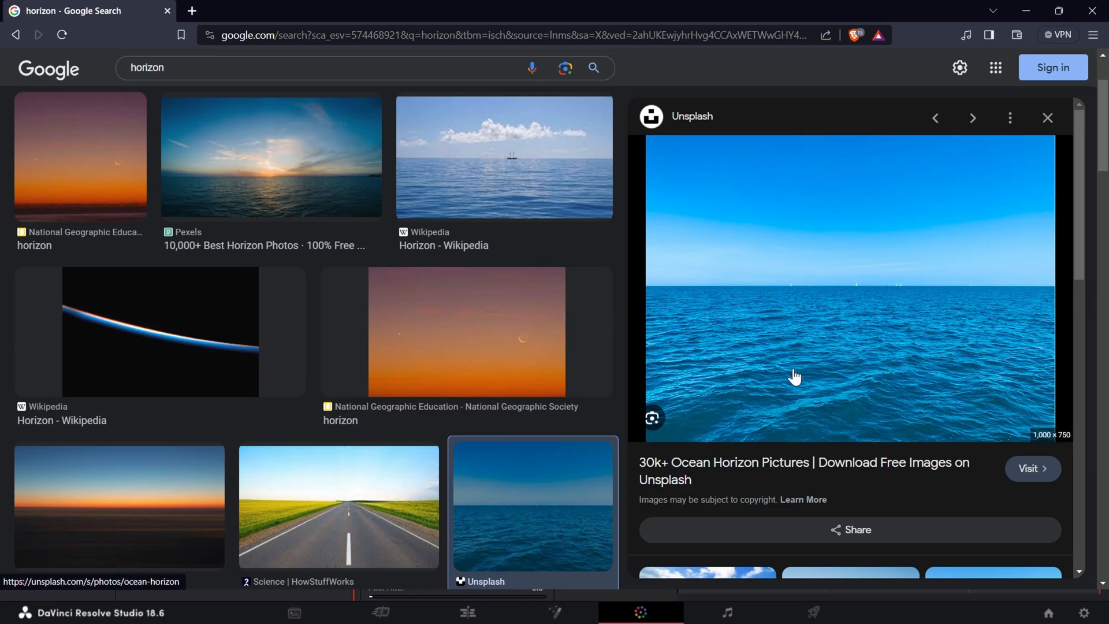
click(900, 622)
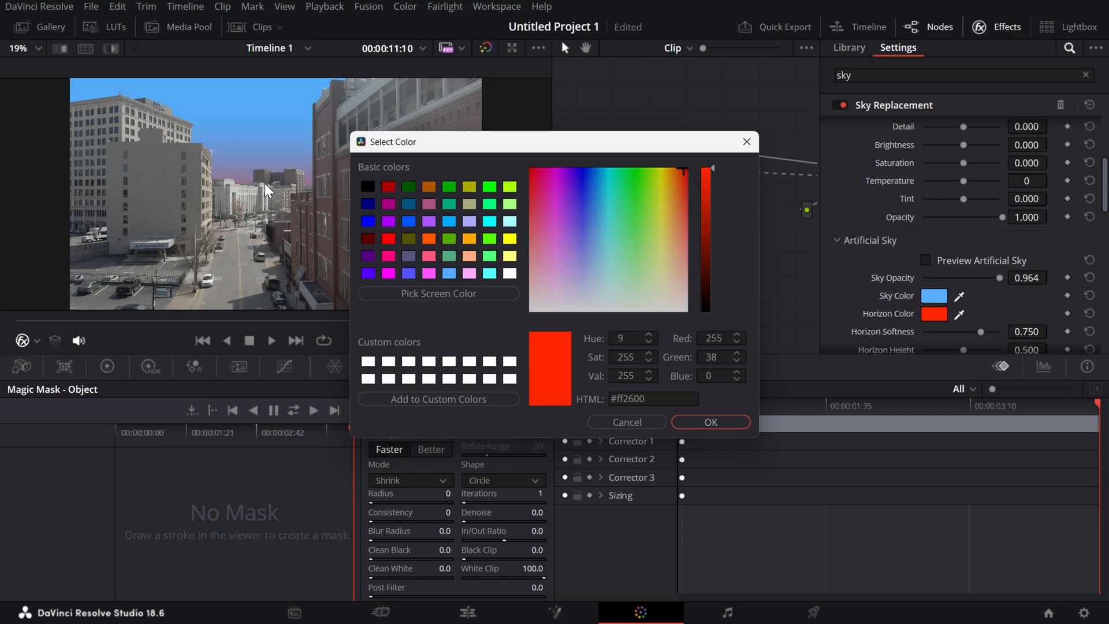
Set the artificial sky's Horizon Color to the pale blue #edf5ff.
click(685, 172)
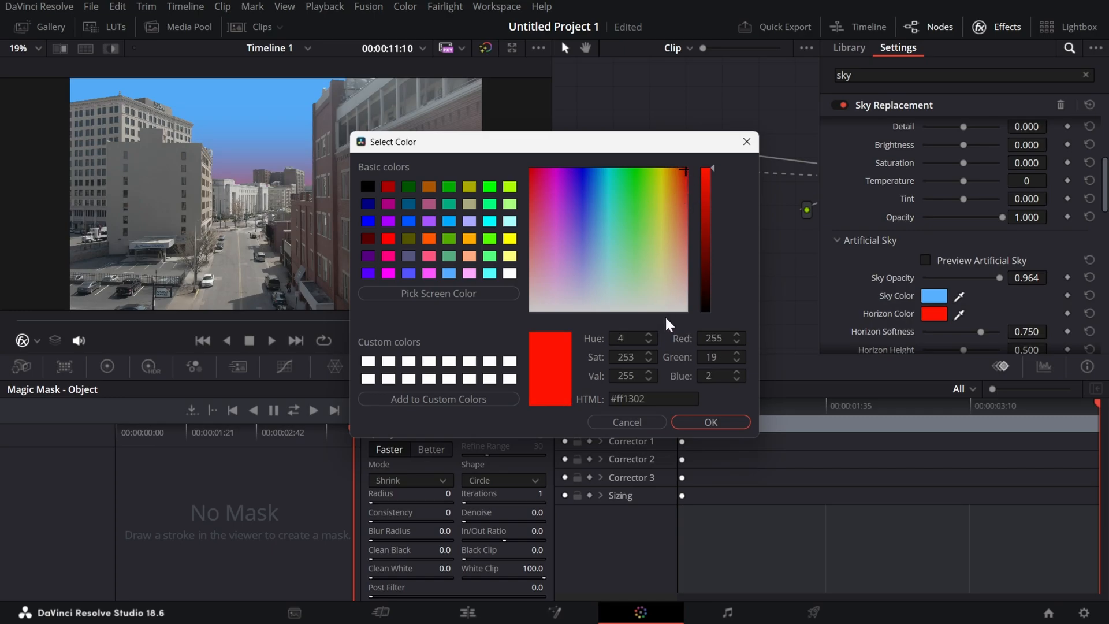
drag(675, 174, 594, 301)
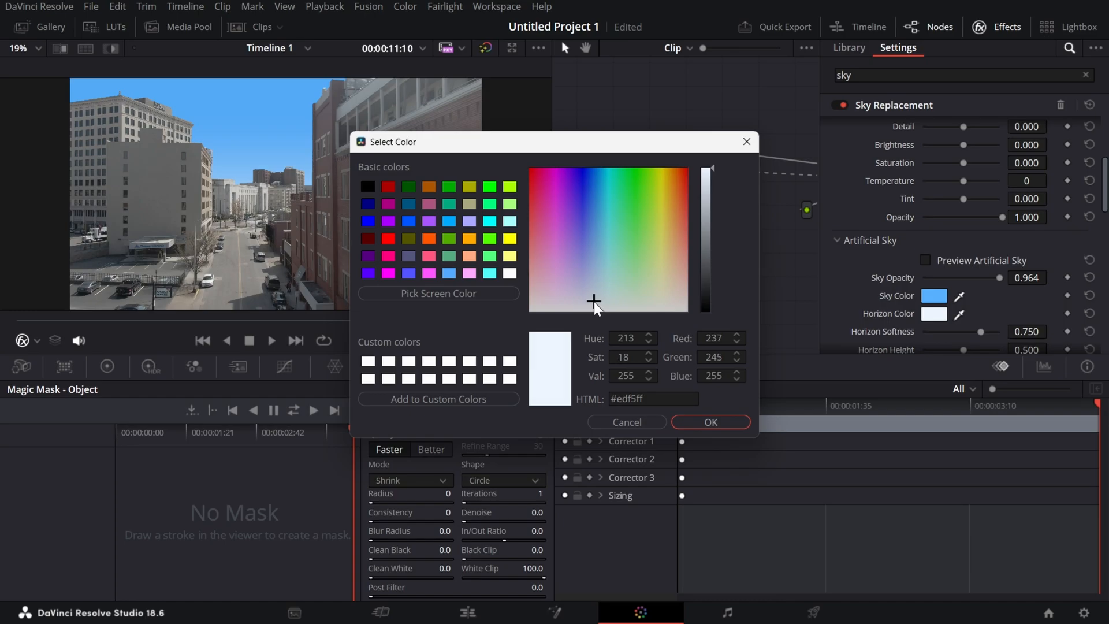
click(711, 422)
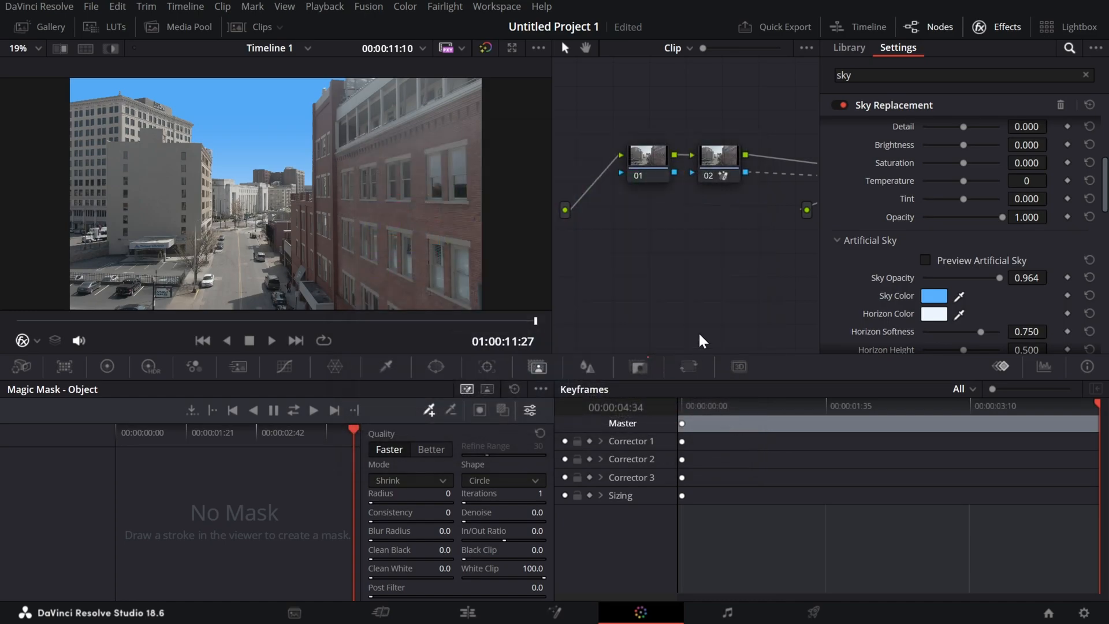
In an enlarged viewer, set the artificial sky's Horizon Softness to 0.488, Horizon Height to 0.651 and Cloud Opacity to 1.000.
key(alt+f)
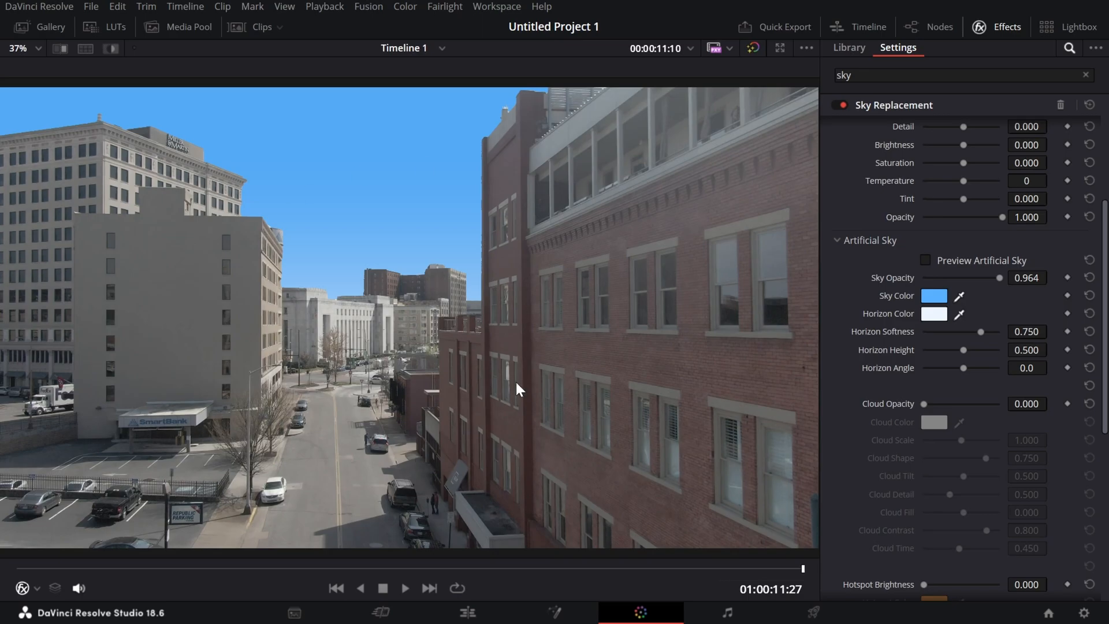
drag(983, 332, 924, 328)
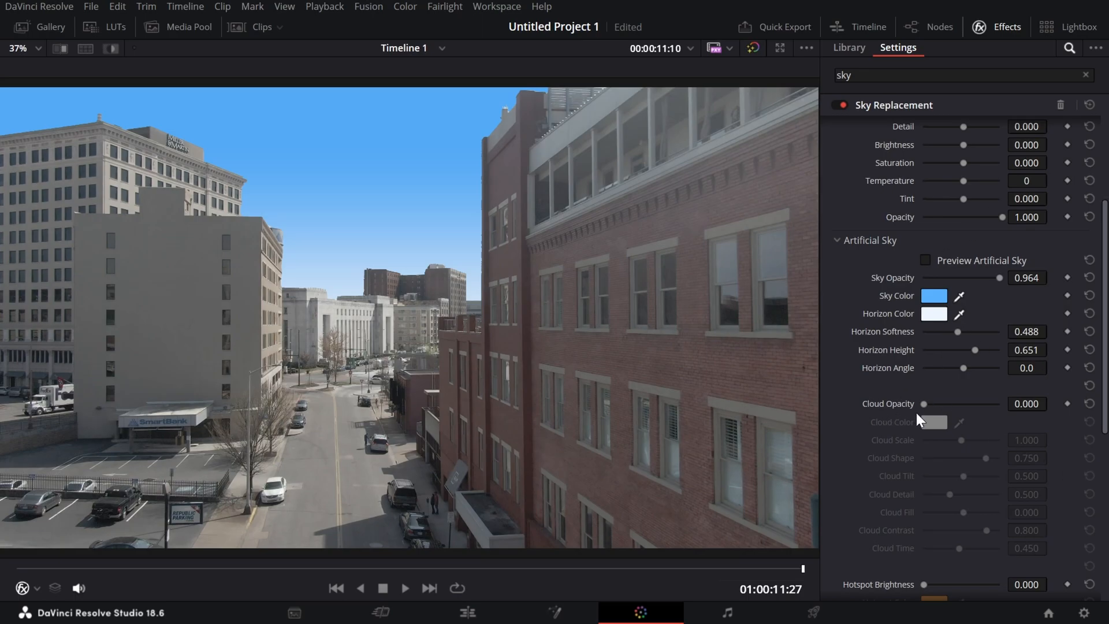
drag(931, 410, 1039, 441)
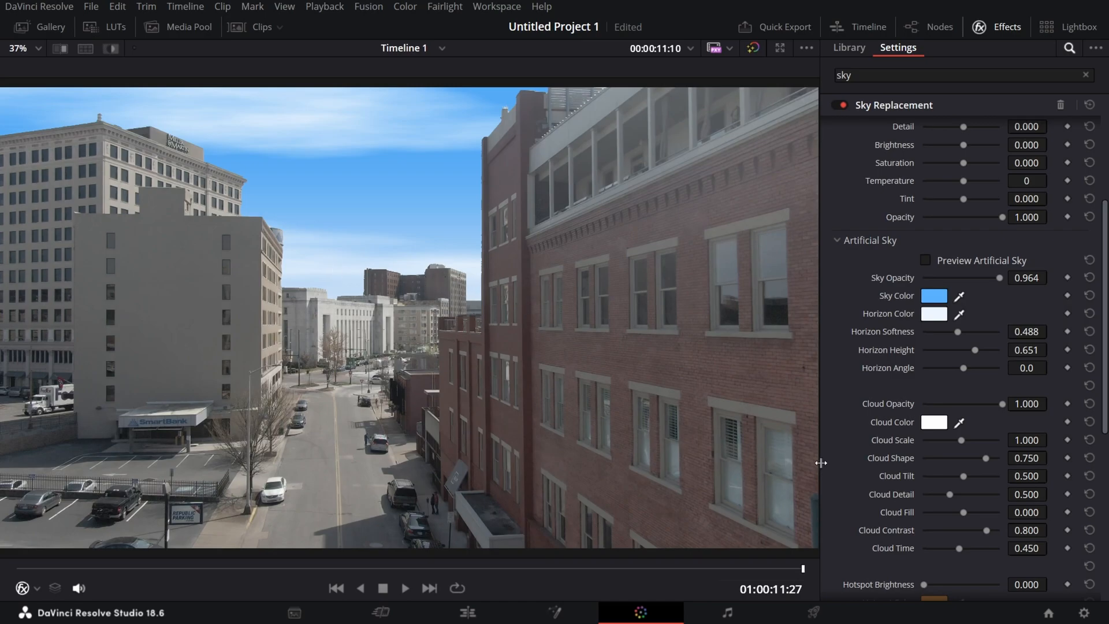
Try the red #ff1100 as the Cloud Color, put it back to white and cancel the color selection.
click(942, 425)
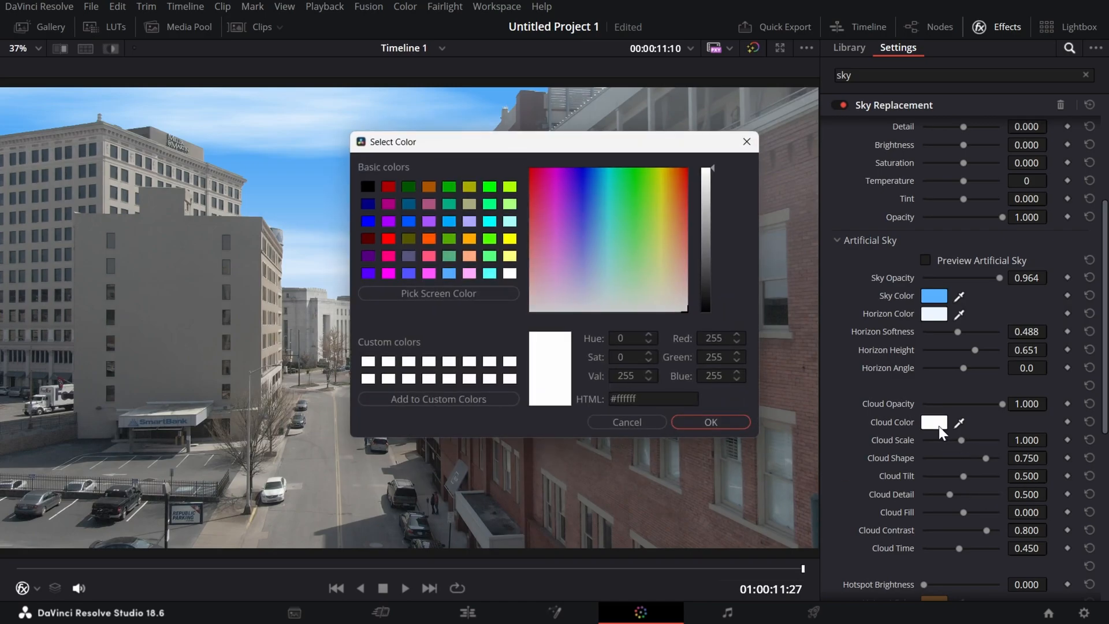
drag(607, 206, 686, 162)
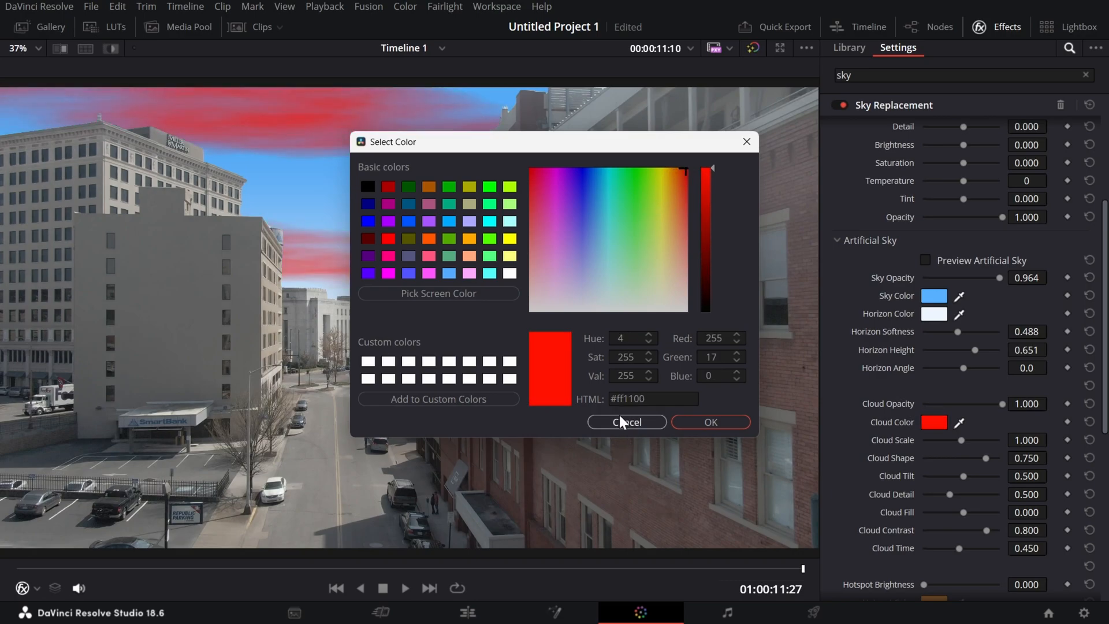
click(509, 362)
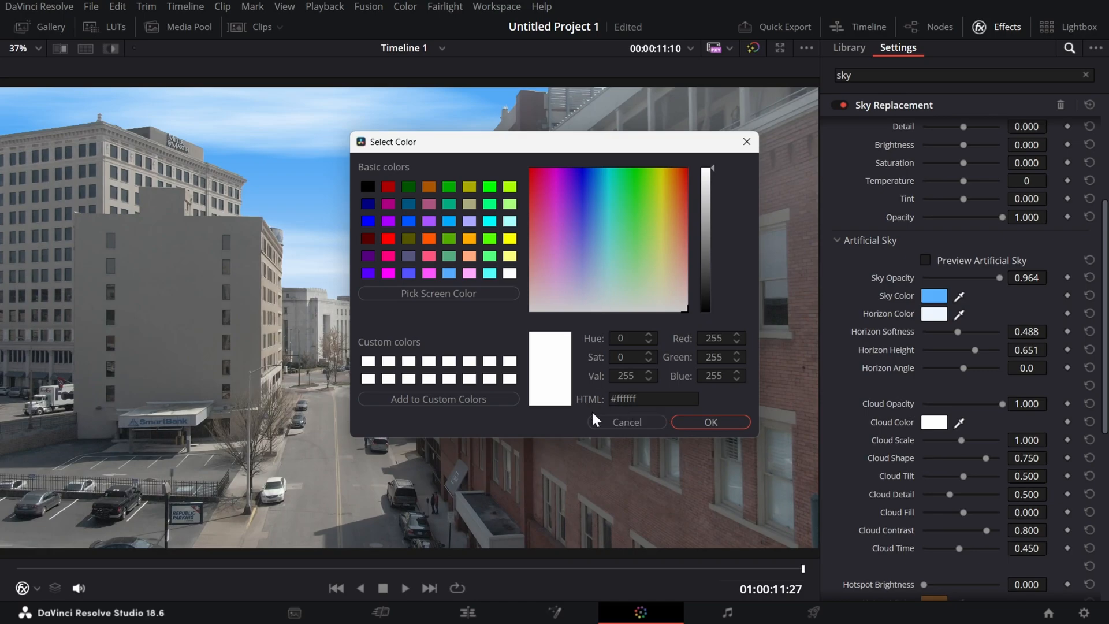
click(647, 423)
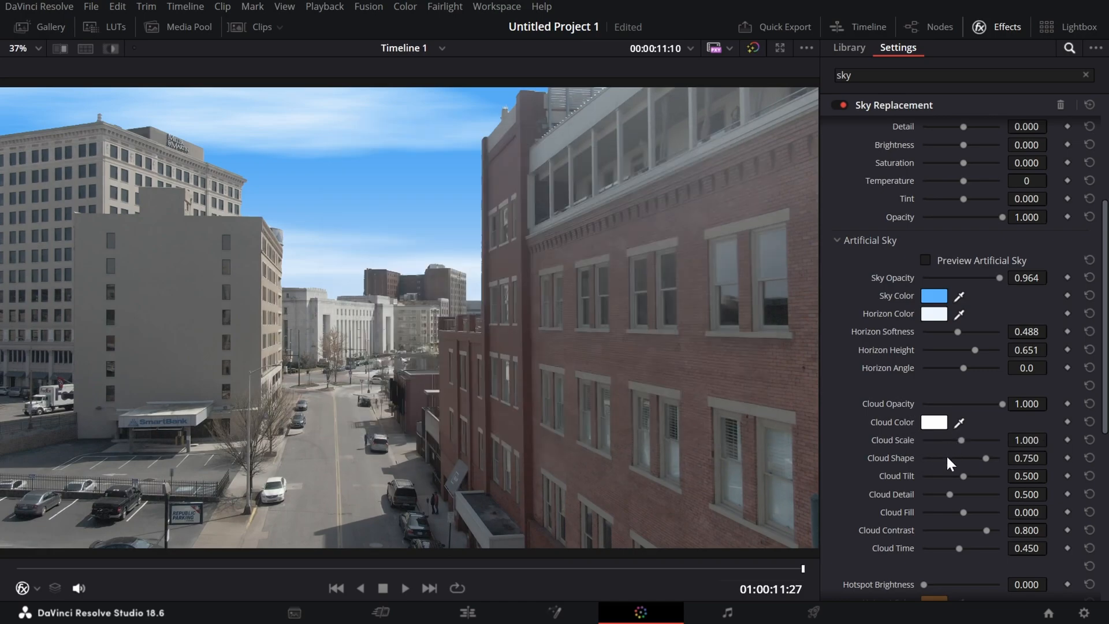
Set the artificial sky's Cloud Scale to 0.100, Cloud Tilt to 0.376, Cloud Detail to 0.505 and Cloud Fill to -1.000.
drag(961, 442, 1038, 447)
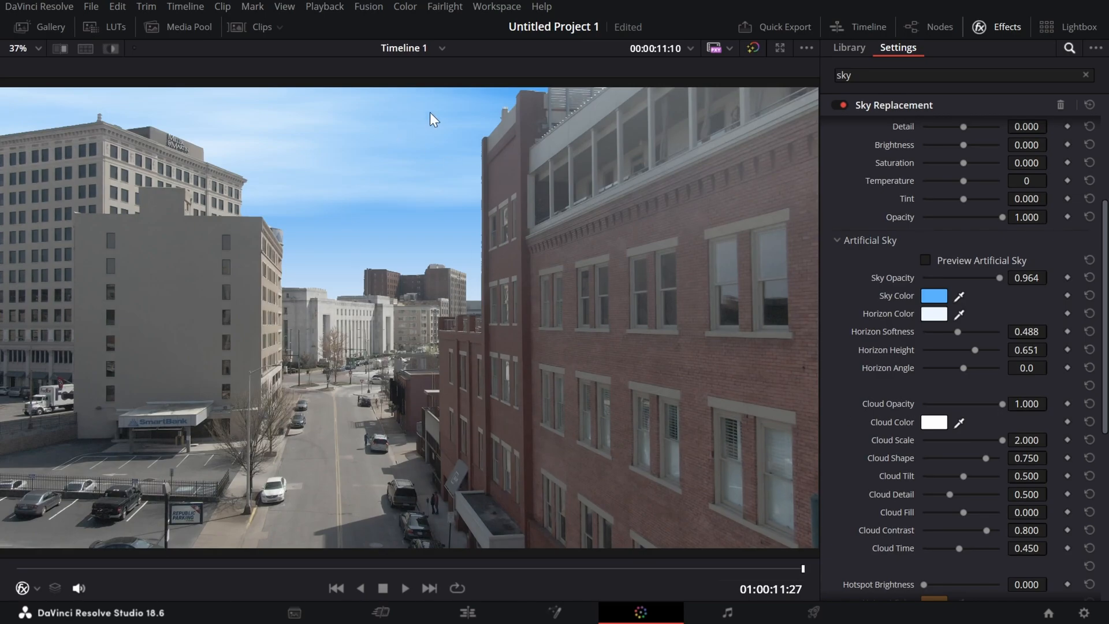
drag(1002, 442, 899, 442)
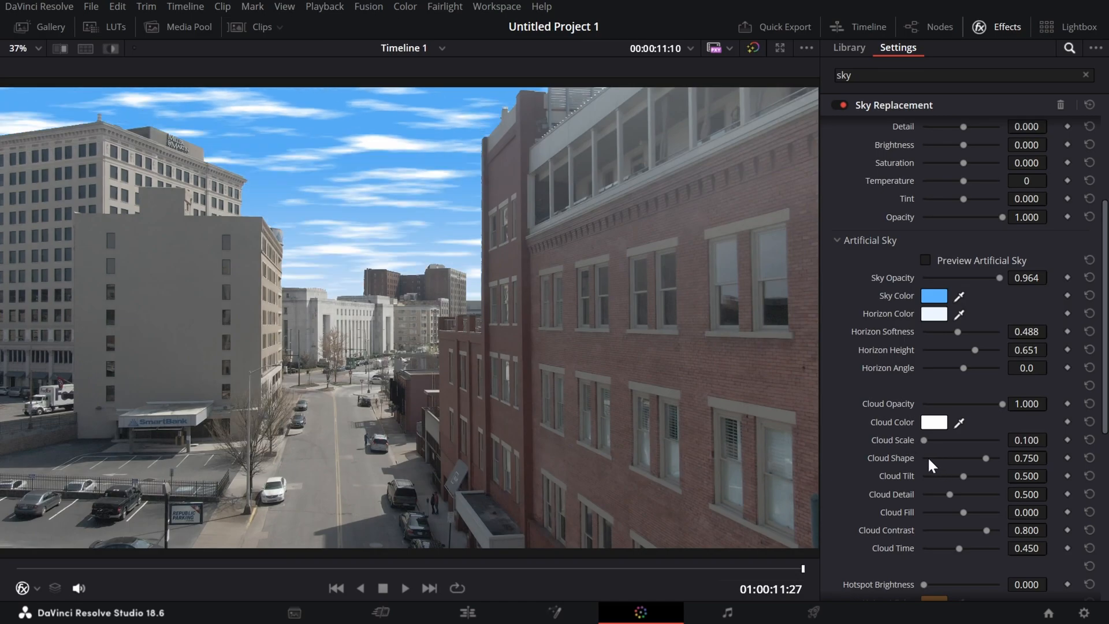
mouse_move(966, 477)
mouse_down()
mouse_move(910, 473)
mouse_move(995, 491)
mouse_move(954, 489)
mouse_up()
mouse_move(950, 494)
mouse_down()
mouse_move(973, 502)
mouse_move(935, 496)
mouse_move(988, 500)
mouse_move(930, 490)
mouse_move(950, 492)
mouse_move(925, 504)
mouse_move(1018, 525)
mouse_move(941, 514)
mouse_up()
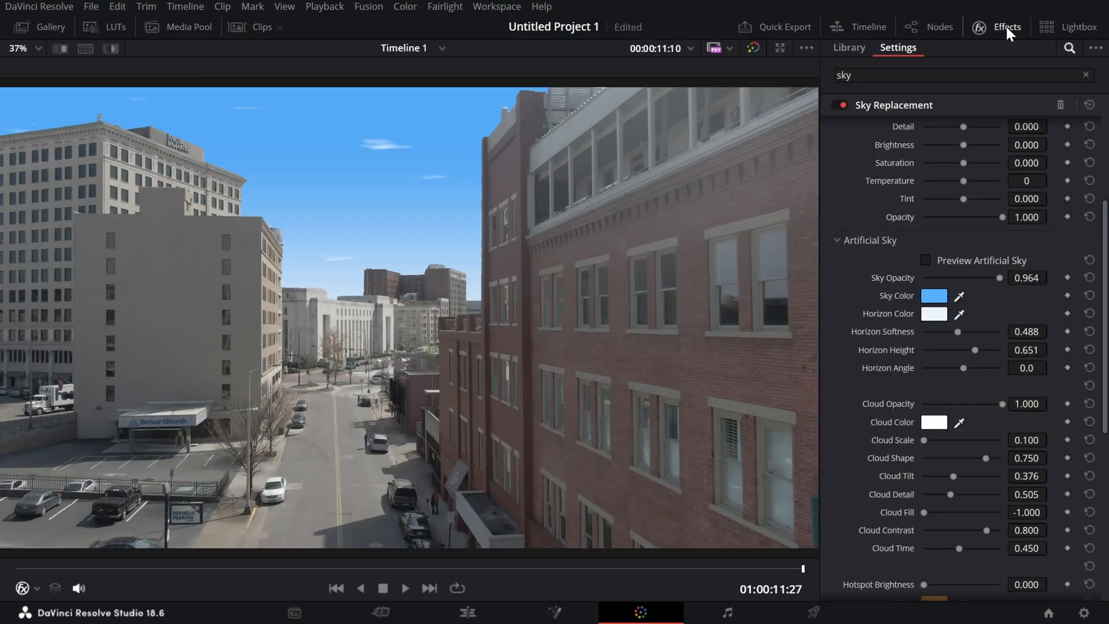
Hide the effect settings, restore the normal Color page layout and widen the node graph to show all nodes.
click(1005, 24)
key(shift+f)
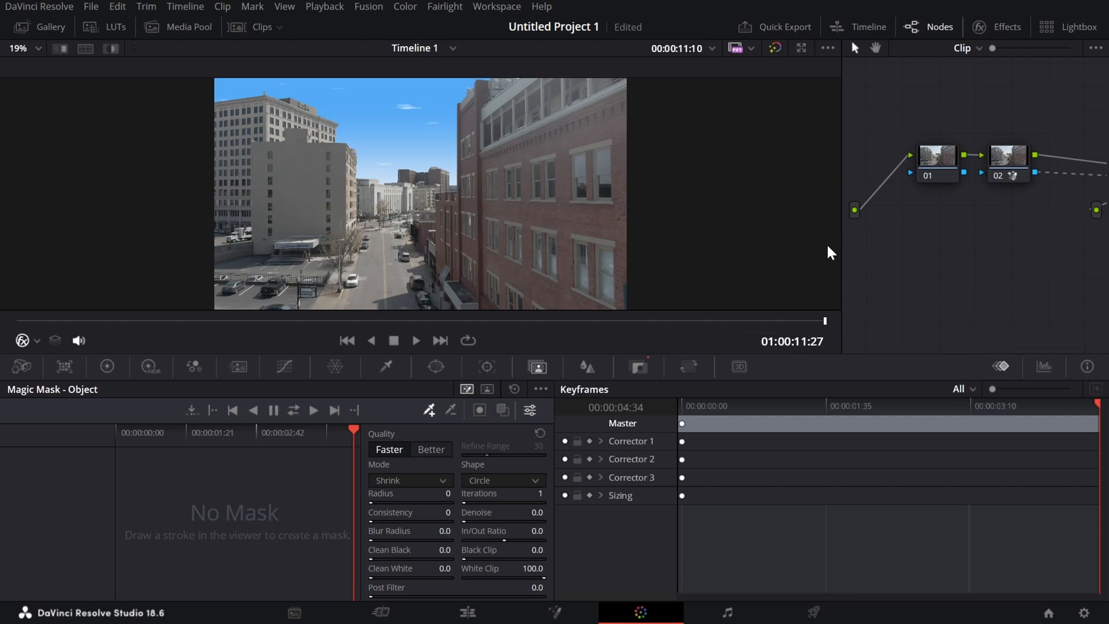
drag(842, 252, 628, 296)
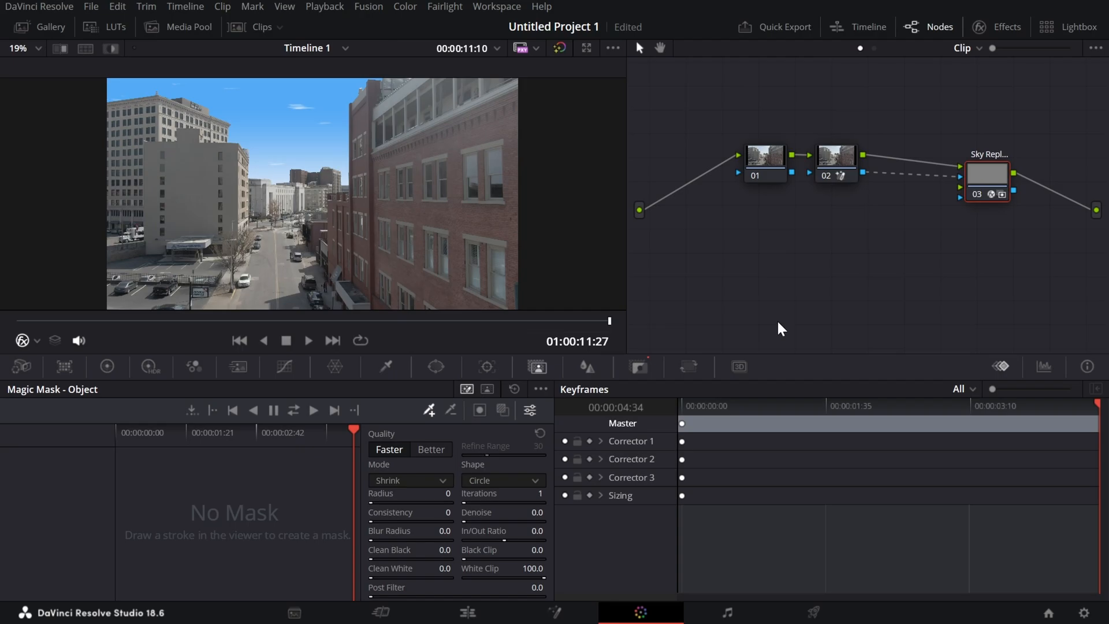
click(499, 615)
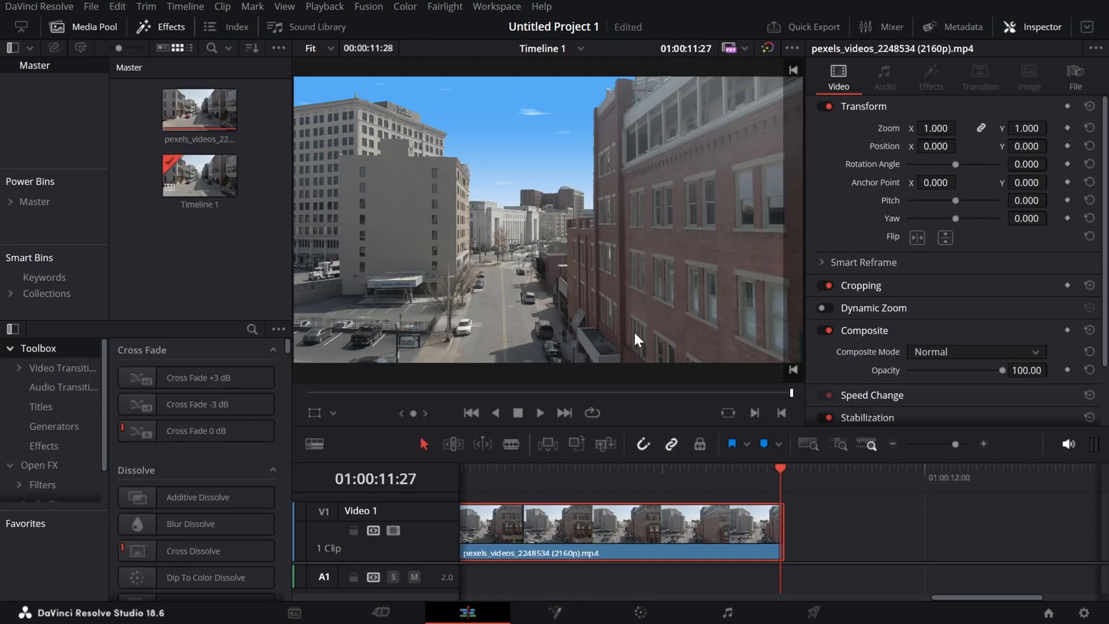
click(640, 612)
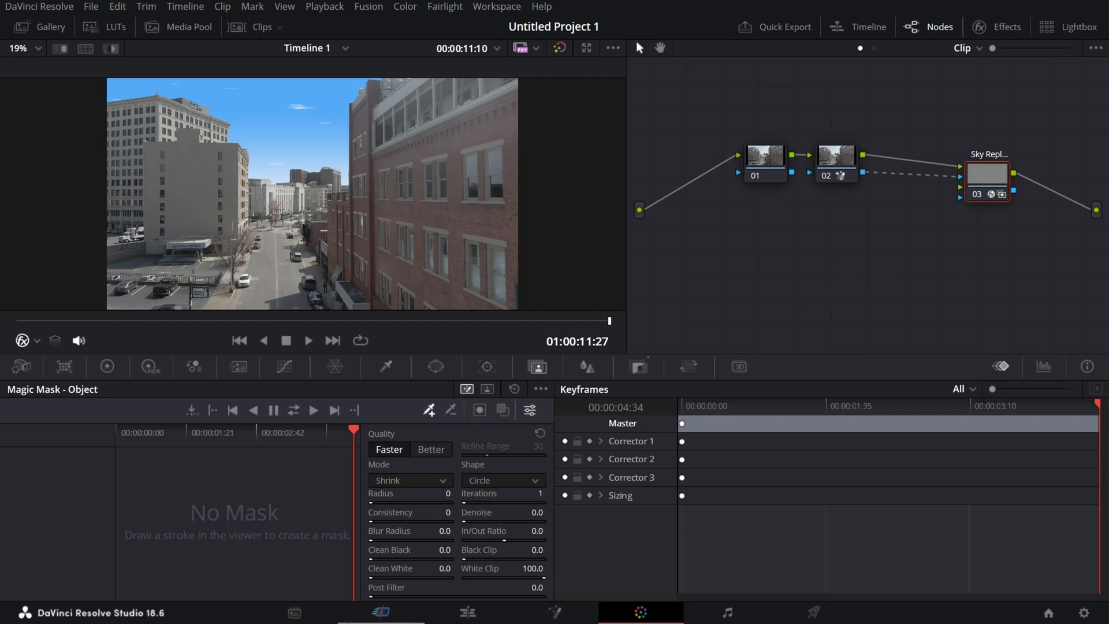
click(728, 612)
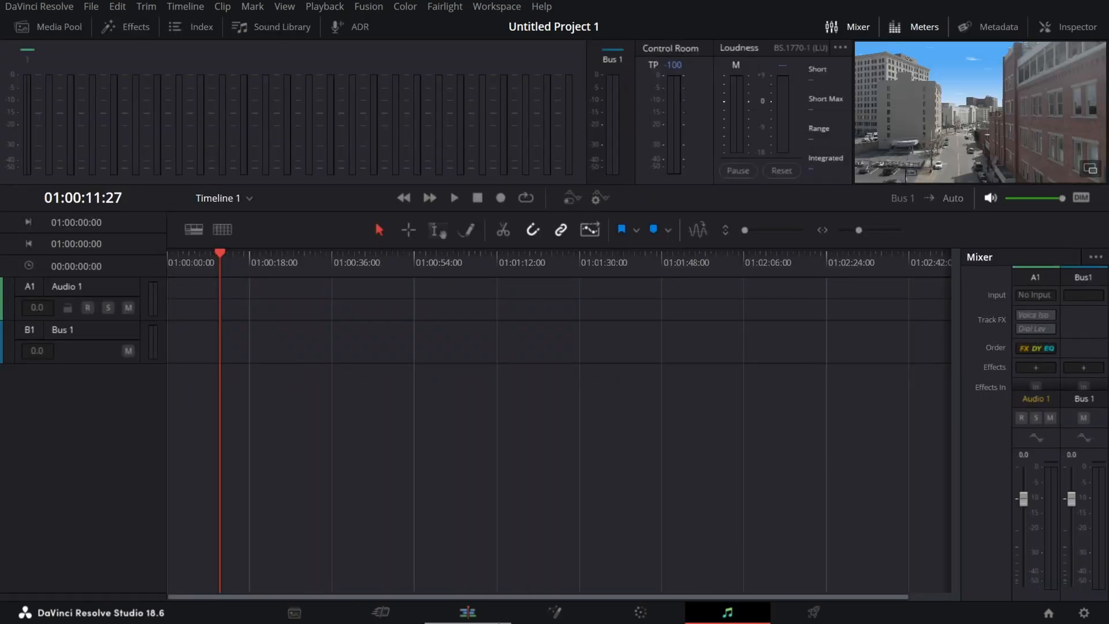
On the Edit page, hide the effects library and media pool and enlarge the timeline area.
click(468, 613)
click(154, 21)
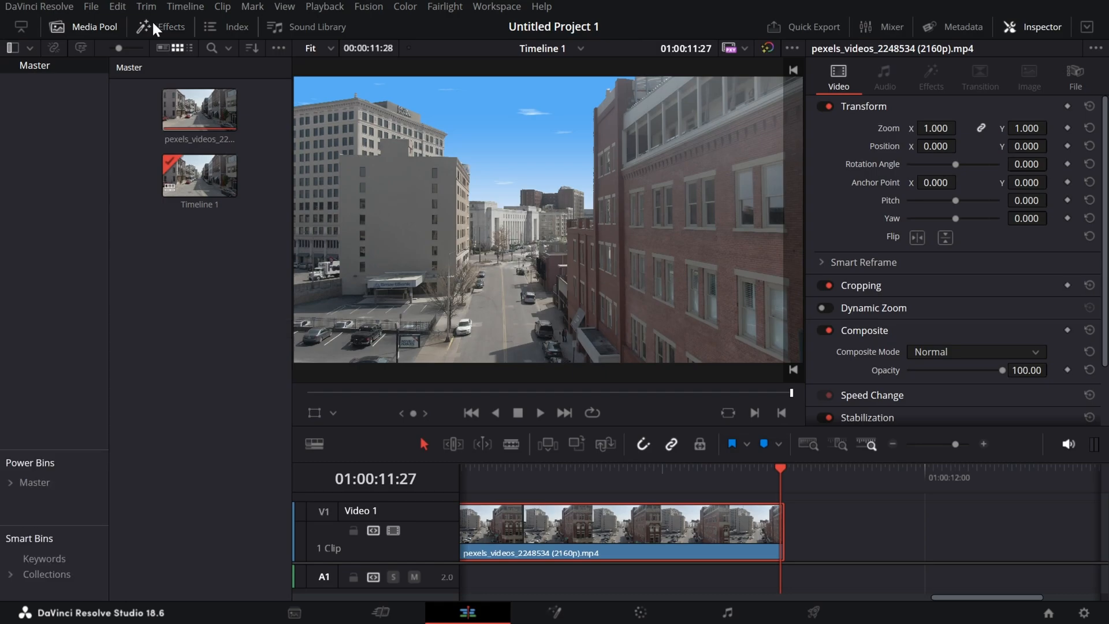
click(84, 23)
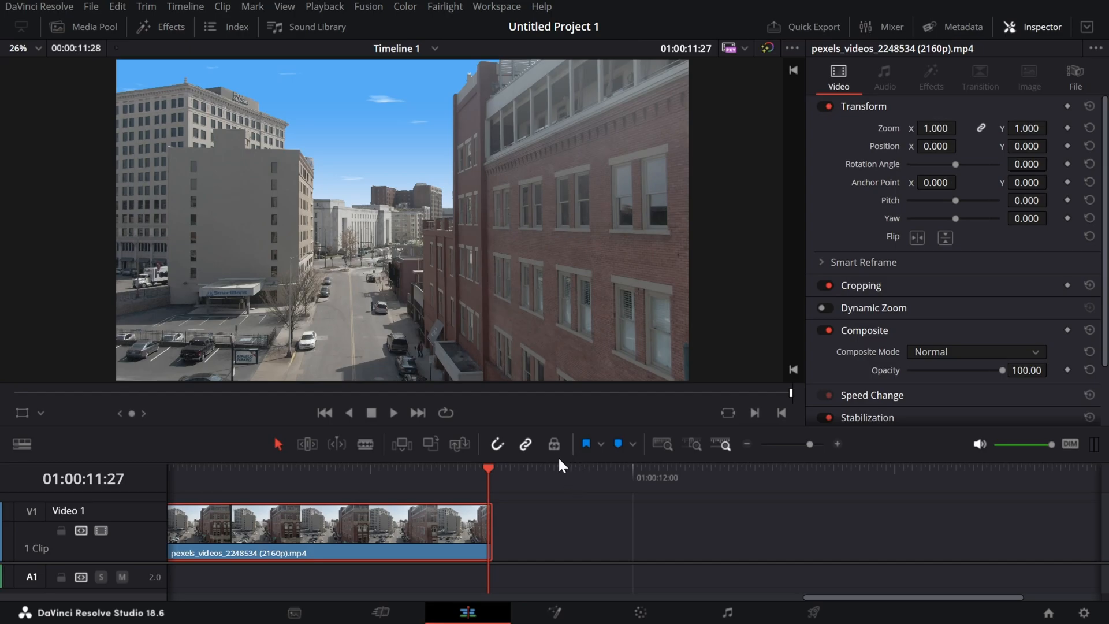
drag(557, 456, 584, 324)
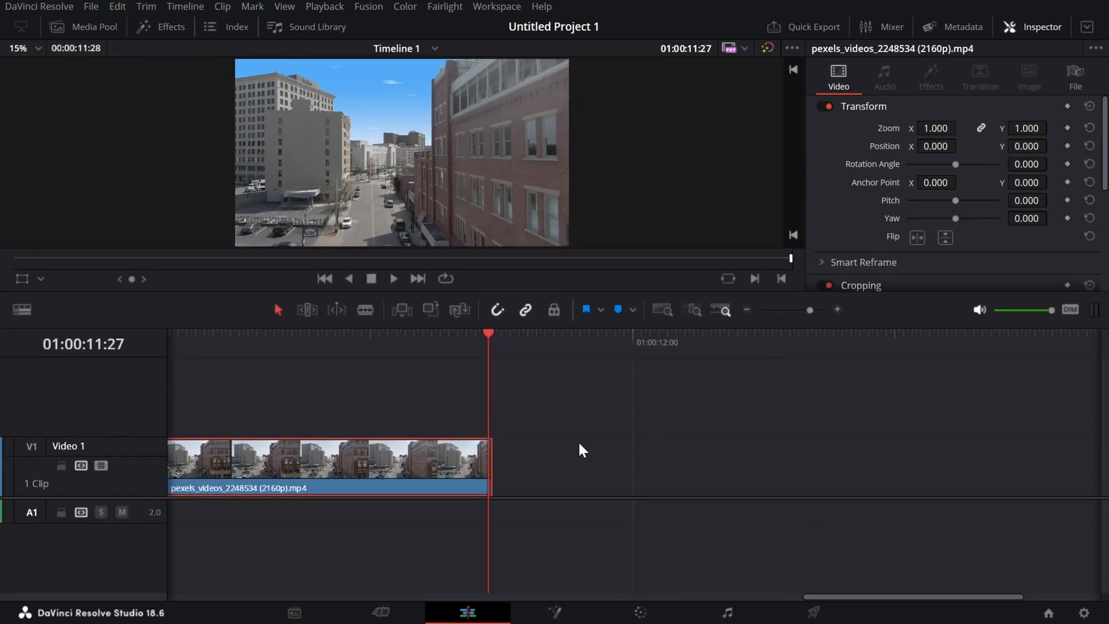
Replace the street clip on Video 1 with the imported "Davinci Resolve 18 Tutorial _ Part 17 _ Adavance Fusion 2.0 Tutorial.mp4", placed at the timeline start.
drag(614, 452, 387, 463)
key(Delete)
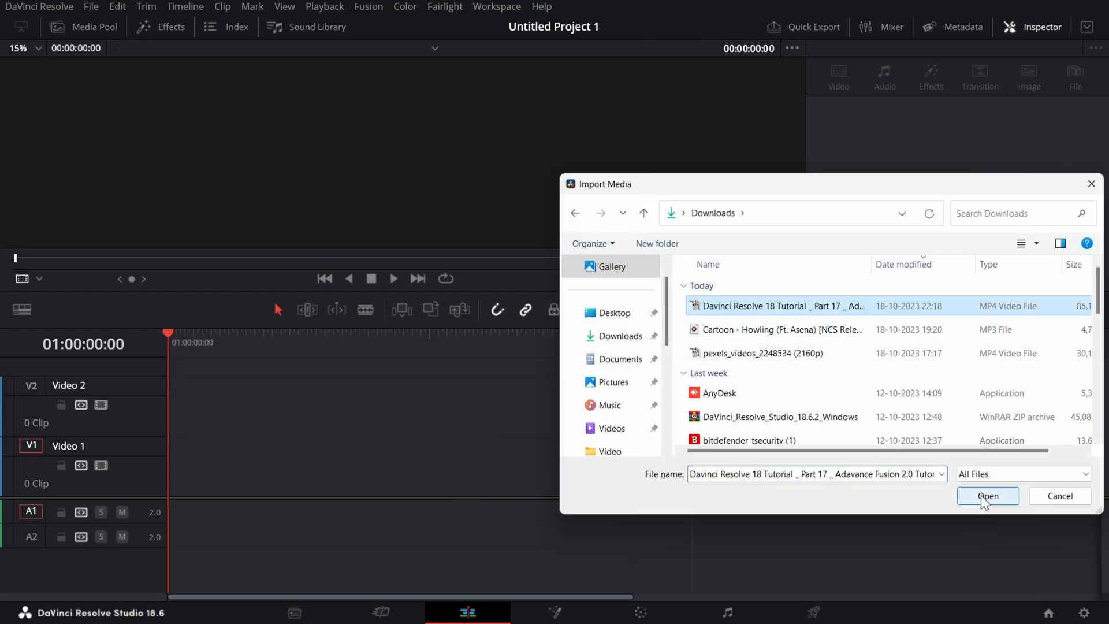
click(981, 495)
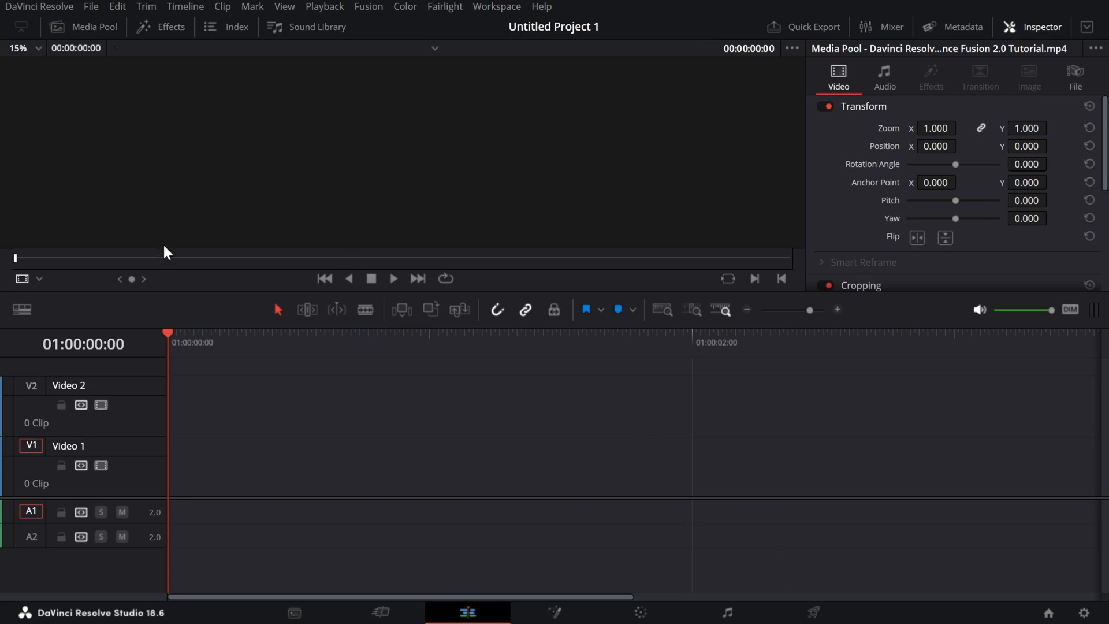
click(91, 30)
drag(198, 125, 464, 471)
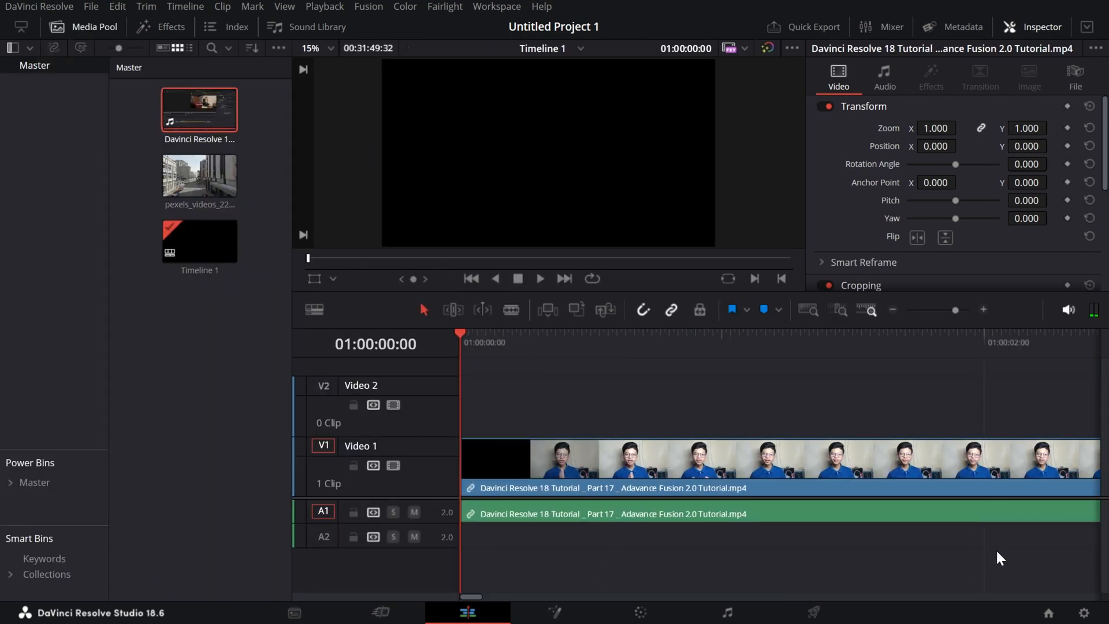
Play back the first few seconds of the tutorial video to review its picture and sound.
key(space)
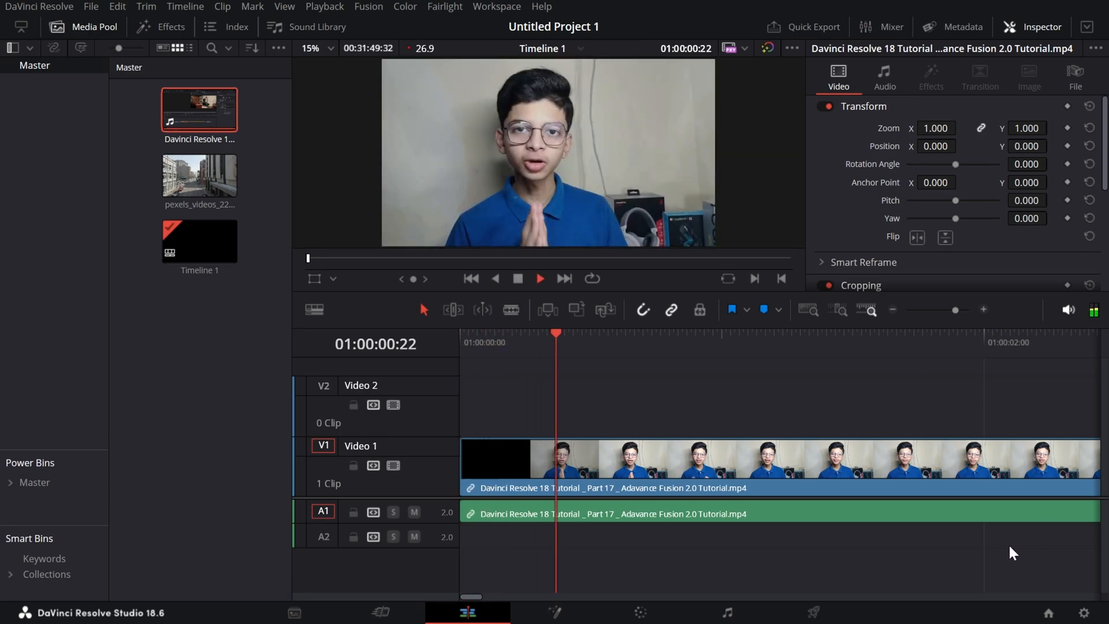
key(space)
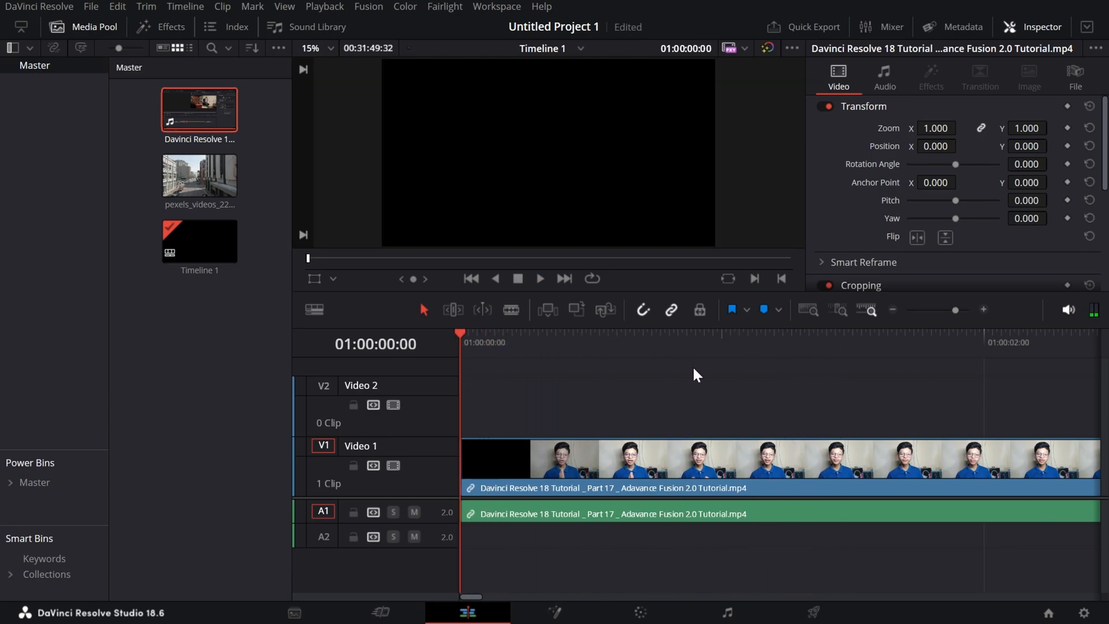
key(space)
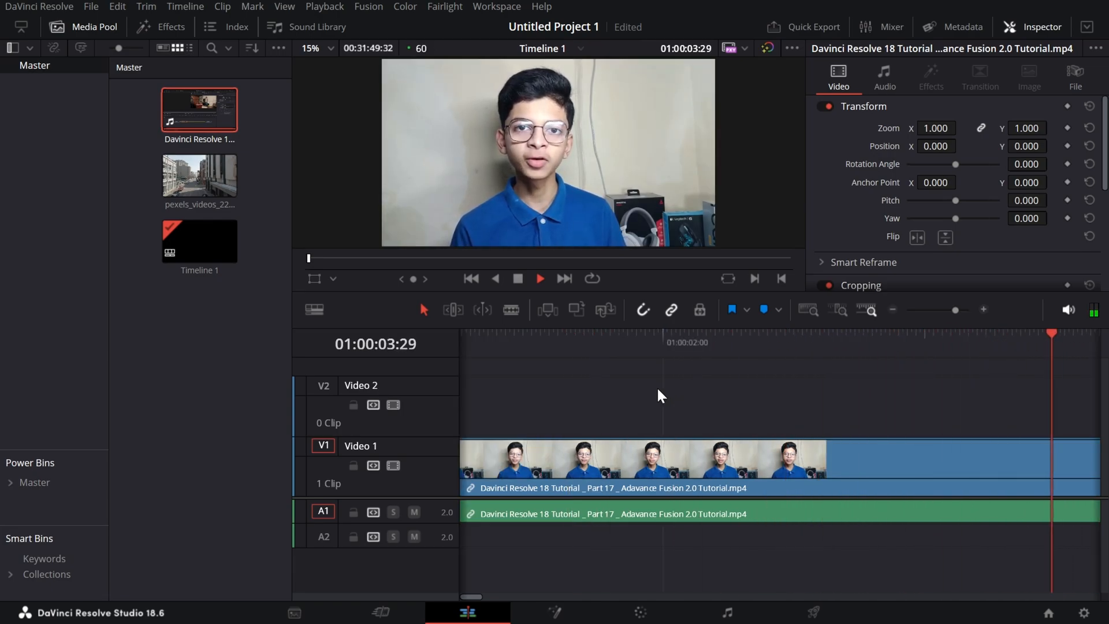
key(space)
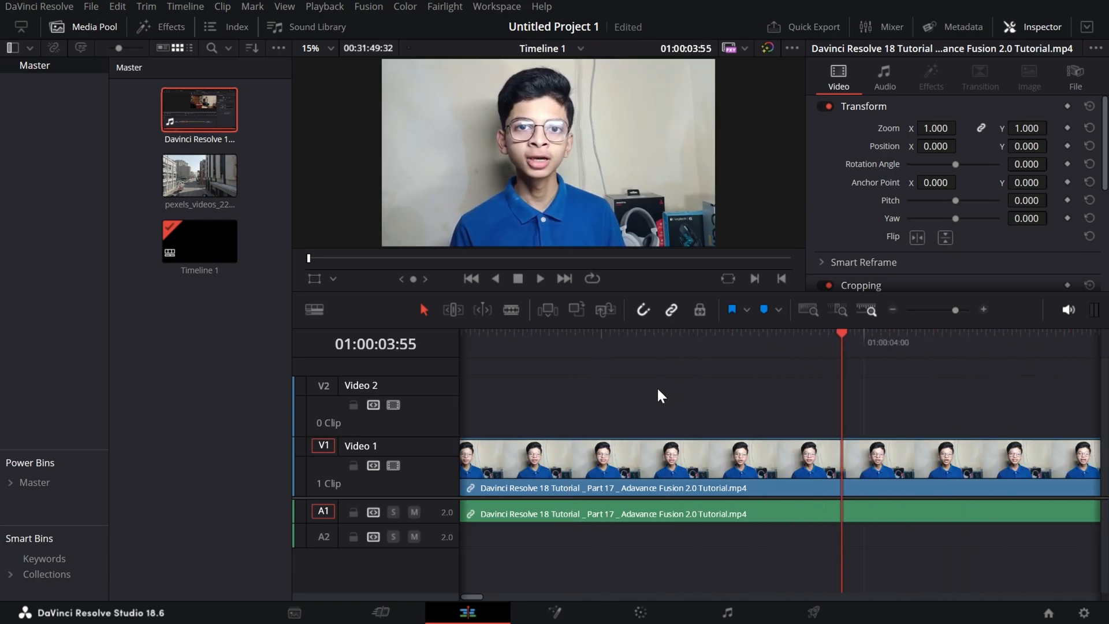
click(698, 362)
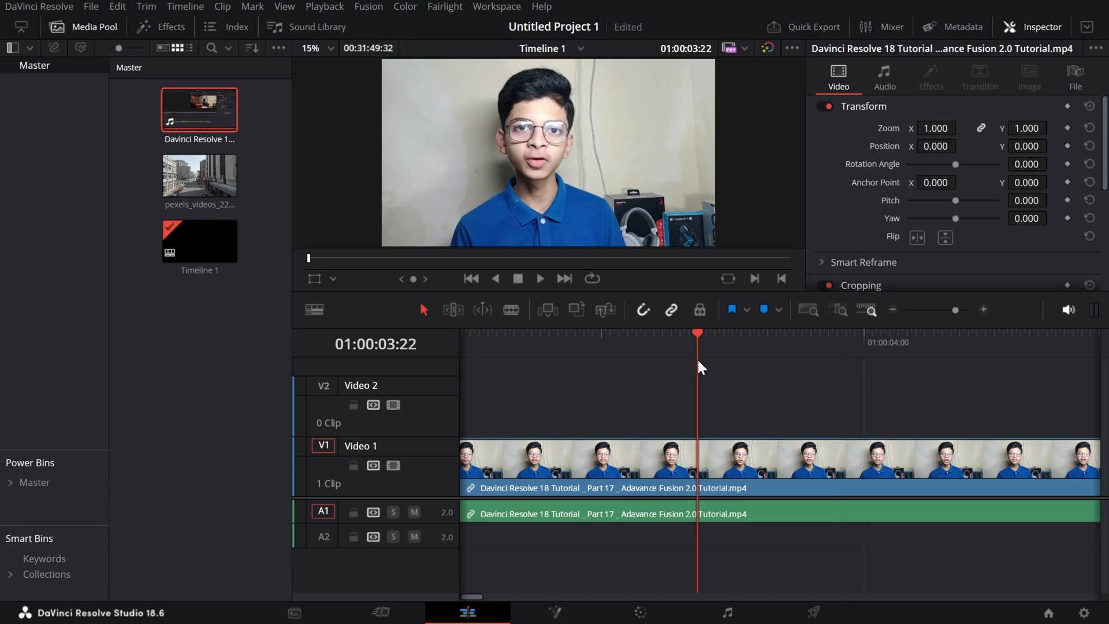
Split the tutorial clip just after its black opening and delete the part before the cut, closing the gap.
drag(695, 338, 521, 341)
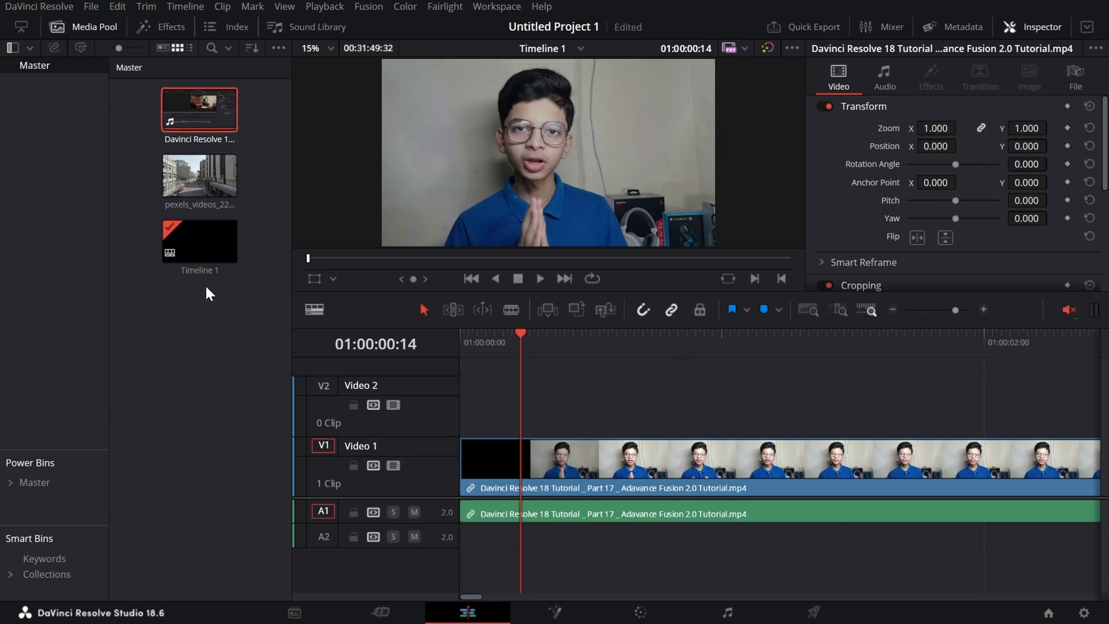
mouse_move(512, 341)
mouse_down()
mouse_move(470, 334)
mouse_move(524, 342)
mouse_up()
key(ctrl+b)
drag(482, 417, 477, 515)
key(Delete)
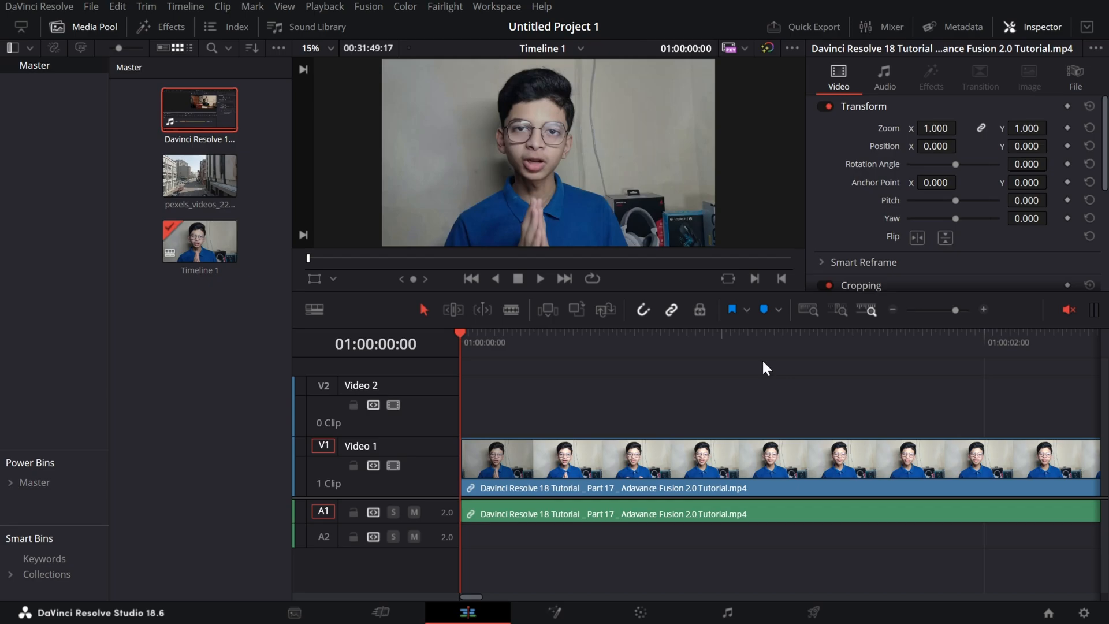
Import music files.mp3 from the Music folder in Downloads and place it on track A2 at the timeline start.
key(ctrl+i)
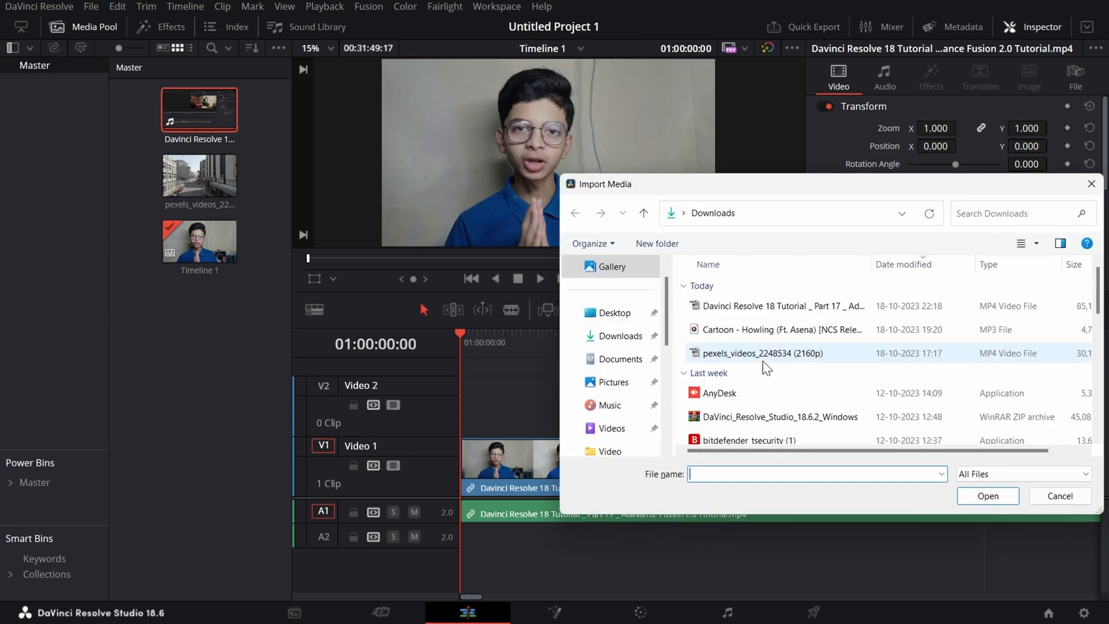
scroll(747, 347, down, 5)
scroll(746, 346, down, 3)
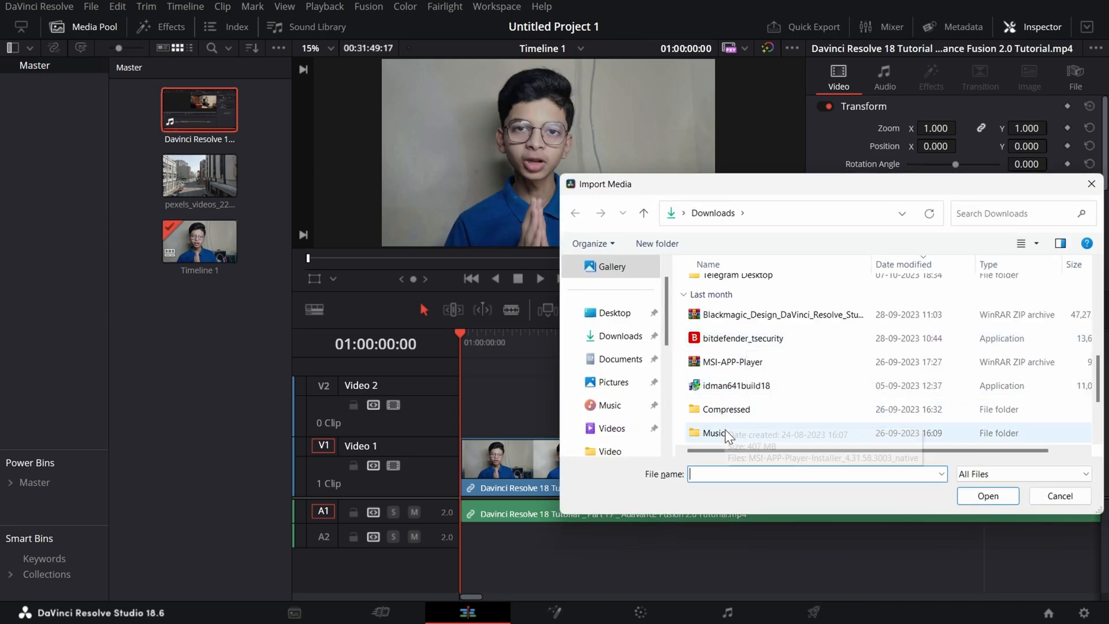
click(726, 428)
click(972, 498)
click(836, 308)
click(988, 495)
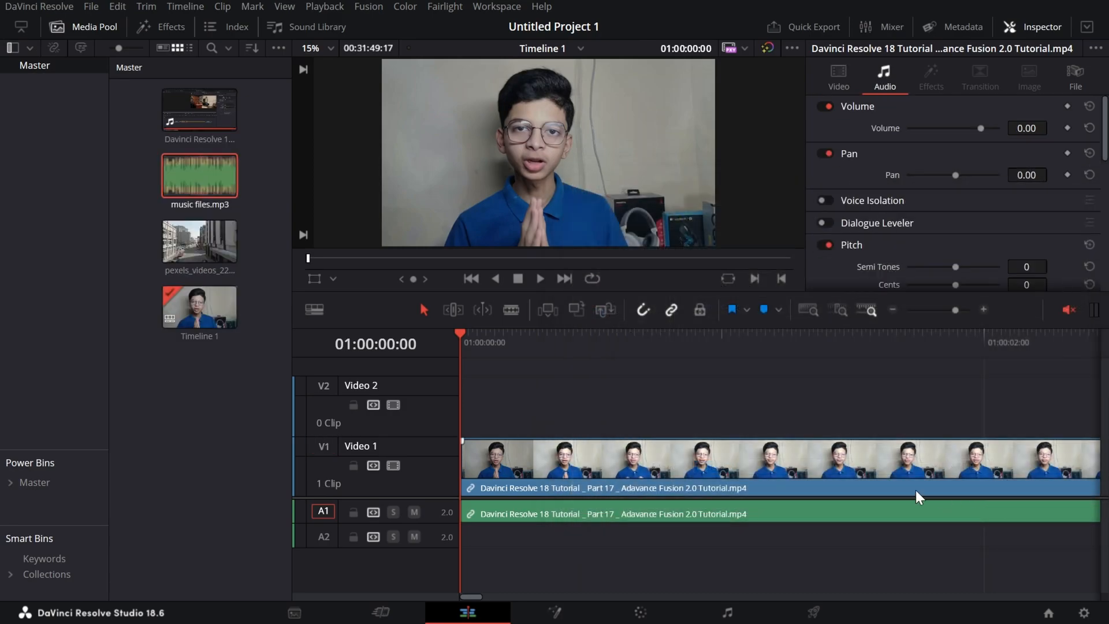
drag(224, 178, 470, 544)
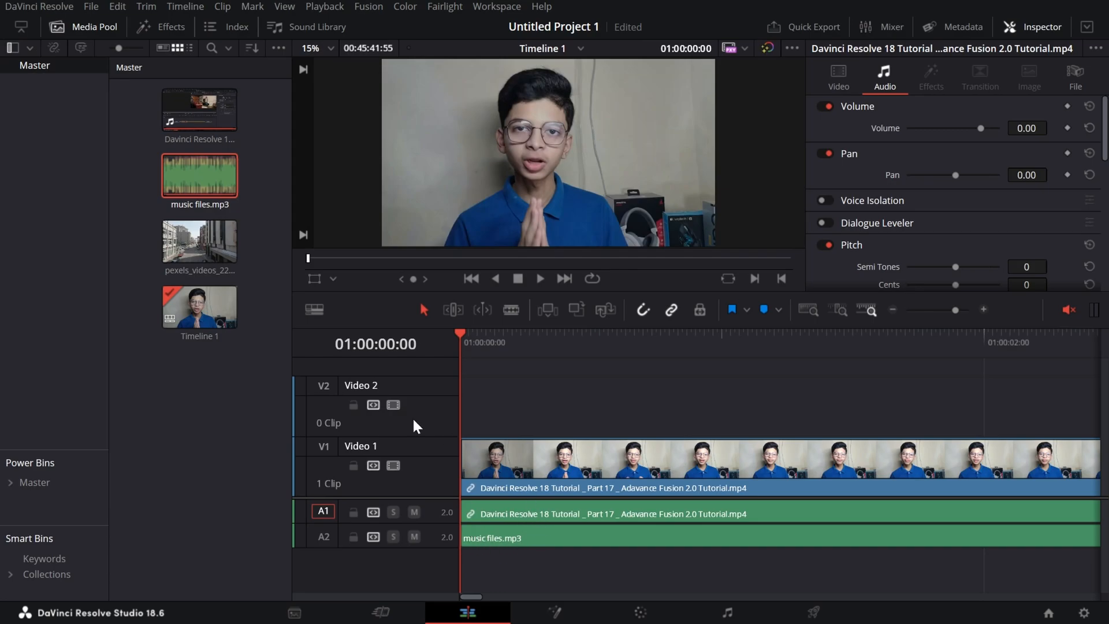
Hide the media pool, enlarge the timeline area and make both audio tracks tall enough to show their waveforms.
click(102, 28)
drag(223, 291, 223, 139)
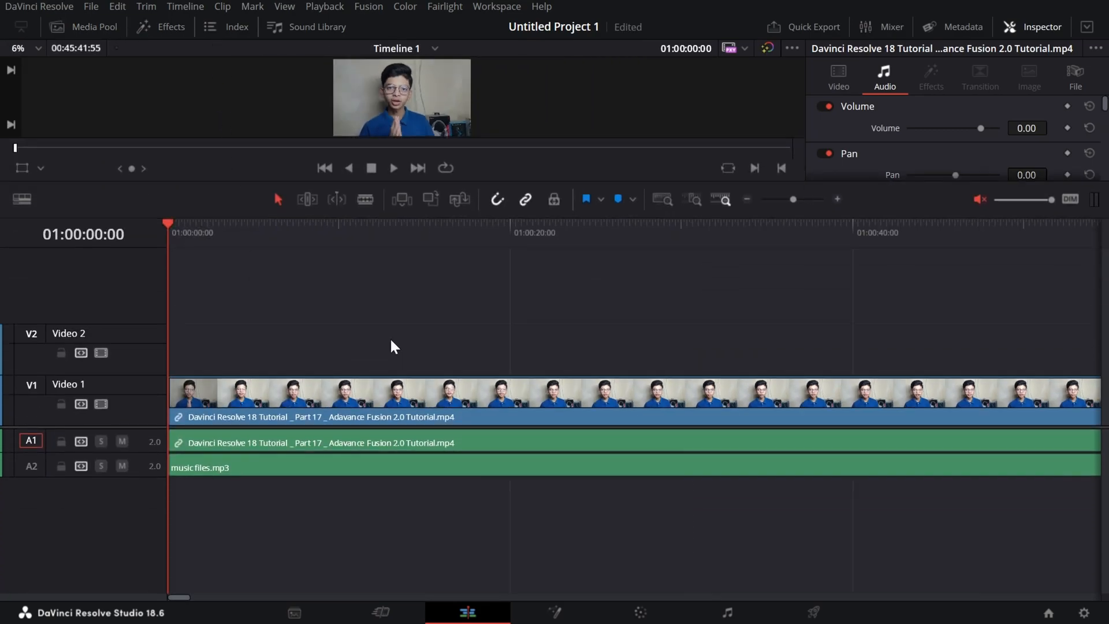
scroll(391, 339, up, 5)
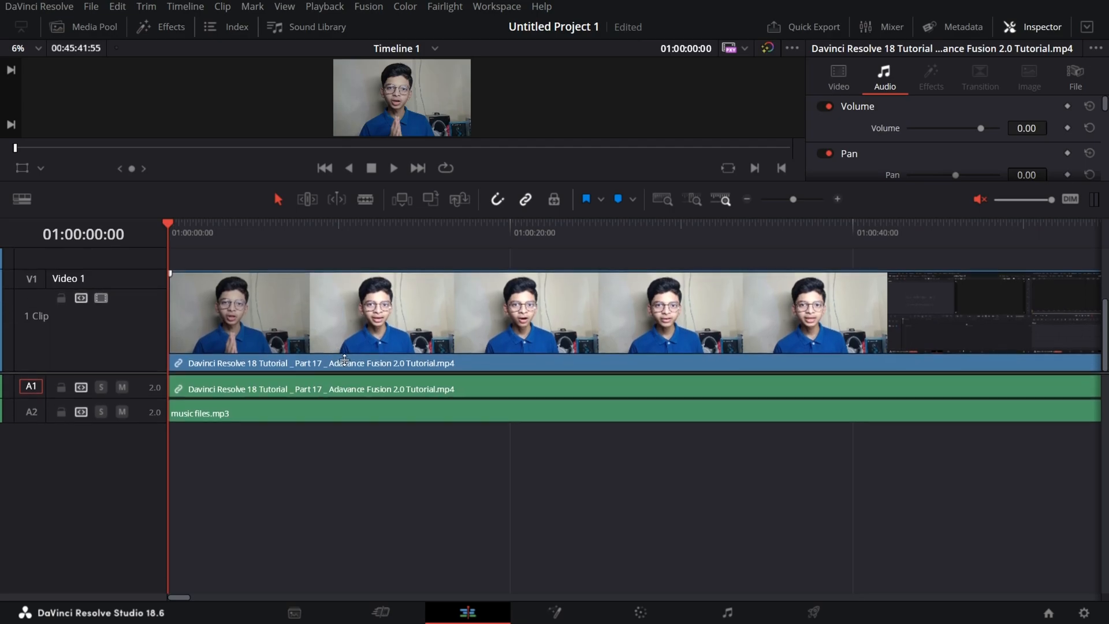
scroll(328, 426, down, 4)
drag(148, 330, 146, 435)
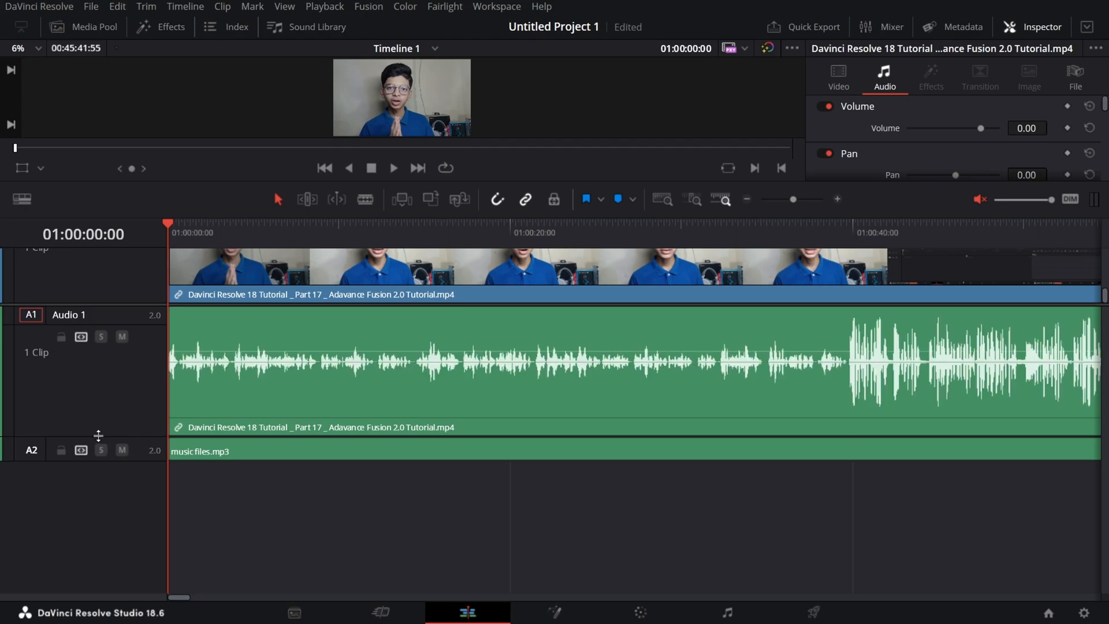
drag(83, 460, 67, 530)
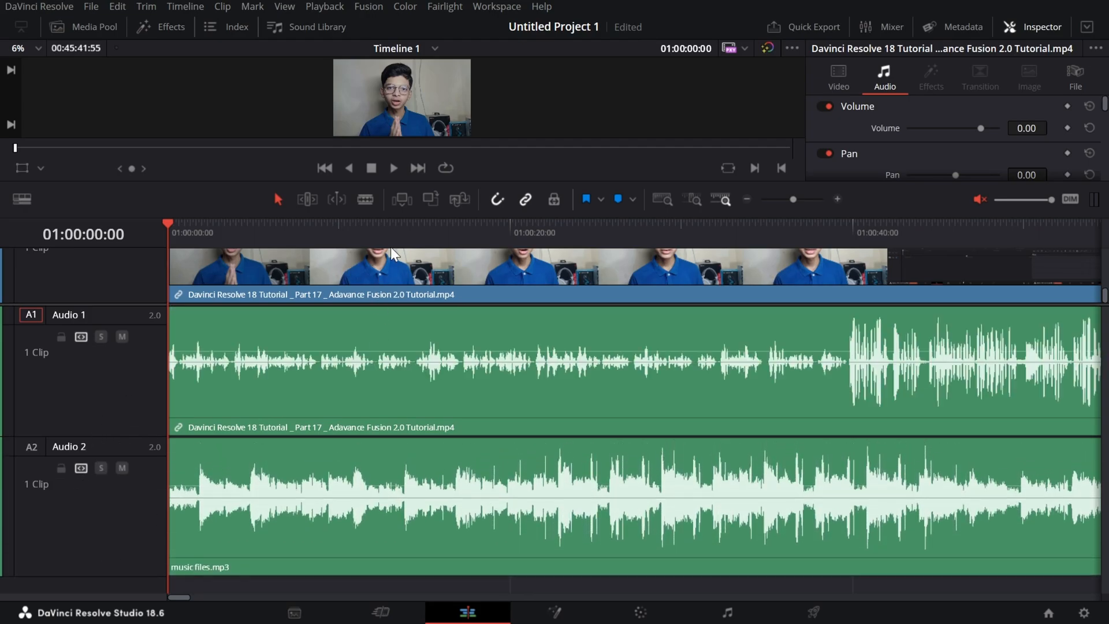
scroll(397, 231, down, 1)
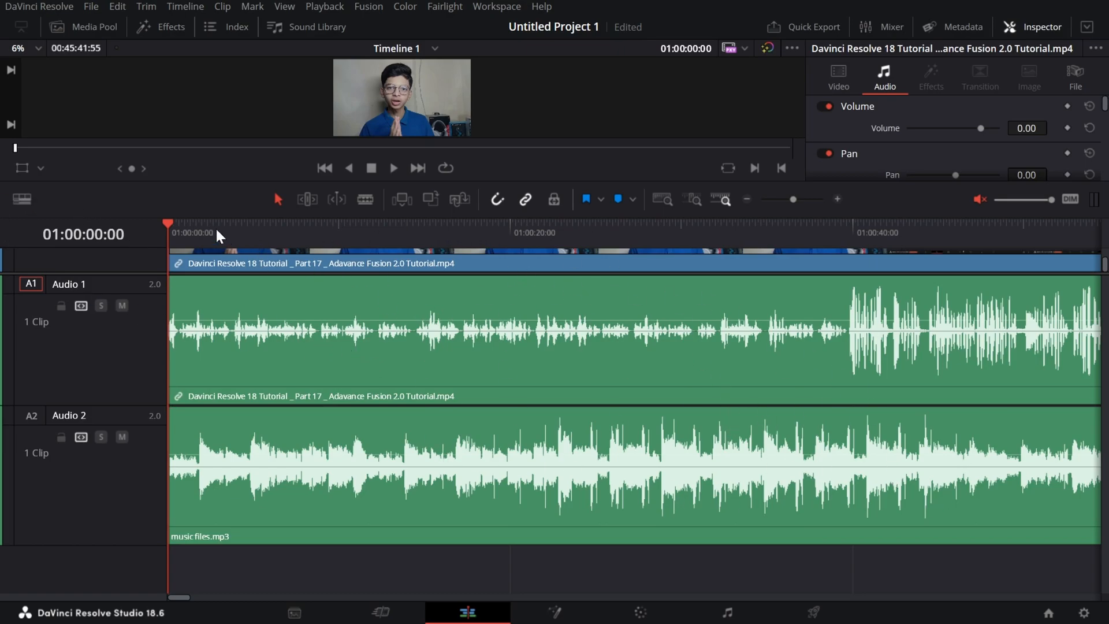
Turn the timeline's audio waveforms off and back on.
click(30, 200)
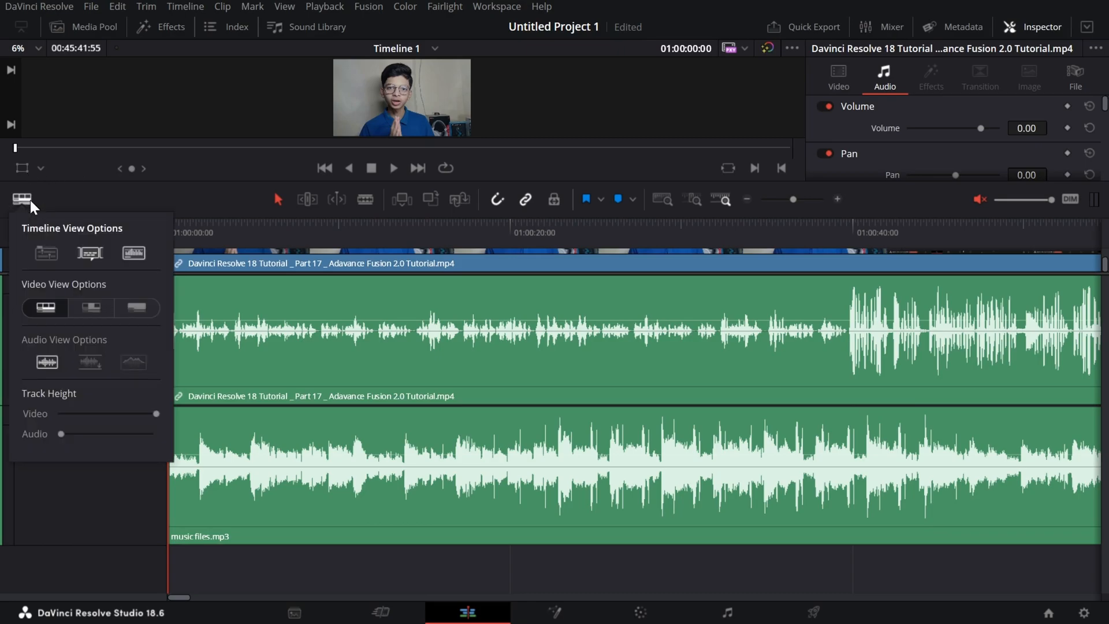
click(134, 255)
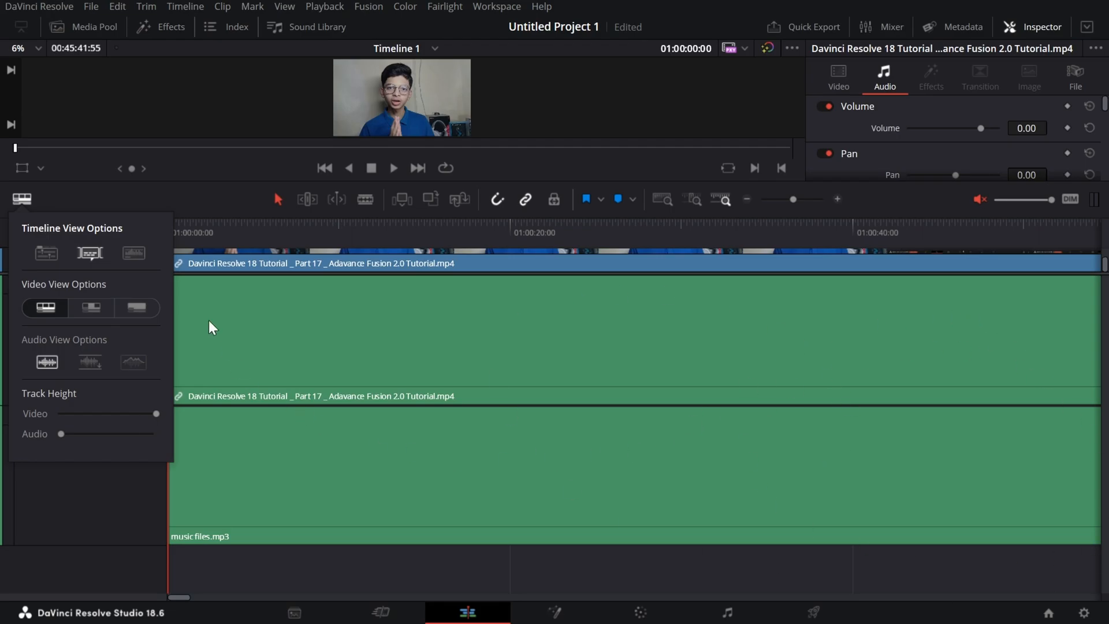
click(145, 260)
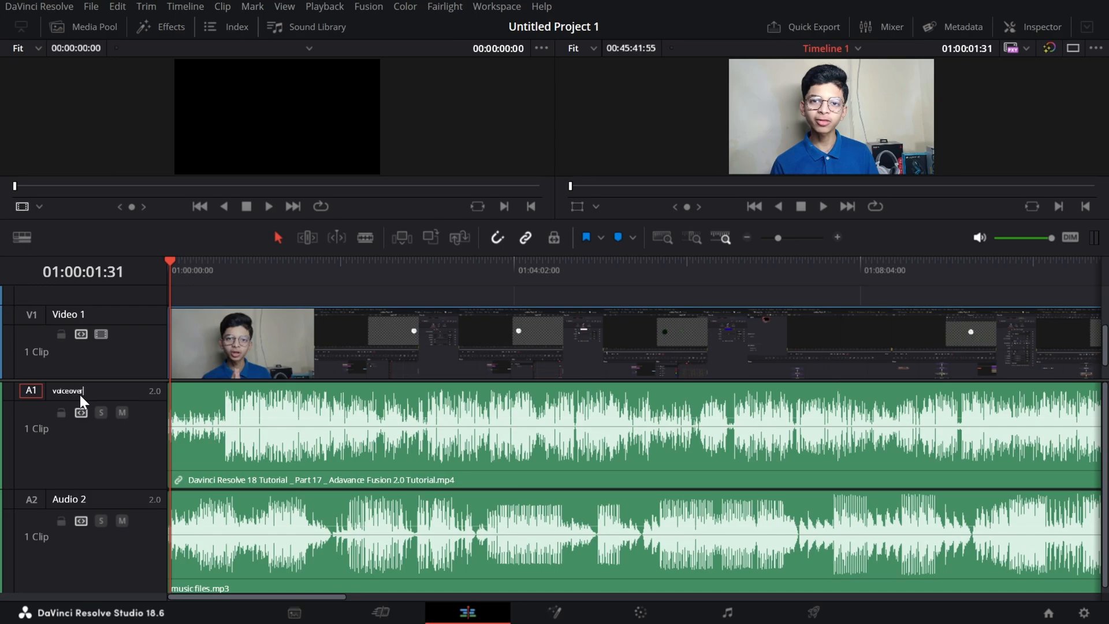
Name the first audio track "voiceover" and the second "bg music", and save the project.
key(Return)
double_click(108, 498)
click(58, 460)
key(ctrl+s)
Solo the voiceover track, listen to it from the timeline start, and turn the solo off again.
drag(172, 262, 156, 265)
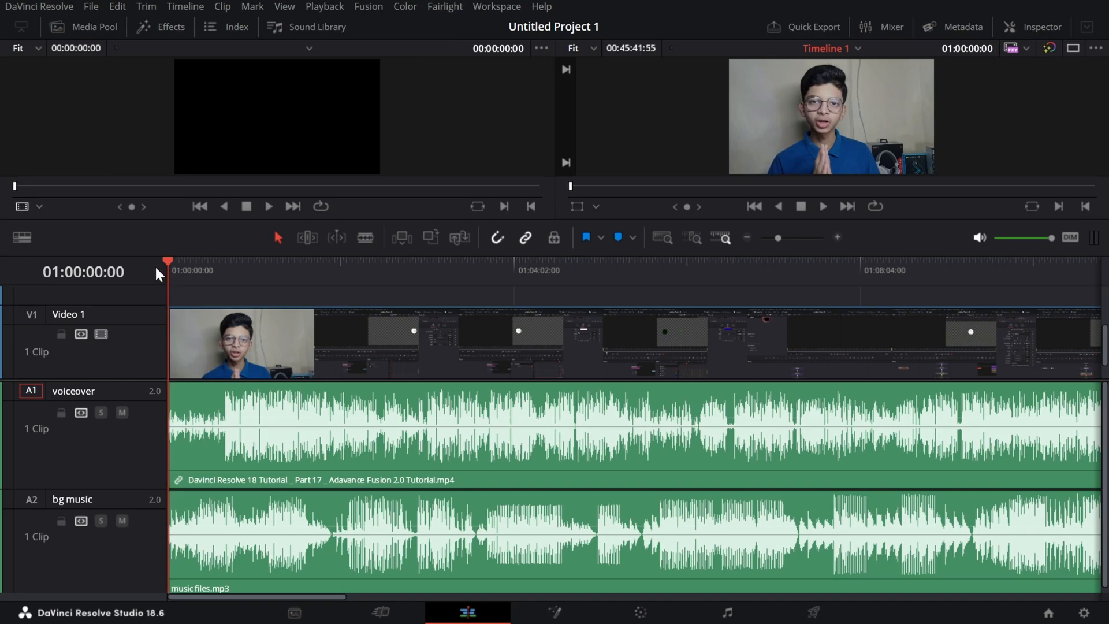
click(101, 413)
key(space)
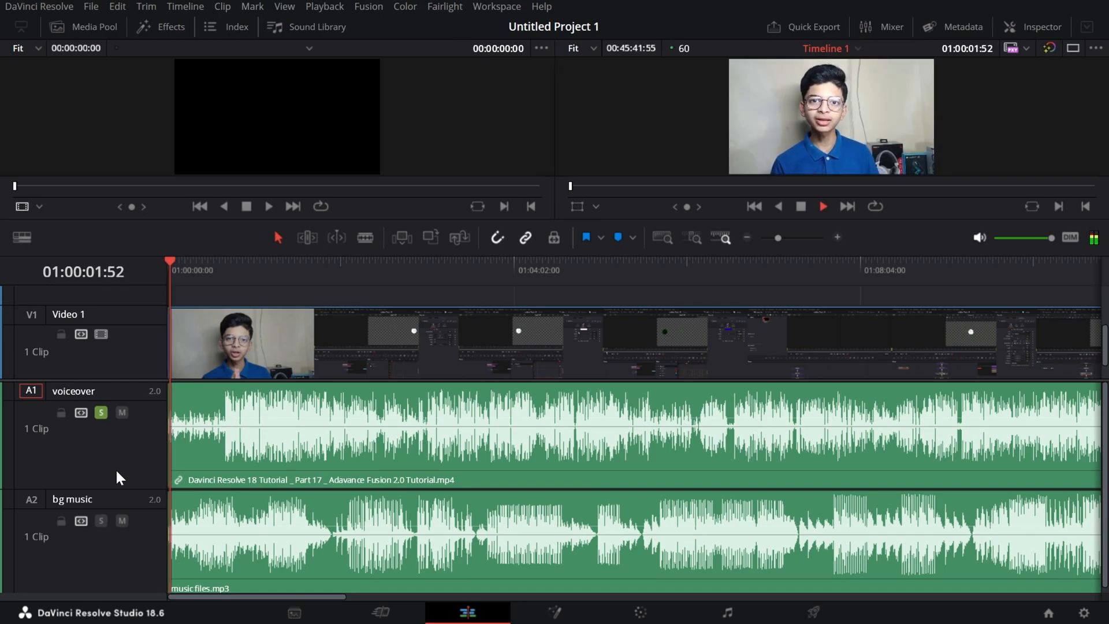
key(space)
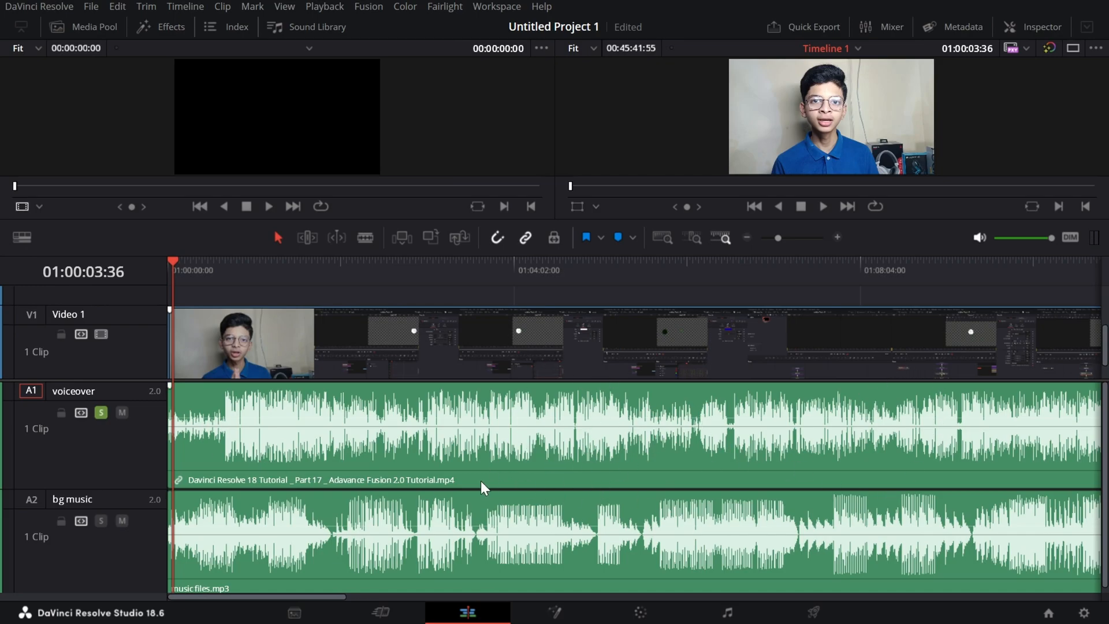
click(106, 410)
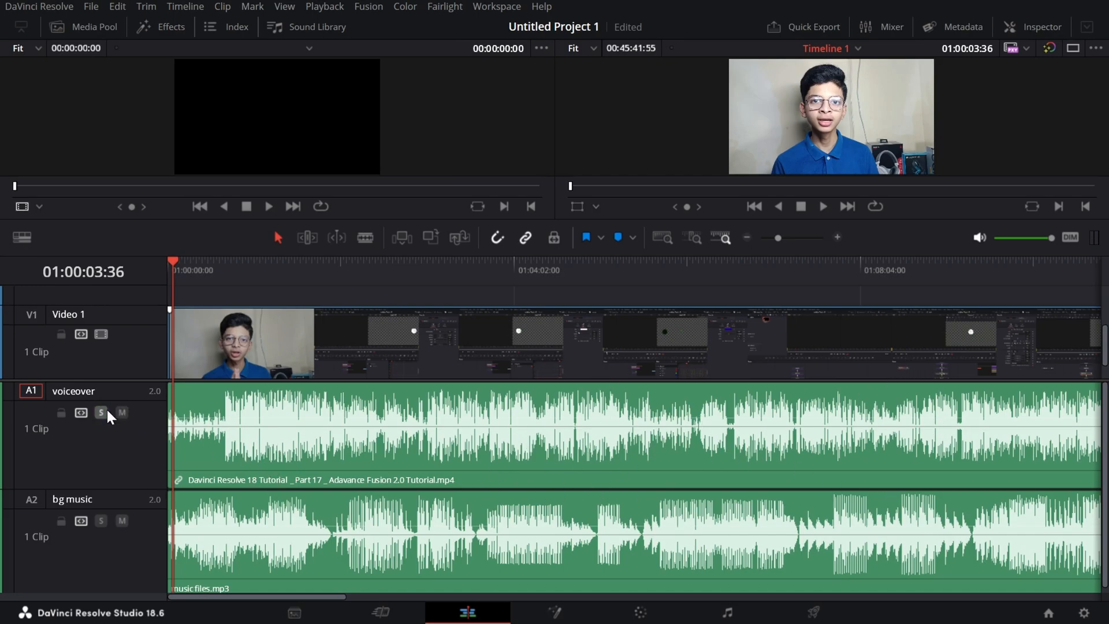
Listen to the voiceover and background music together from the timeline start and return the playhead there.
click(170, 261)
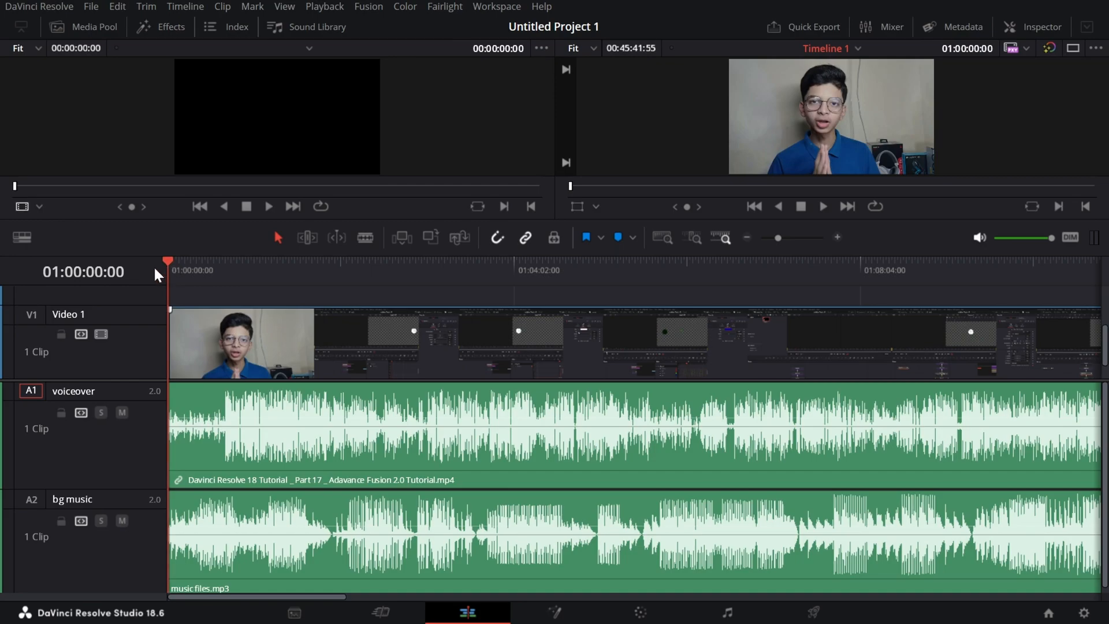
key(space)
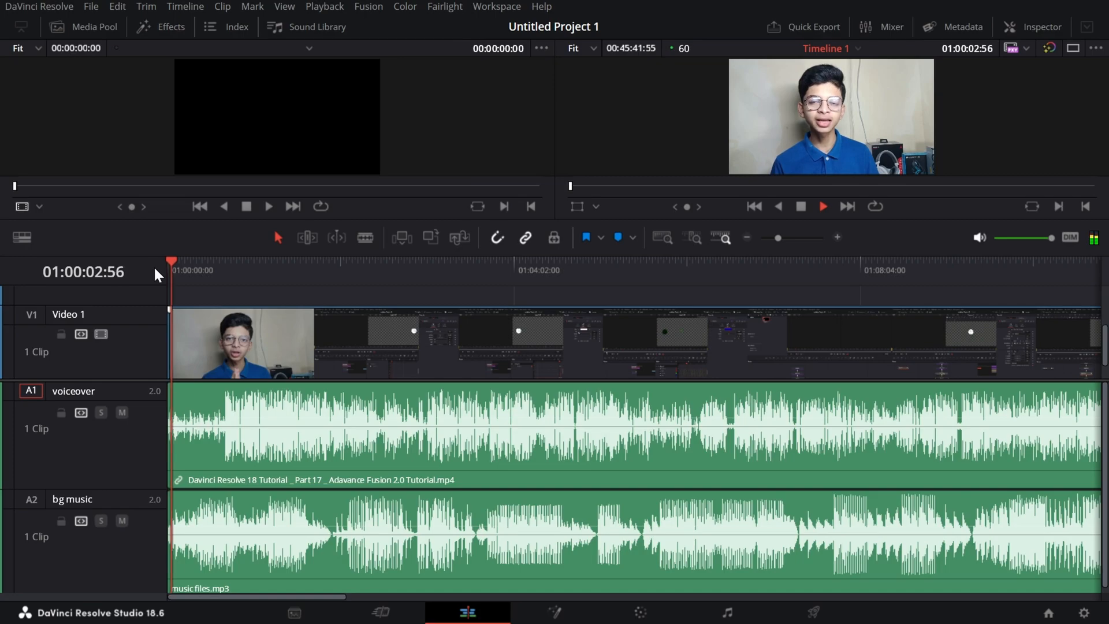
key(space)
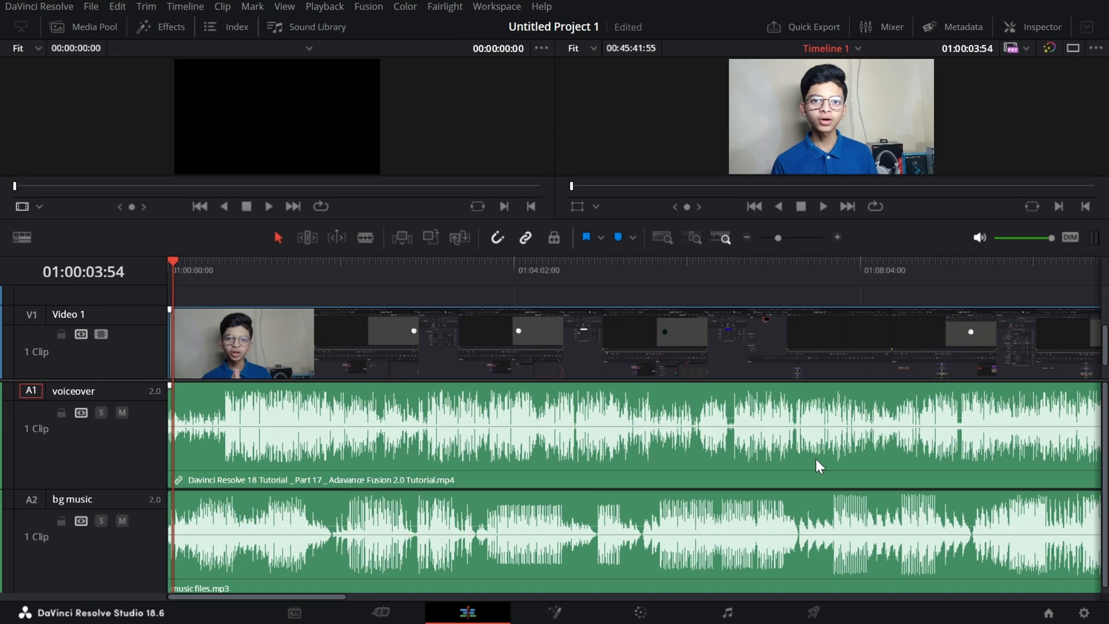
click(172, 259)
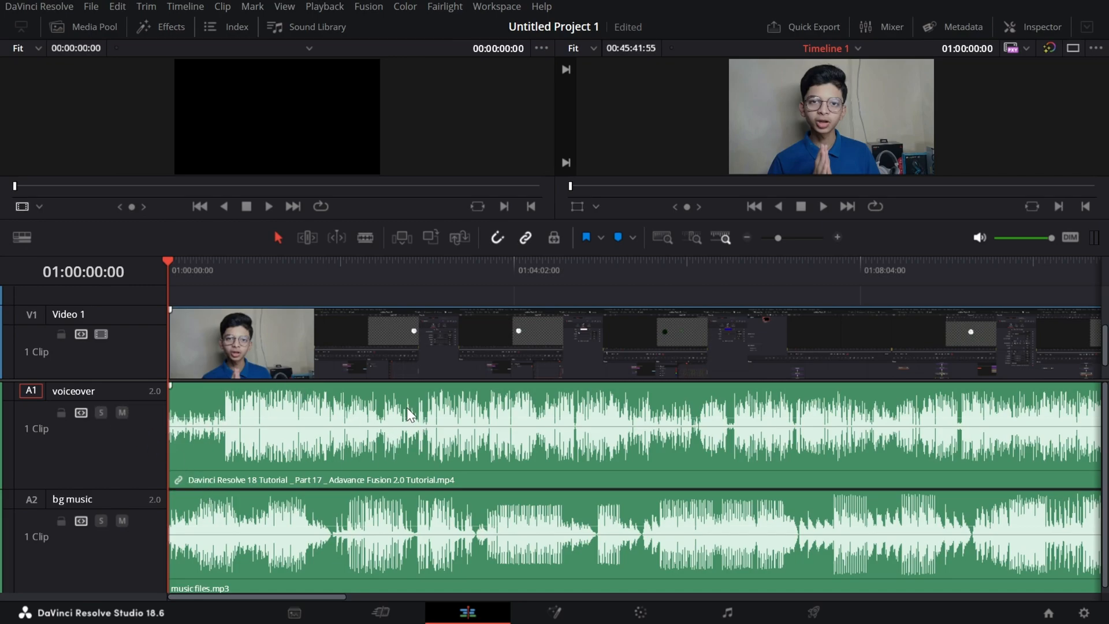
Mute the voiceover track, listen to the background music alone from the timeline start, and unmute the voiceover again.
click(126, 414)
key(space)
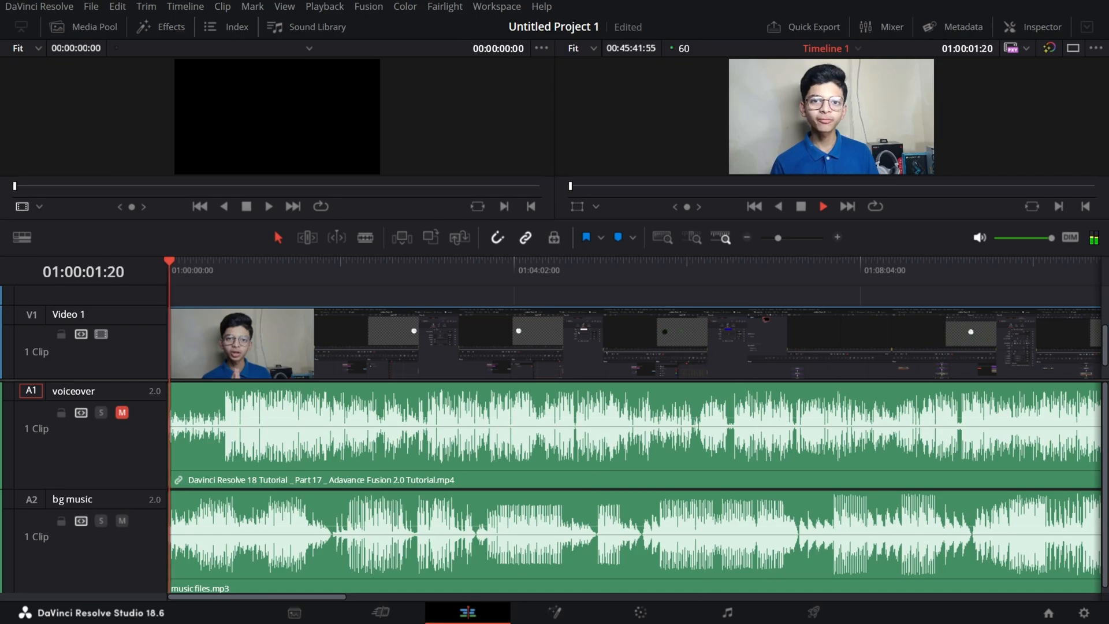
key(space)
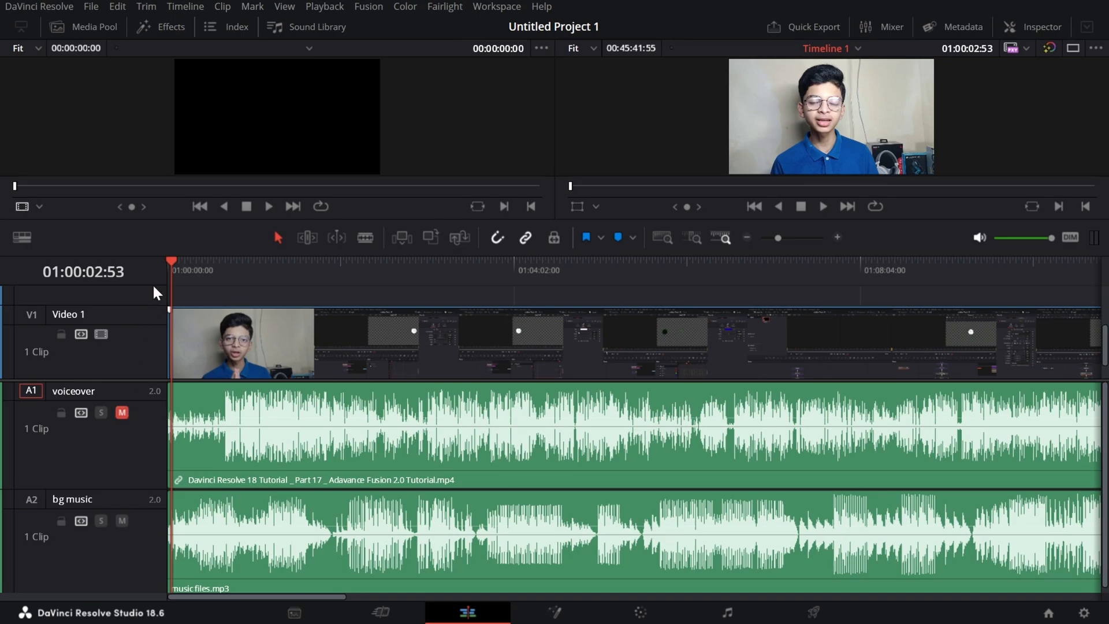
key(Home)
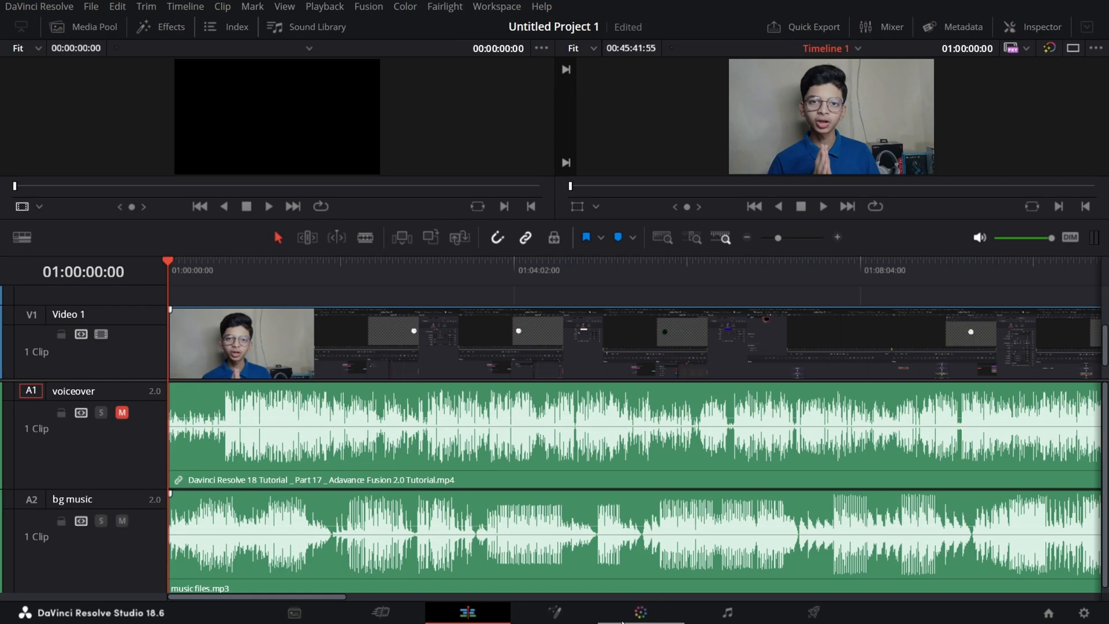
key(ctrl+z)
Lock the voiceover track and split the video and music clips at 01:04:24:22, 01:06:06:16 and 01:08:23:30.
click(61, 416)
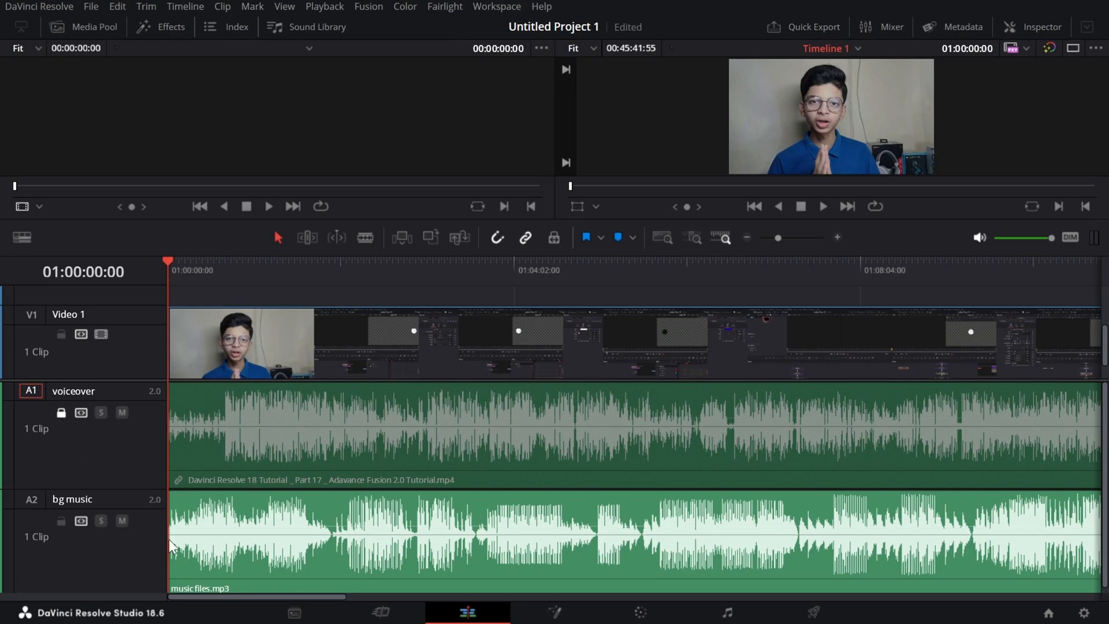
drag(244, 263, 403, 266)
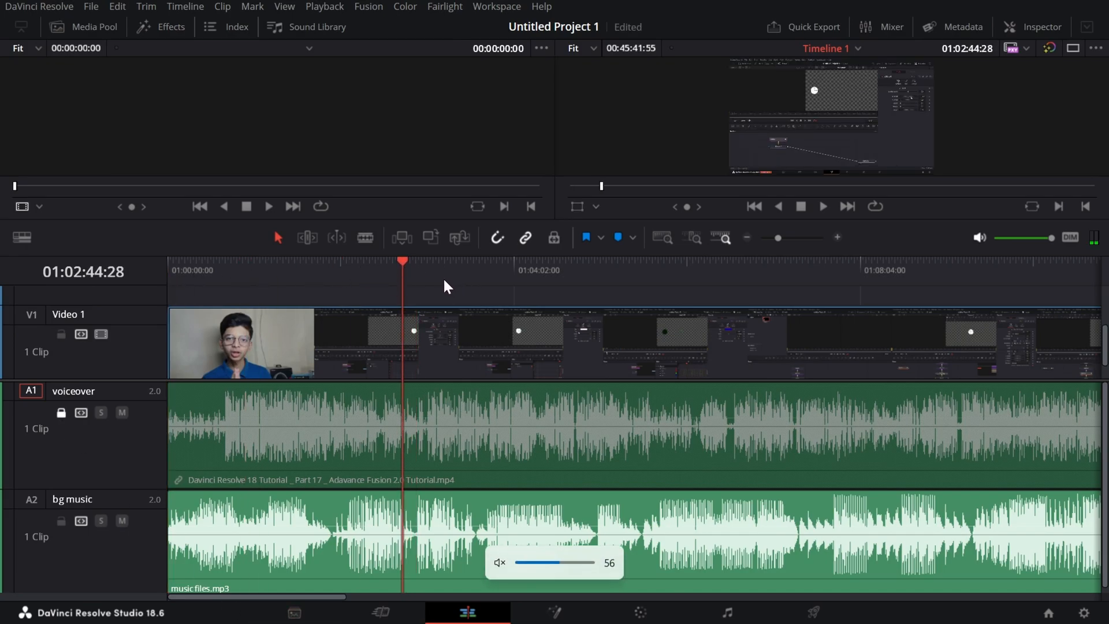
drag(403, 270, 546, 303)
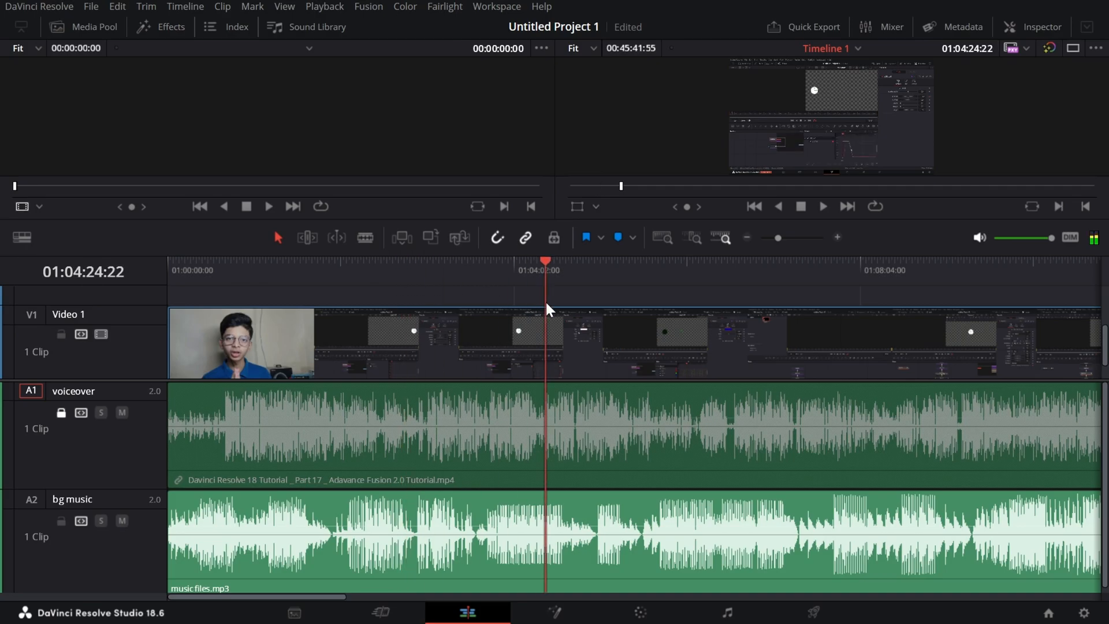
key(ctrl+b)
click(691, 269)
key(ctrl+b)
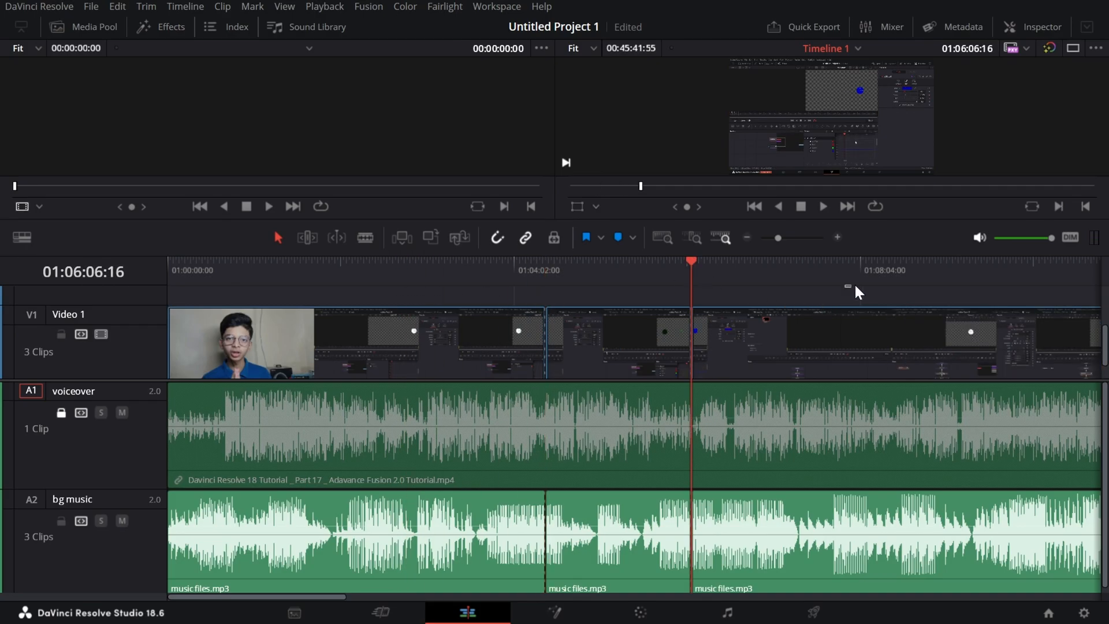
click(888, 280)
key(ctrl+b)
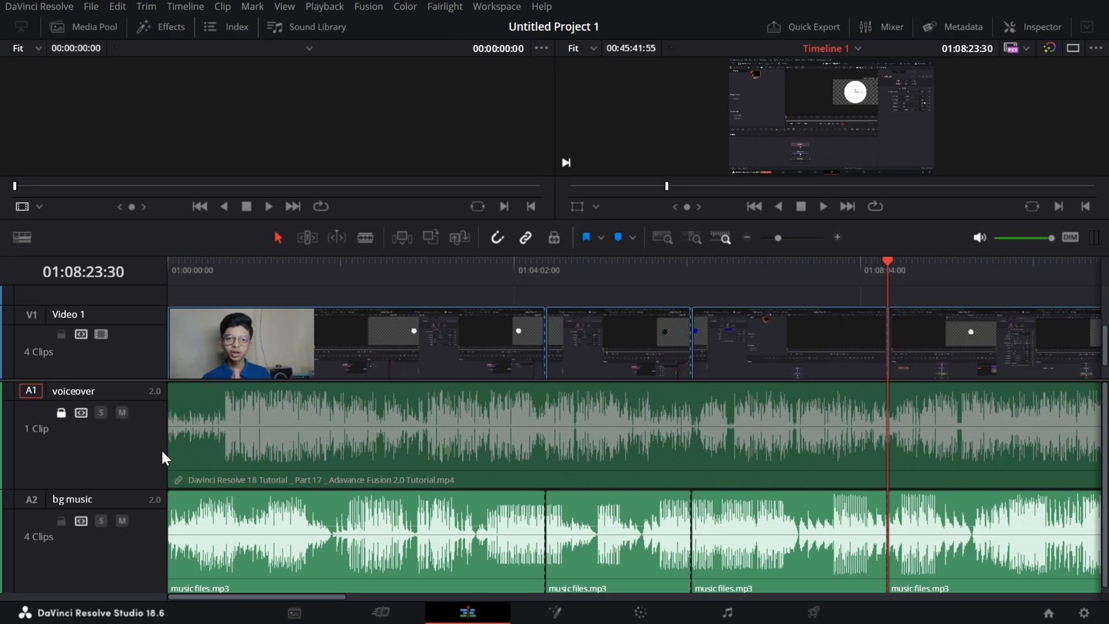
click(752, 455)
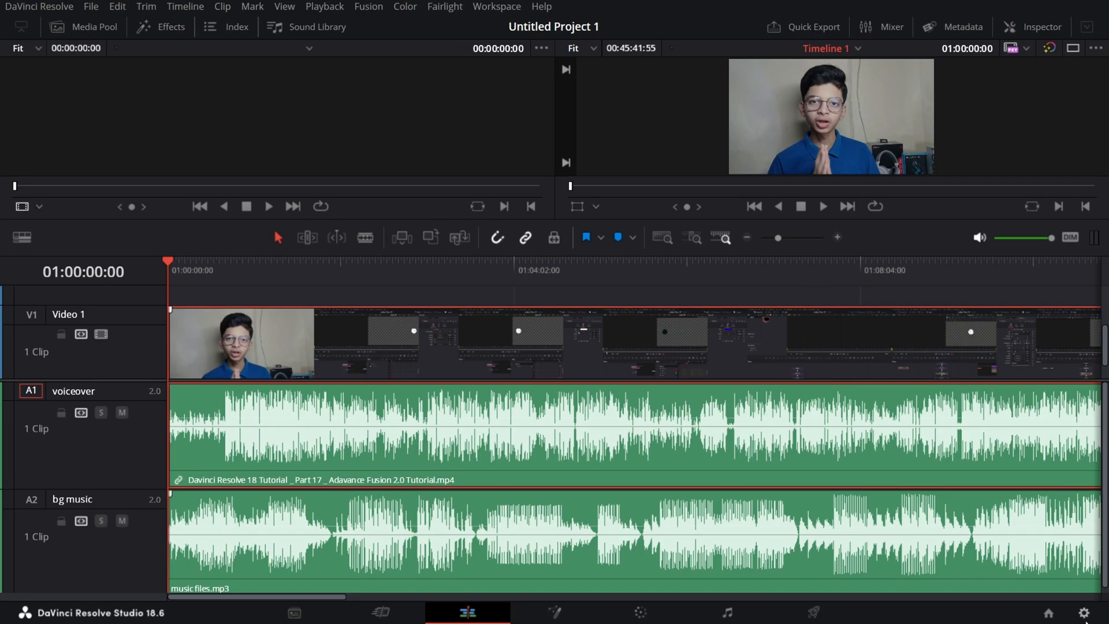
Open Untitled Project 3 in the Cut page and look through its heavily cut timeline, ending at 01:04:15:35.
click(1049, 612)
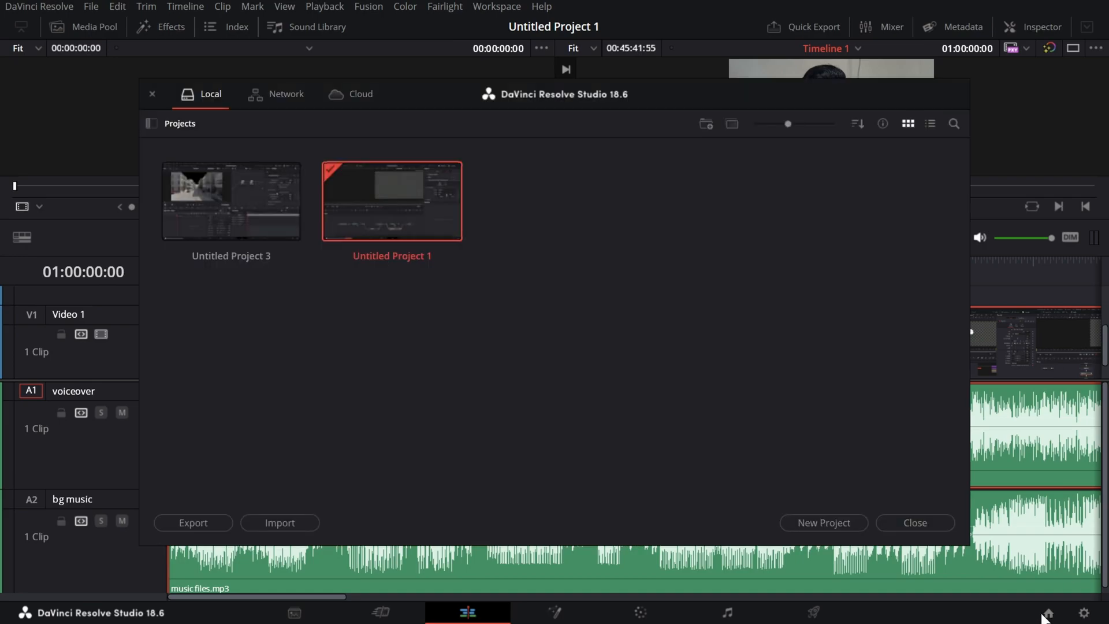
double_click(268, 217)
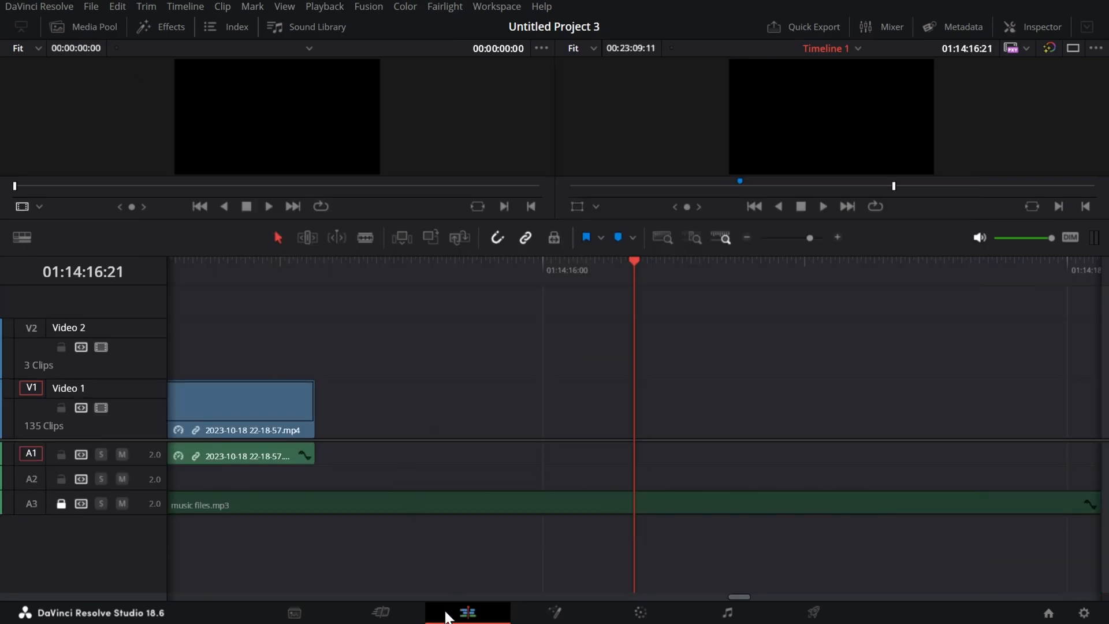
click(408, 611)
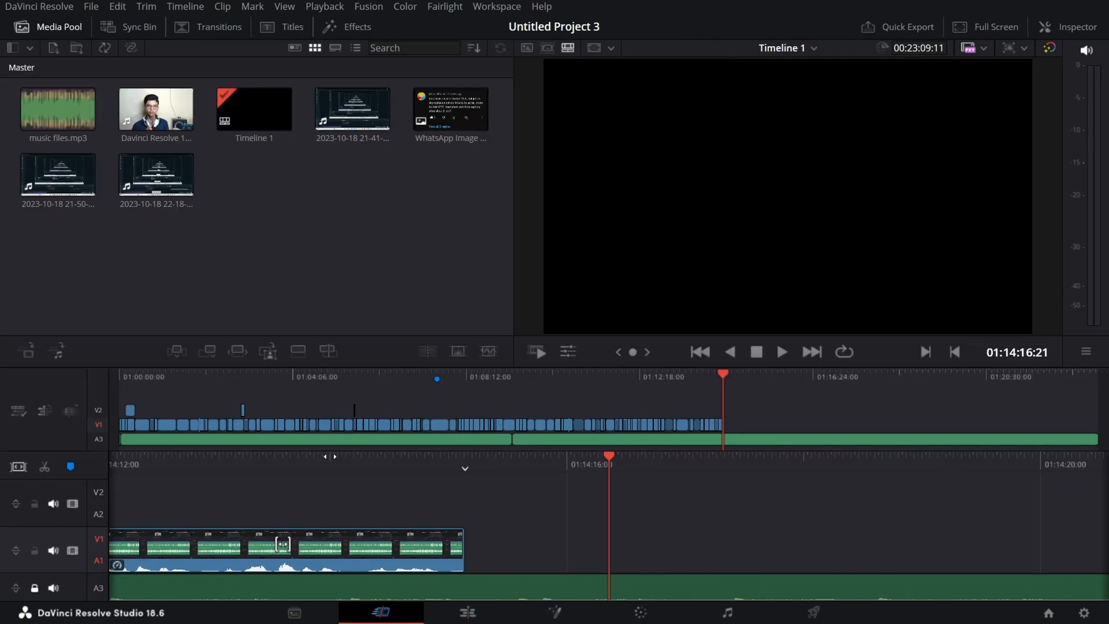
click(722, 397)
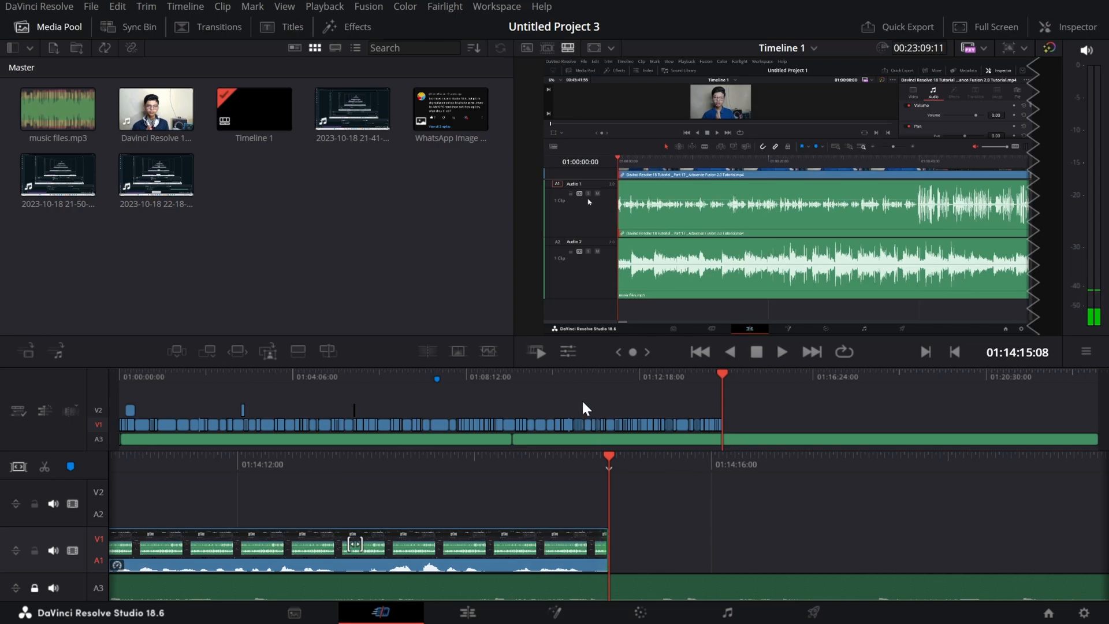
click(368, 401)
click(299, 403)
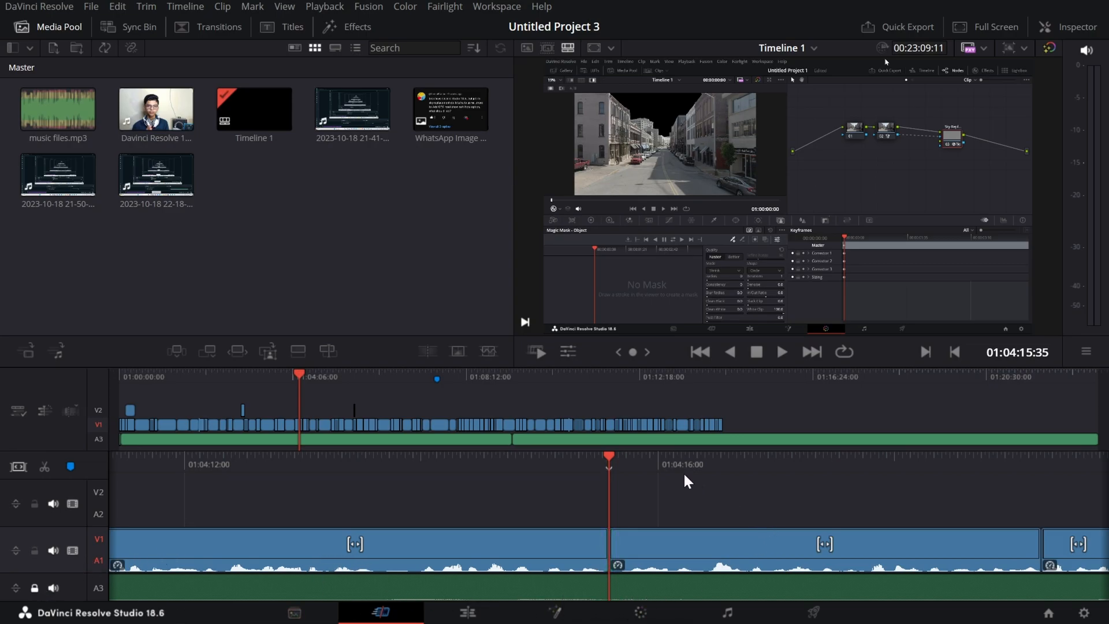
Split the video clip at about 01:04:16:21 and try to delete the short piece beside the cut.
drag(665, 468, 574, 488)
key(ctrl+b)
click(579, 533)
key(BackSpace)
click(595, 559)
key(BackSpace)
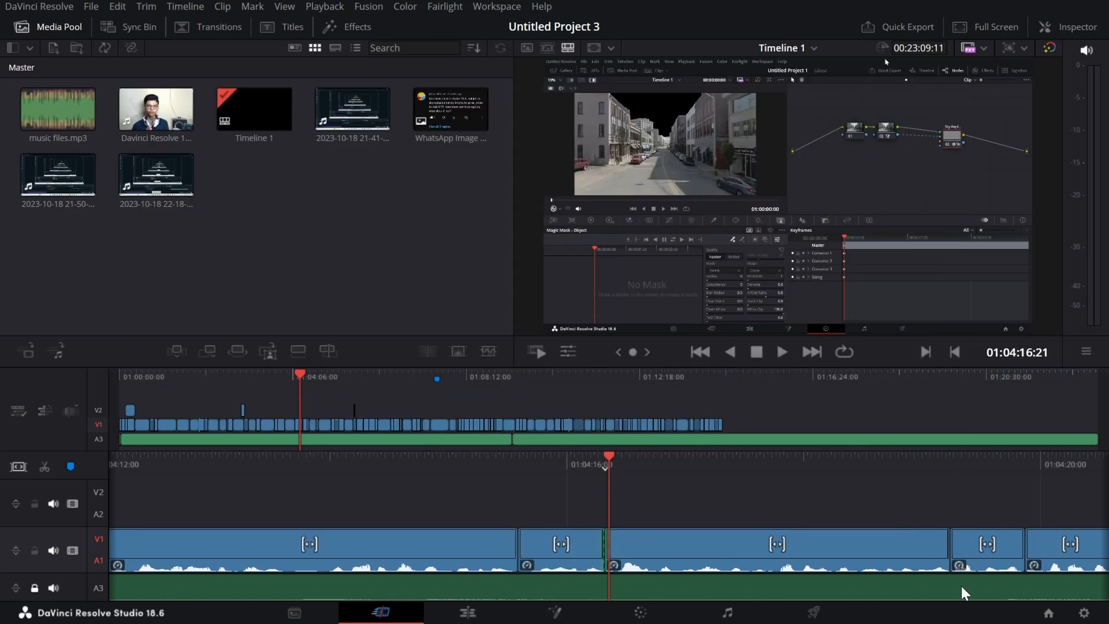
Return to Untitled Project 1 and display the Inspector's audio settings.
click(1048, 614)
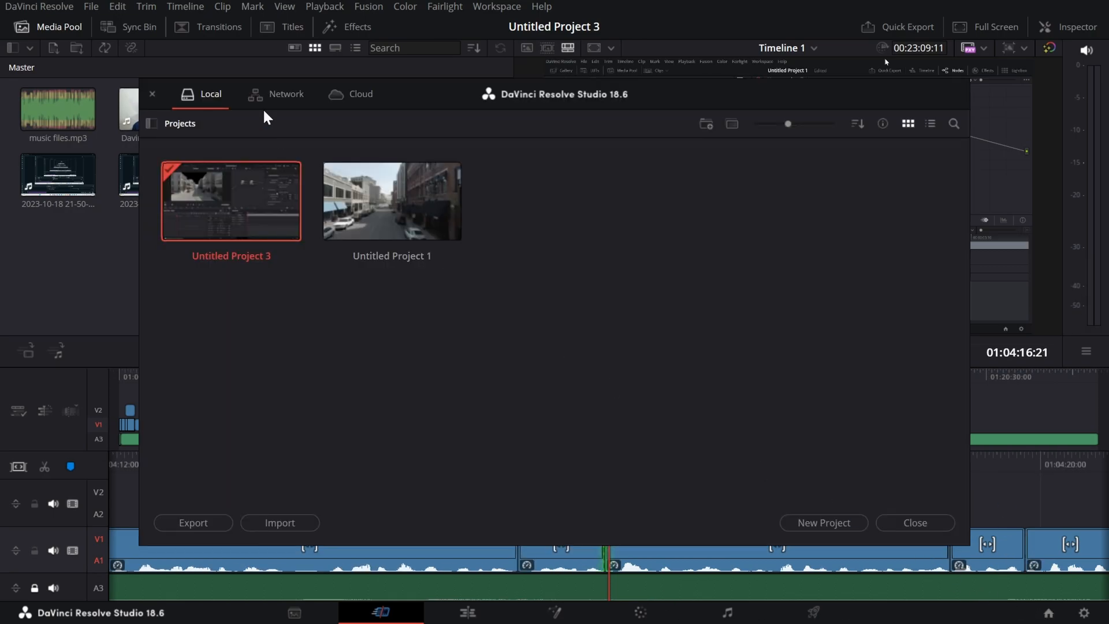
double_click(370, 217)
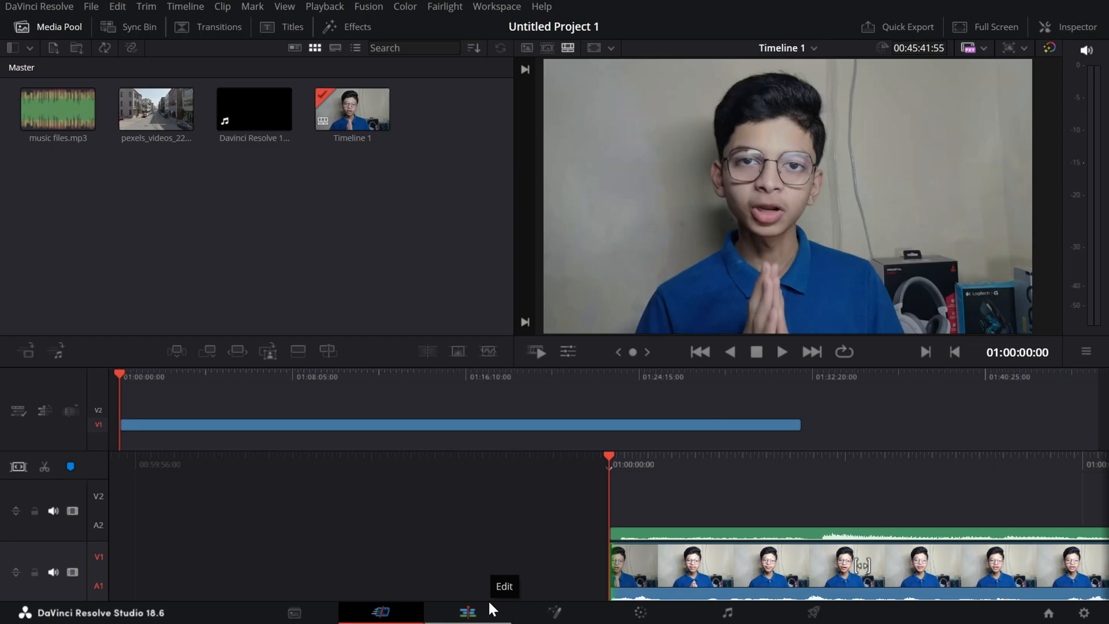
click(1045, 28)
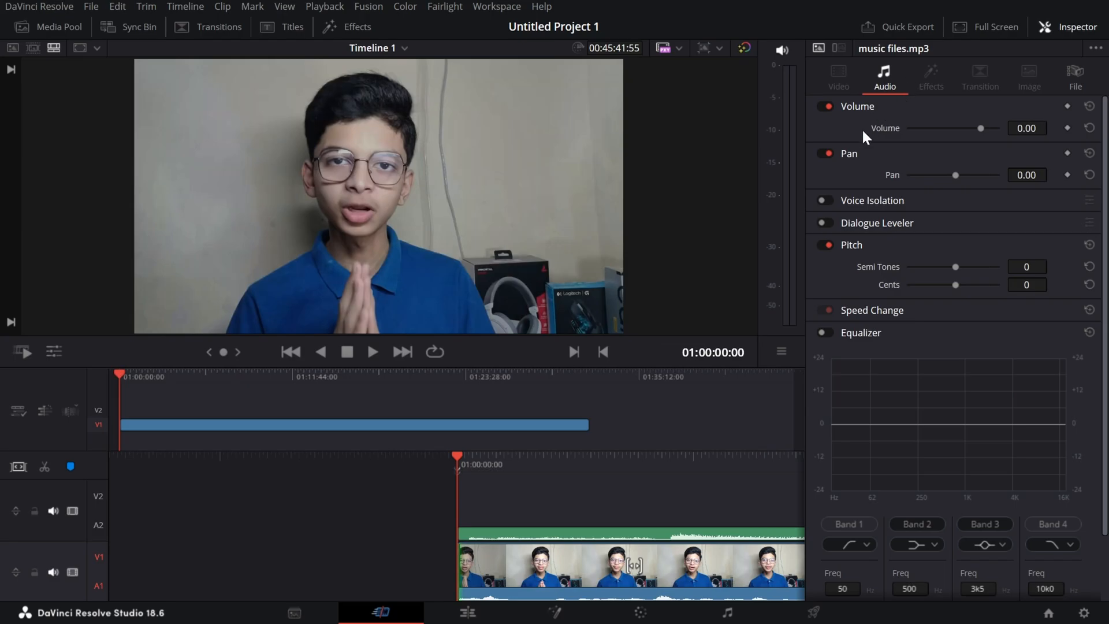
Toggle the music clip's Volume setting off and on, try a volume change on the tutorial video clip, undo it, and close the Inspector.
click(823, 106)
click(821, 103)
click(562, 595)
click(1027, 128)
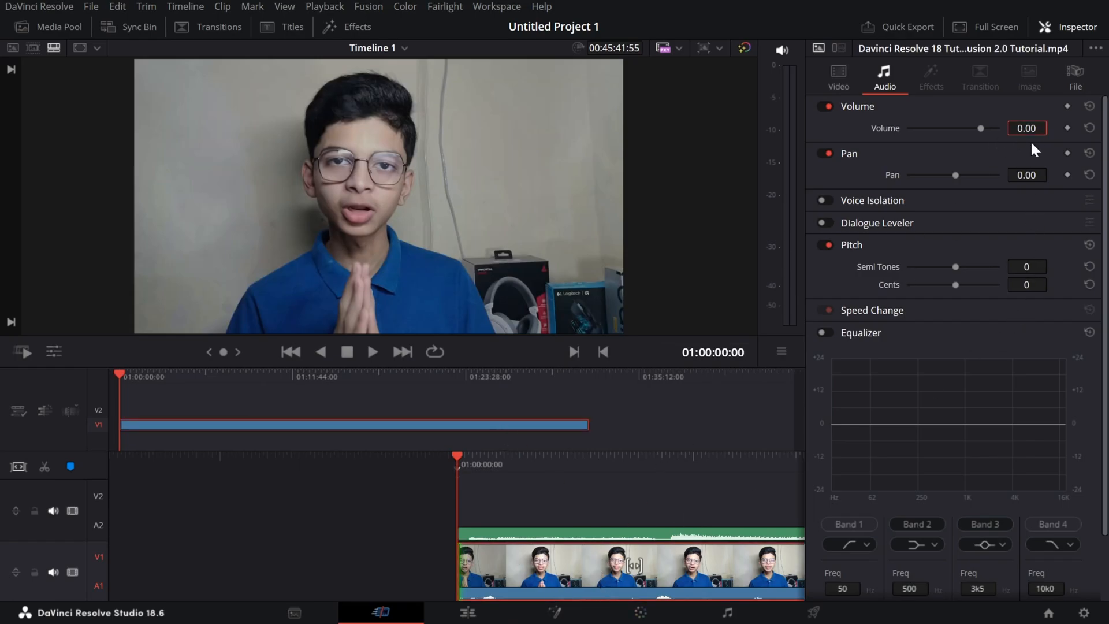
drag(1027, 129, 1052, 127)
key(ctrl+z)
click(1086, 29)
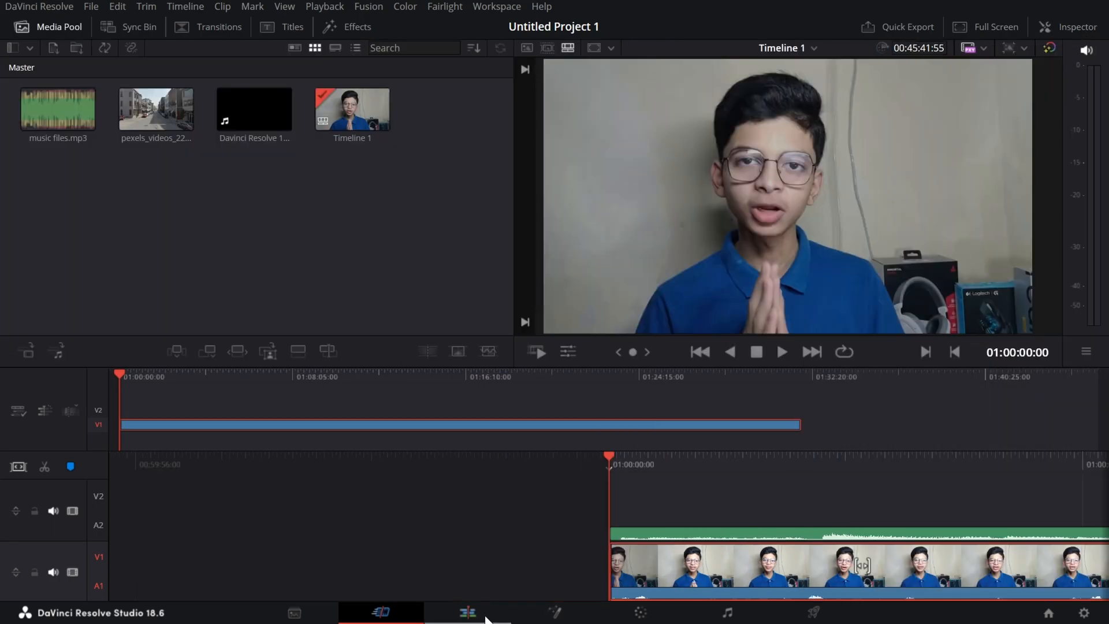
Import the MP3 "Cartoon - Howling (Ft. Asena) [NCS Release]" from the Downloads folder into the media pool.
click(60, 128)
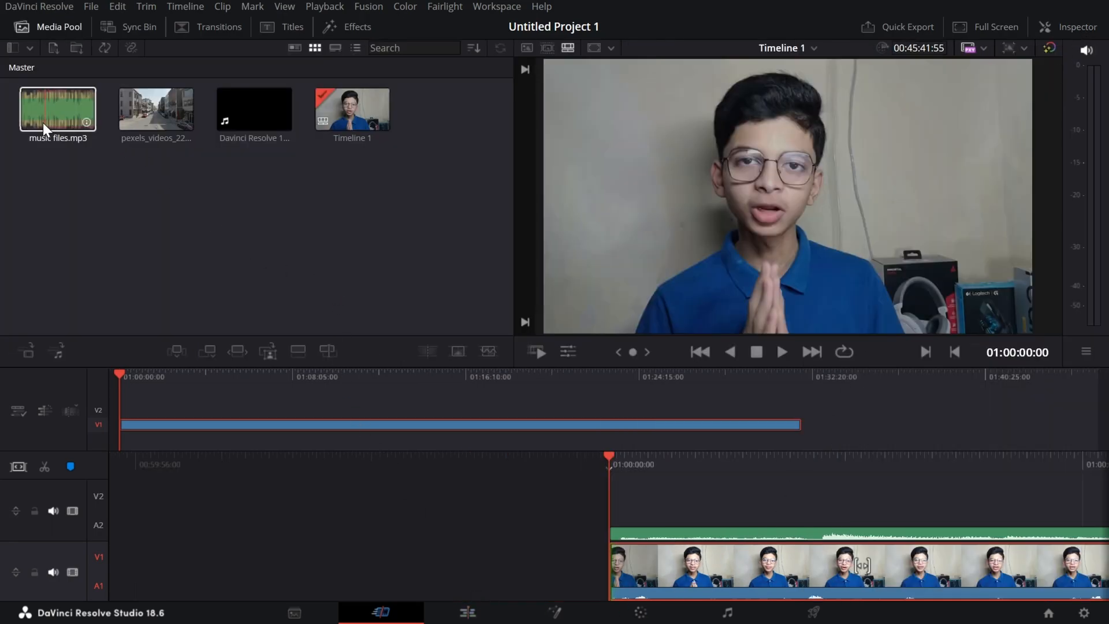
click(57, 147)
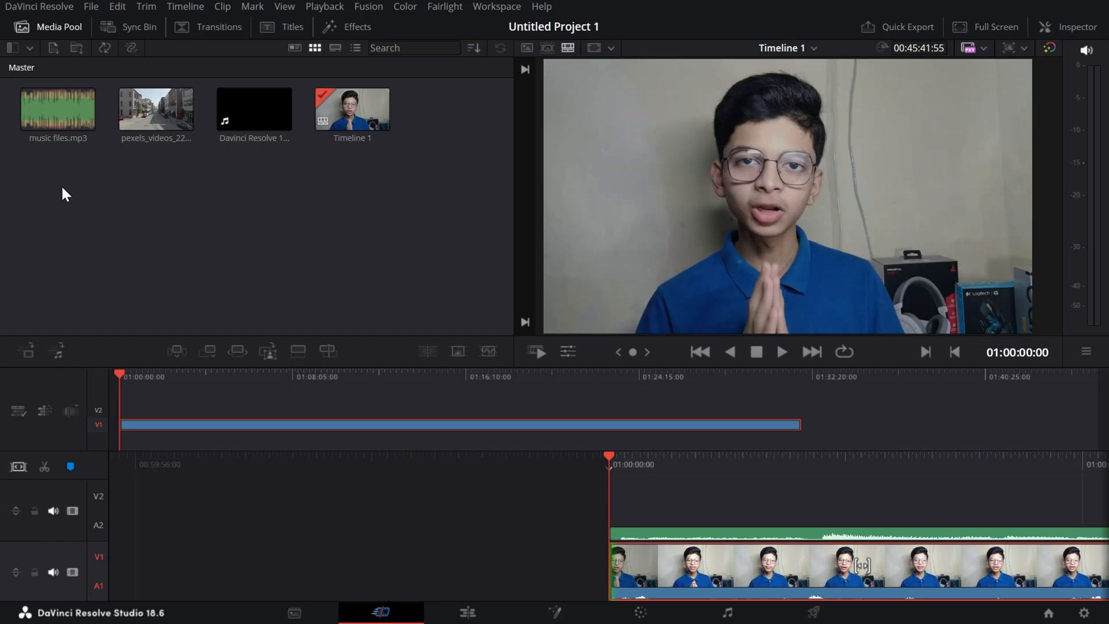
key(ctrl+i)
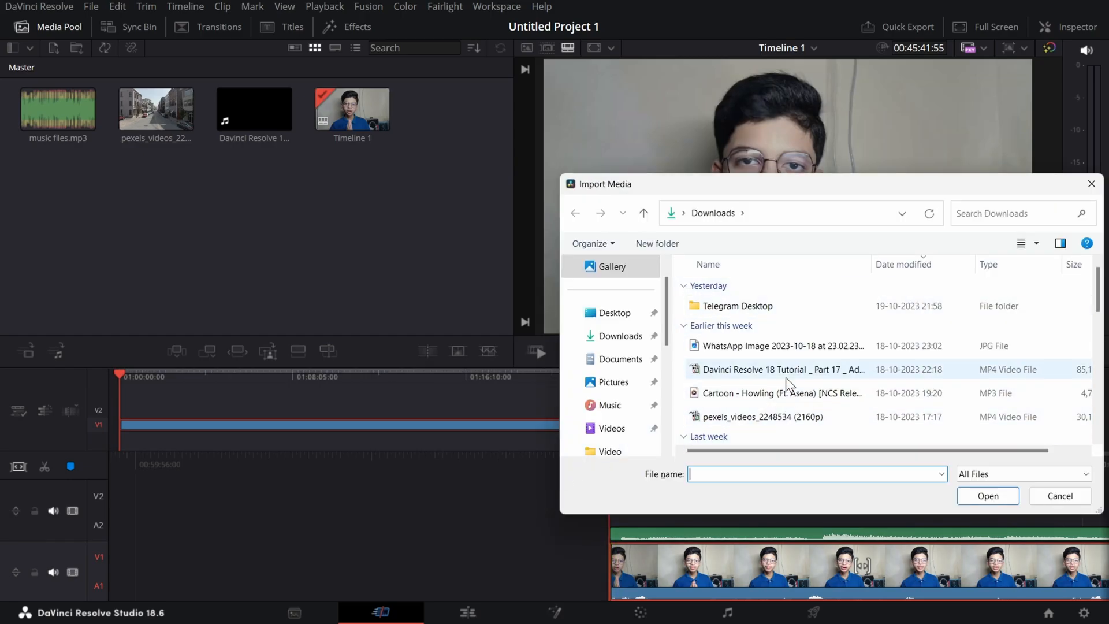
click(782, 394)
click(990, 497)
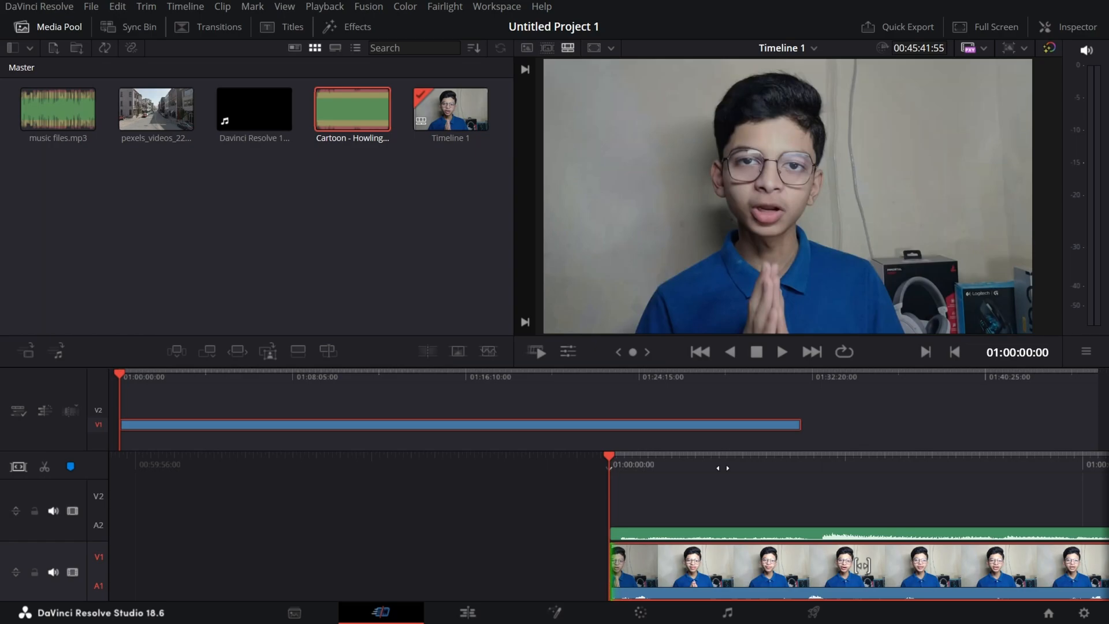
Place the Cartoon - Howling song on a third audio track past the video's end, and delete the music clip from track A2.
drag(363, 104, 836, 443)
drag(837, 443, 837, 442)
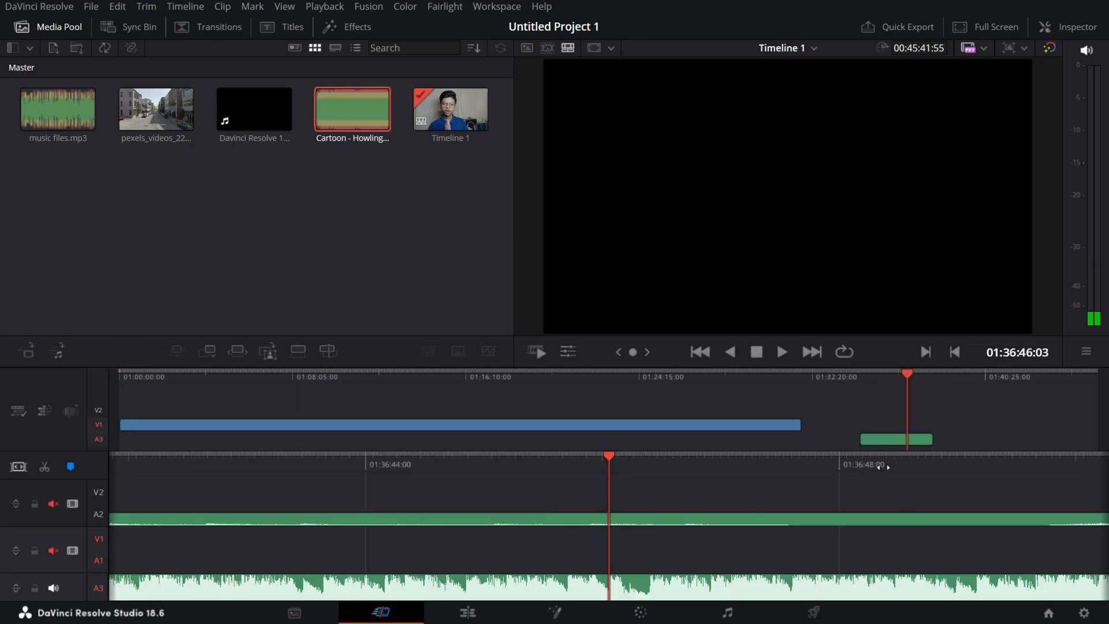
click(678, 523)
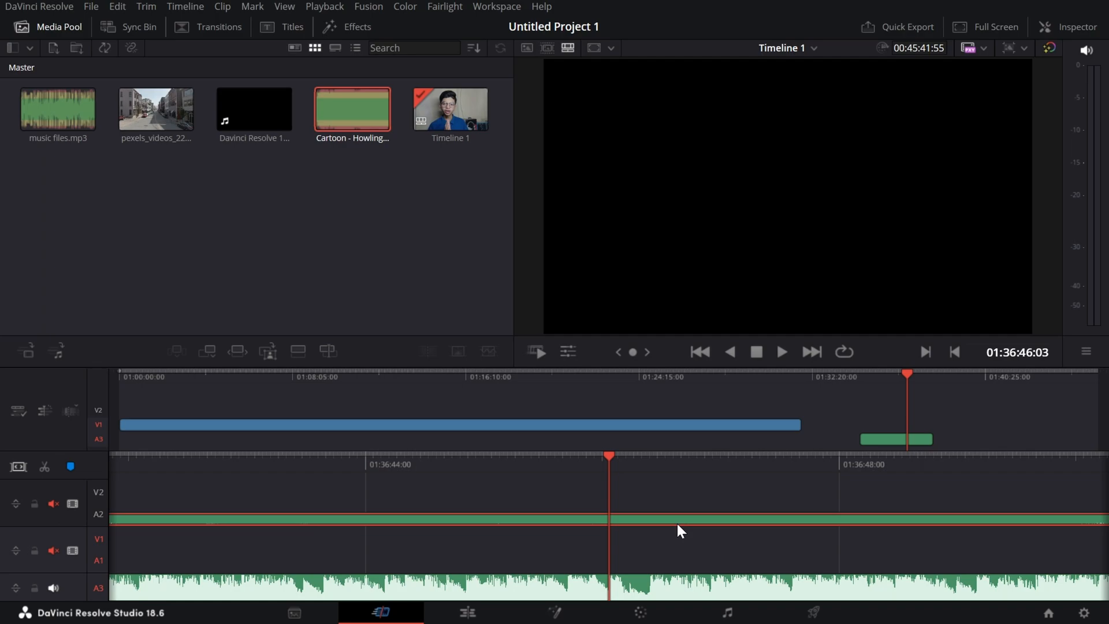
key(Delete)
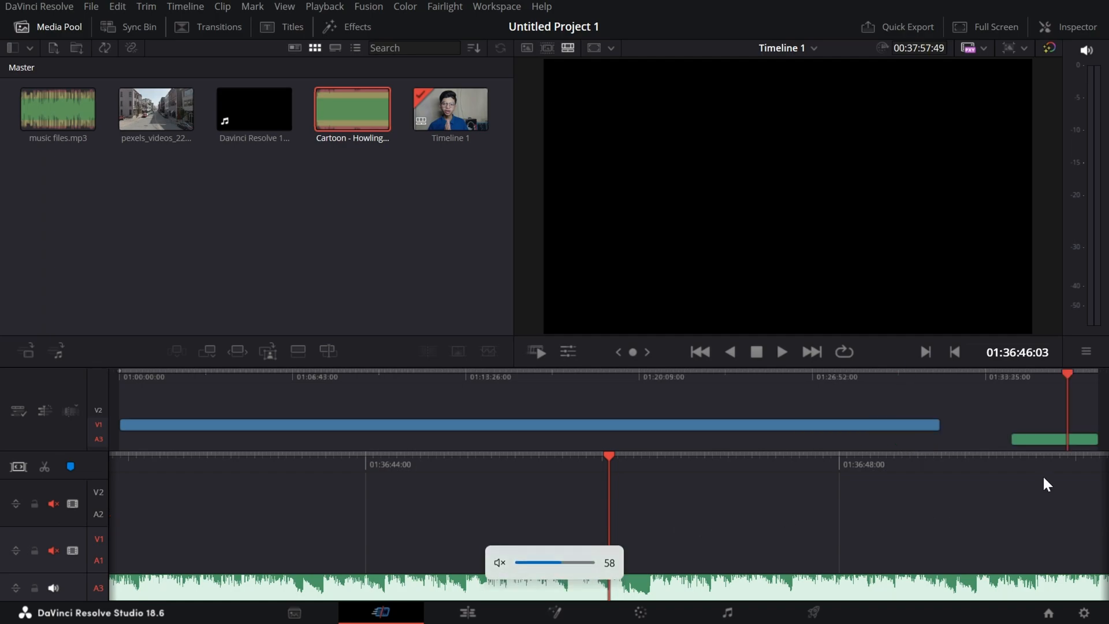
Lower the system volume and listen to the Cartoon - Howling song from its beginning at 01:34:33:47.
click(1013, 374)
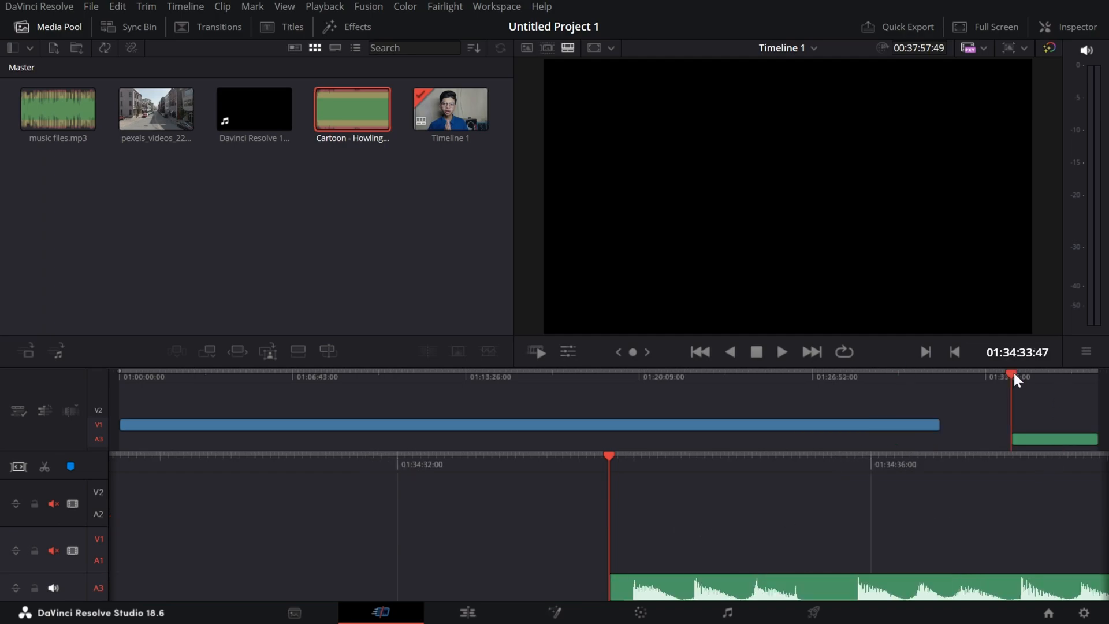
key(XF86AudioLowerVolume)
key(XF86AudioLowerVolume)
key(XF86AudioLowerVolume)
key(XF86AudioLowerVolume)
key(XF86AudioLowerVolume)
key(XF86AudioLowerVolume)
key(XF86AudioLowerVolume)
key(XF86AudioLowerVolume)
key(XF86AudioLowerVolume)
key(XF86AudioLowerVolume)
key(XF86AudioLowerVolume)
key(XF86AudioLowerVolume)
key(XF86AudioLowerVolume)
key(XF86AudioLowerVolume)
key(XF86AudioLowerVolume)
key(XF86AudioLowerVolume)
key(XF86AudioLowerVolume)
key(XF86AudioLowerVolume)
key(space)
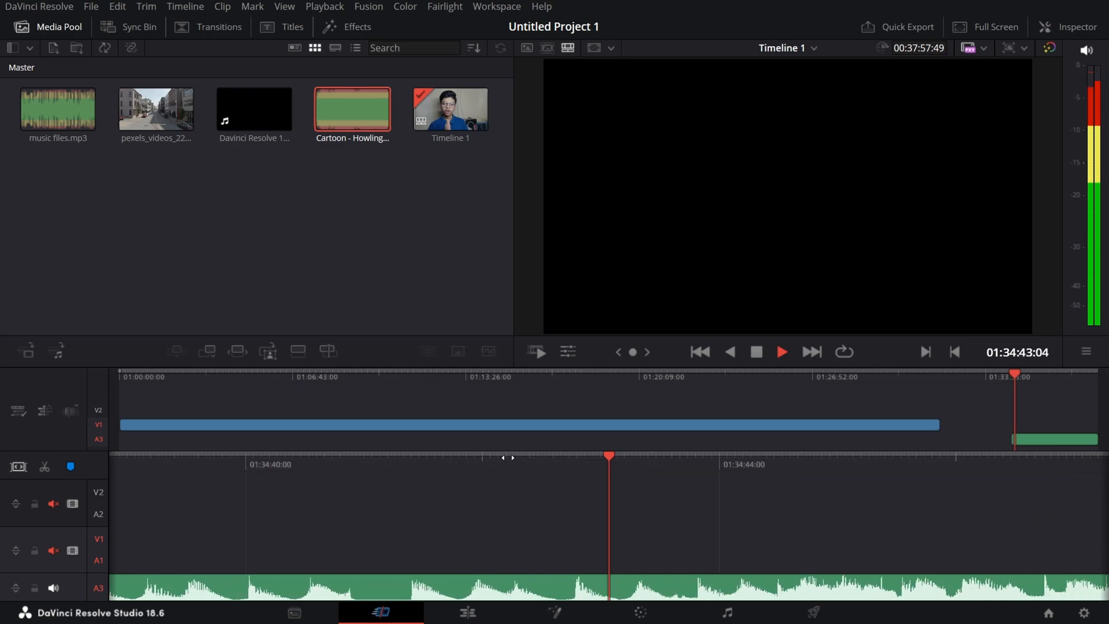
key(space)
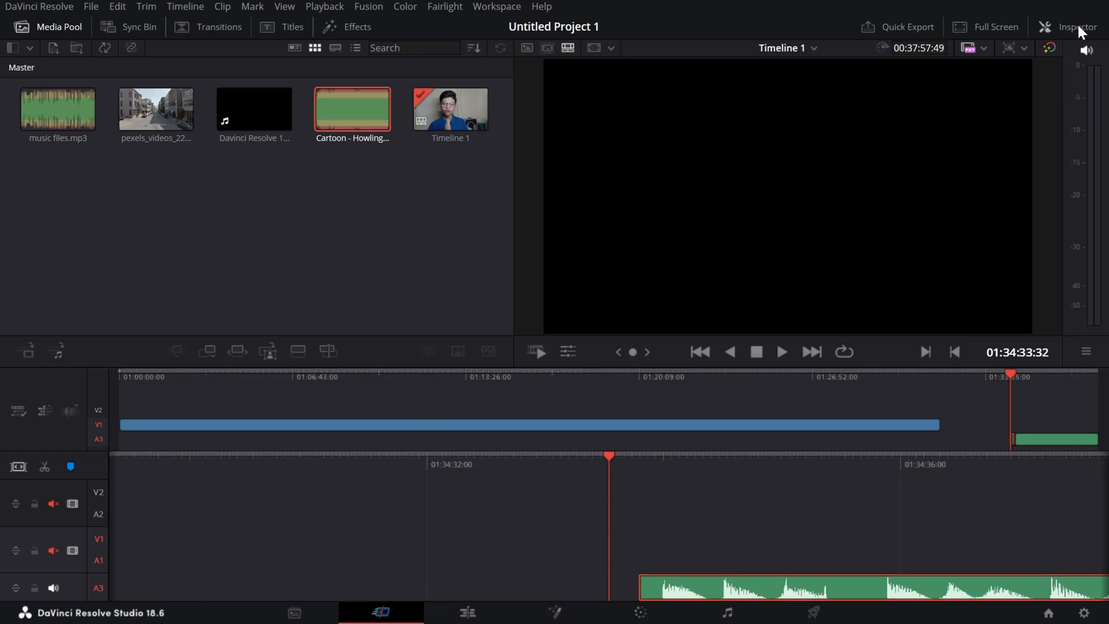
Play the Cartoon - Howling clip from its start and set its Pan to -100 in the Inspector.
click(1077, 27)
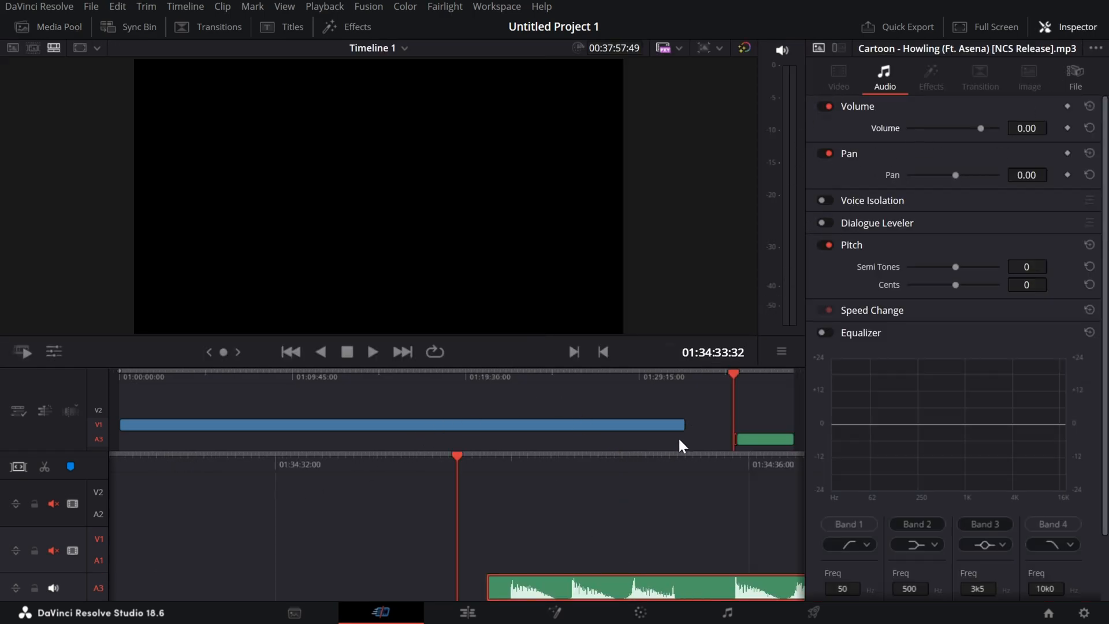
drag(659, 460, 634, 460)
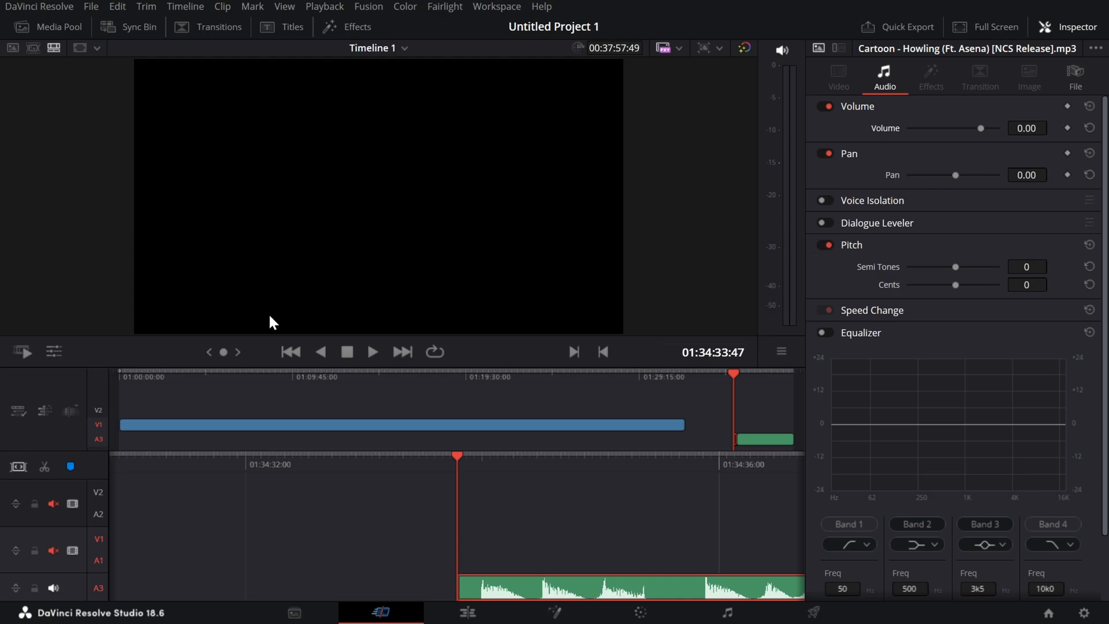
key(space)
drag(956, 175, 898, 176)
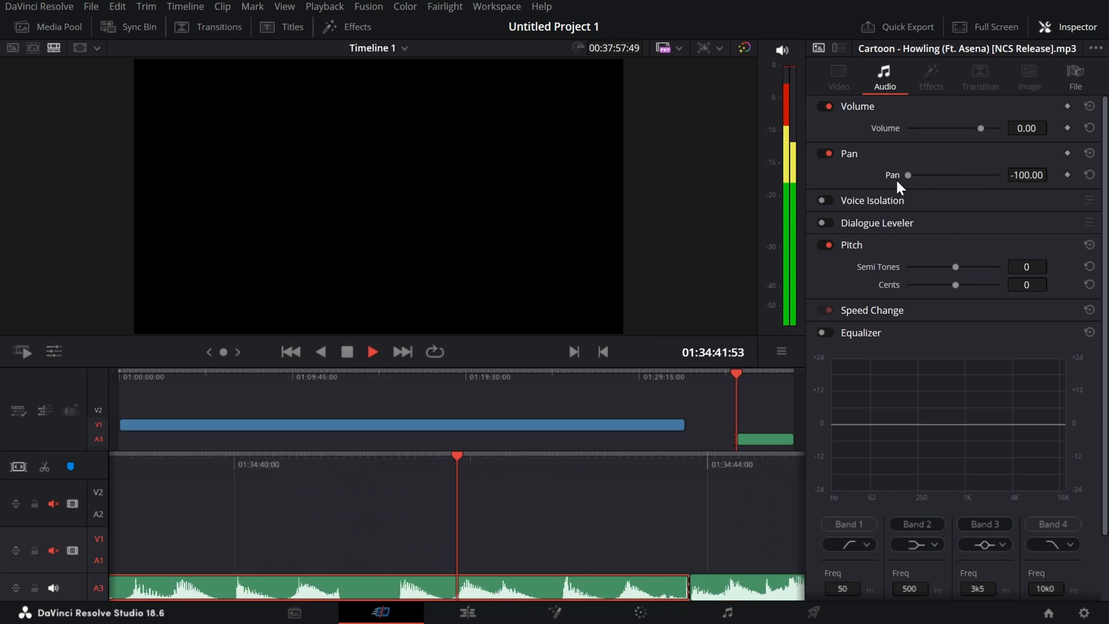
key(space)
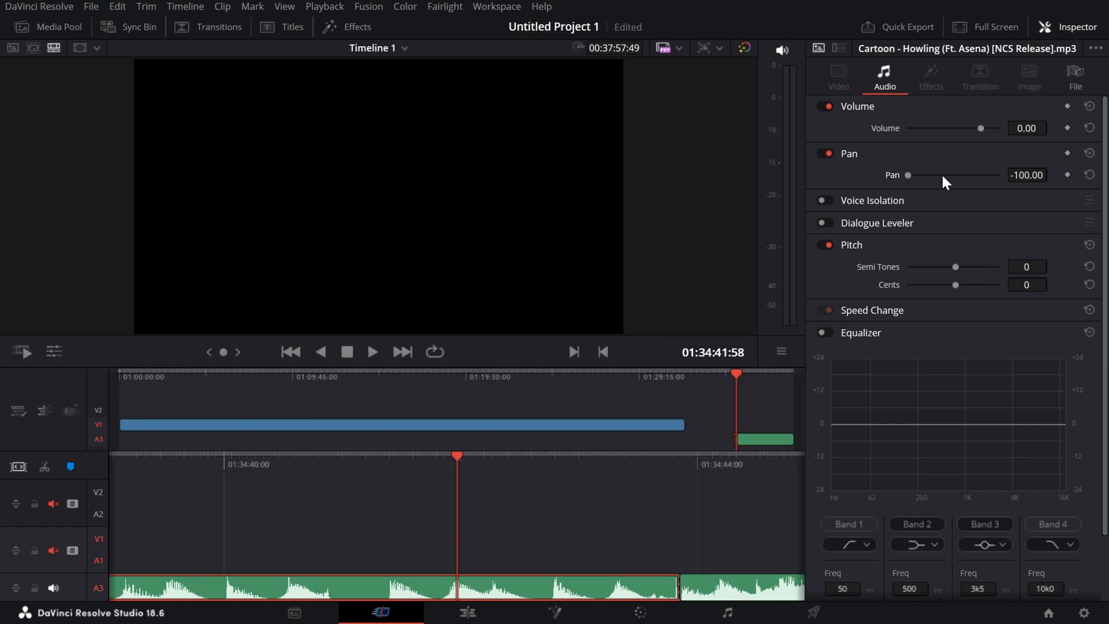
Sweep the Cartoon - Howling clip's Pan to the far right and back to the far left.
drag(943, 177, 1010, 189)
drag(907, 166, 904, 168)
drag(904, 174, 1011, 190)
drag(1003, 175, 910, 180)
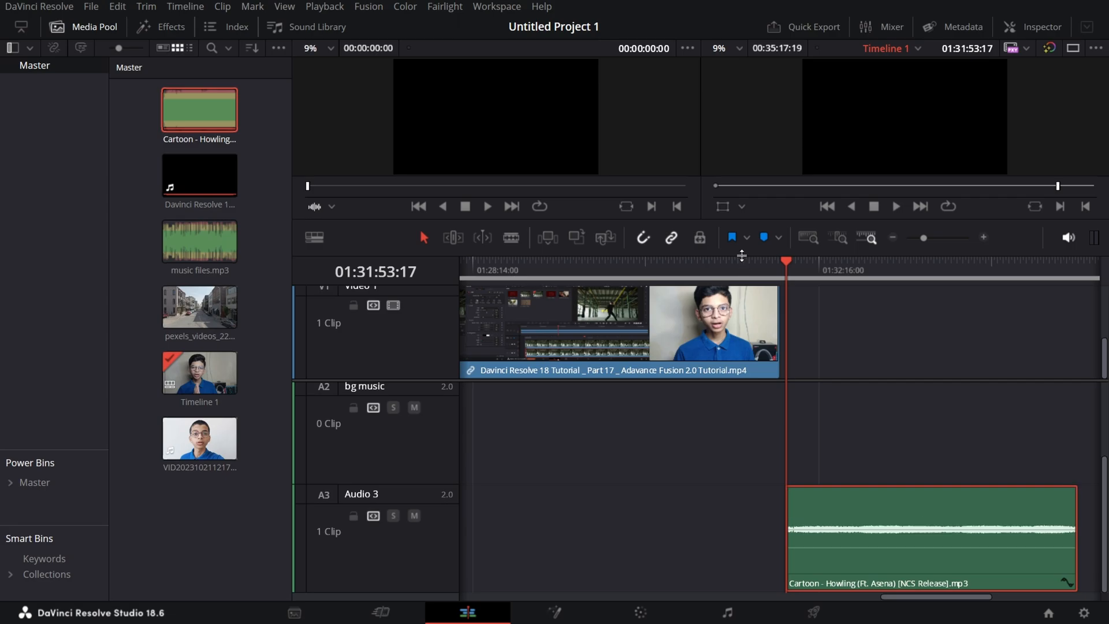
Show the Cartoon - Howling clip's audio settings in the Inspector, and hide the Media Pool to give the timeline more room.
drag(743, 255, 744, 391)
click(1037, 28)
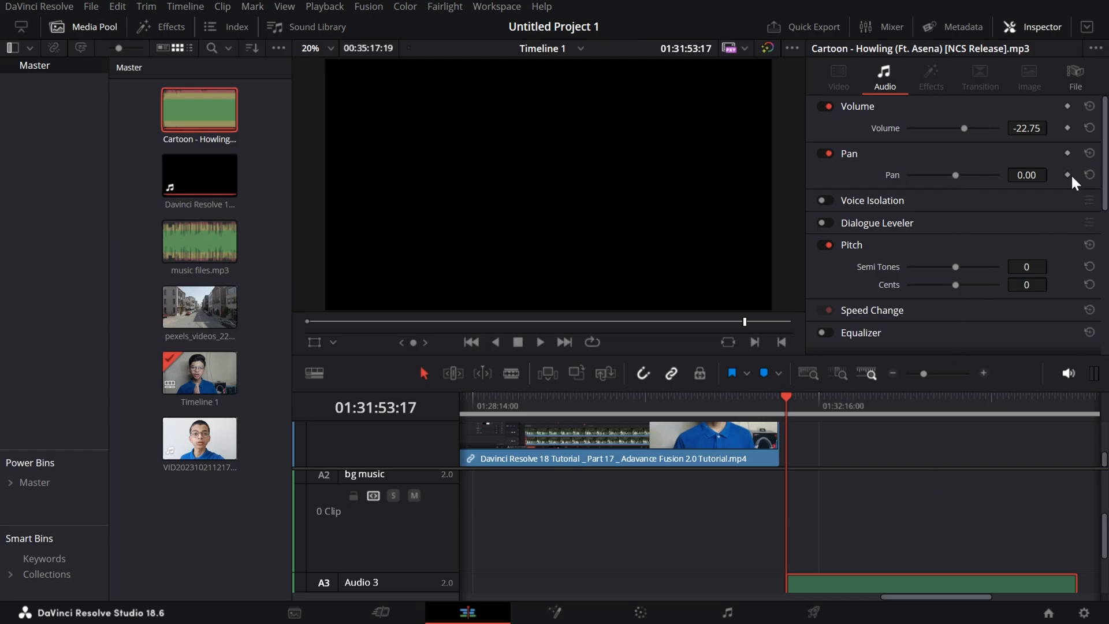
click(795, 414)
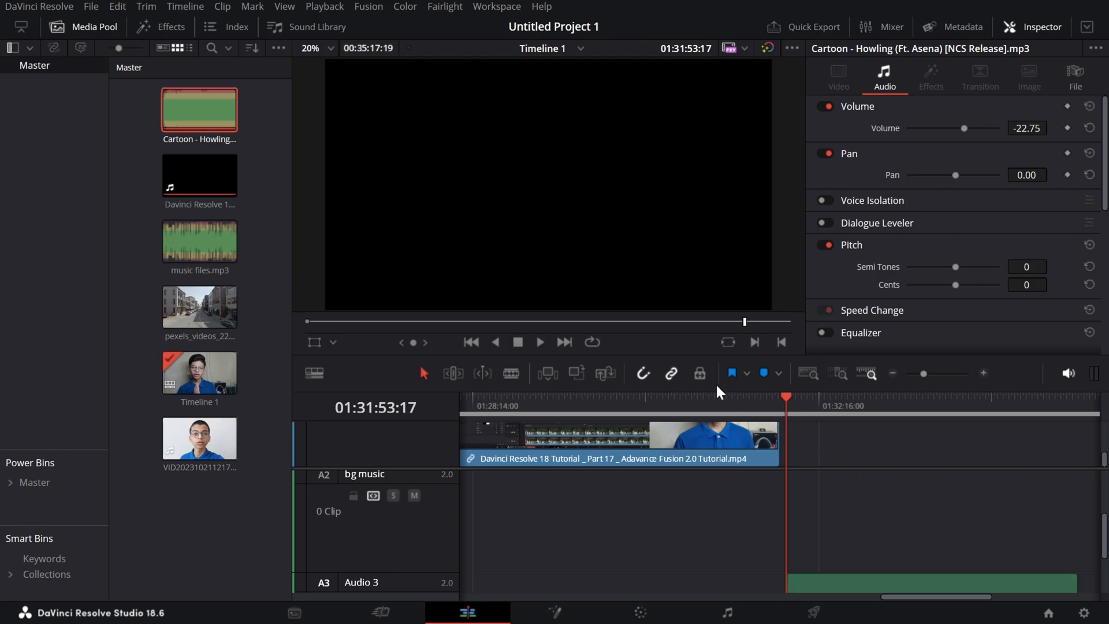
click(58, 27)
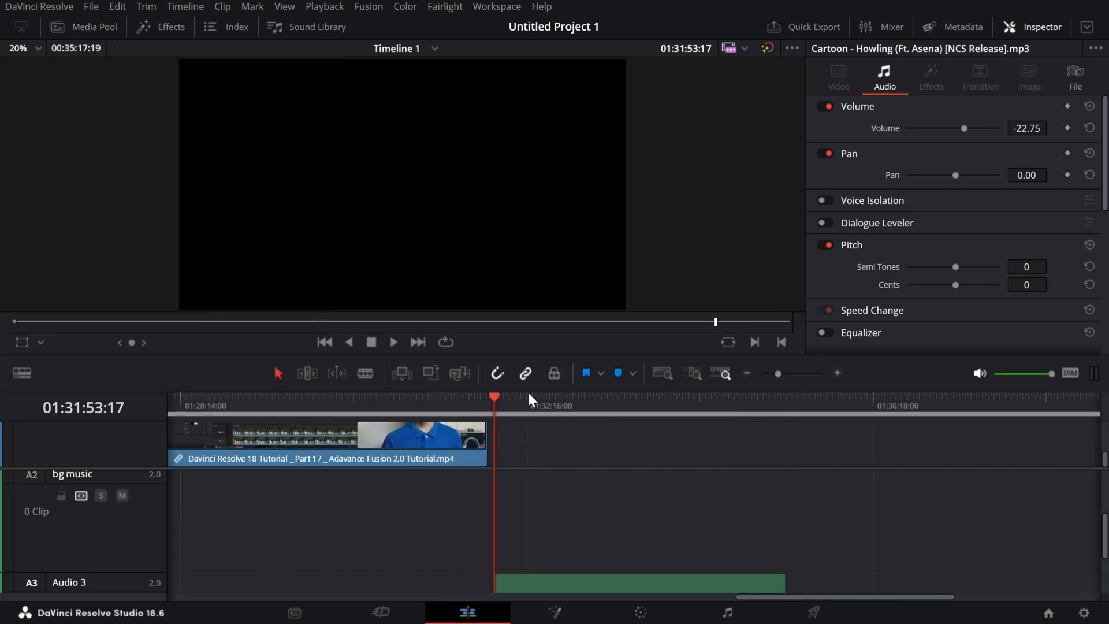
drag(525, 355, 549, 178)
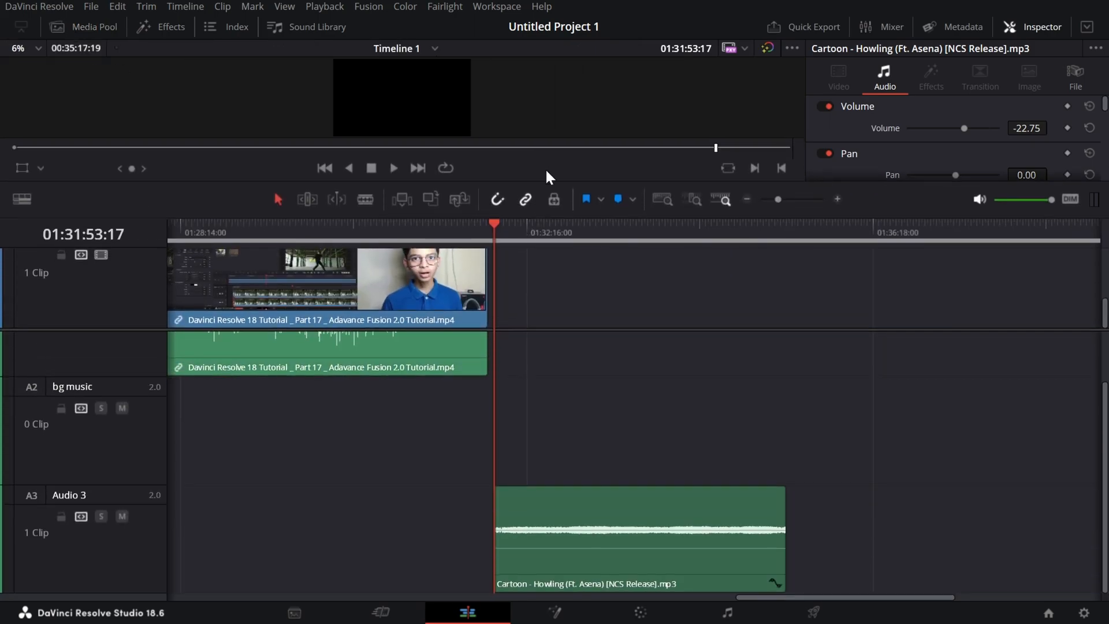
Add a Pan keyframe with value 0 at the start of the Cartoon - Howling clip, at 01:31:53:17.
click(785, 532)
scroll(935, 436, left, 2)
scroll(935, 436, right, 3)
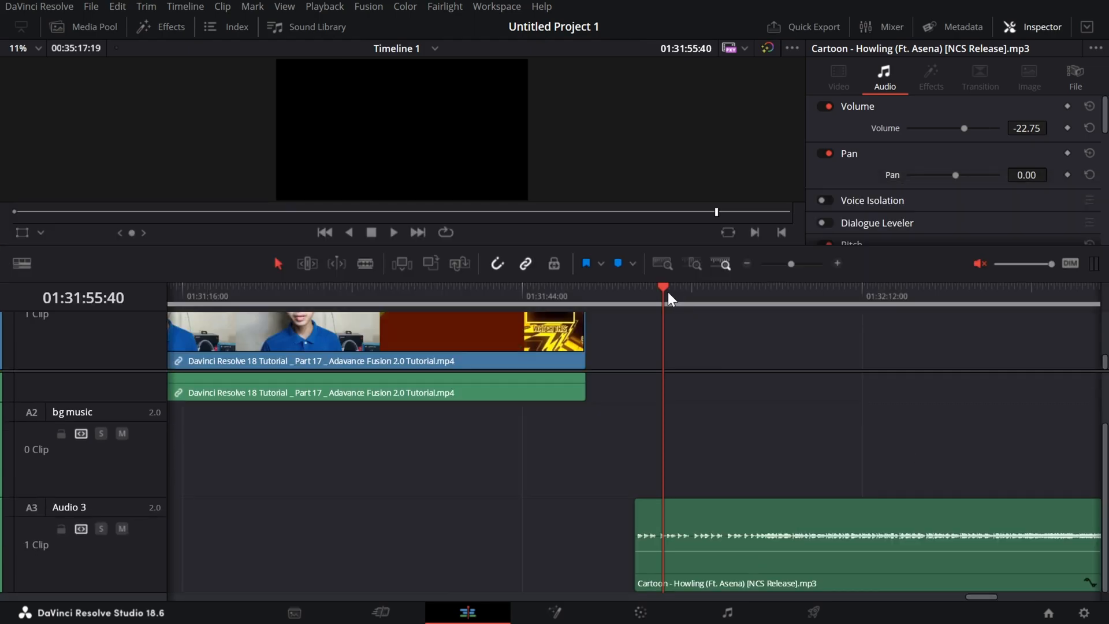
drag(668, 293, 641, 293)
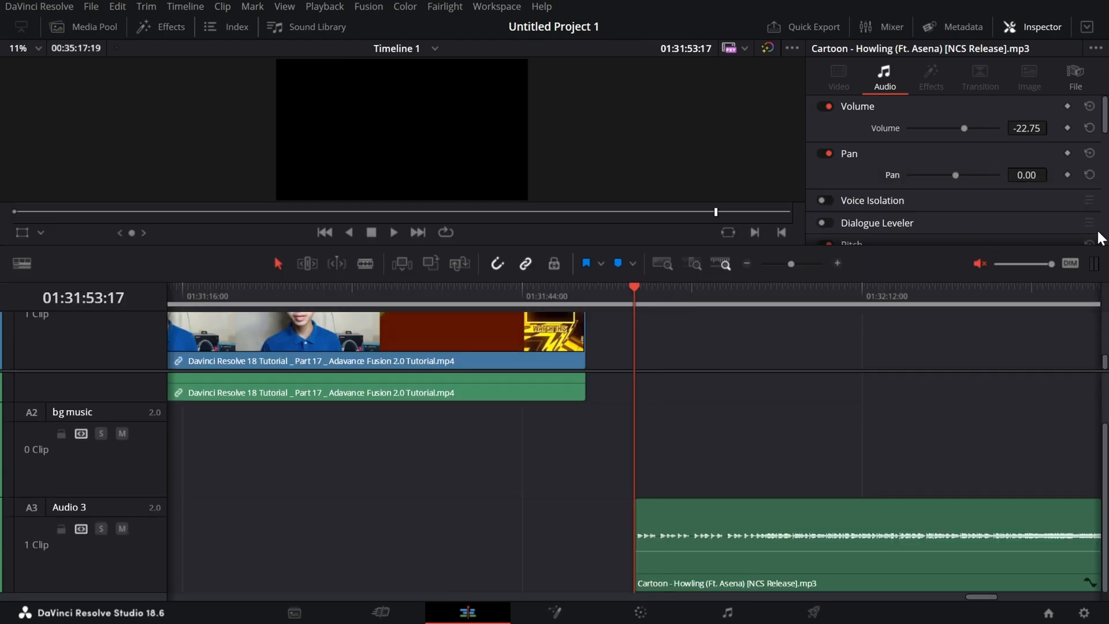
click(1069, 154)
Keyframe the Cartoon - Howling clip's Pan to 100 at 01:31:56:12 and to -100 at 01:31:57:34.
click(670, 293)
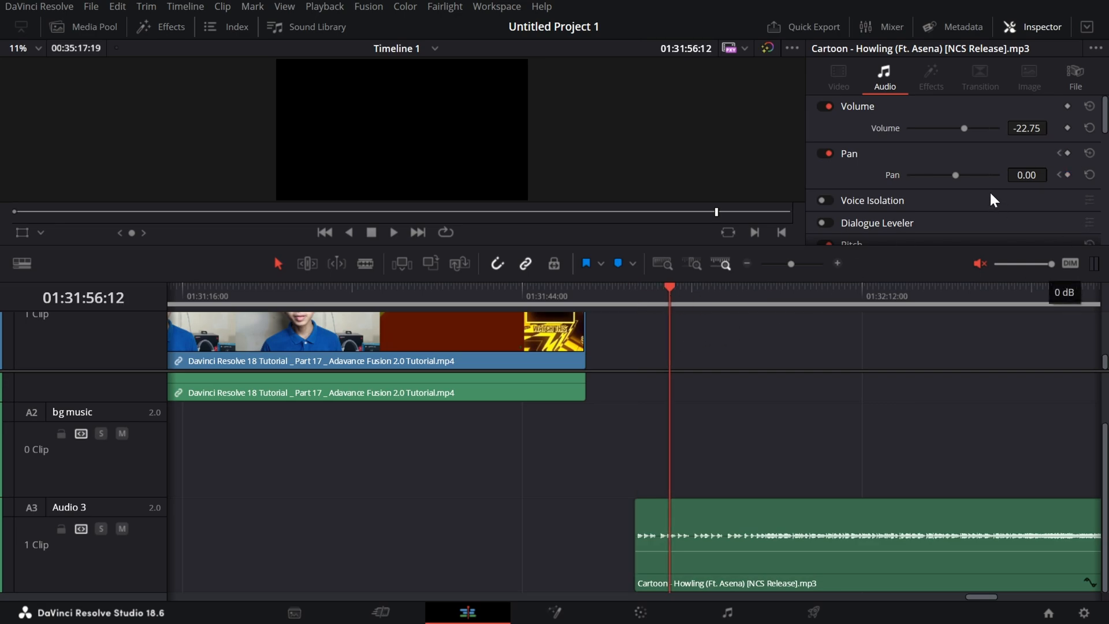
drag(957, 176, 1022, 189)
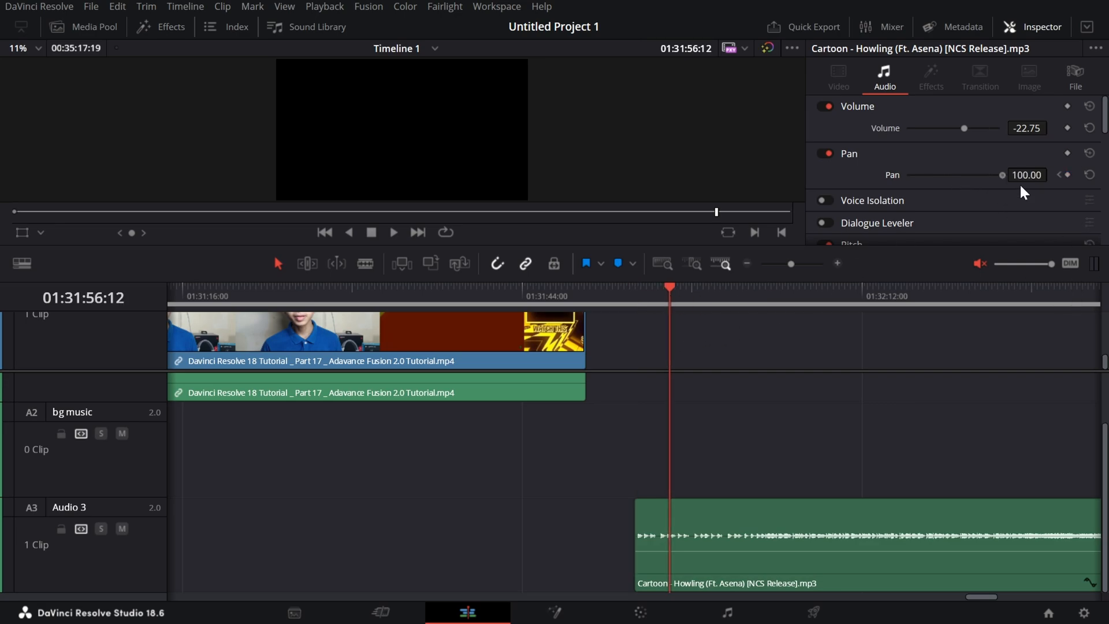
click(687, 295)
drag(1003, 177, 899, 185)
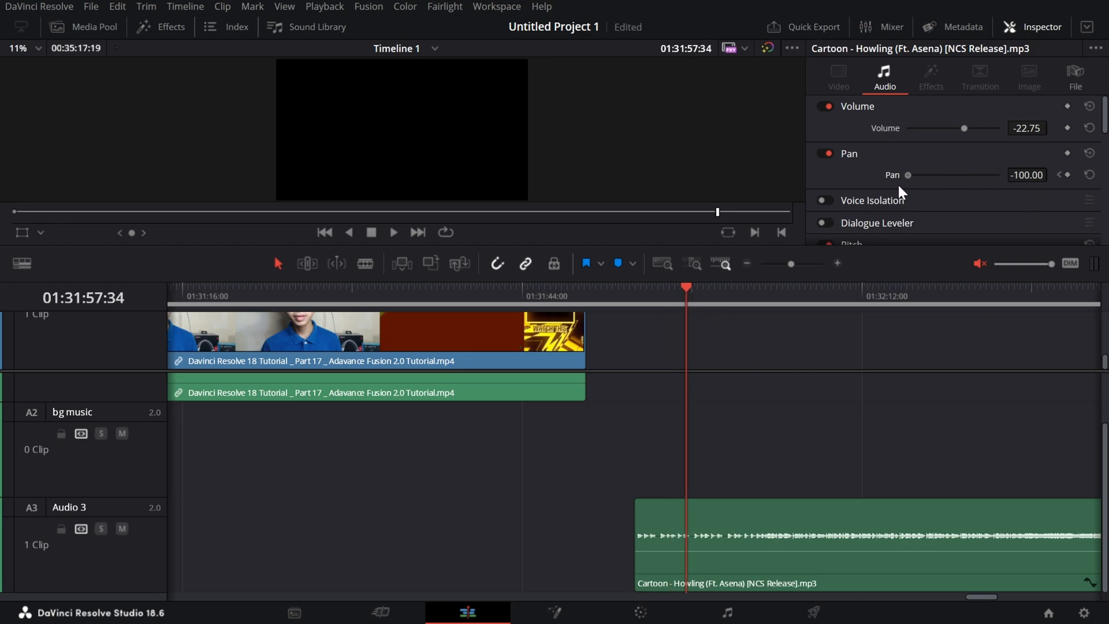
Unmute the timeline audio and play the Cartoon - Howling clip from its start through the last Pan keyframe.
drag(686, 295, 639, 306)
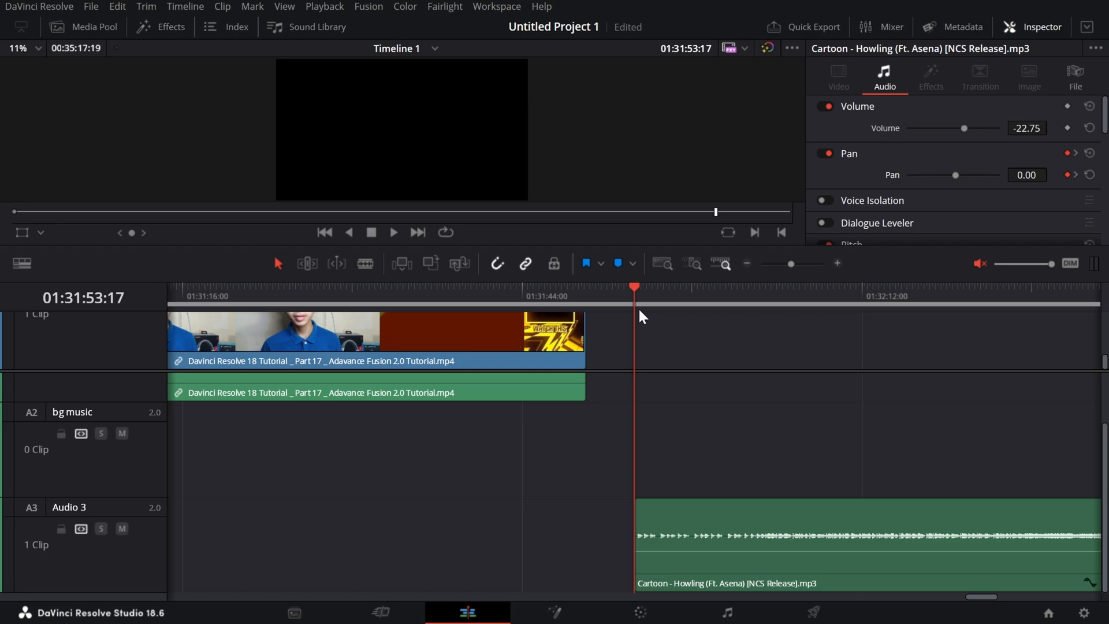
click(981, 264)
key(space)
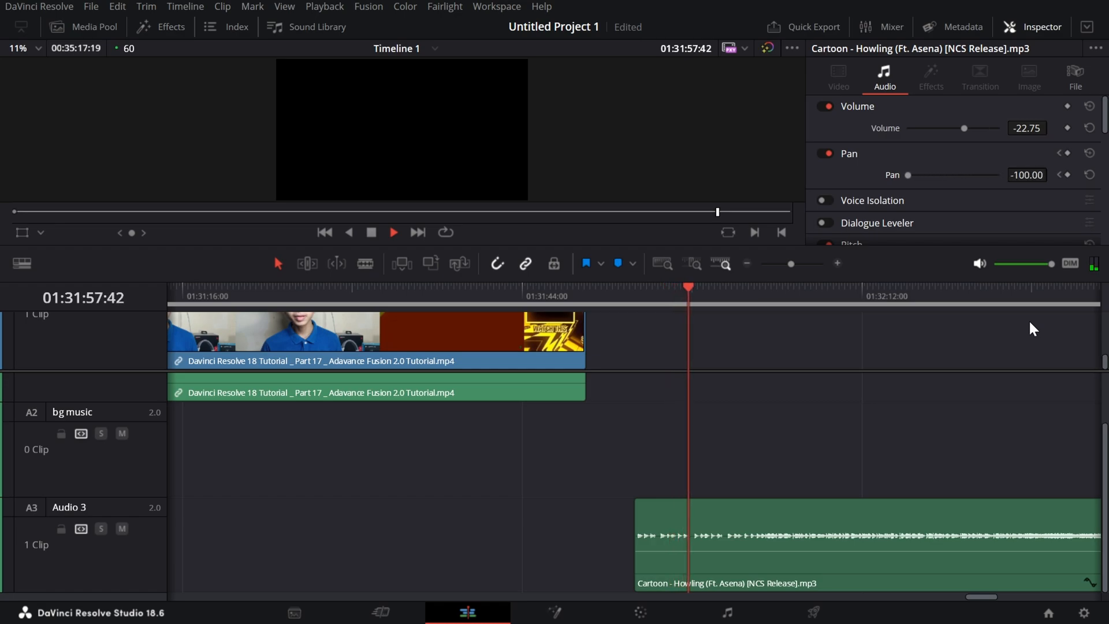
key(space)
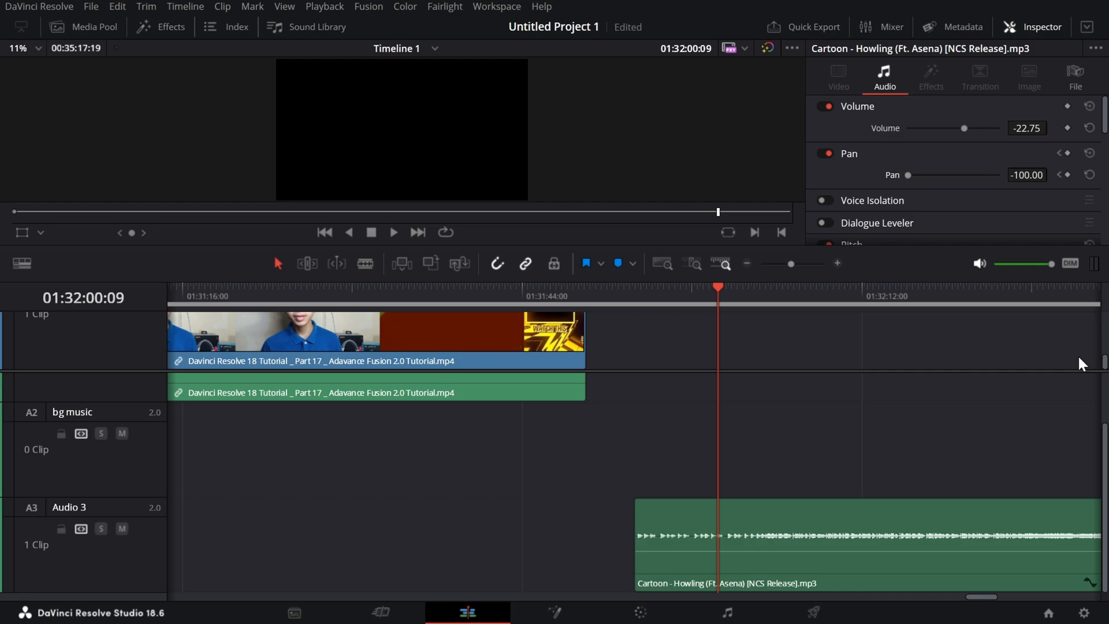
Enlarge the Inspector area and look through the clip's audio settings below Pan.
drag(665, 280, 666, 428)
scroll(1089, 156, down, 2)
scroll(1089, 156, up, 2)
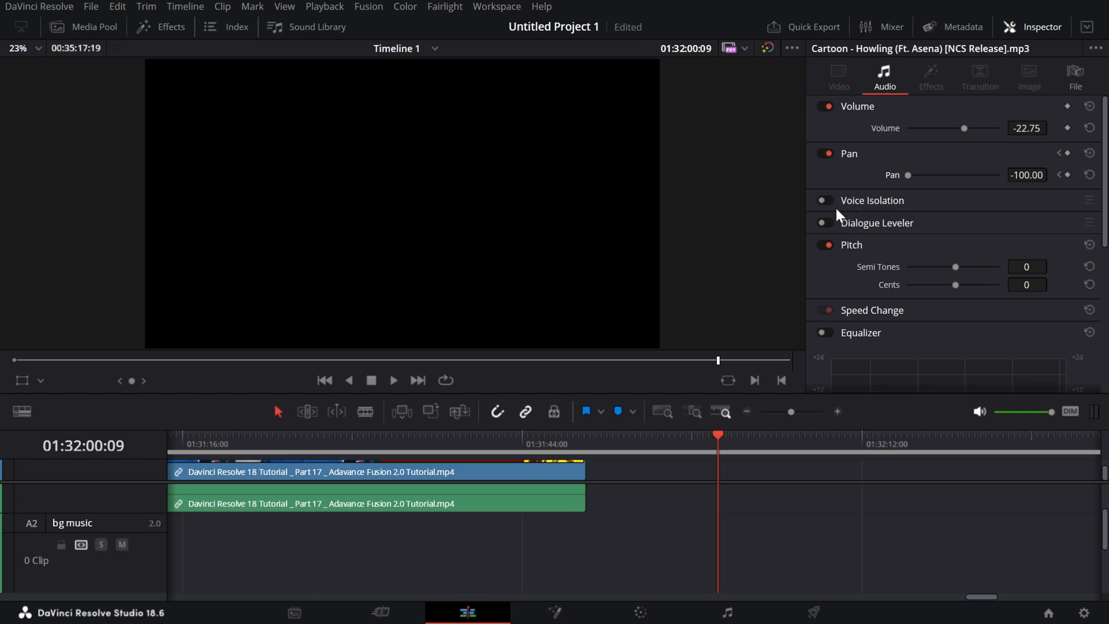
Delete the Cartoon - Howling clip from the Audio 3 track.
scroll(782, 491, down, 4)
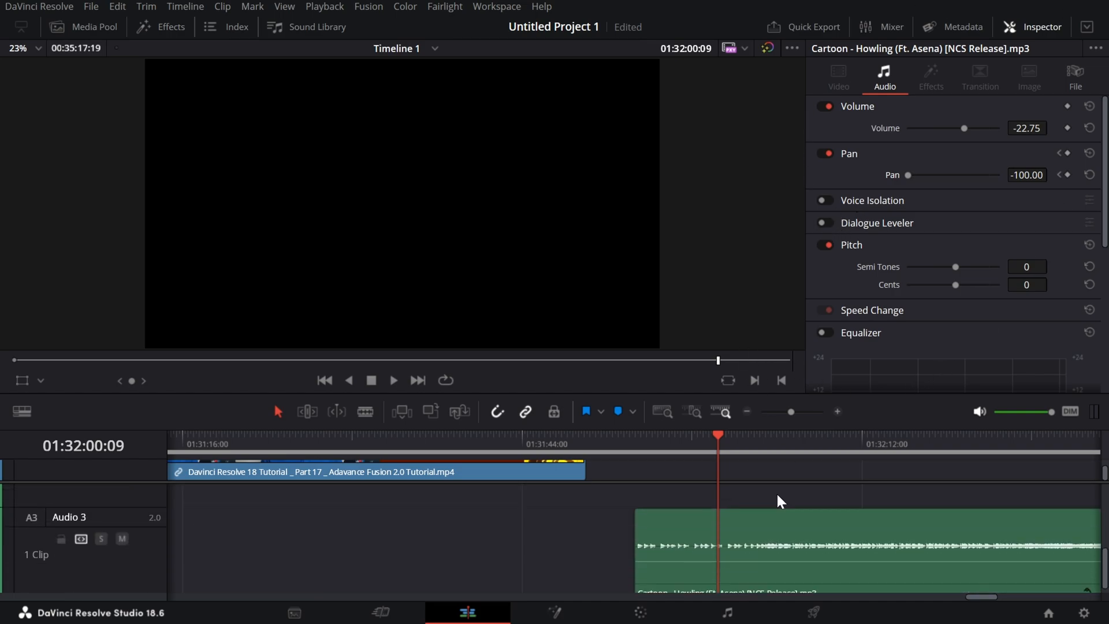
drag(641, 476, 741, 531)
key(Delete)
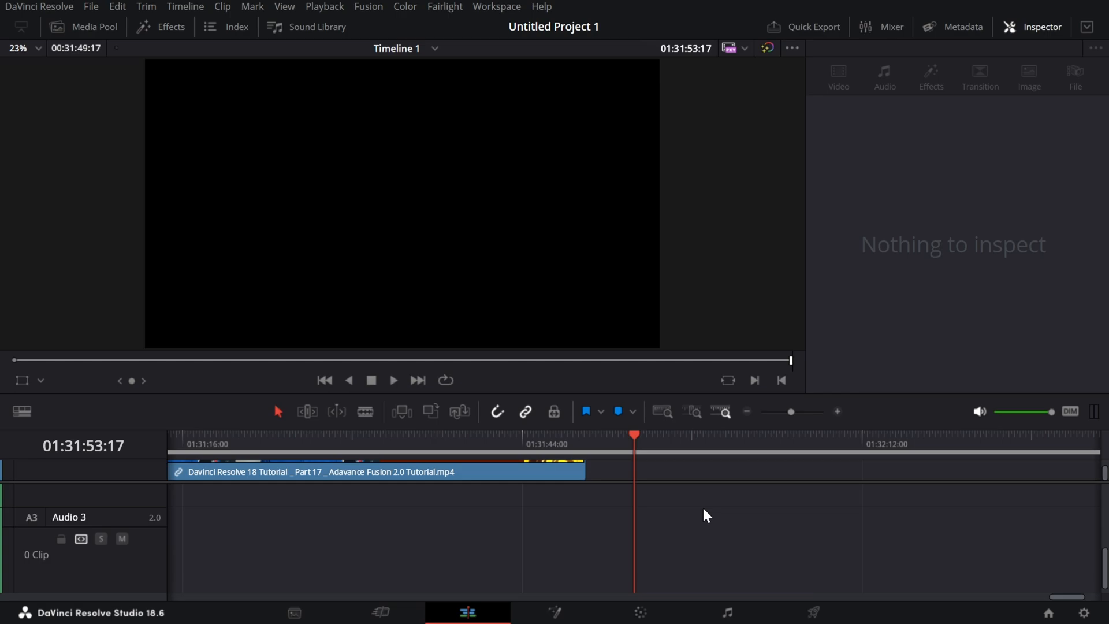
key(ctrl+i)
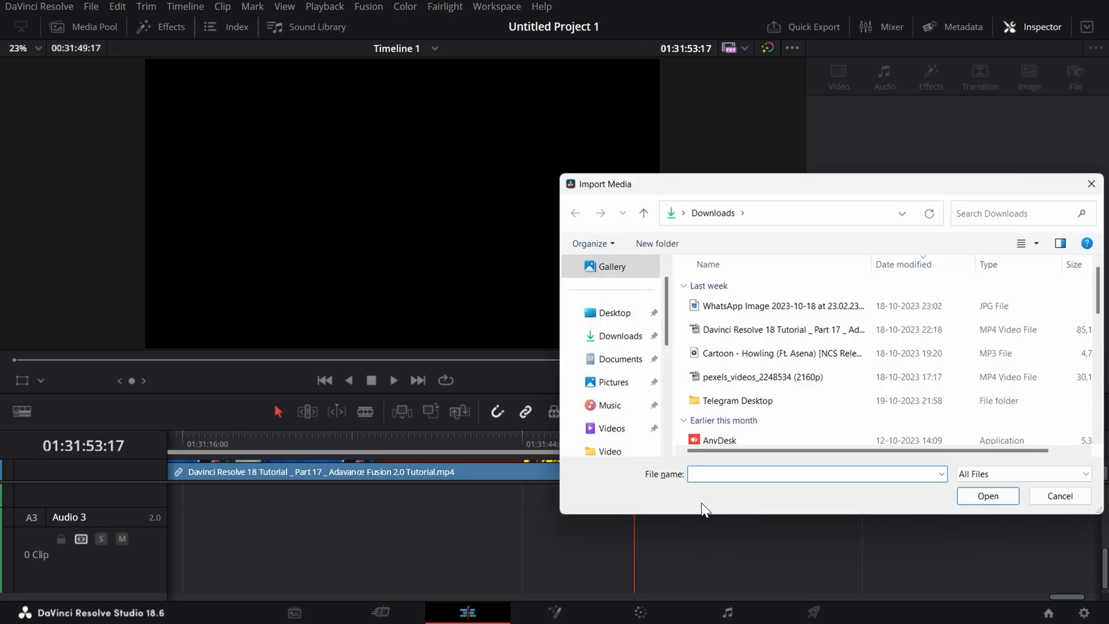
scroll(889, 386, down, 2)
scroll(889, 386, up, 2)
click(615, 382)
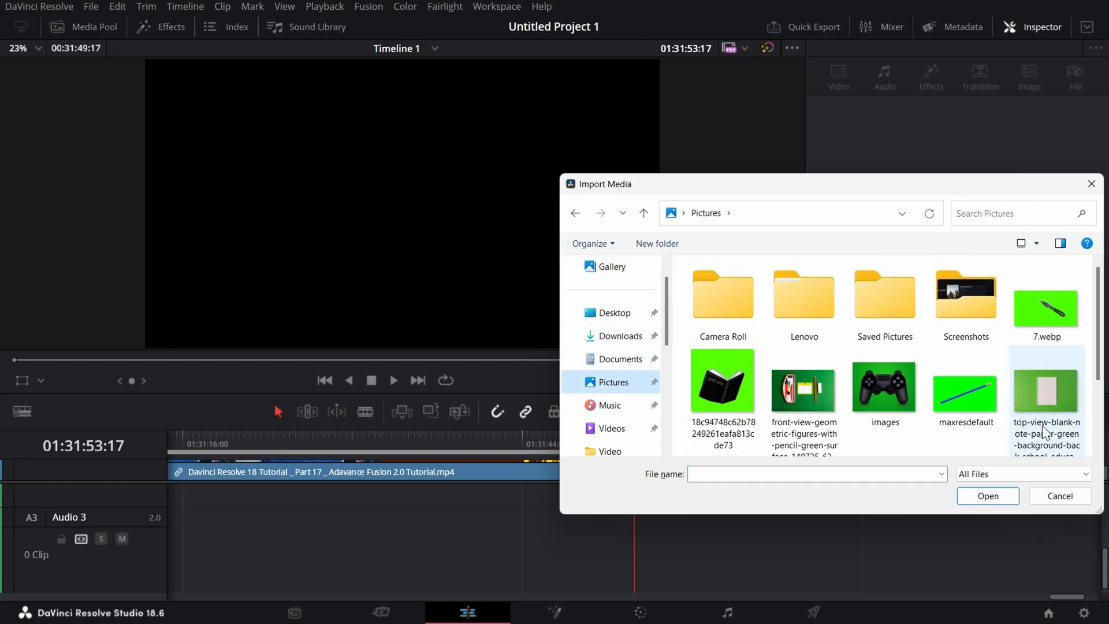
scroll(927, 373, down, 2)
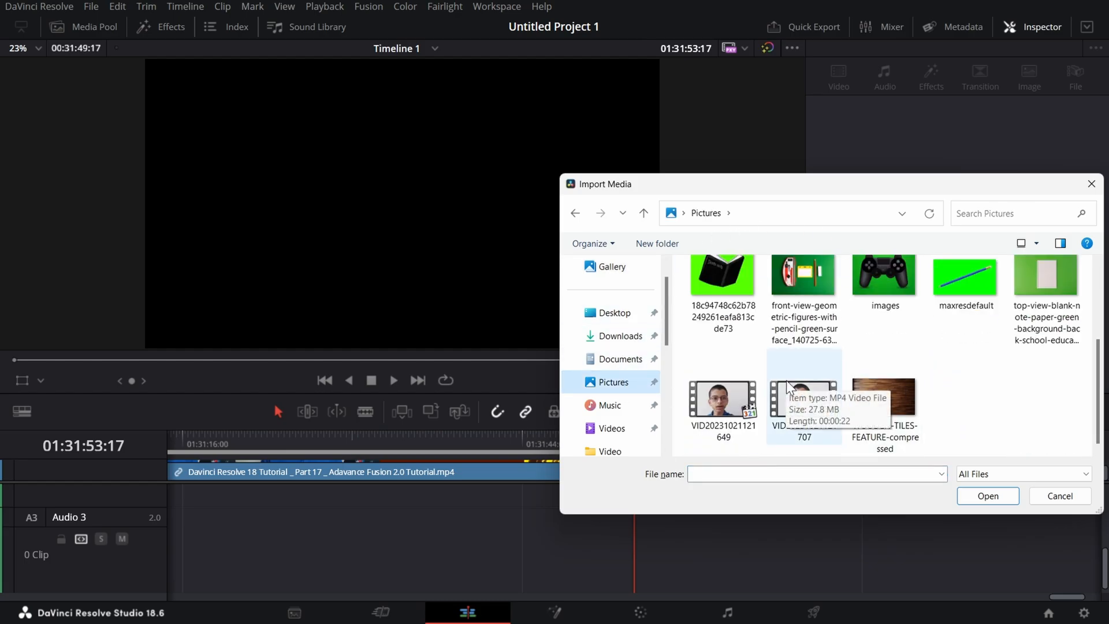
click(804, 399)
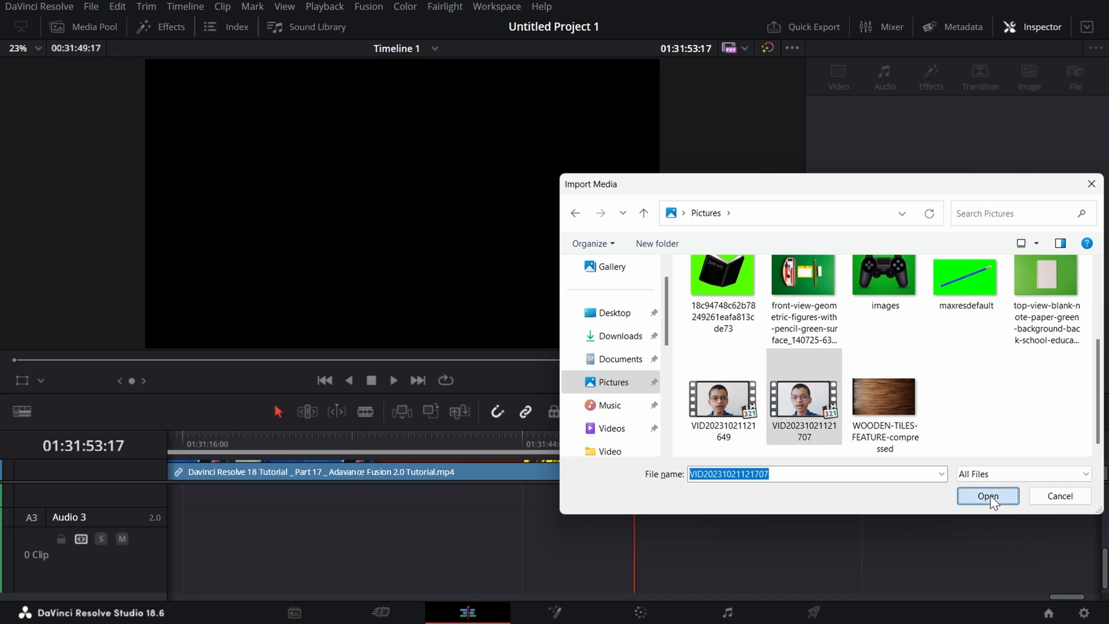
click(991, 496)
Place VID20231021121707.mp4 on the timeline after the tutorial clip, with its audio on Audio 3, and mute the timeline audio.
click(84, 26)
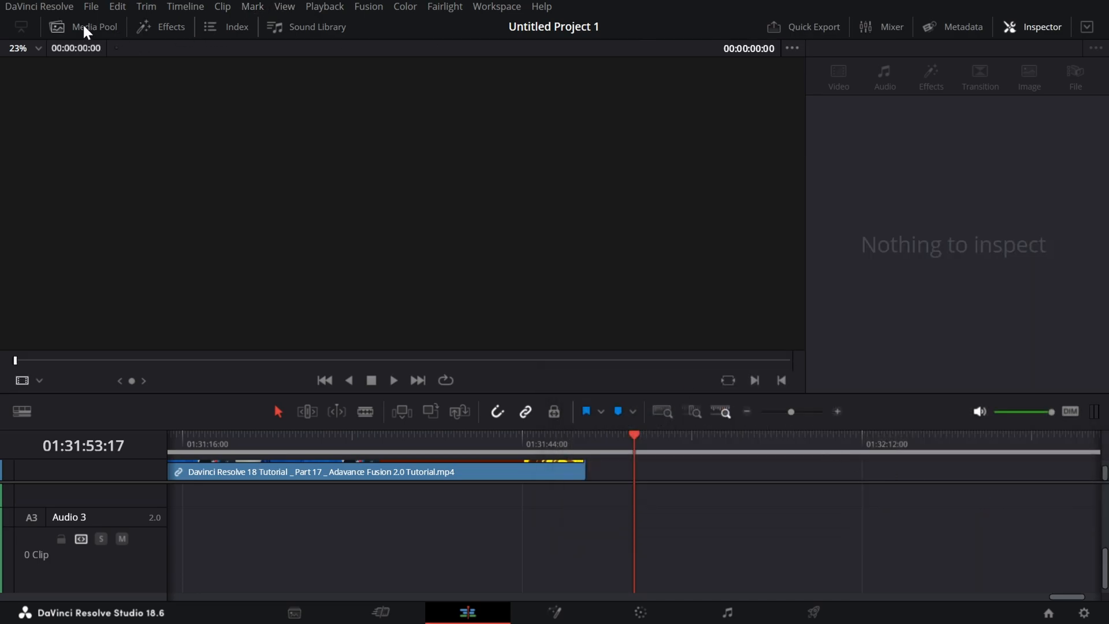
click(82, 23)
drag(236, 416, 890, 525)
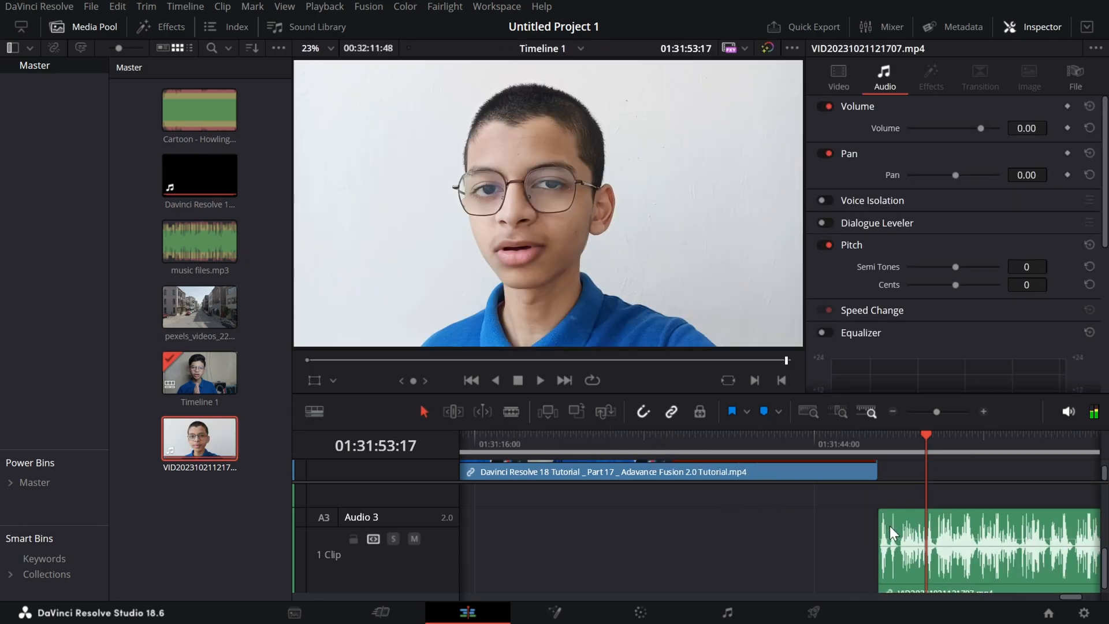
click(1069, 412)
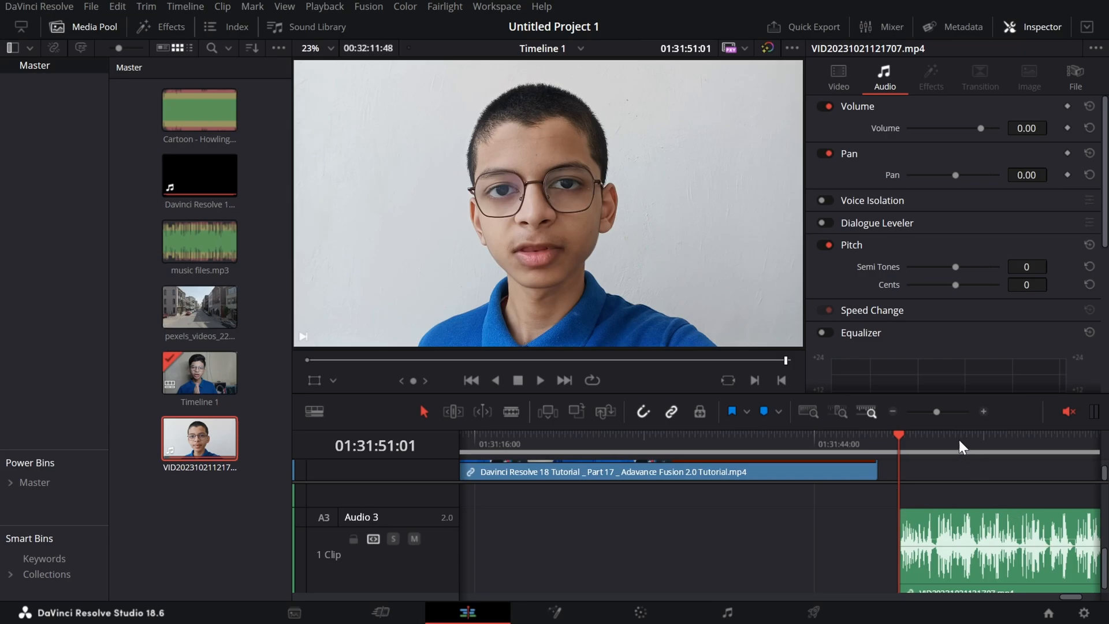
Close the Media Pool and rearrange the viewer and timeline areas to show the new clip on Video 2 and Audio 3.
drag(959, 427, 983, 345)
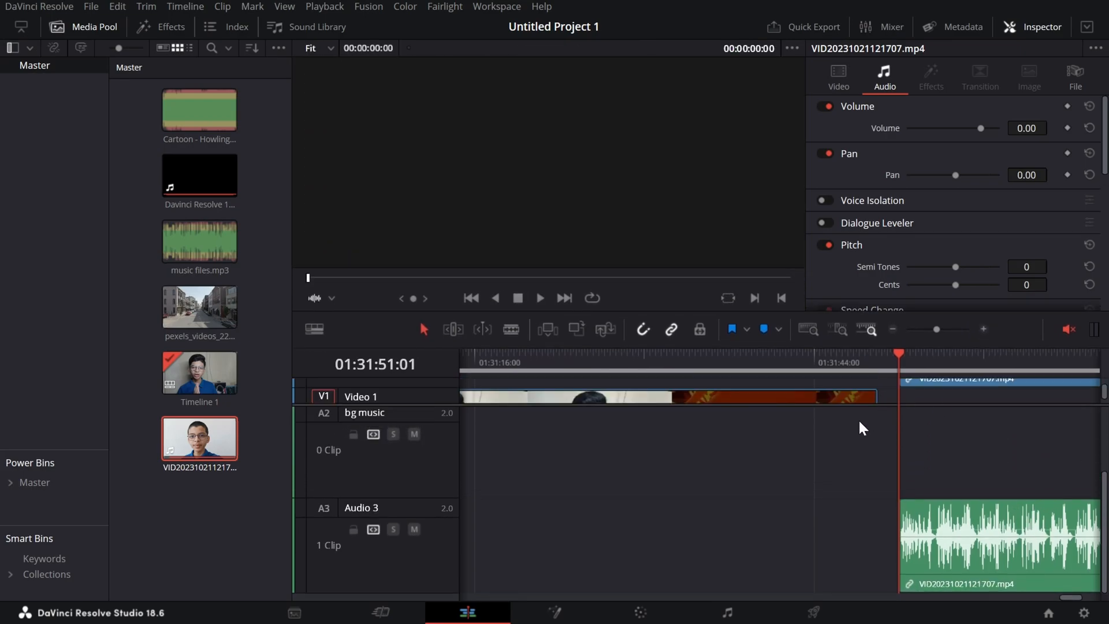
click(84, 32)
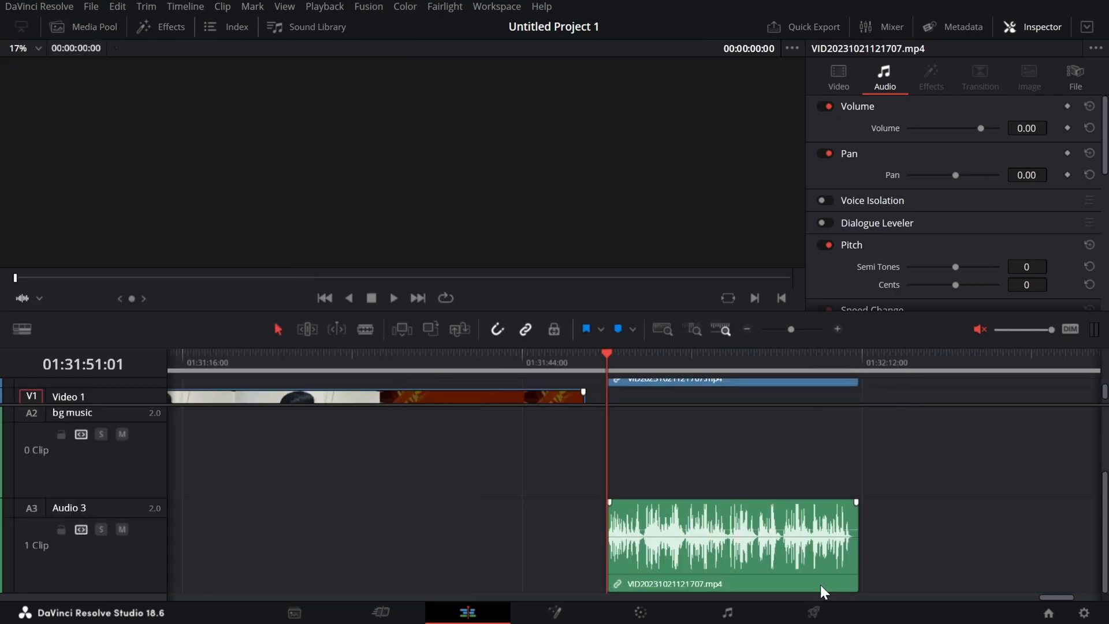
scroll(942, 497, up, 2)
scroll(988, 493, down, 2)
drag(1106, 391, 1106, 385)
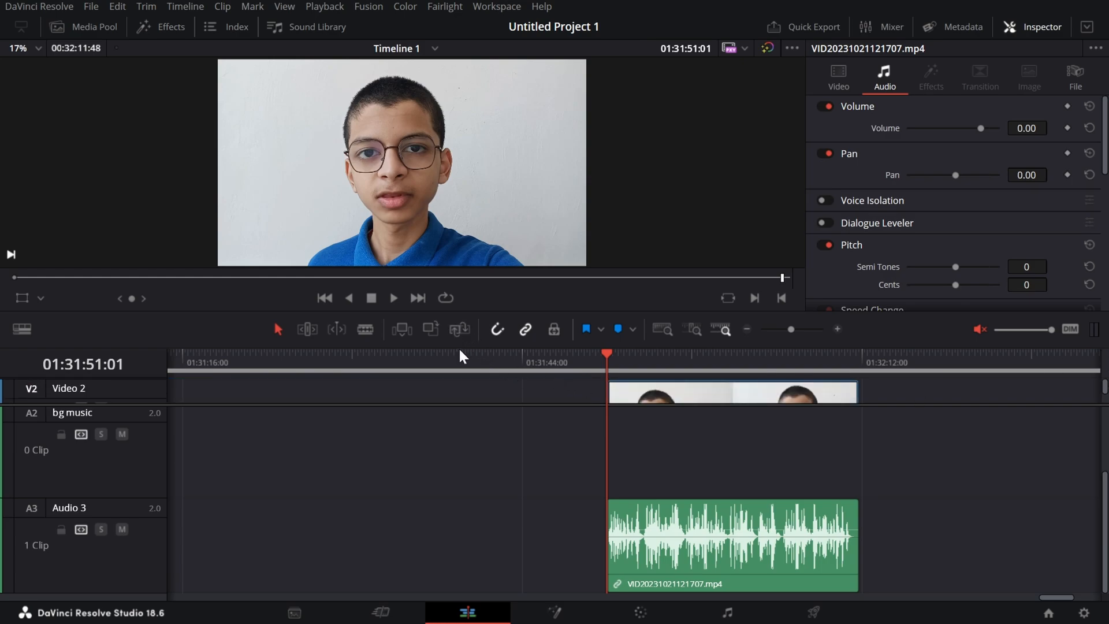
drag(459, 346, 500, 443)
scroll(945, 553, down, 2)
scroll(1096, 481, up, 1)
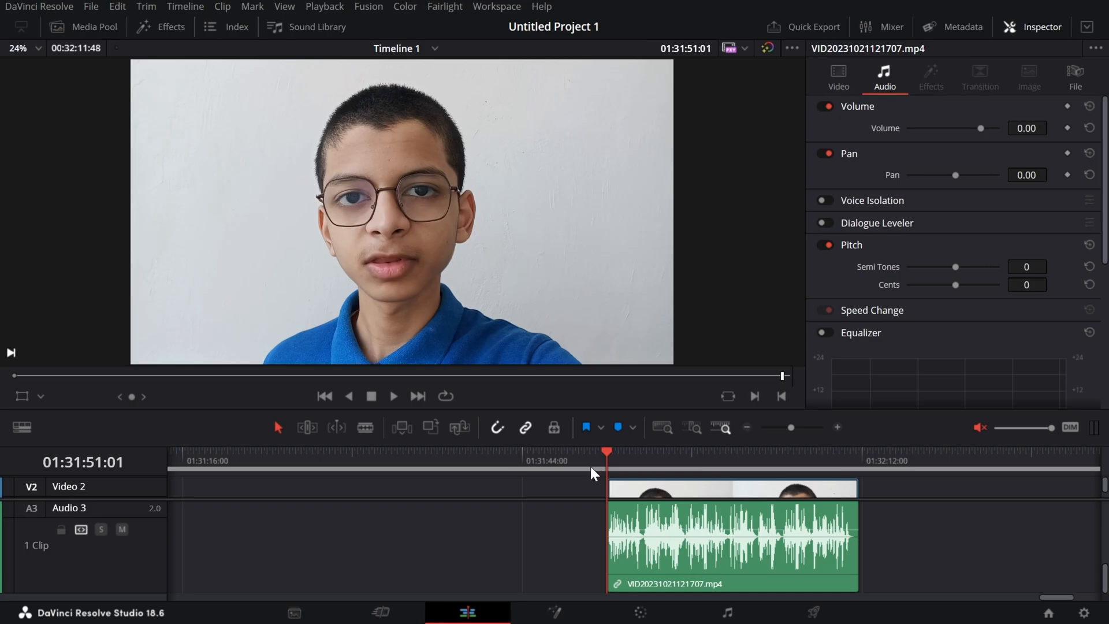
Play the VID20231021121707.mp4 clip to its end with the timeline audio unmuted, and mute the audio again.
key(space)
click(980, 428)
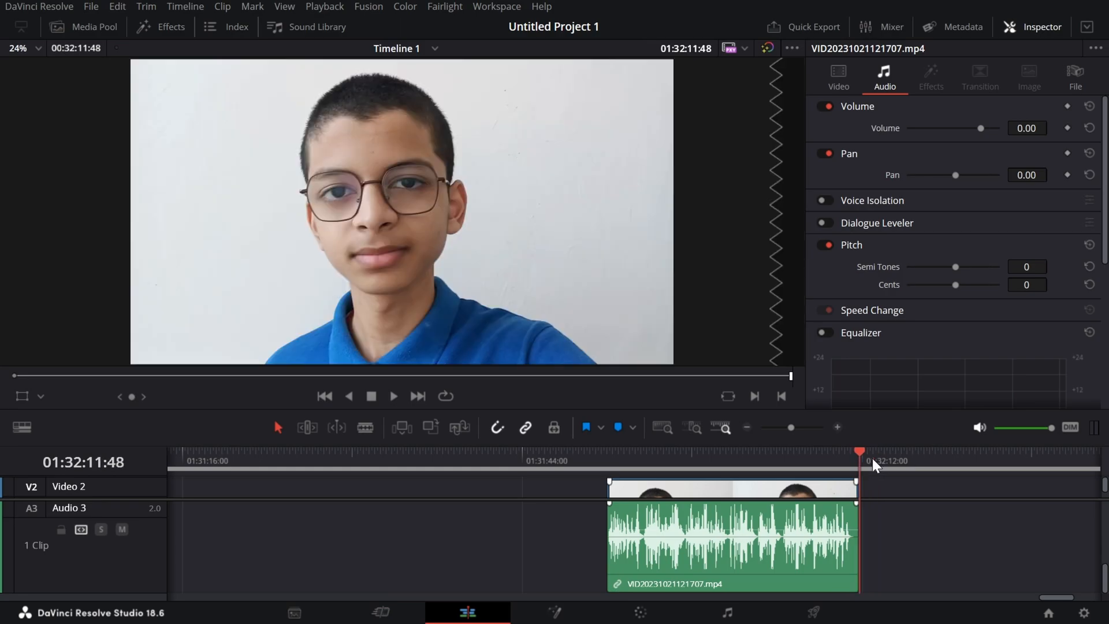
click(980, 427)
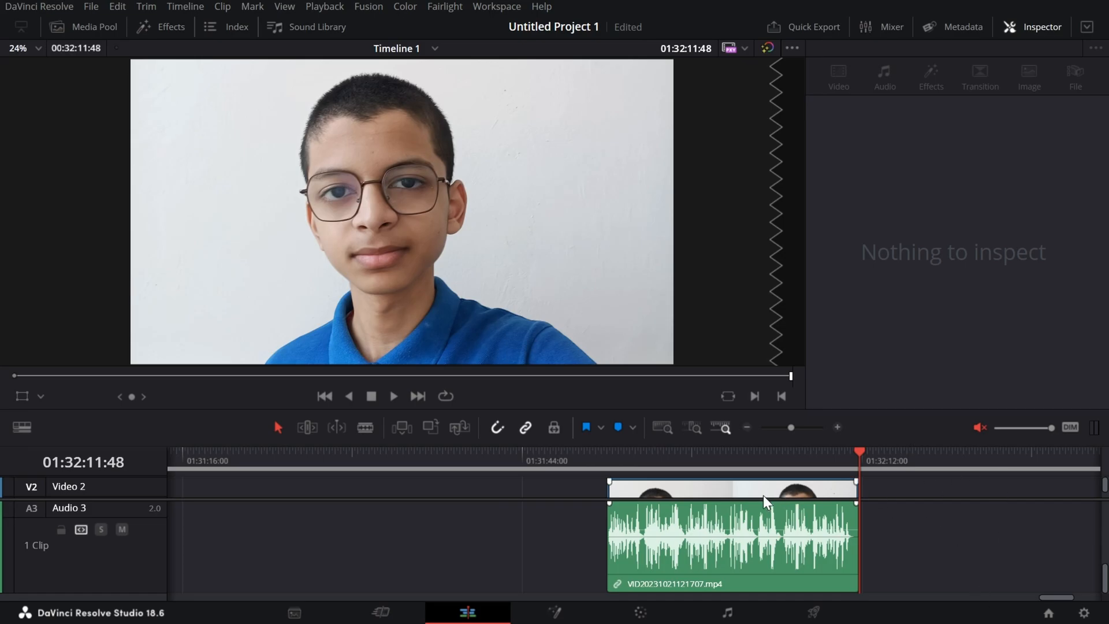
Turn on Voice Isolation for the VID20231021121707.mp4 clip and return the playhead to the clip's start.
click(781, 491)
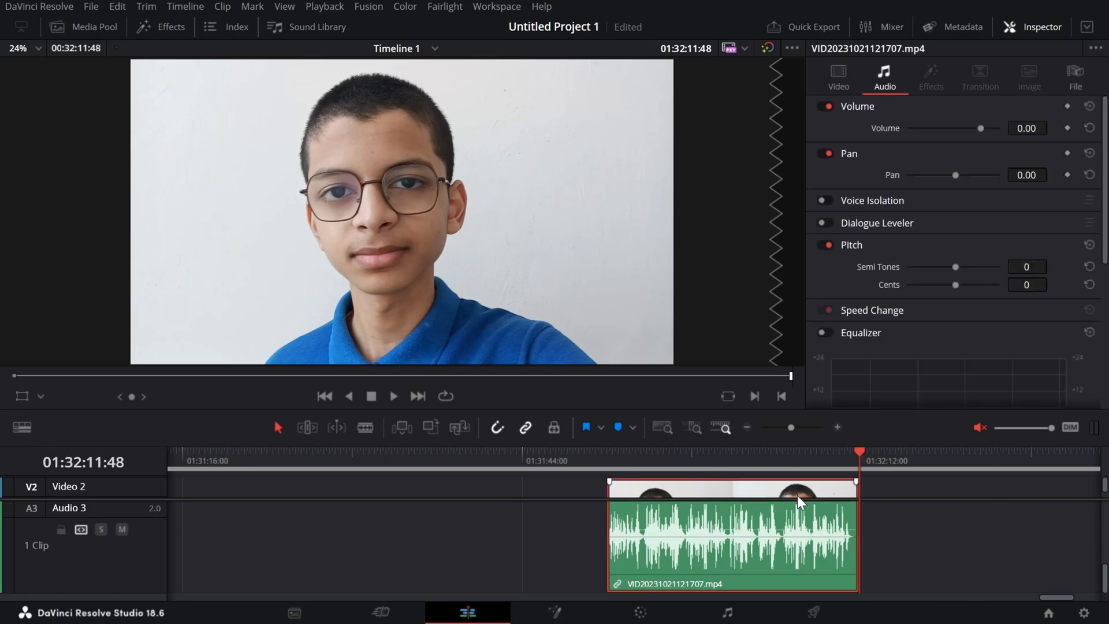
click(828, 199)
click(828, 199)
click(828, 199)
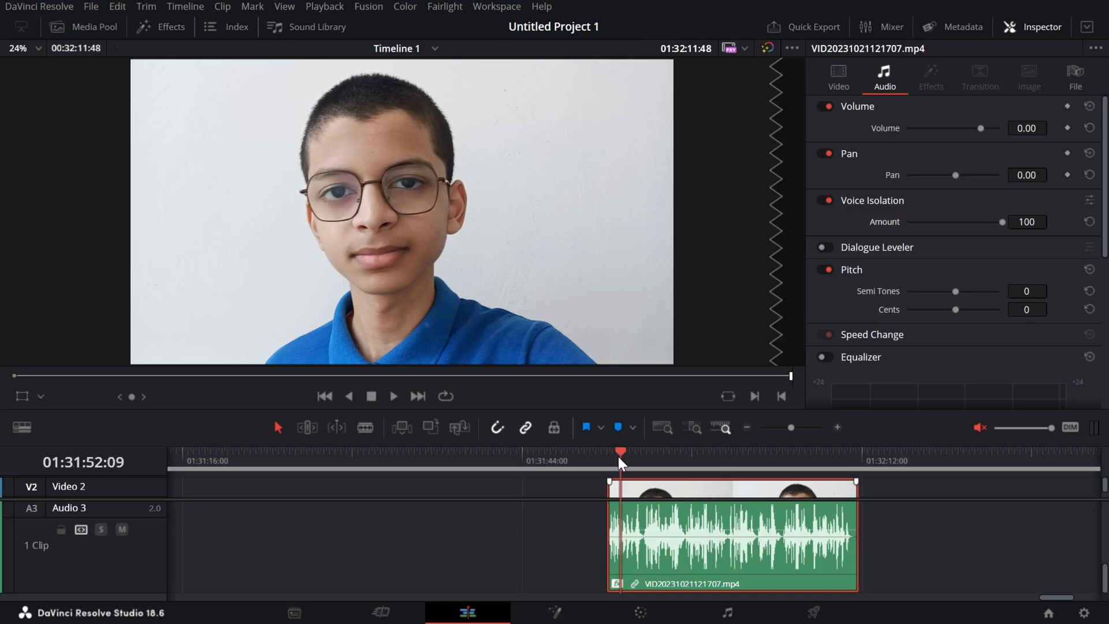
click(620, 456)
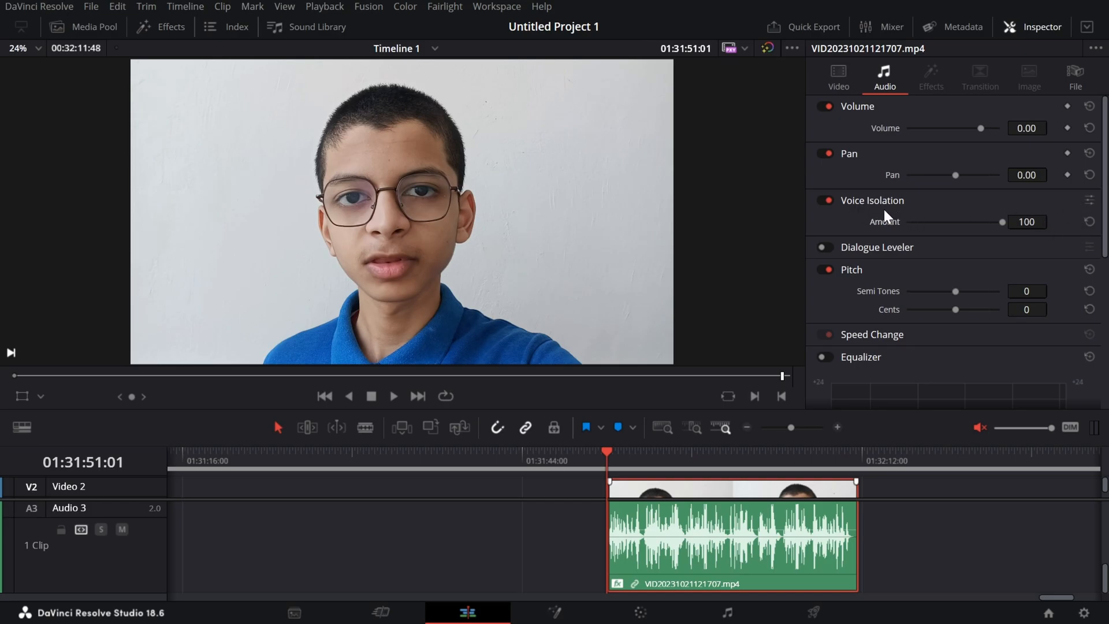
Set the Voice Isolation amount to 97 in its detailed settings window and close the window.
click(1089, 201)
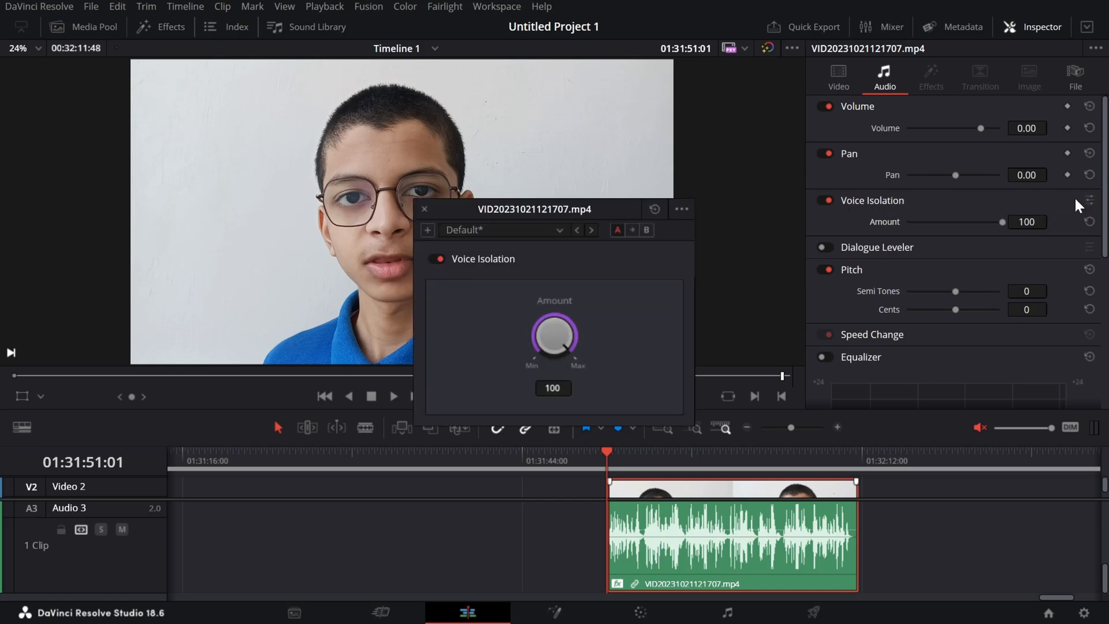
drag(585, 314, 607, 369)
click(425, 210)
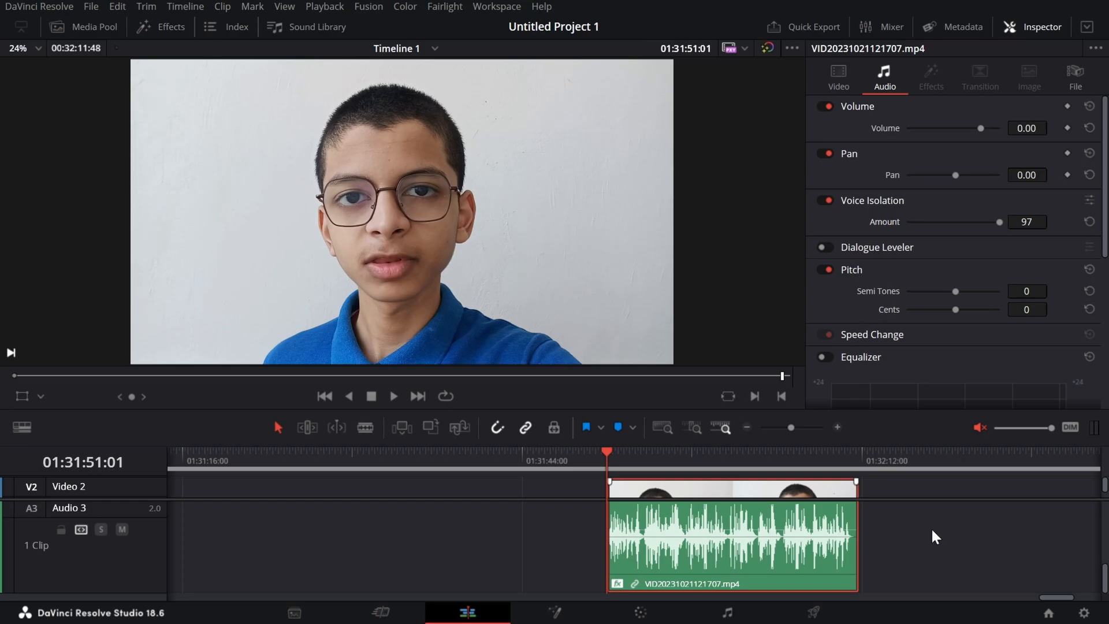
Play the voice-isolated clip to its end with the timeline audio on, and mute the audio again.
key(space)
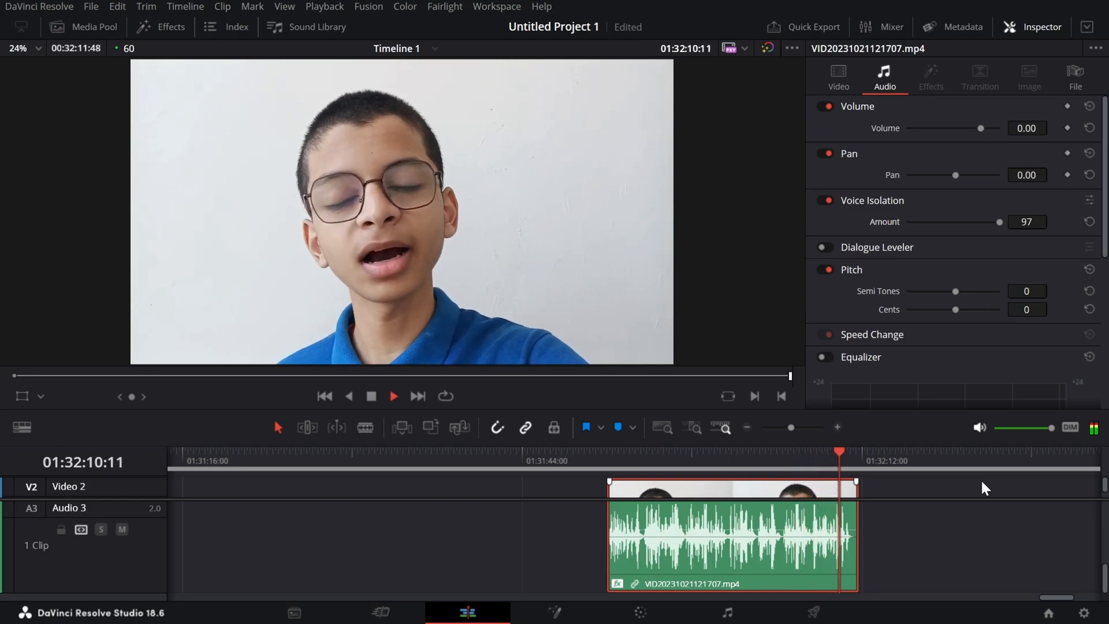
click(979, 427)
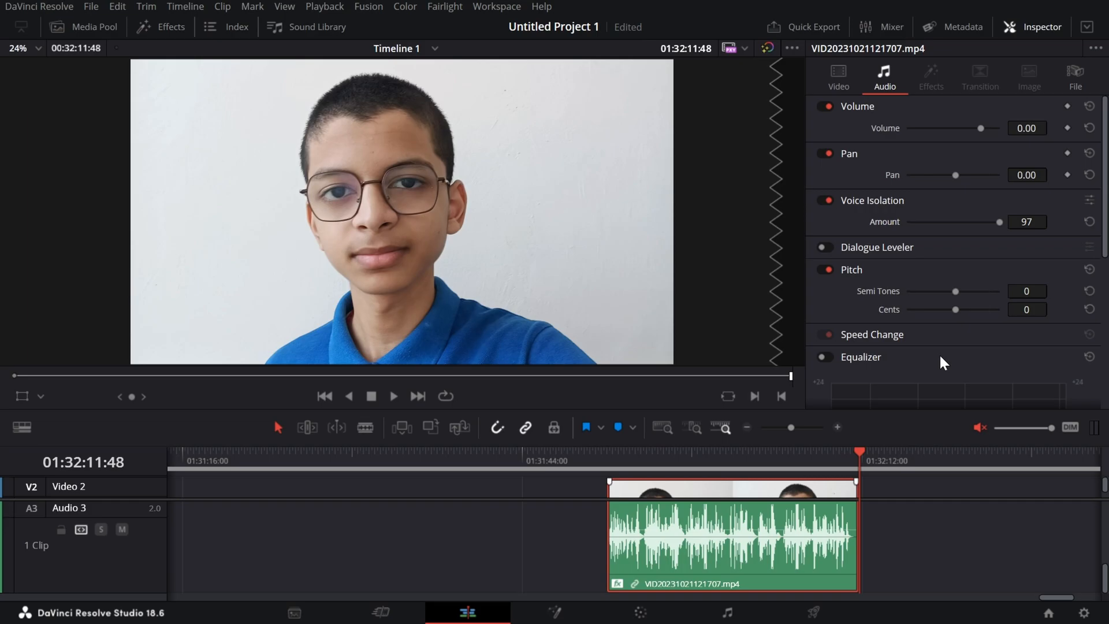
key(XF86AudioRaiseVolume)
key(XF86AudioRaiseVolume)
key(XF86AudioRaiseVolume)
key(XF86AudioRaiseVolume)
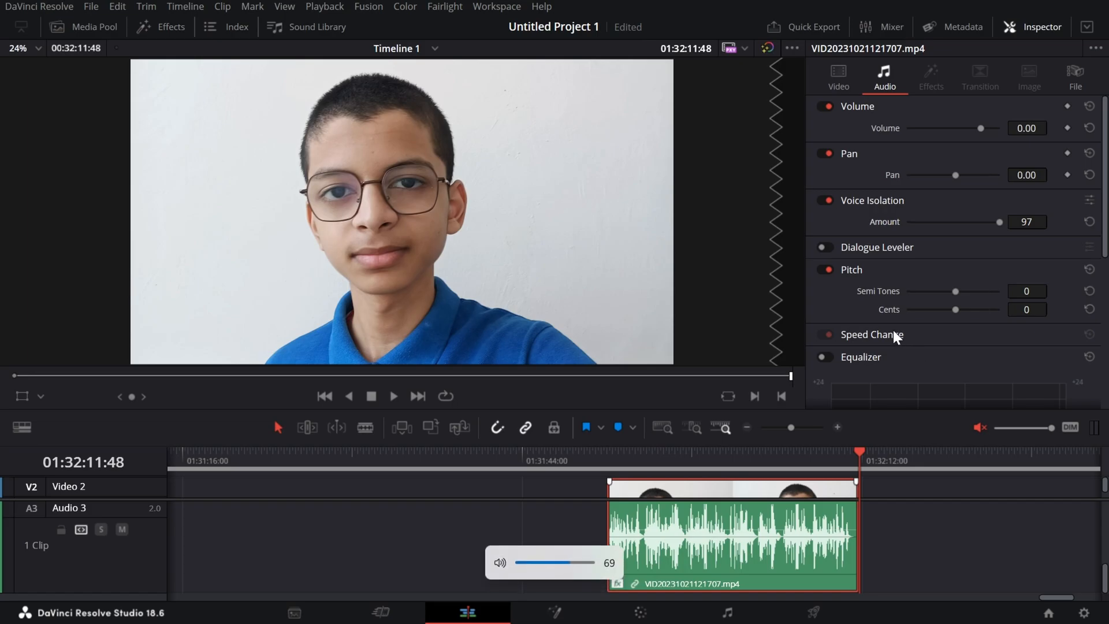
key(XF86AudioLowerVolume)
key(XF86AudioLowerVolume)
key(XF86AudioLowerVolume)
key(XF86AudioLowerVolume)
key(XF86AudioLowerVolume)
key(XF86AudioLowerVolume)
key(XF86AudioLowerVolume)
key(XF86AudioLowerVolume)
key(XF86AudioLowerVolume)
key(XF86AudioLowerVolume)
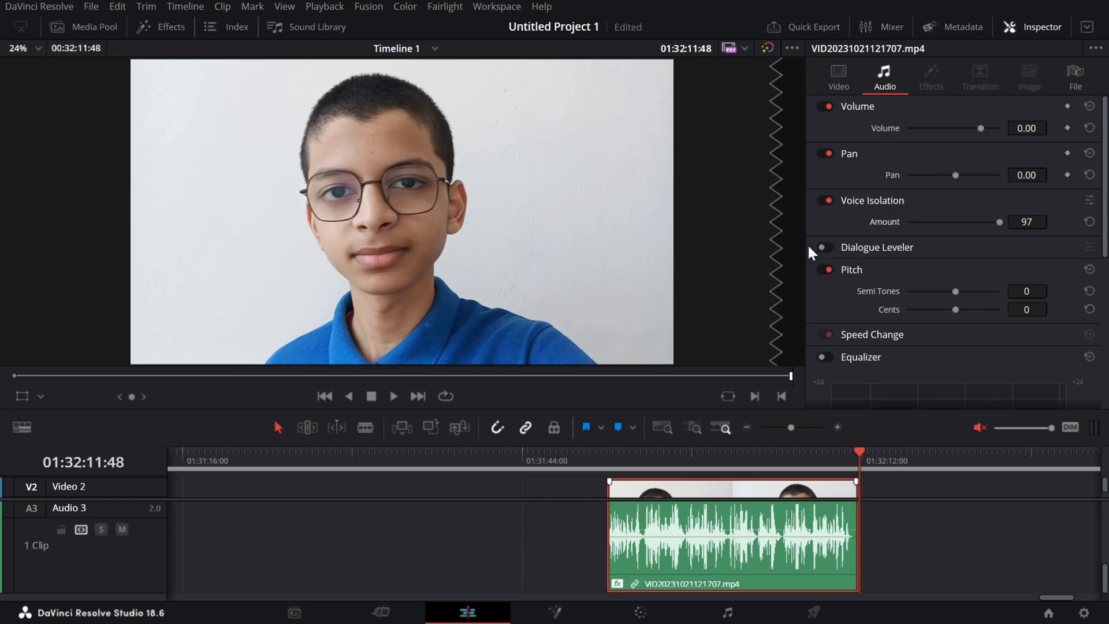
Turn on the Dialogue Leveler for the VID20231021121707.mp4 clip and look through its Mode options, keeping Allow wider dynamics.
click(825, 247)
click(968, 267)
click(841, 269)
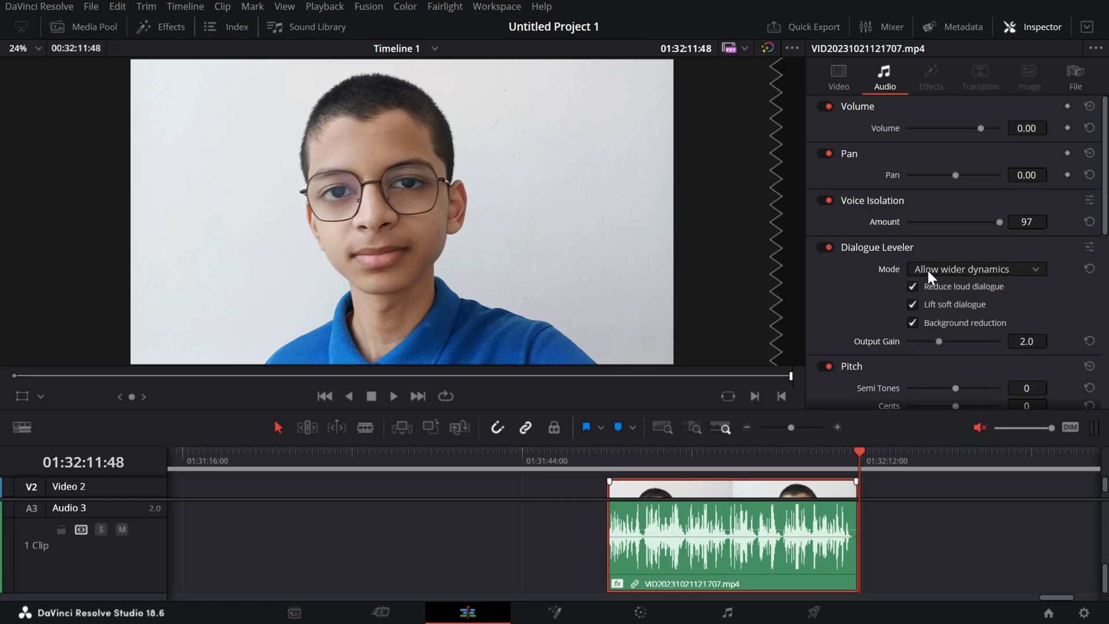
click(974, 269)
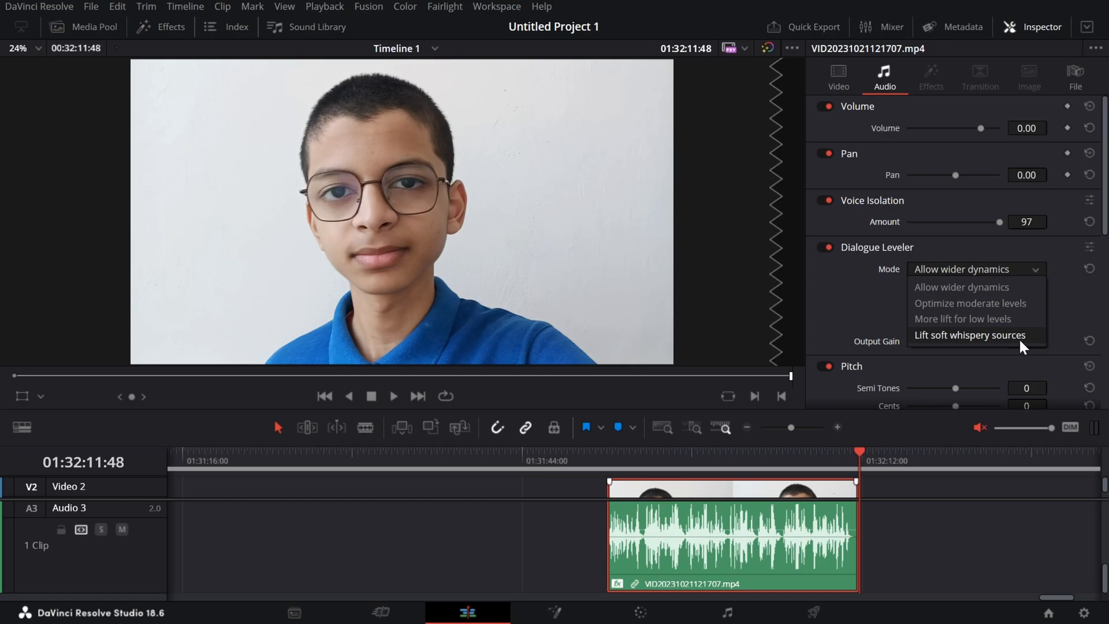
click(871, 338)
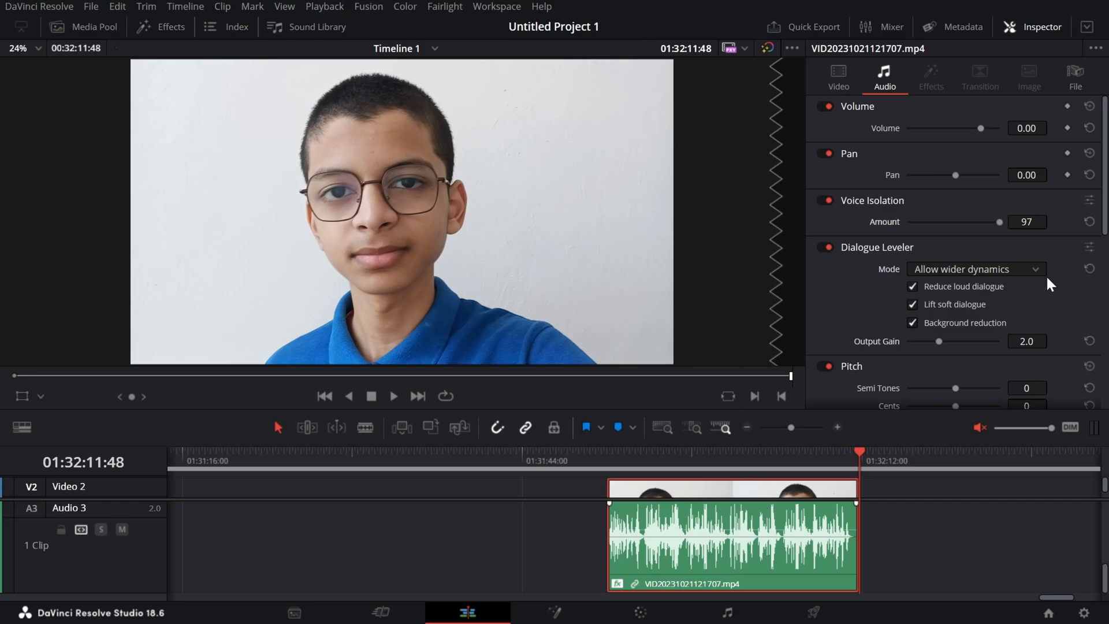
click(1031, 268)
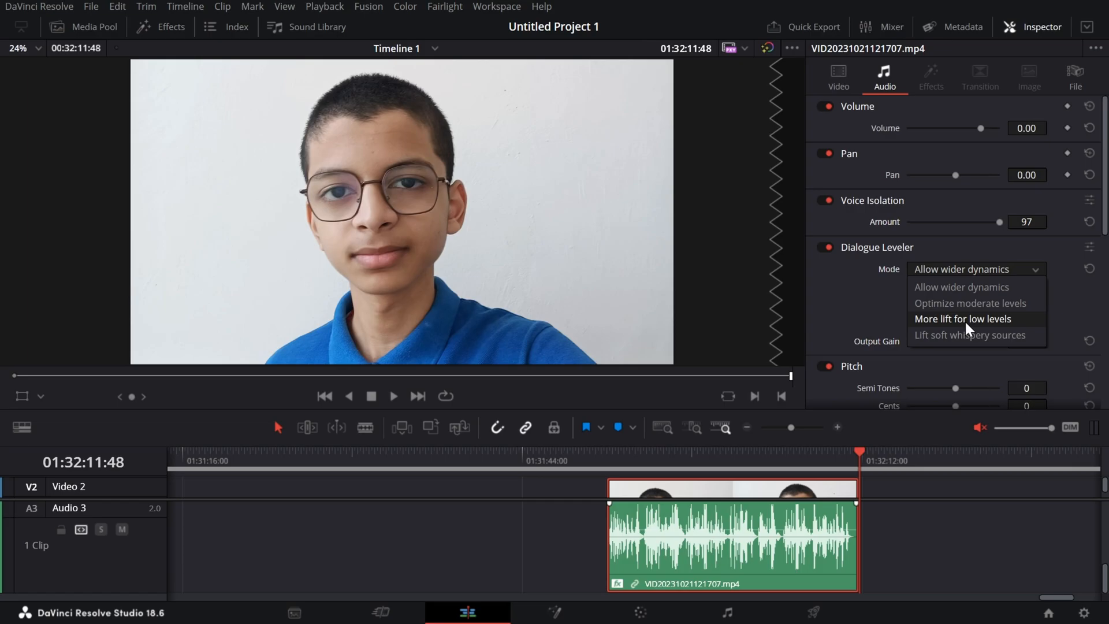
click(896, 315)
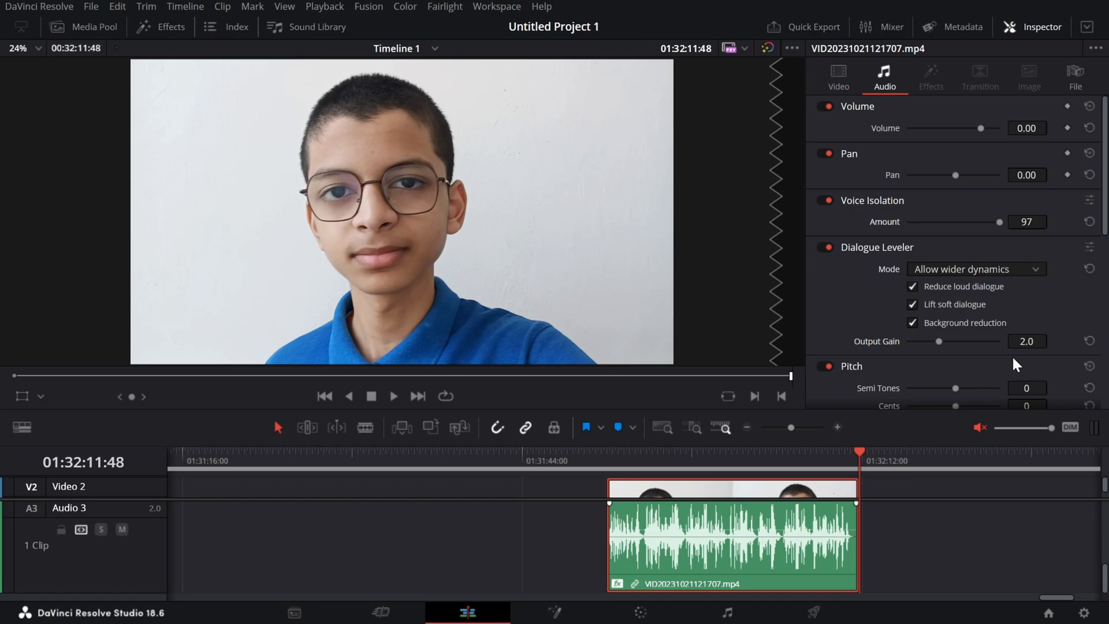
click(894, 248)
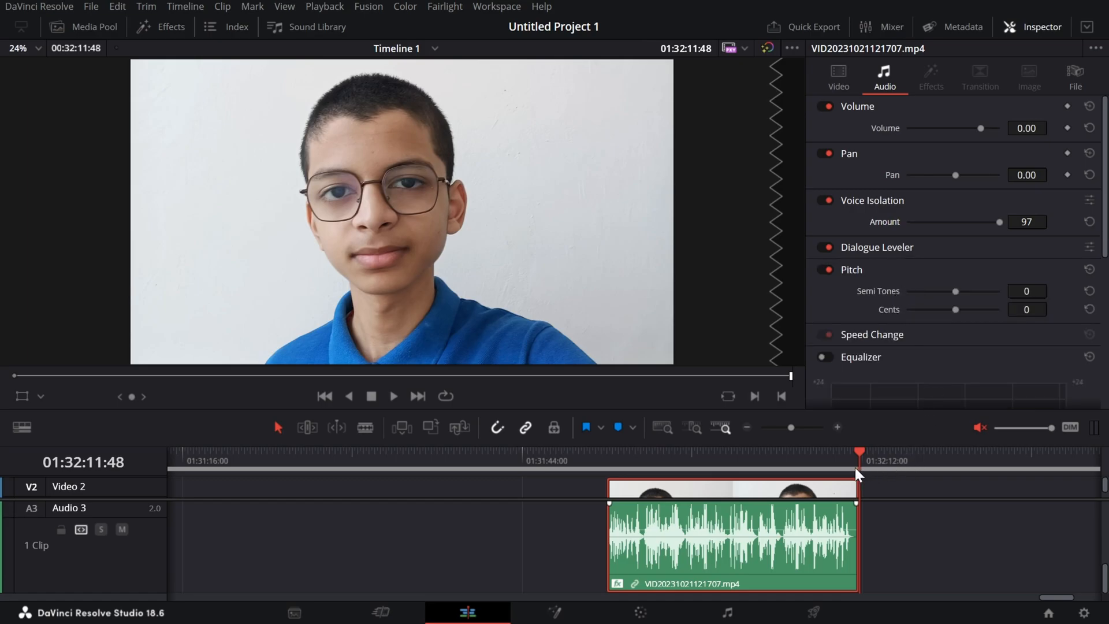
Delete the VID20231021121707.mp4 clip from the timeline.
drag(818, 524, 614, 477)
key(Delete)
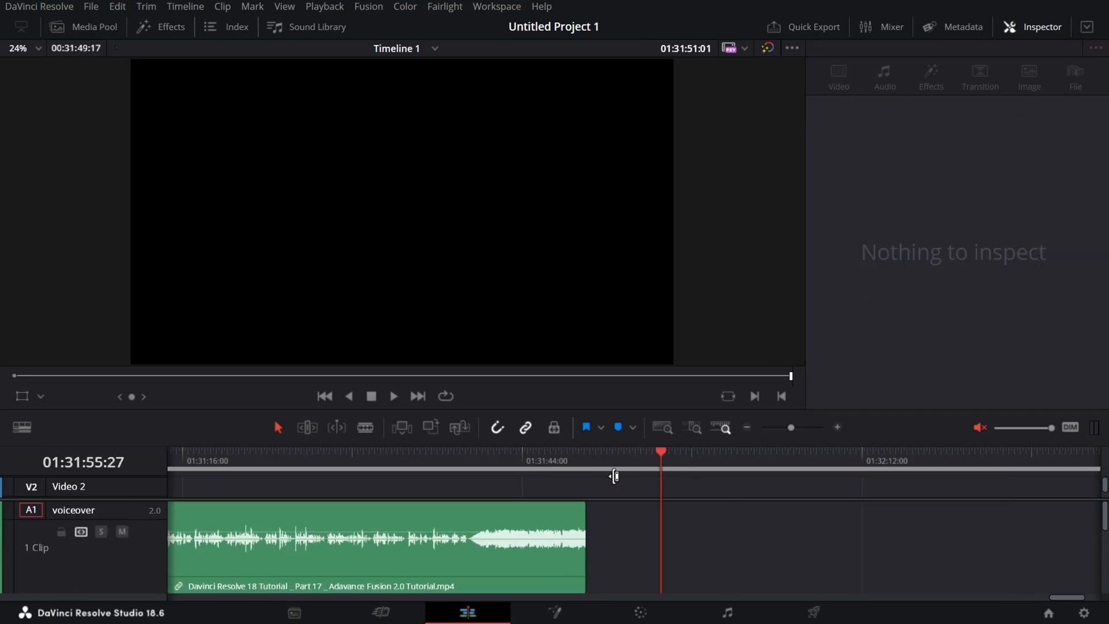
Move the playhead to the start of the timeline on the Cut page and return to the Edit page.
click(378, 612)
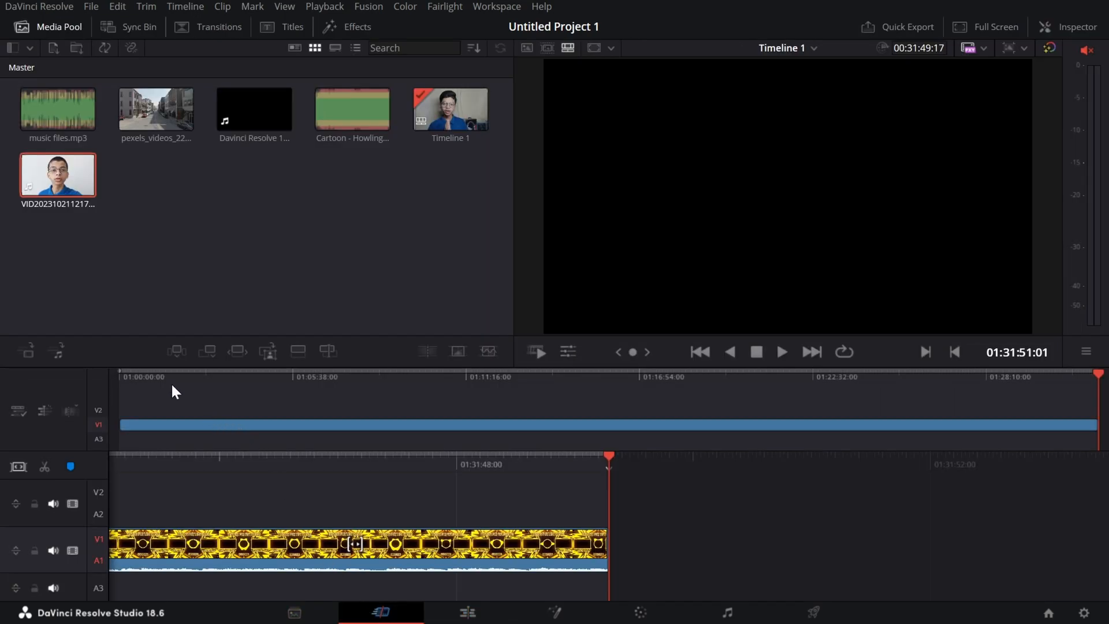
drag(166, 377, 95, 373)
drag(829, 462, 1, 409)
mouse_move(827, 473)
mouse_down()
mouse_move(547, 483)
mouse_move(235, 467)
mouse_move(819, 490)
mouse_up()
click(503, 612)
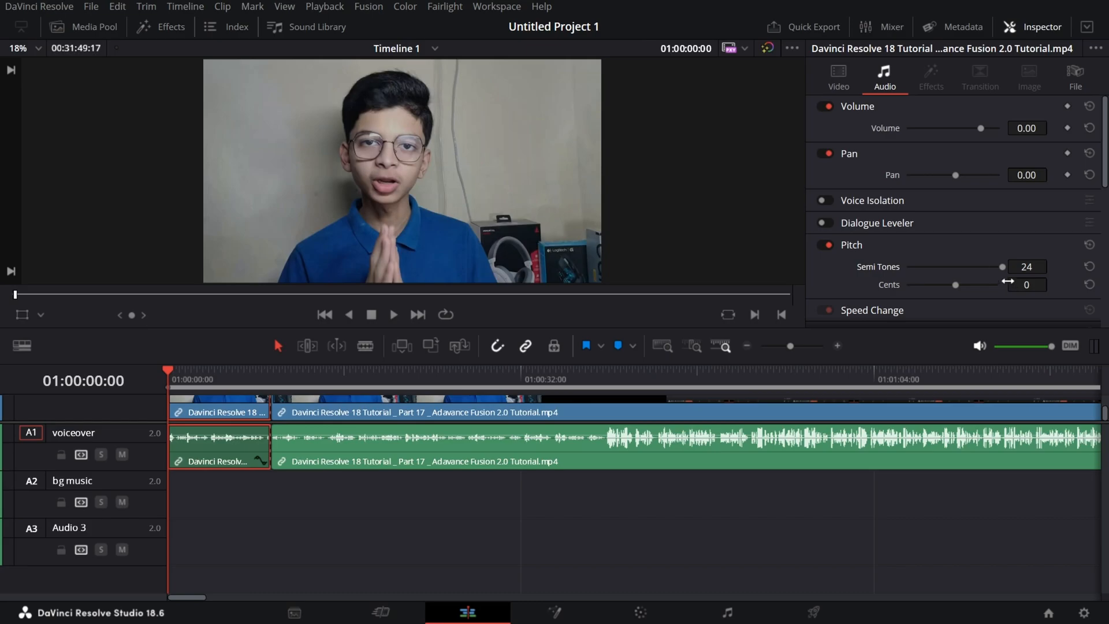
Set the first voiceover clip's Pitch to -6 Semi Tones and play its opening seconds.
drag(946, 263, 892, 269)
mouse_move(951, 266)
mouse_down()
mouse_move(961, 265)
mouse_move(942, 267)
mouse_up()
key(space)
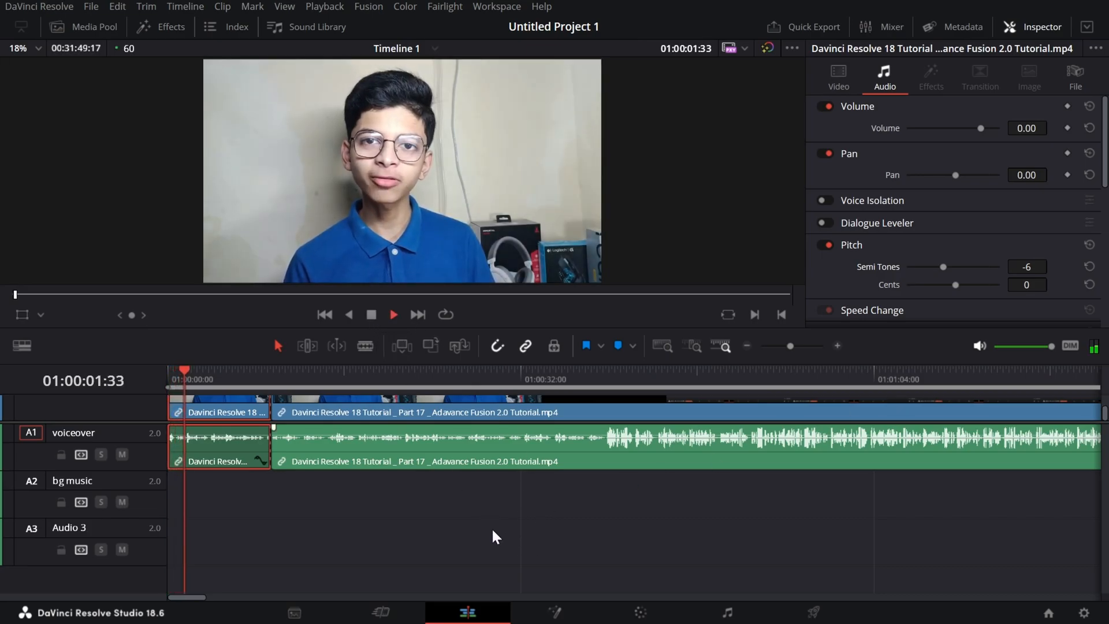
key(space)
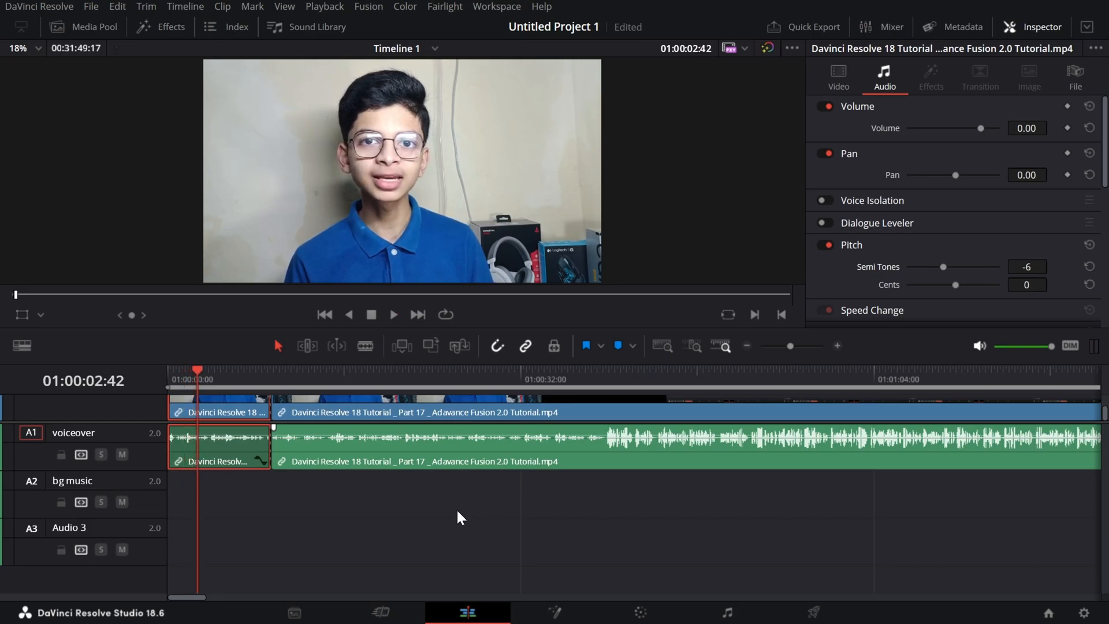
Set the first voiceover clip's Pitch to 10 Semi Tones and play it from the start of the timeline.
drag(198, 373, 175, 373)
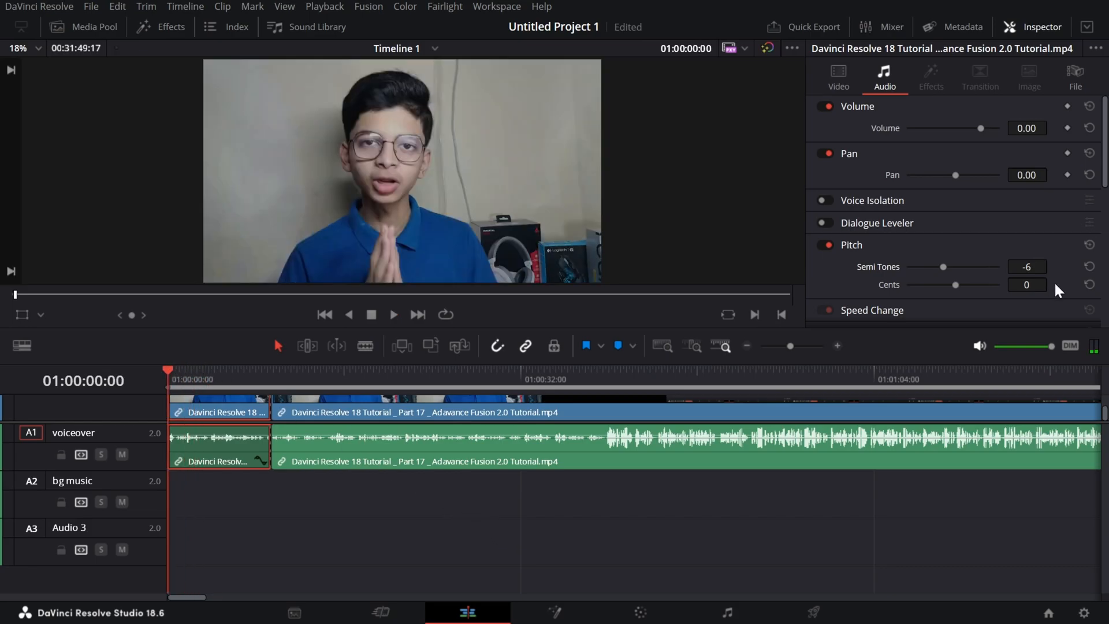
drag(959, 266, 976, 270)
key(space)
click(373, 316)
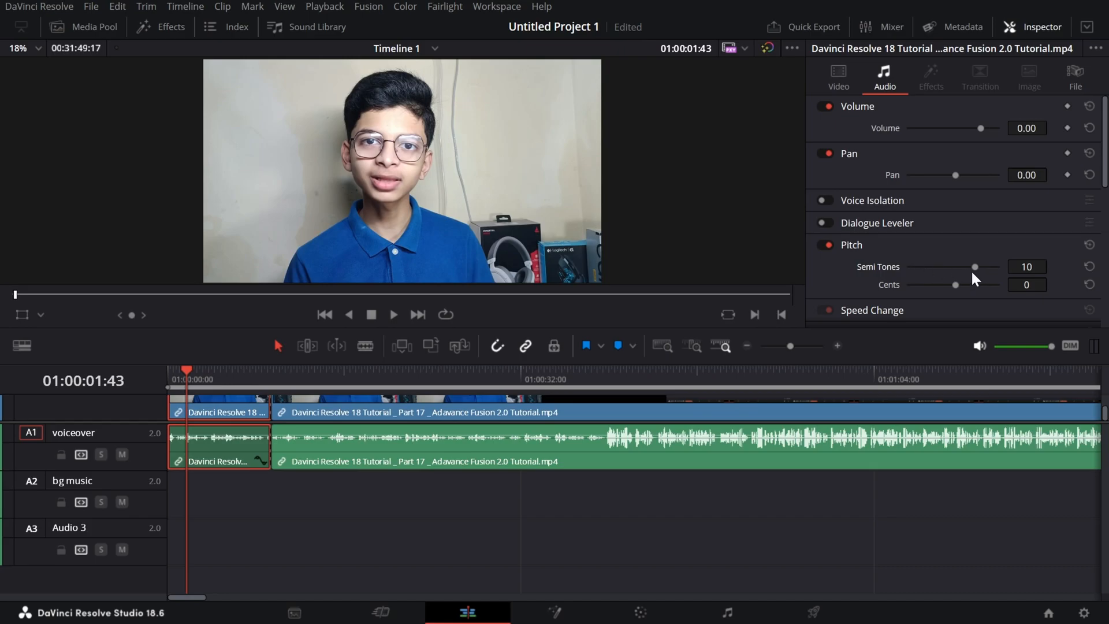
Raise the first voiceover clip's Pitch to 12 Semi Tones, return the playhead to the start and reset Semi Tones to its default.
mouse_move(979, 269)
mouse_down()
mouse_move(948, 267)
mouse_move(986, 278)
mouse_up()
key(Home)
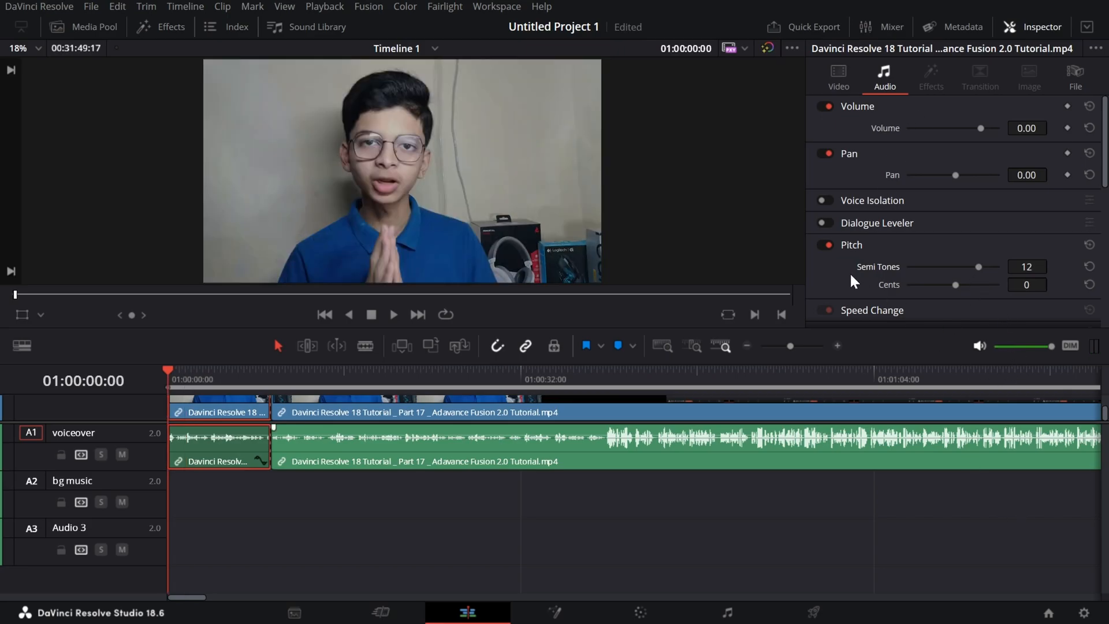
double_click(888, 266)
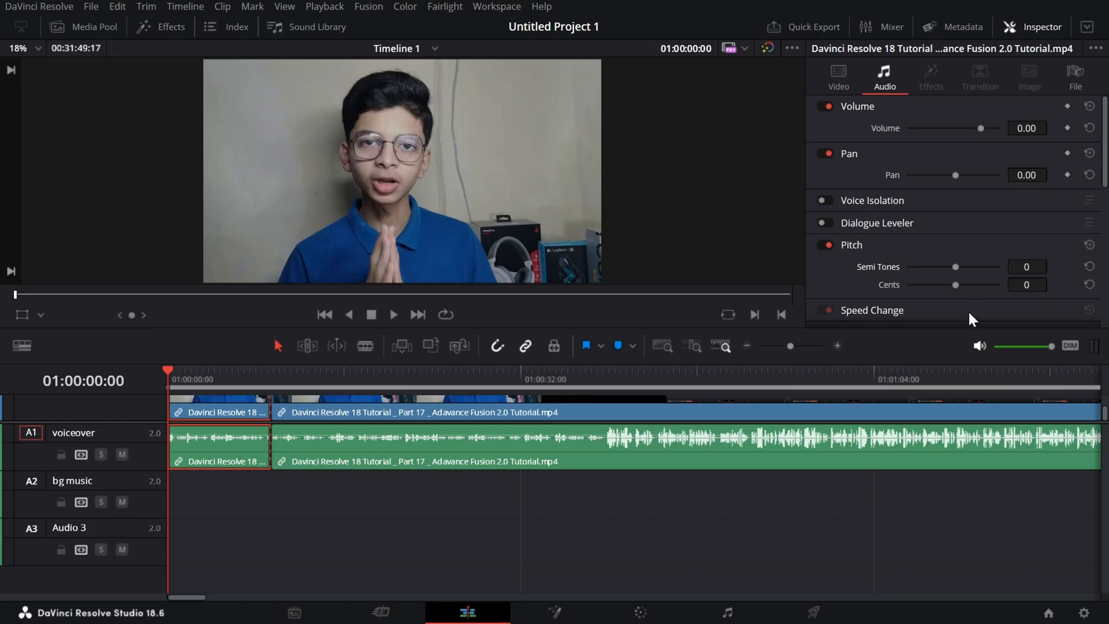
Set the first voiceover clip's Pitch to -6 Semi Tones, play its opening seconds and return the playhead to the start.
click(953, 266)
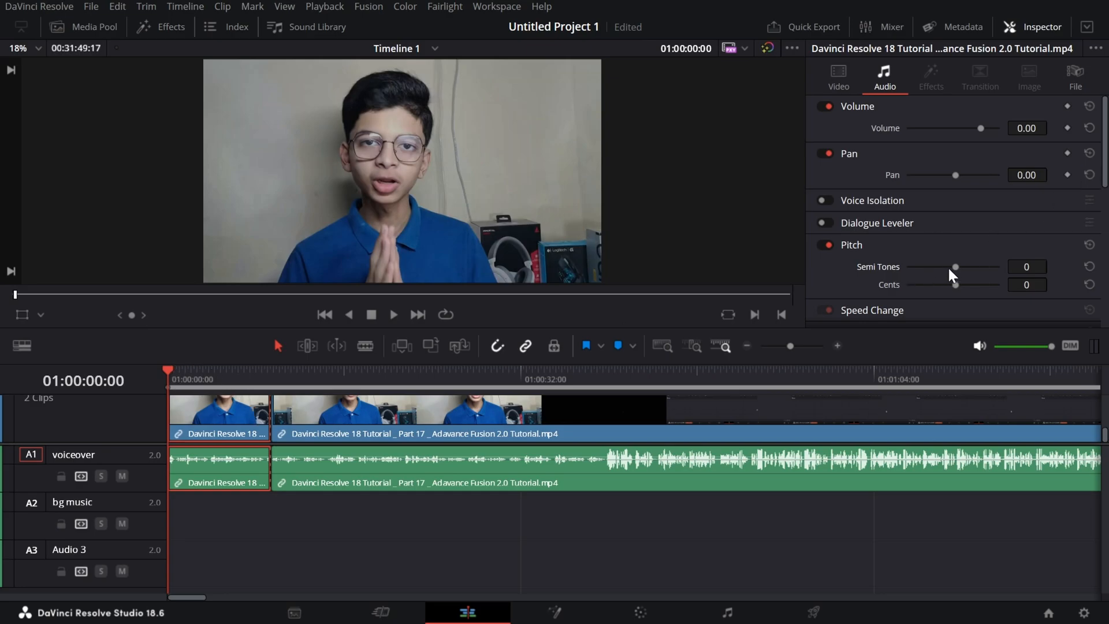
drag(955, 266, 944, 267)
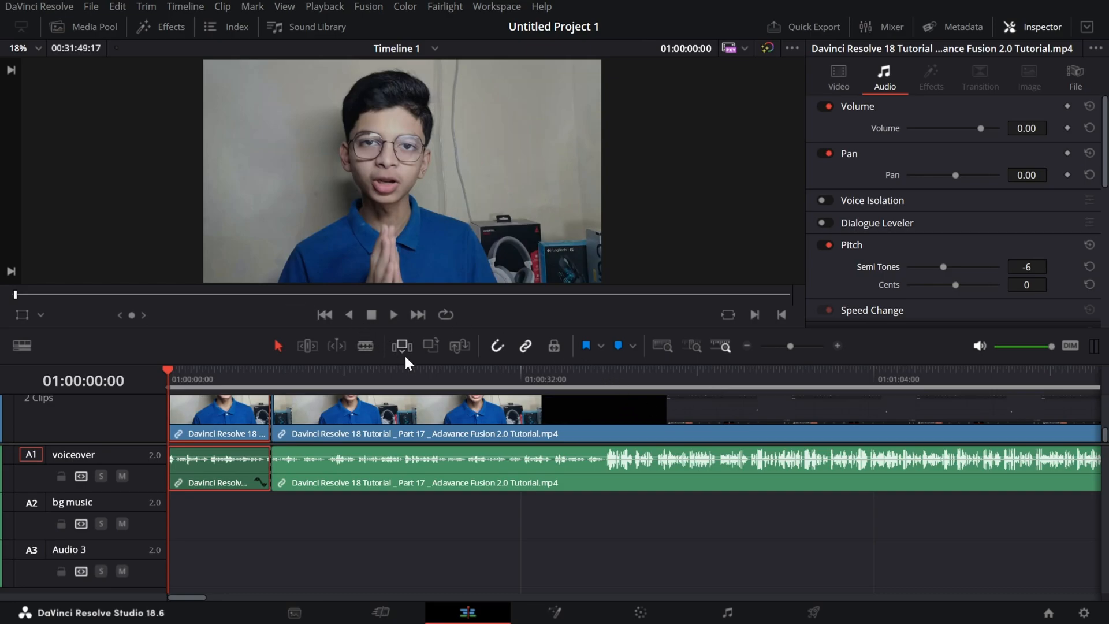
key(space)
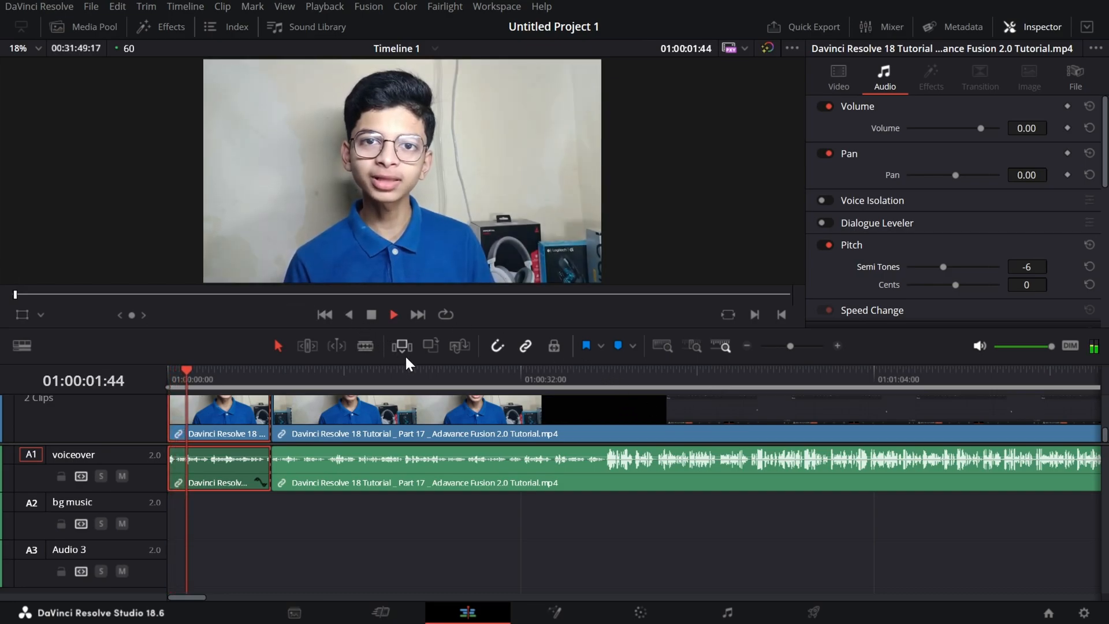
key(space)
drag(200, 371, 150, 372)
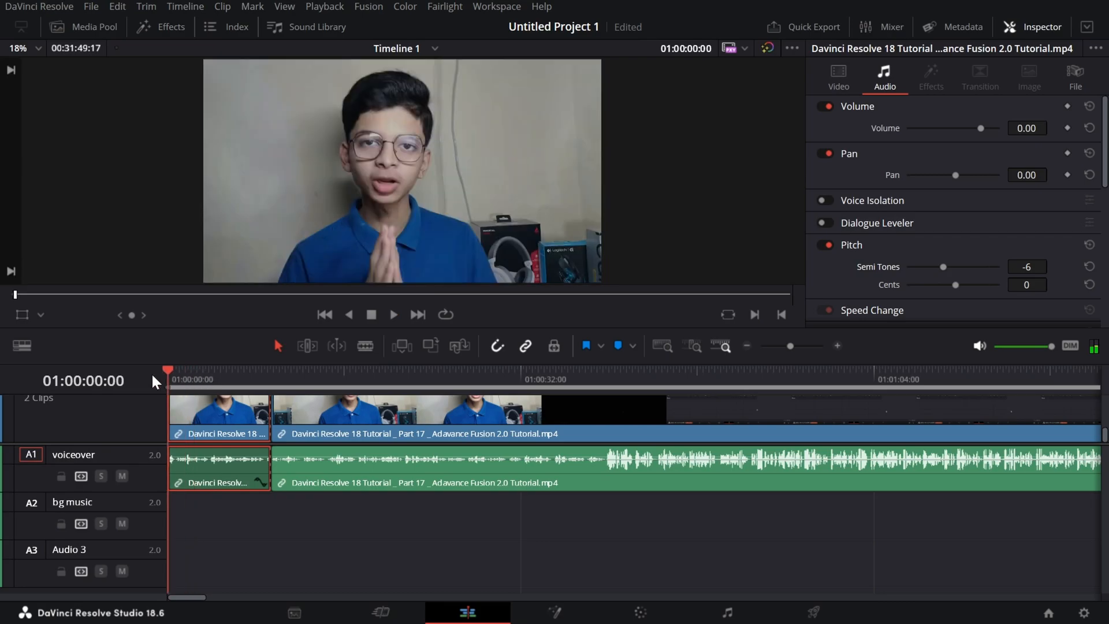
Set the Pitch Cents to -6, play the clip's opening seconds and collapse the Pitch settings.
drag(1037, 283, 1035, 283)
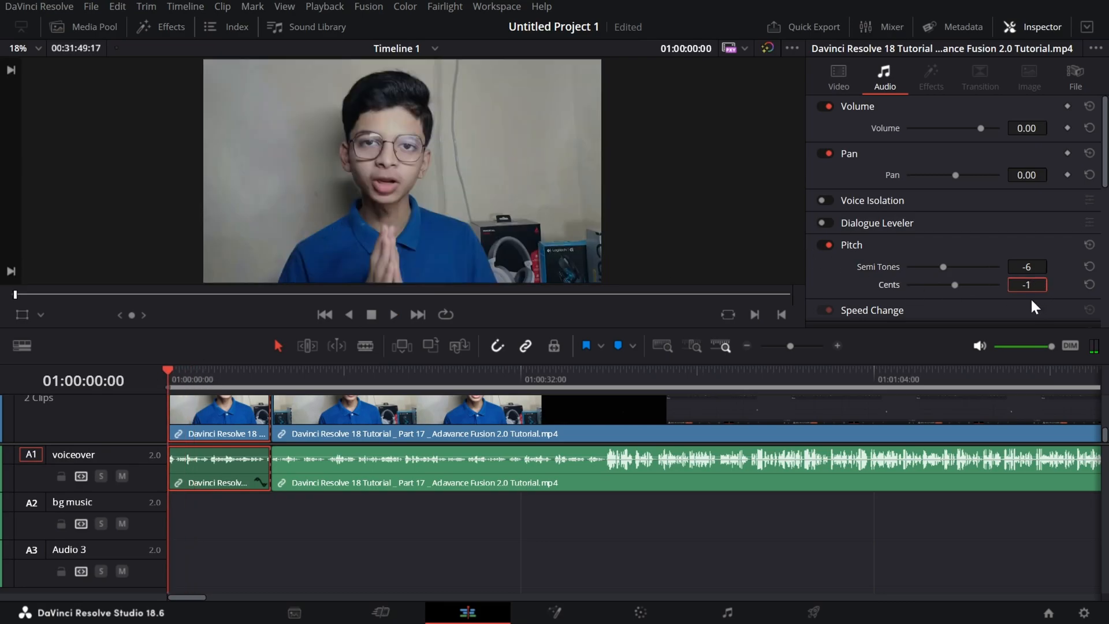
key(space)
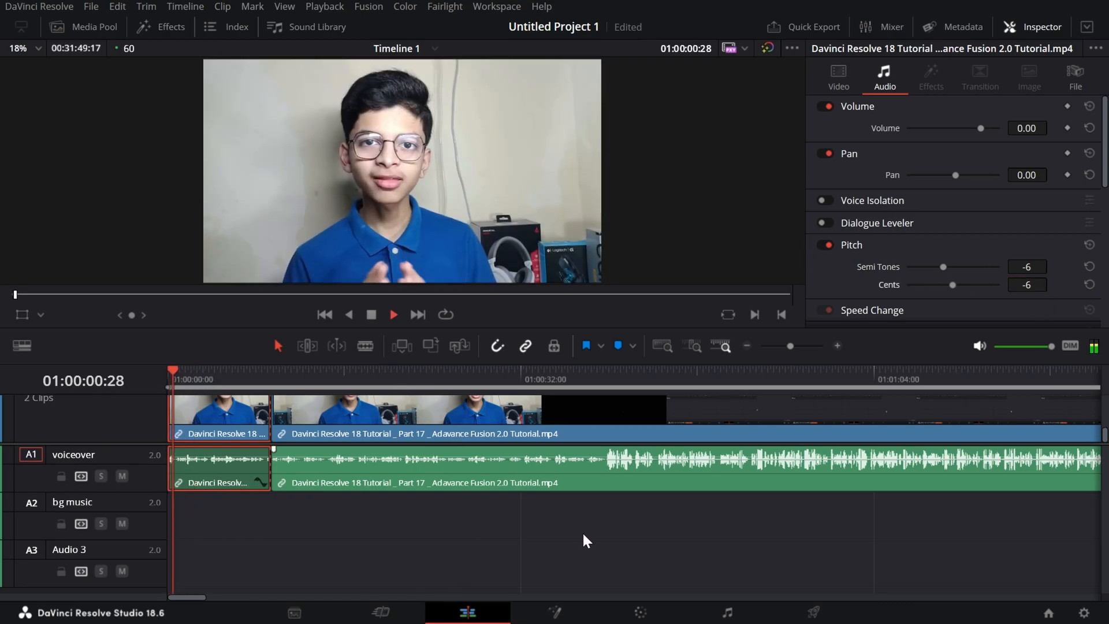
click(394, 314)
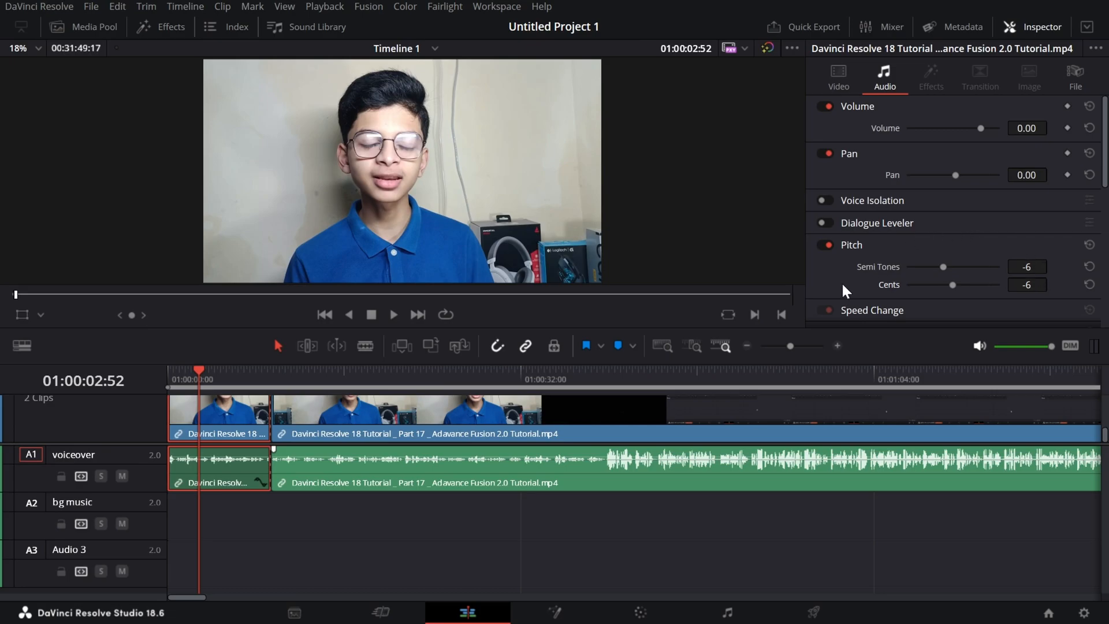
click(859, 243)
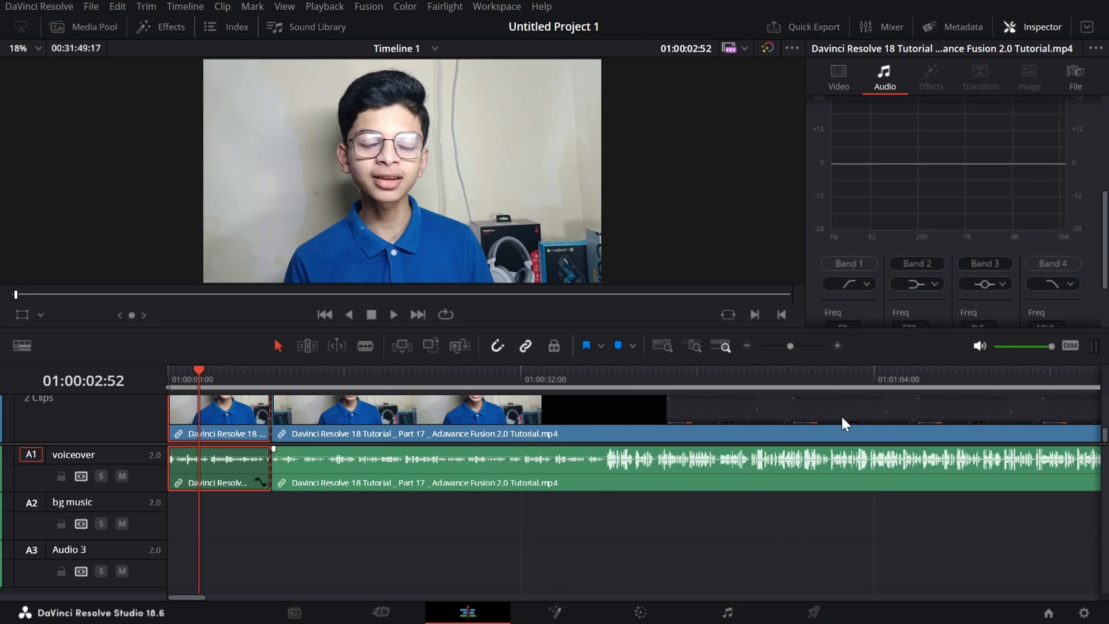
Turn on the Equalizer for the second clip in Untitled Project 2, play it and return the playhead to the clip's start.
scroll(991, 260, up, 3)
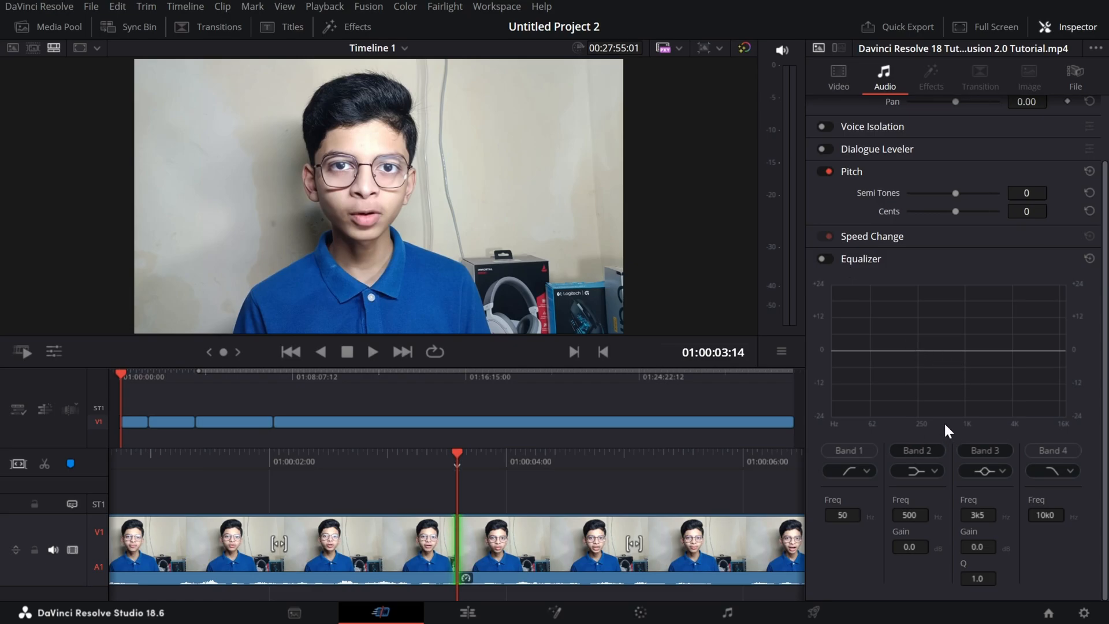
click(500, 556)
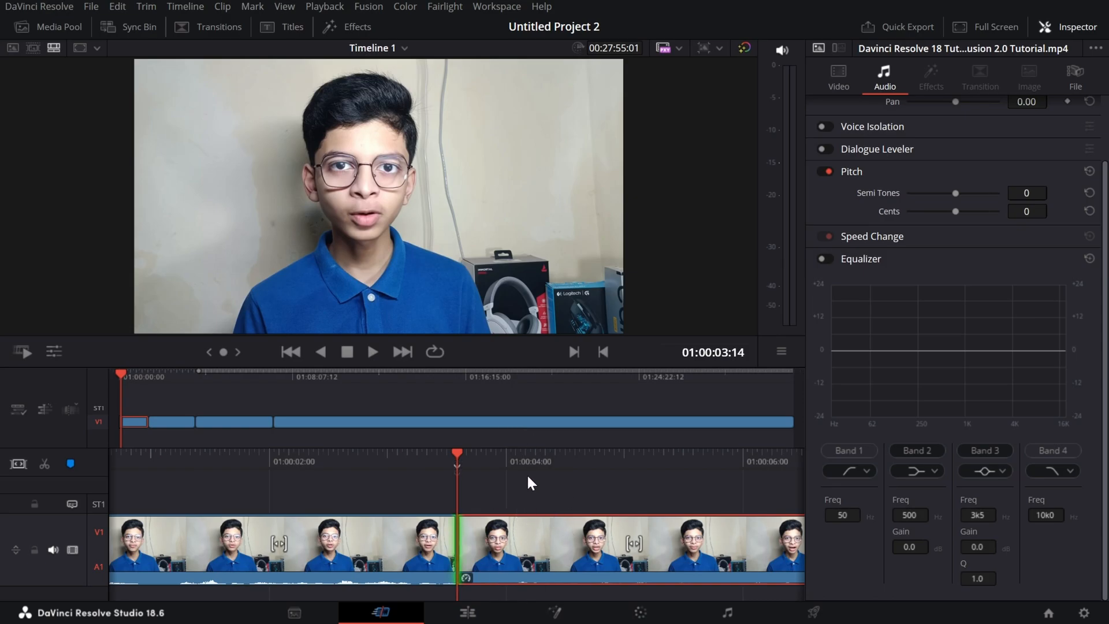
click(826, 260)
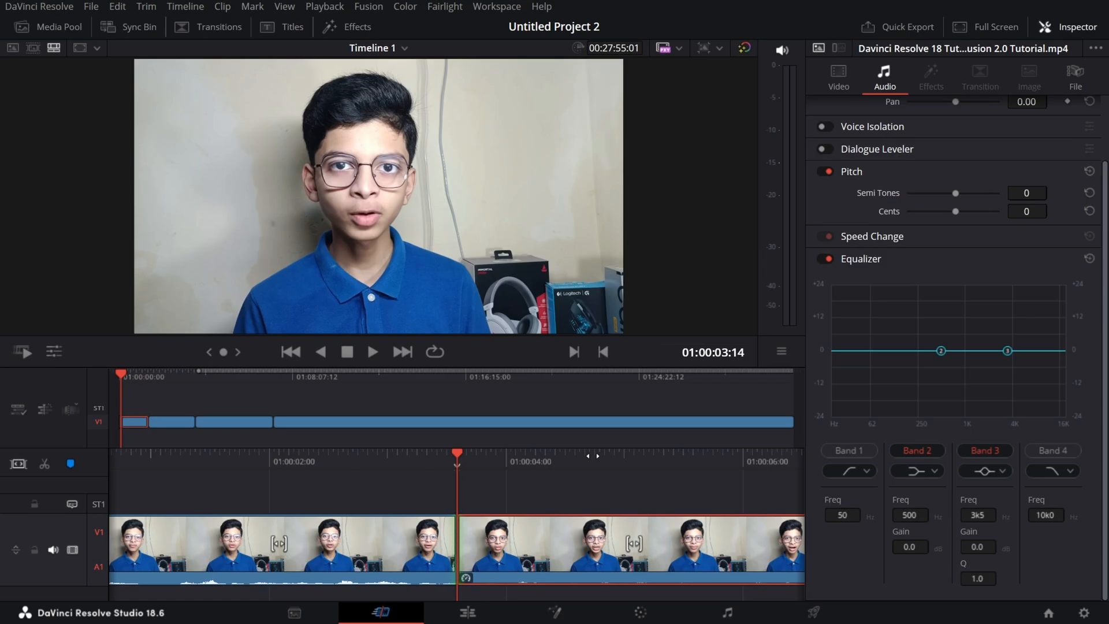
key(space)
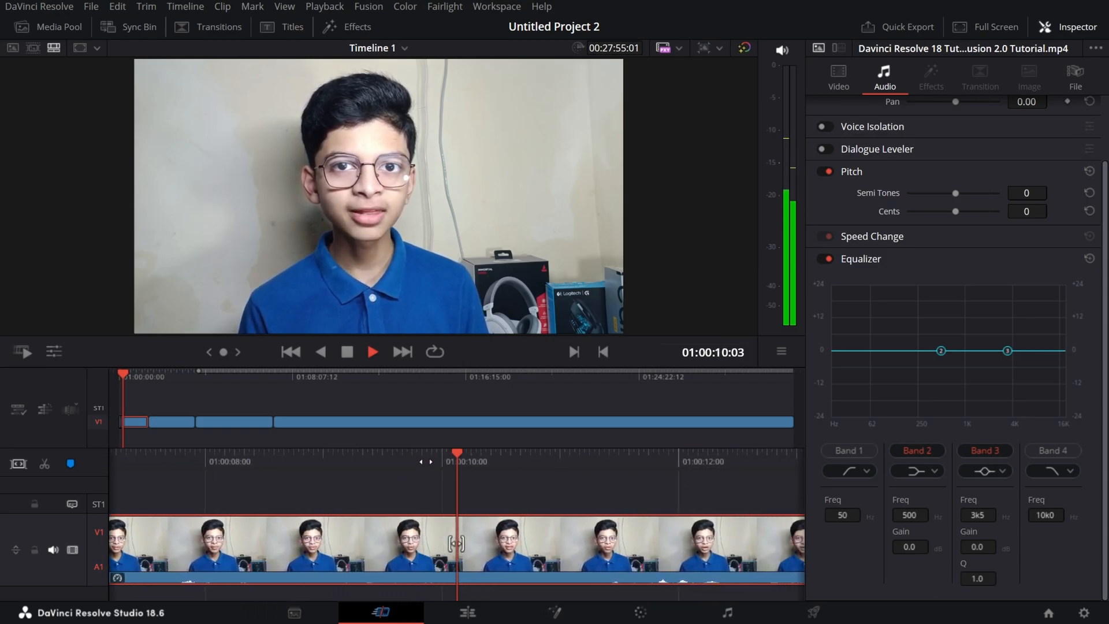
drag(426, 463, 973, 450)
drag(307, 462, 681, 463)
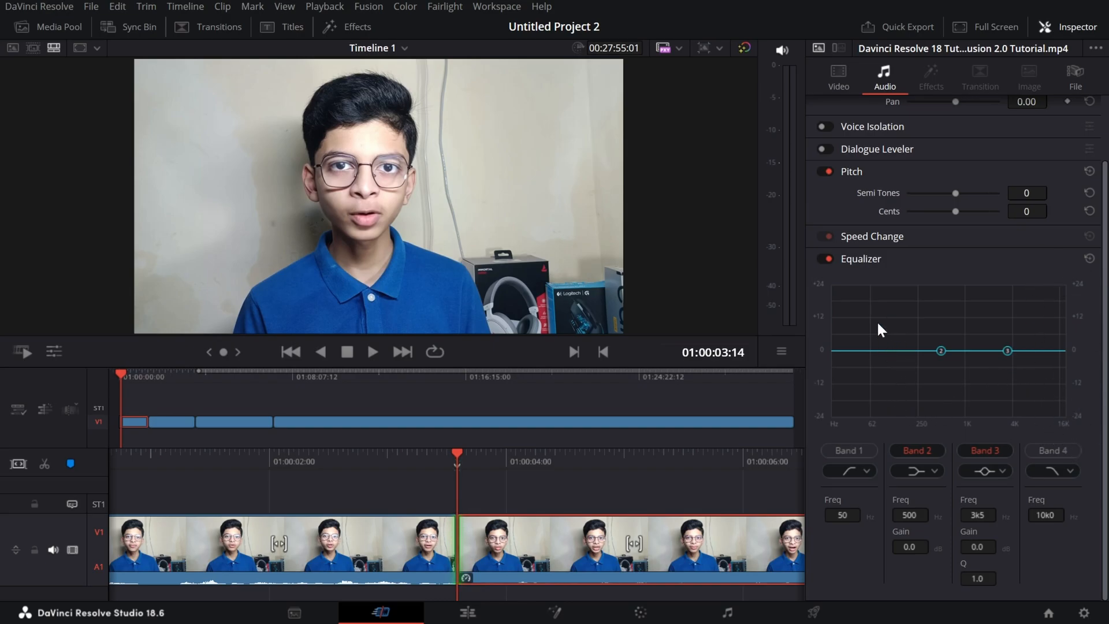
Boost Equalizer Band 2 to +24.0 dB at 319 Hz and play the clip.
drag(946, 355, 952, 265)
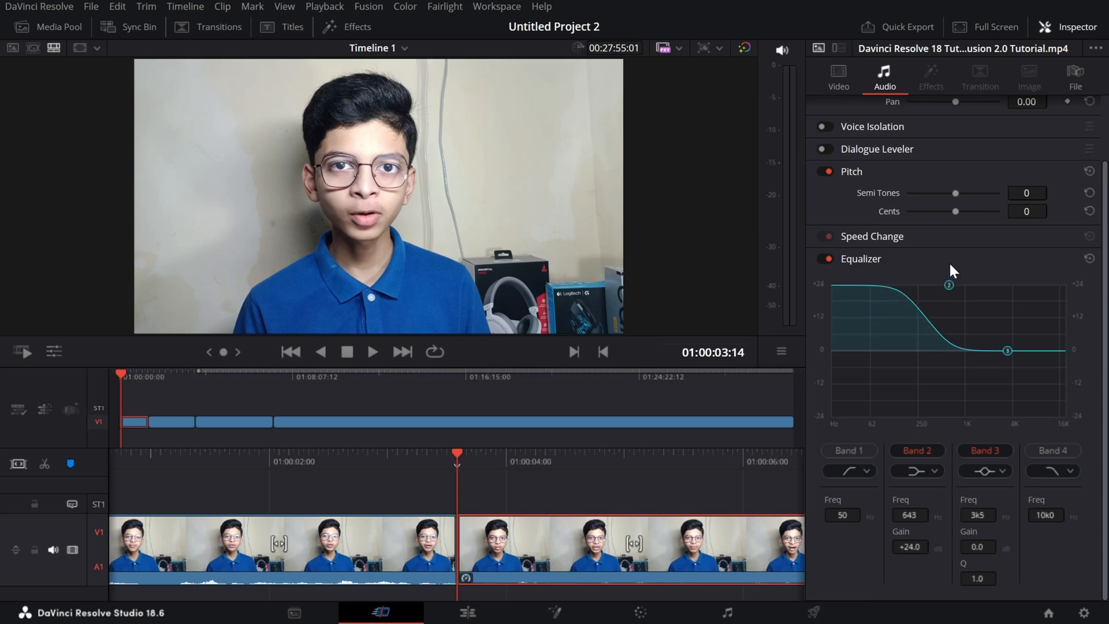
key(ctrl+z)
drag(941, 354, 926, 283)
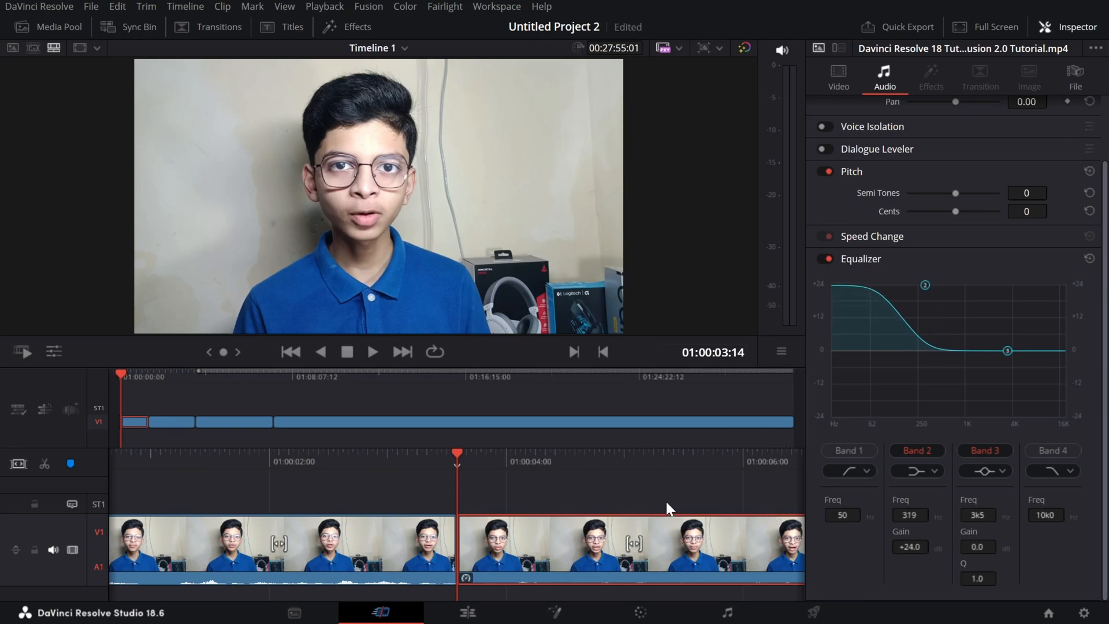
key(space)
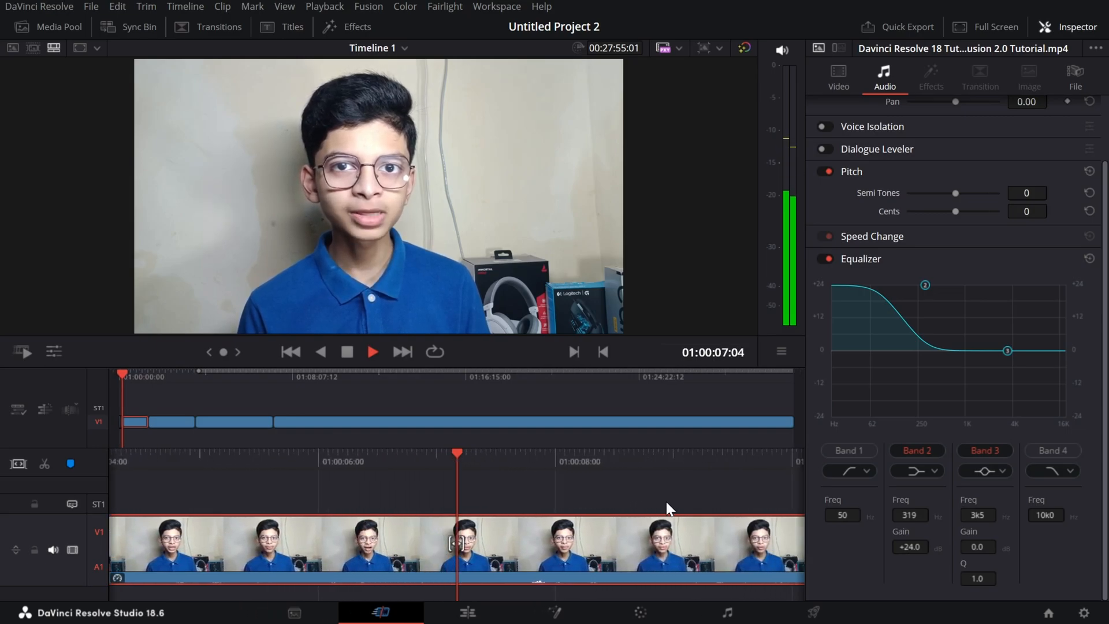
key(space)
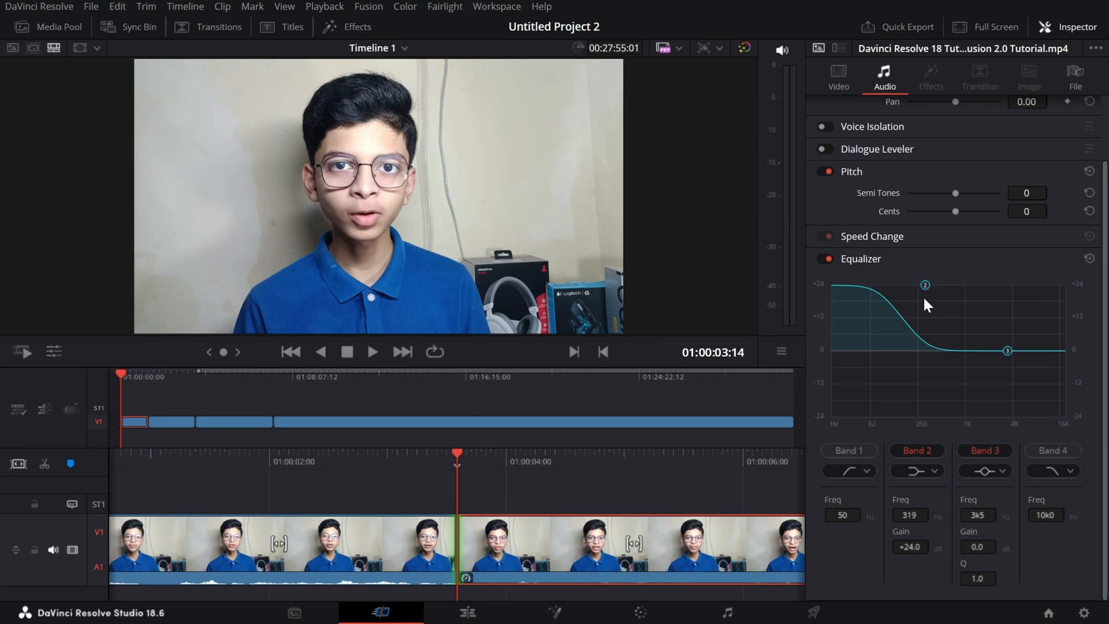
Cut Equalizer Band 2 to -24.0 dB at 281 Hz and play the clip.
drag(925, 284, 921, 428)
key(space)
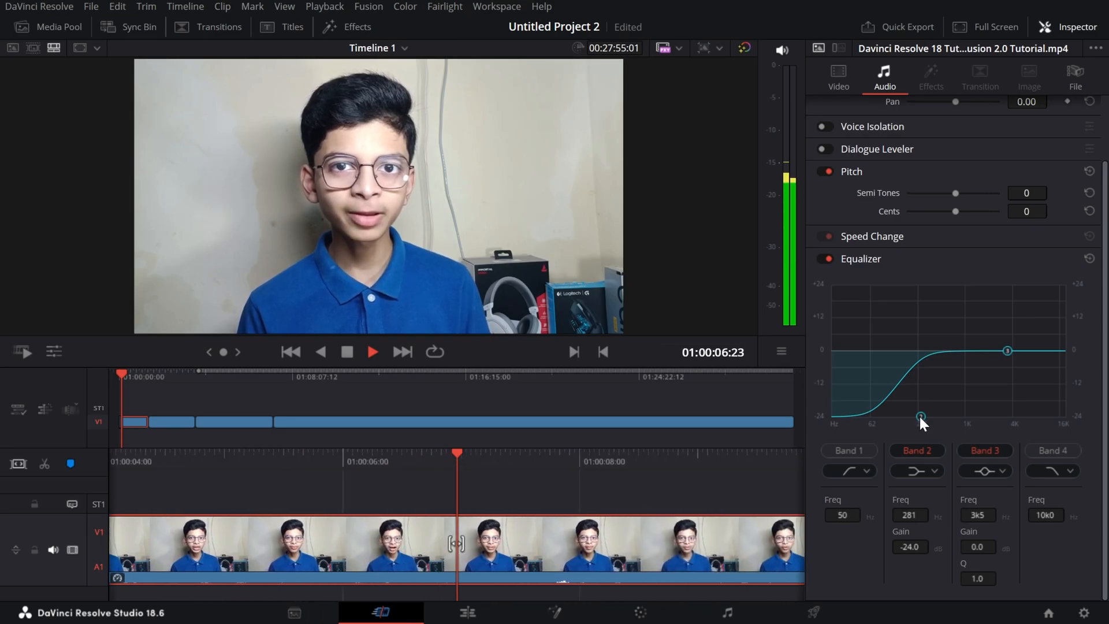
key(space)
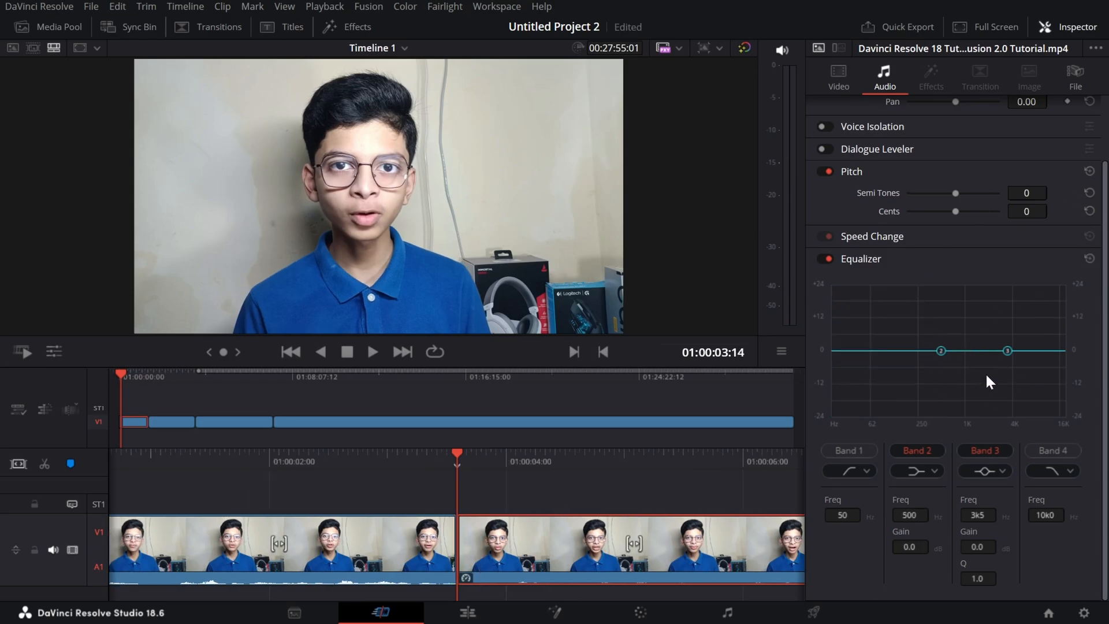
Boost Equalizer Band 3 to the top of the graph and play the clip.
drag(1006, 350, 990, 266)
key(space)
key(space)
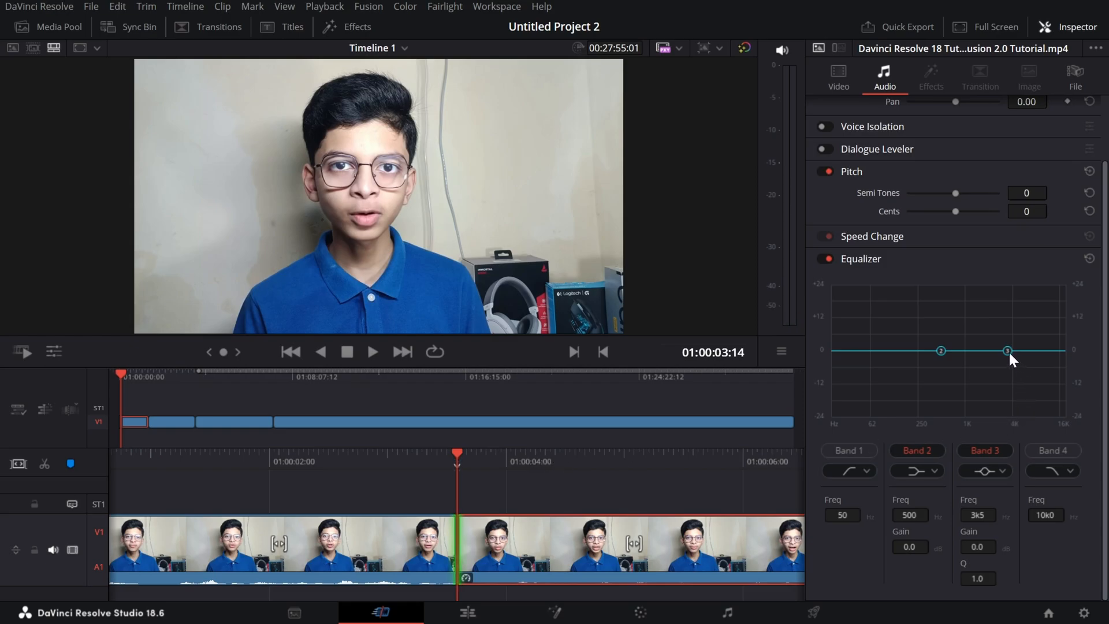
Cut Equalizer Band 3 to -24.0 dB at 2k8 Hz, play the clip and view the filter shapes offered for Band 2.
key(space)
drag(1009, 351, 1000, 428)
key(space)
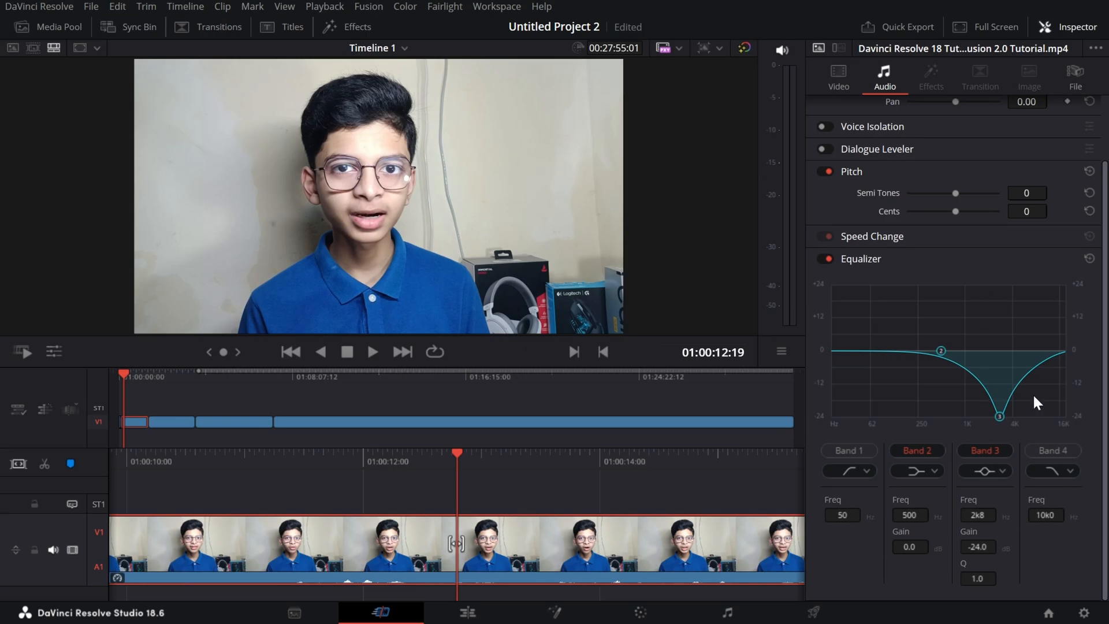
click(927, 469)
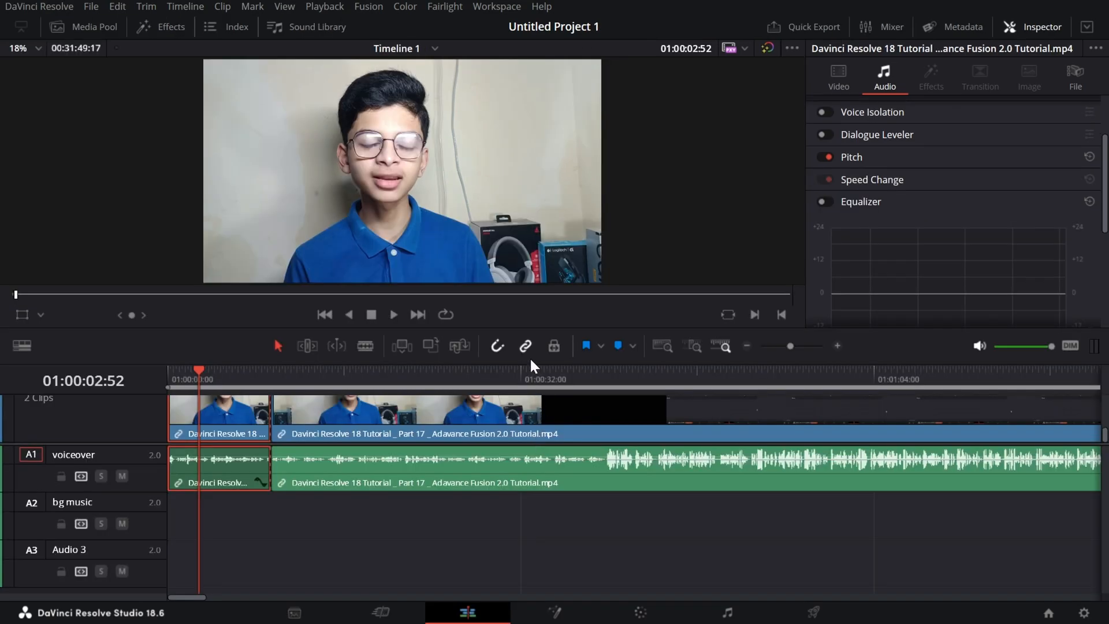
Apply the Flanger audio effect from Fairlight FX to the first voiceover clip in Untitled Project 1 and move its settings window aside.
drag(526, 364, 583, 417)
click(147, 28)
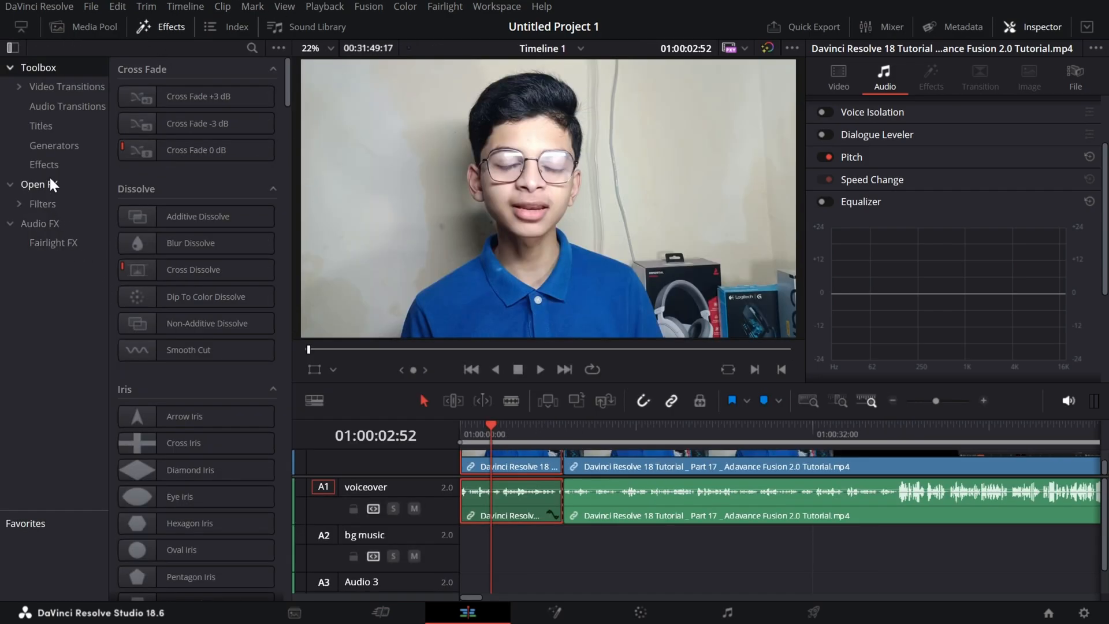
click(41, 184)
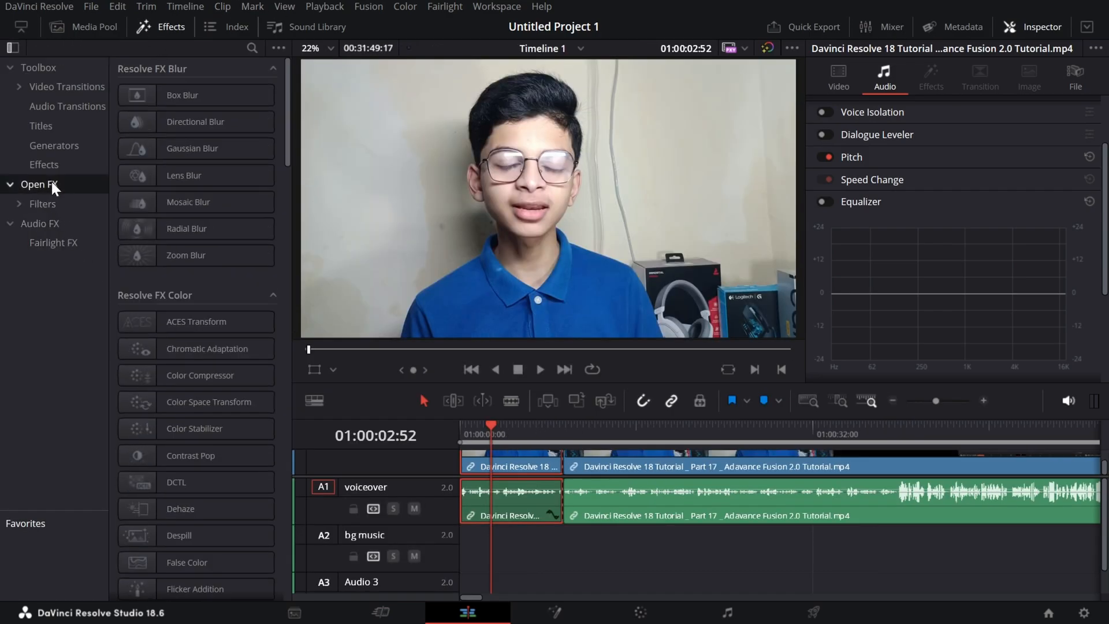
click(44, 222)
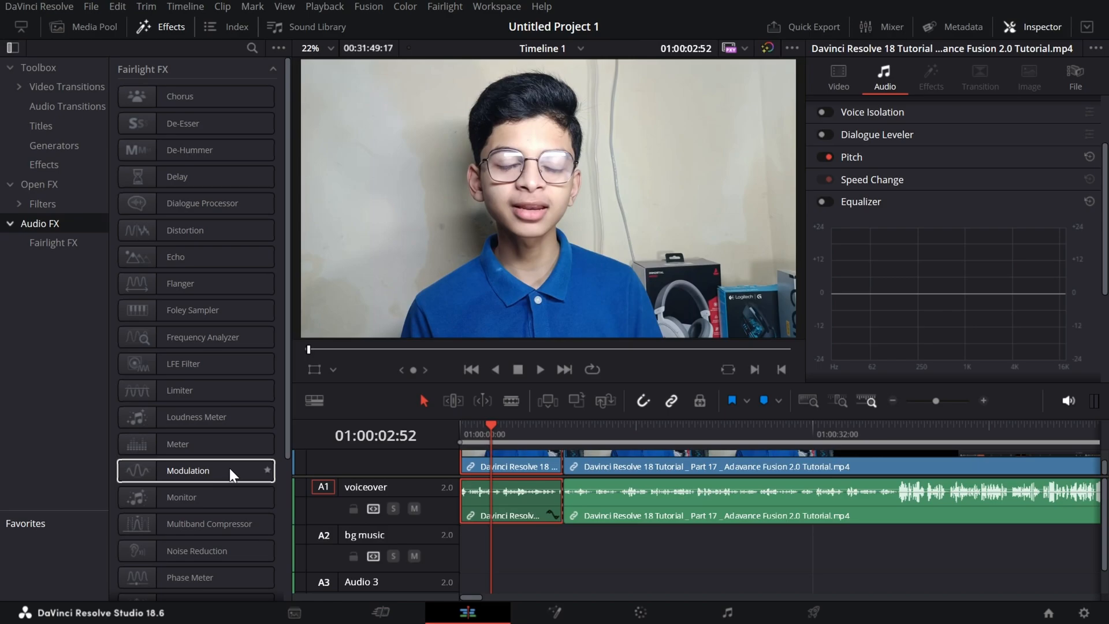
mouse_move(219, 453)
mouse_down()
mouse_move(234, 443)
mouse_move(501, 424)
mouse_move(529, 480)
mouse_move(280, 465)
mouse_move(220, 438)
mouse_up()
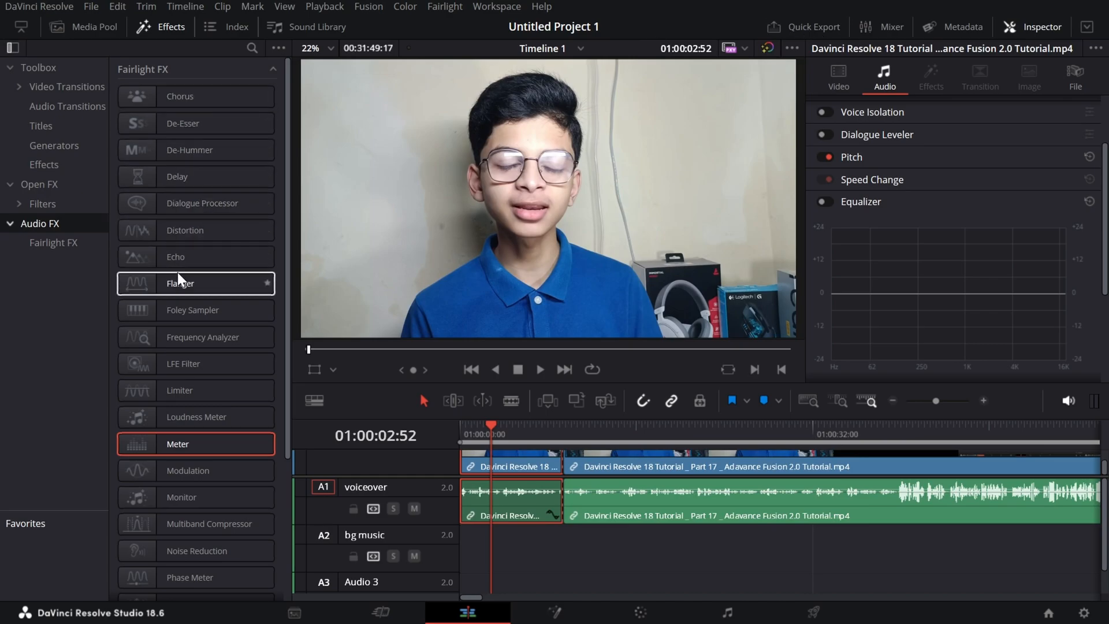
drag(155, 280, 483, 498)
drag(635, 115, 639, 88)
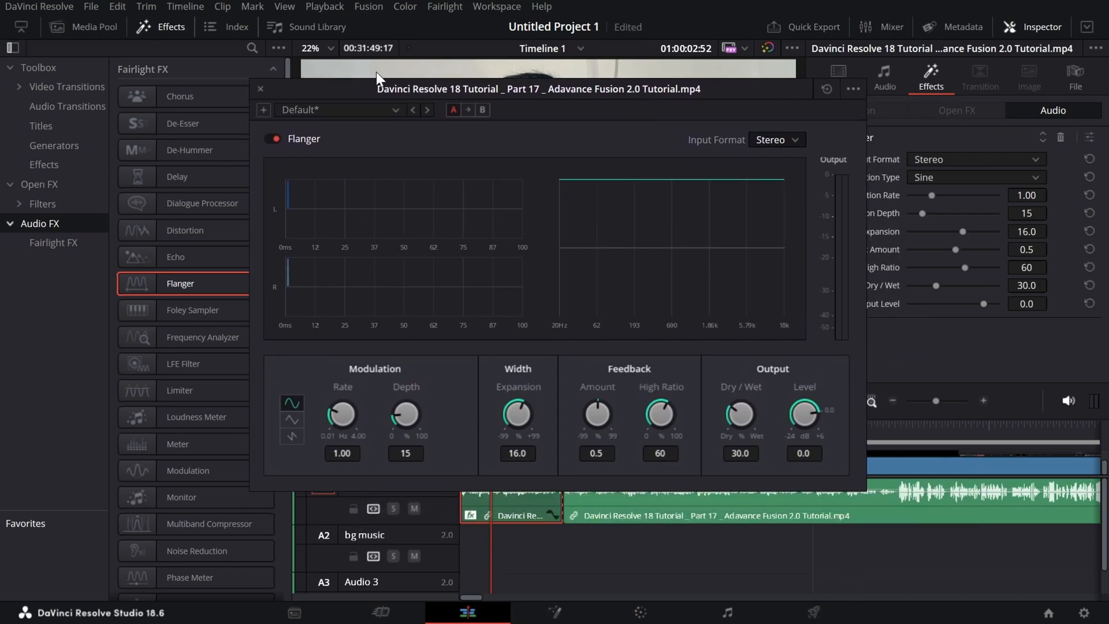
drag(588, 85, 913, 140)
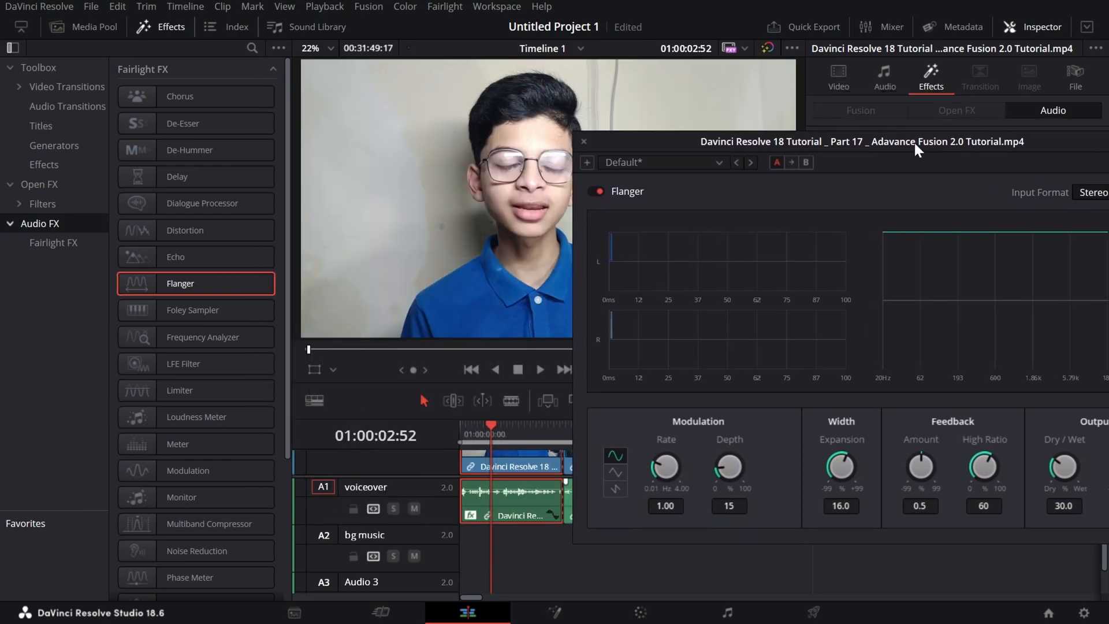
Load the Robo Voice preset in the Flanger and play the clip from near the start of the timeline.
click(719, 163)
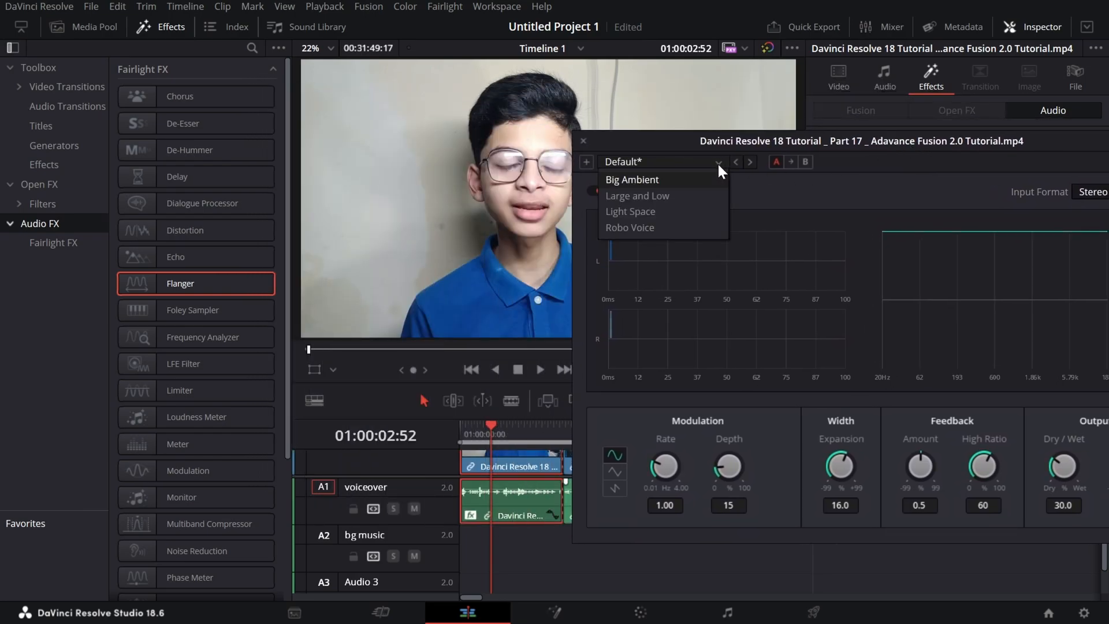
click(698, 231)
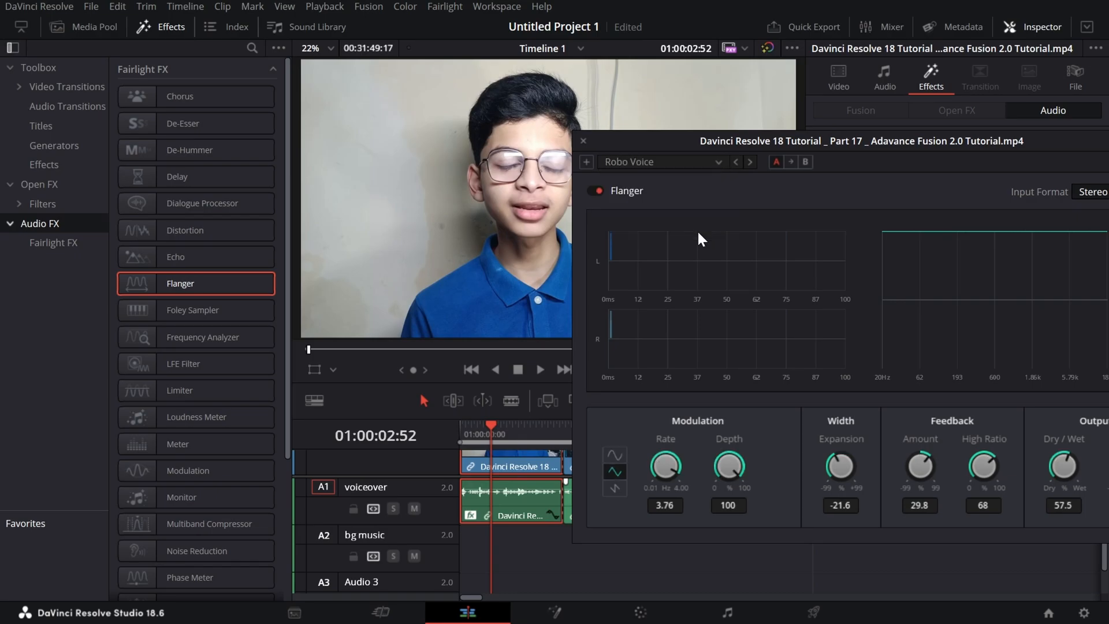
click(579, 563)
drag(483, 430, 462, 432)
key(space)
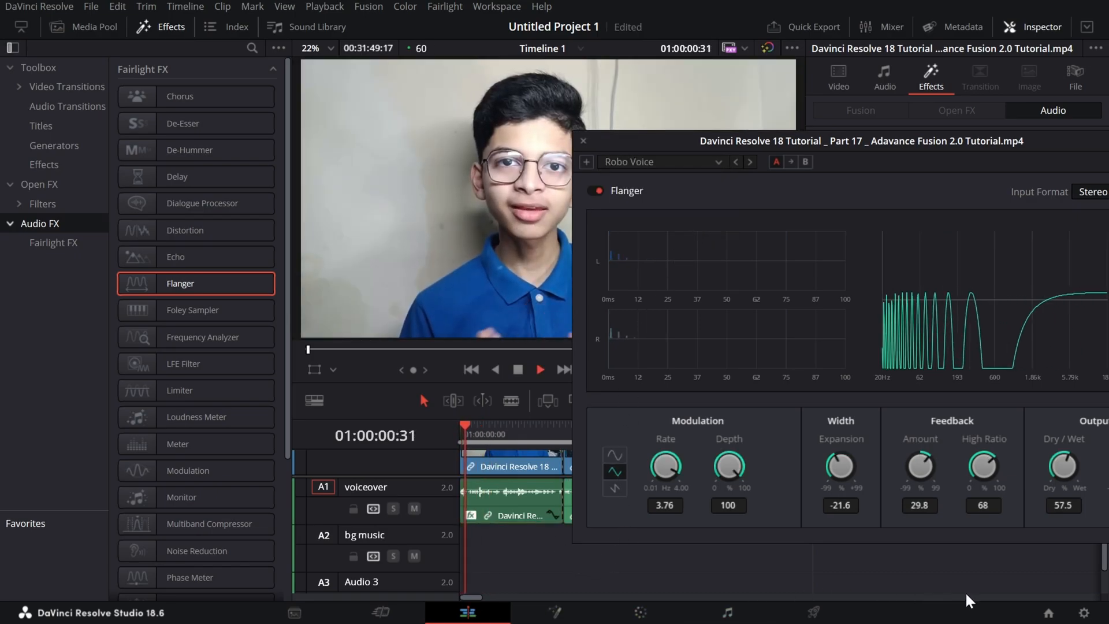
Stop playback, reposition the Flanger settings window over the viewer and close it.
key(space)
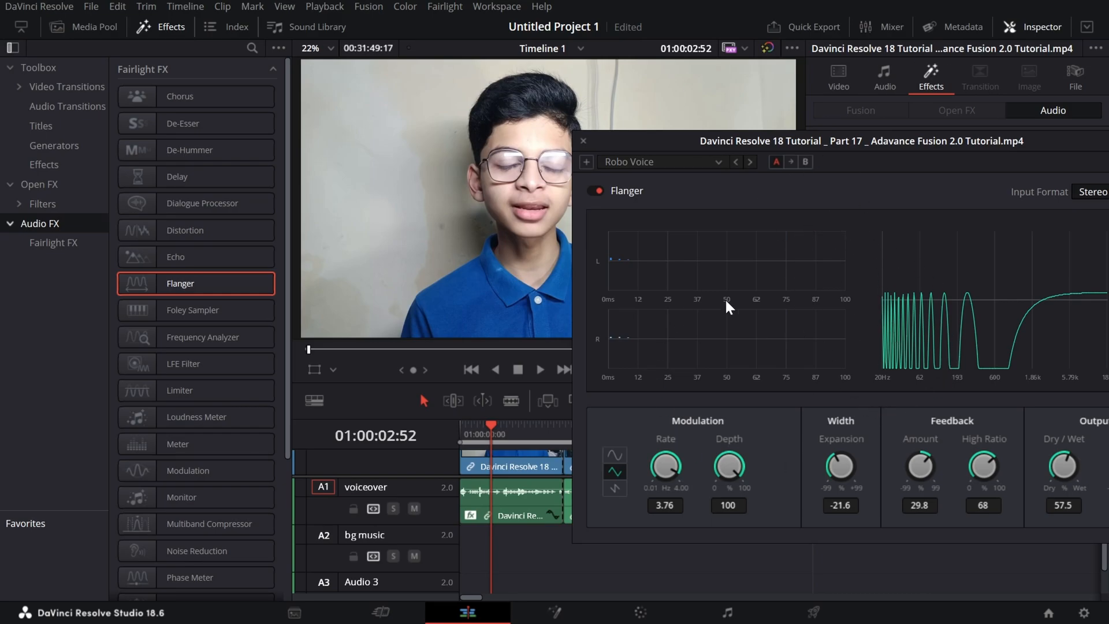
drag(934, 126, 746, 126)
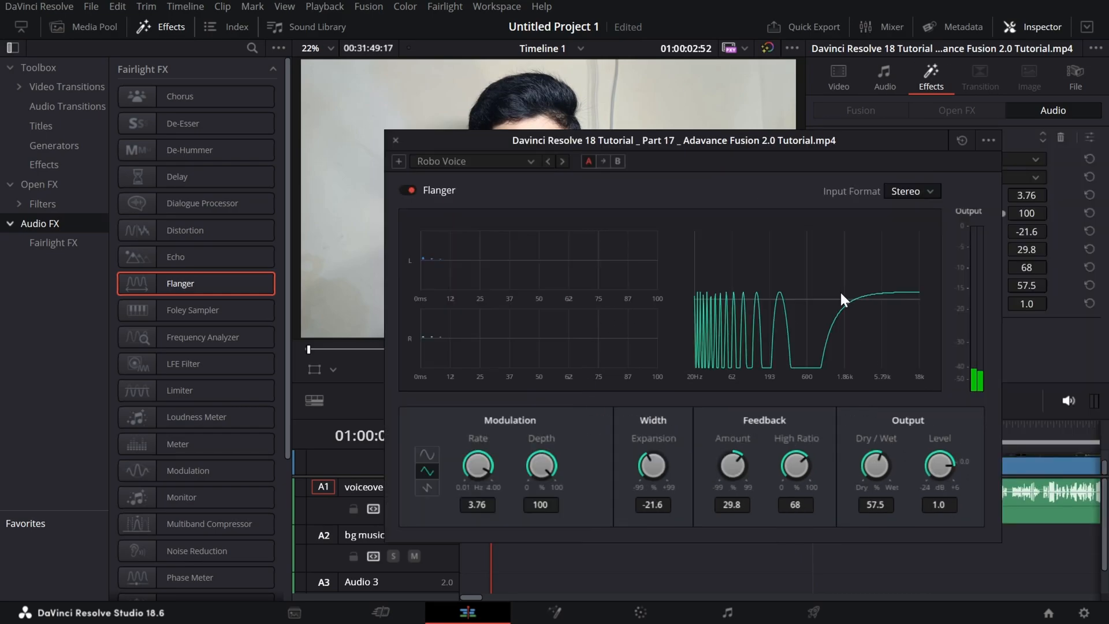
drag(692, 136, 579, 97)
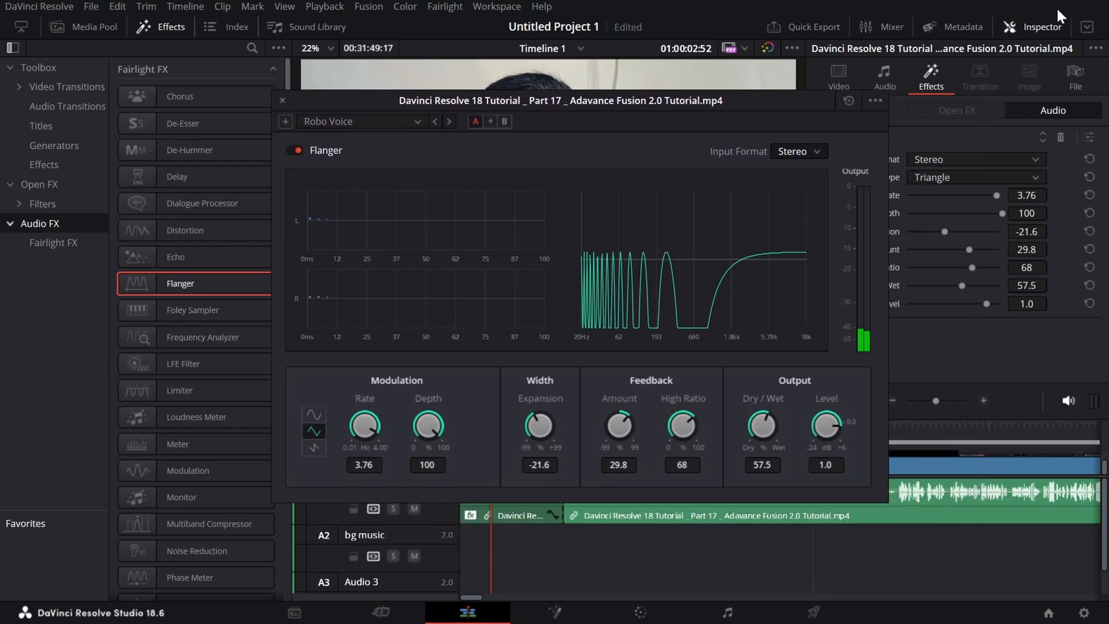
drag(764, 100, 666, 101)
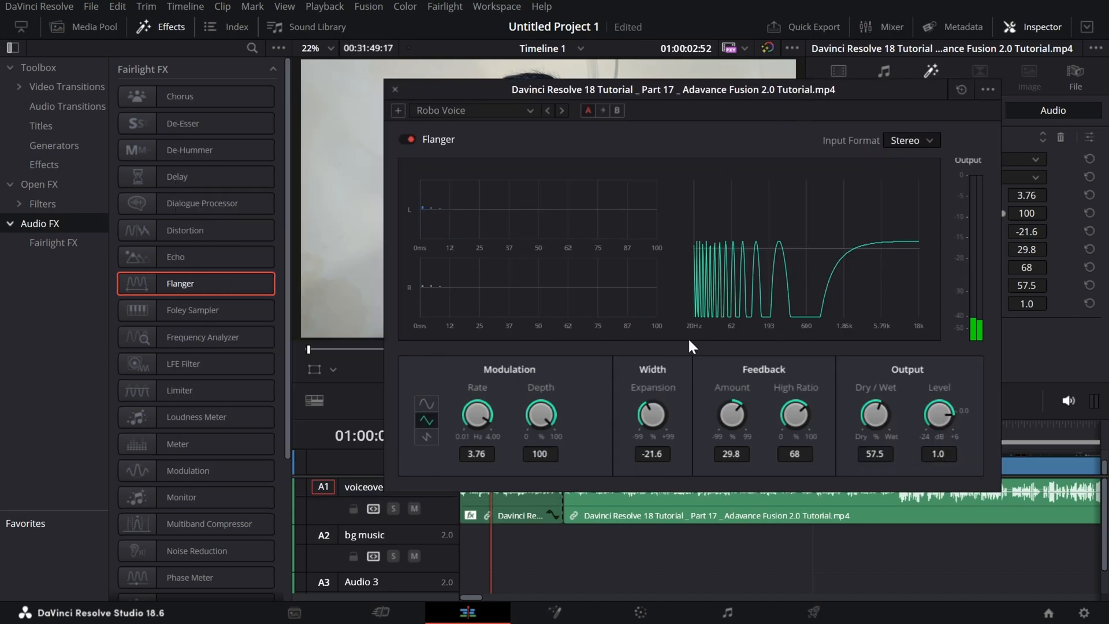
click(394, 90)
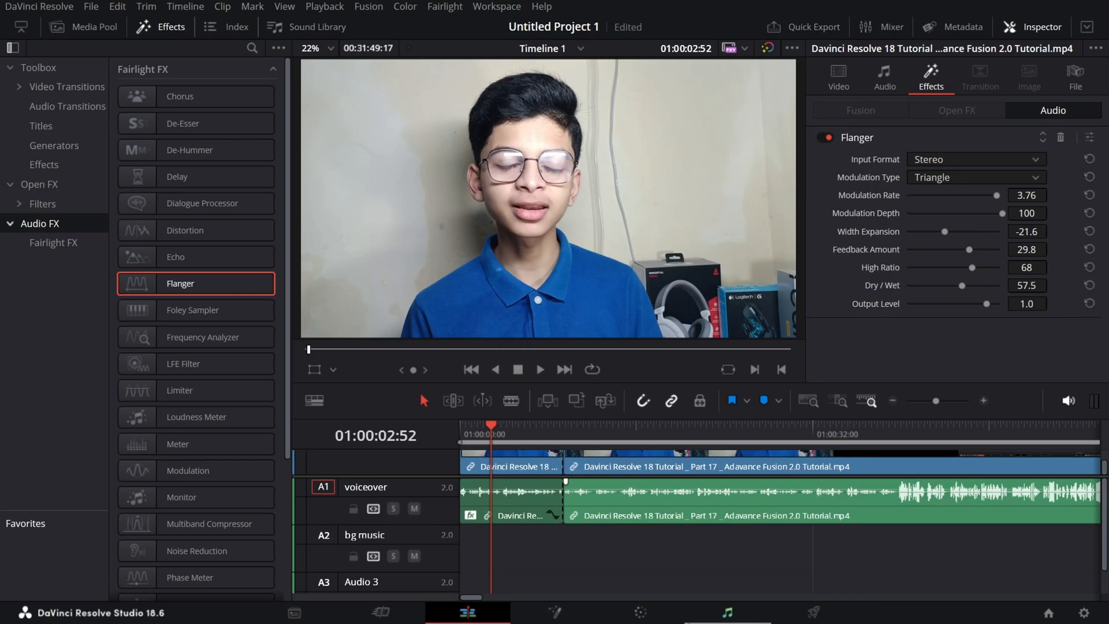
Glance at the Fairlight page, return to the Edit page, hide the effects library and enlarge the timeline area.
click(744, 618)
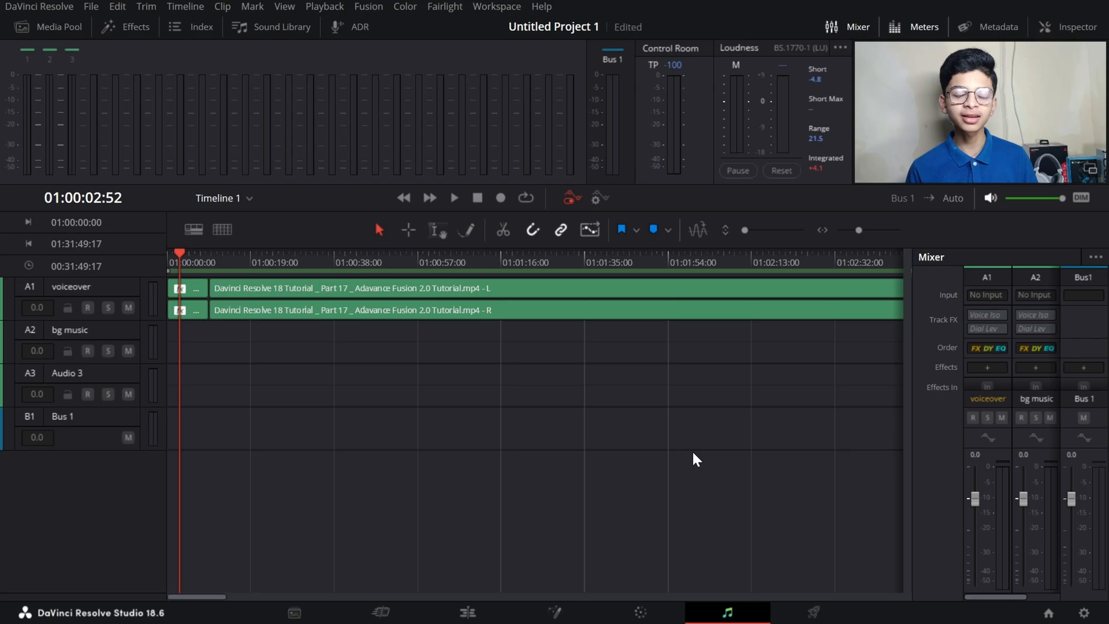
click(468, 613)
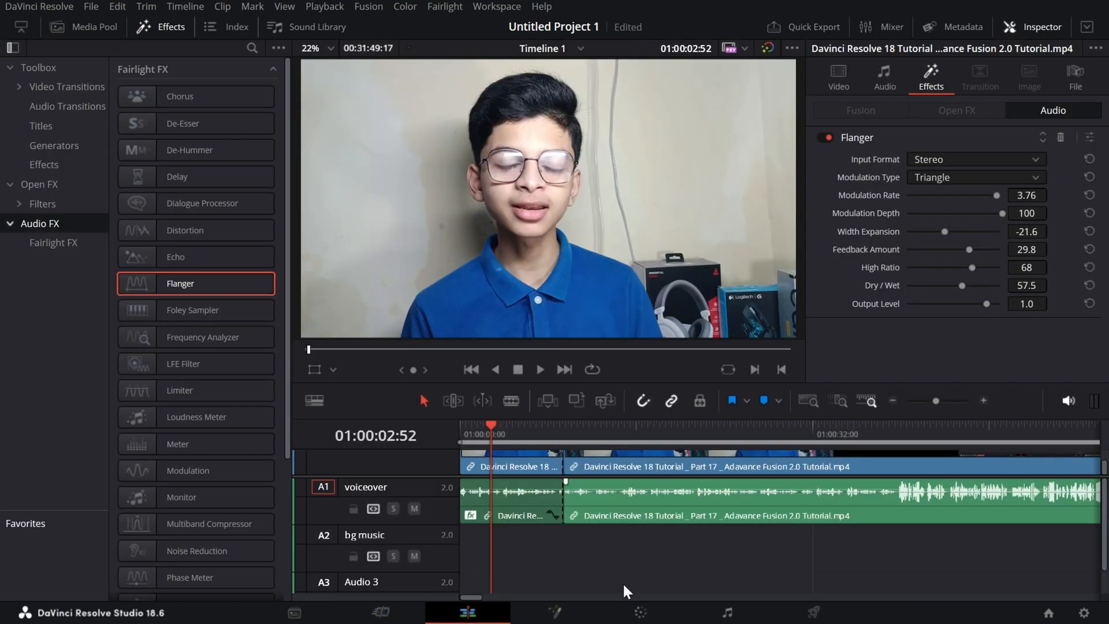
click(154, 31)
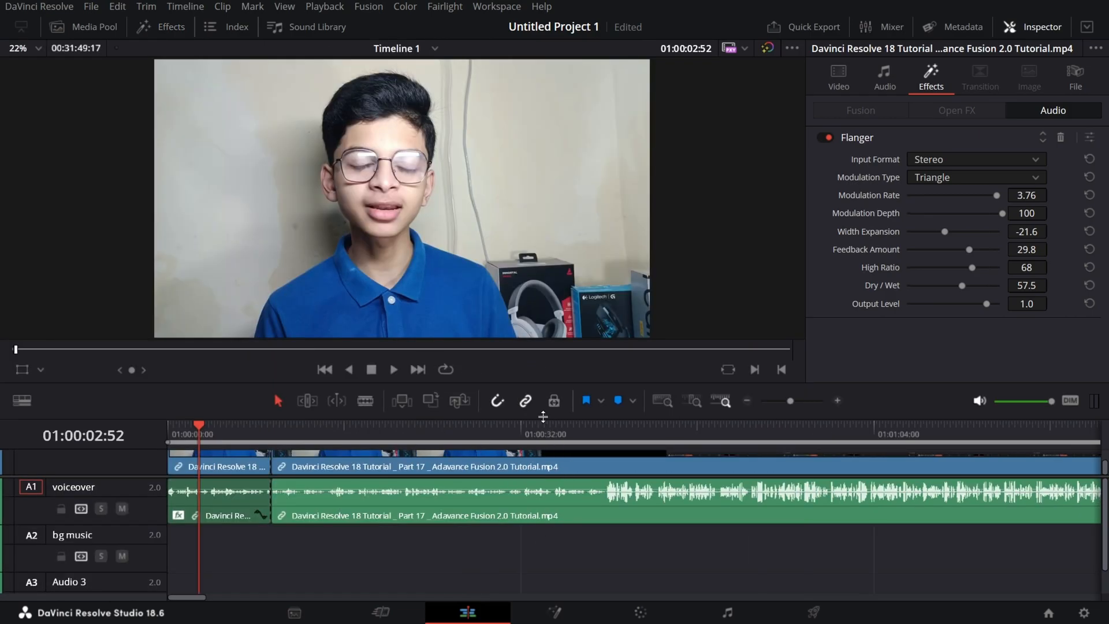
drag(541, 417, 541, 216)
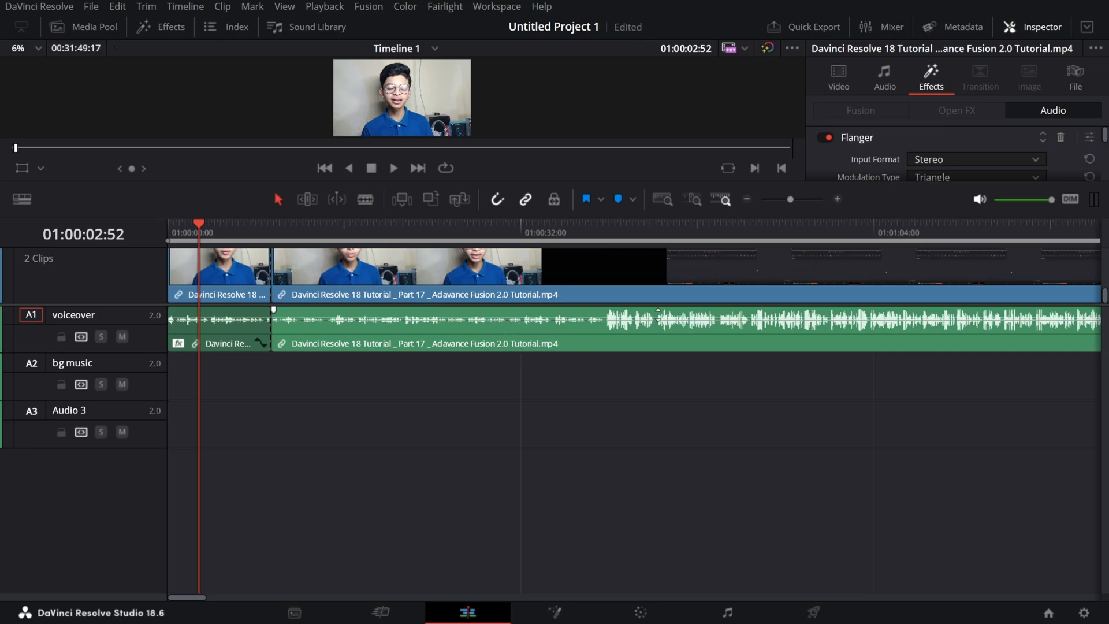
drag(514, 320, 483, 321)
Show the Mixer and lower the voiceover track's fader to -0.8.
click(886, 30)
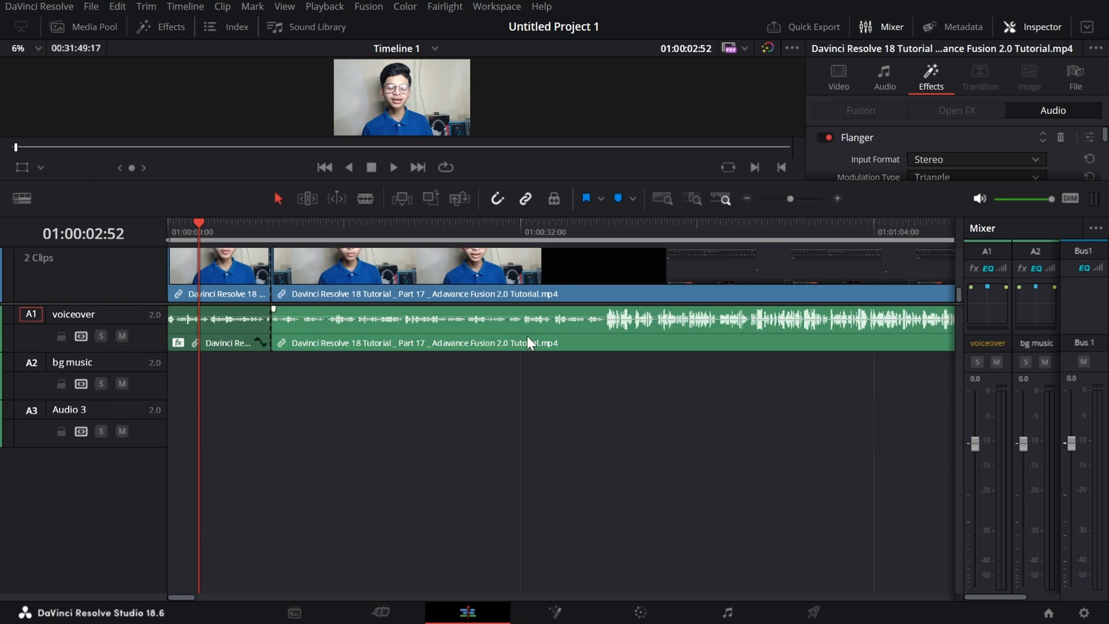
click(976, 445)
drag(976, 445, 976, 448)
On the Fairlight page, return the playhead to the timeline start and briefly view the Media Pool and effects library.
click(727, 613)
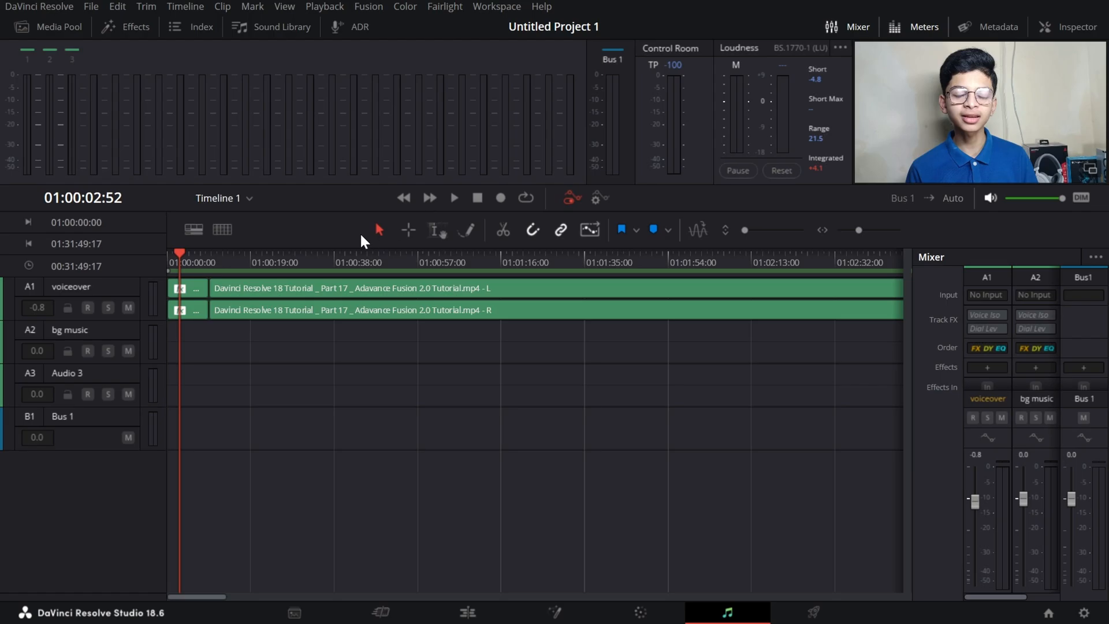
click(173, 258)
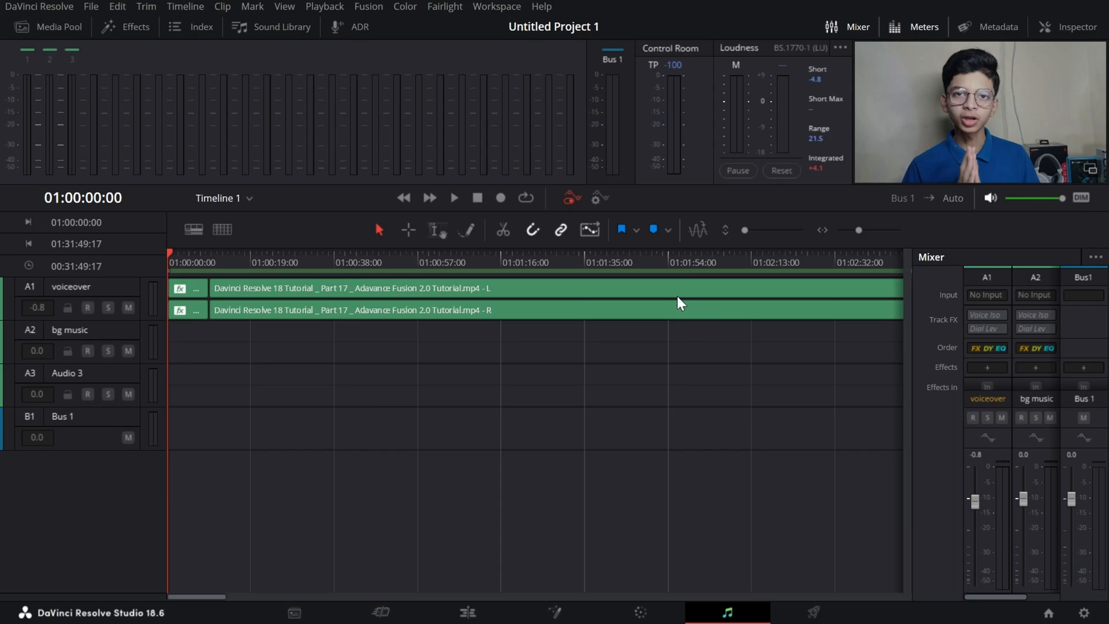
click(30, 31)
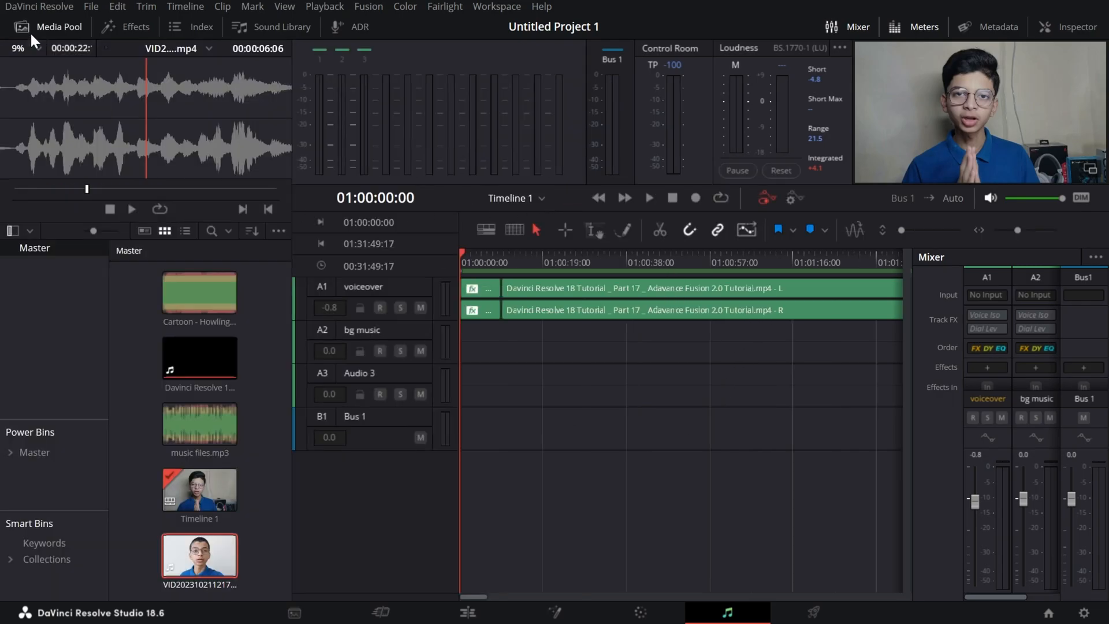
click(30, 32)
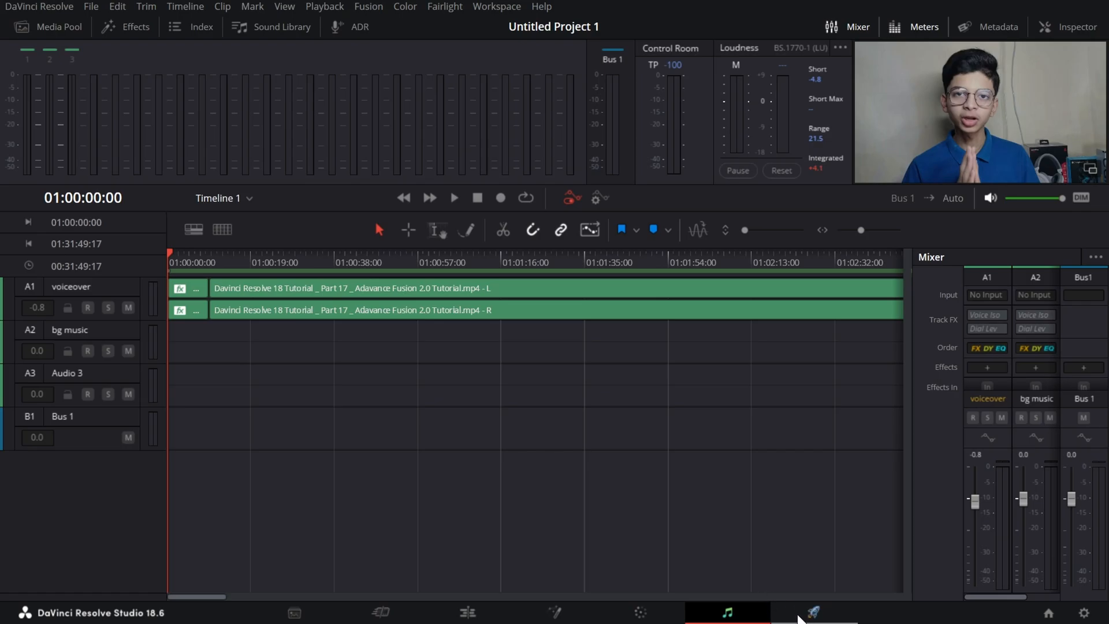
click(143, 27)
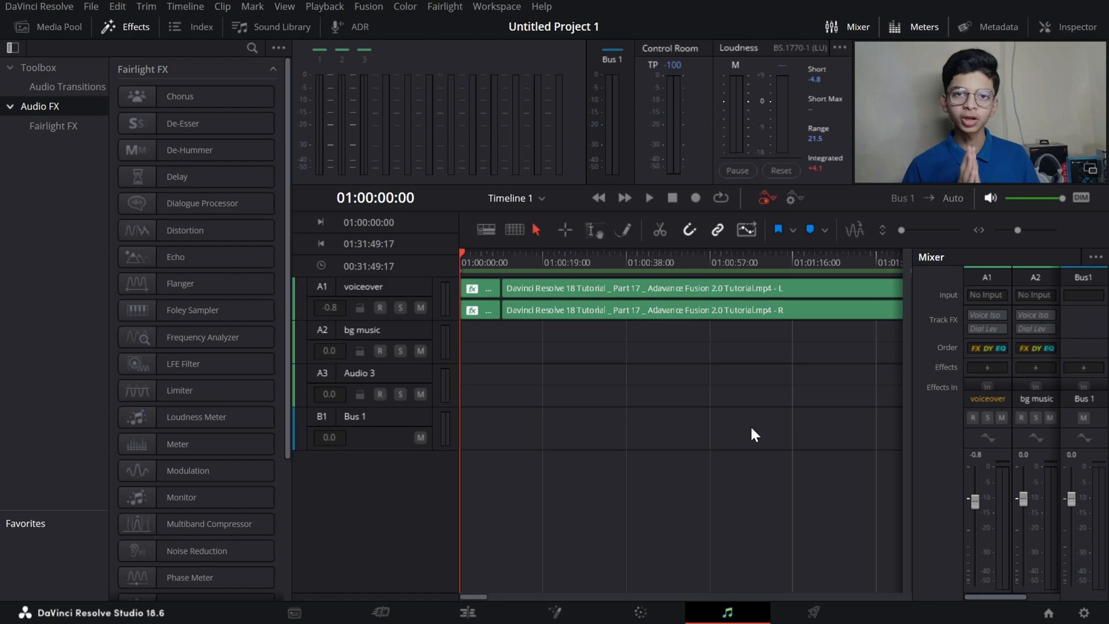
click(149, 30)
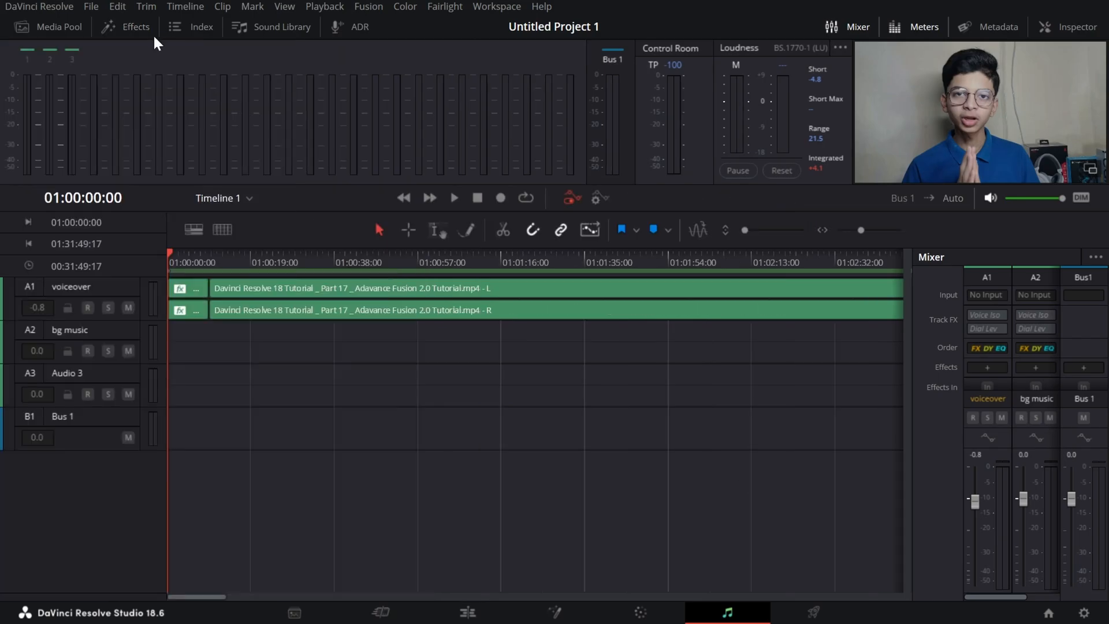
Show the track index, examine its track columns, and enable both Solo and Mute on the voiceover track.
click(184, 37)
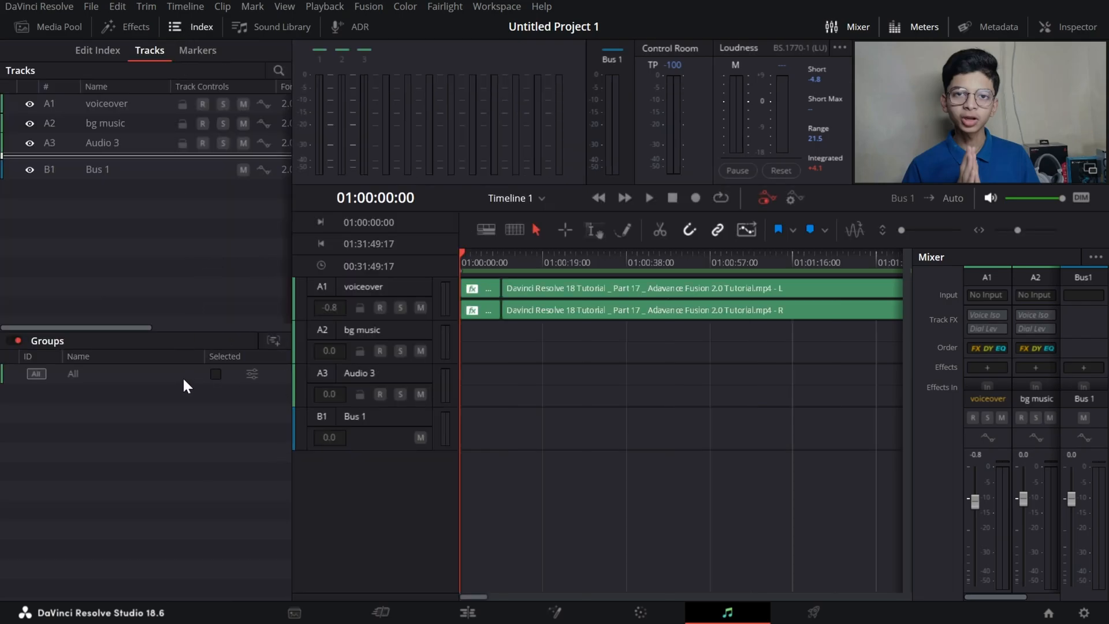
drag(70, 332, 206, 330)
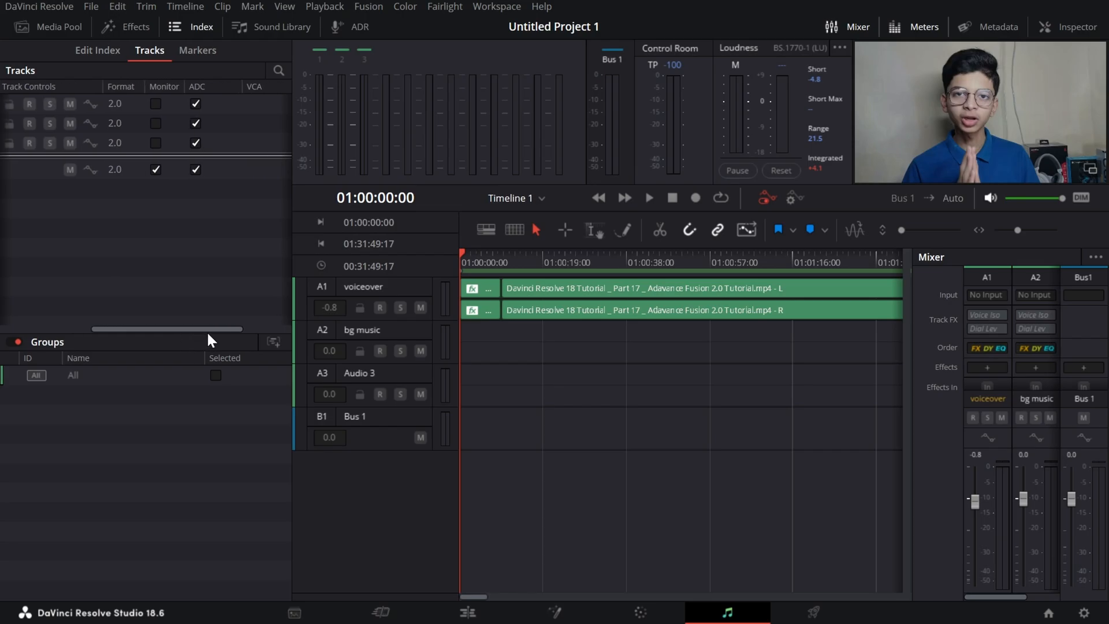
click(401, 308)
click(420, 308)
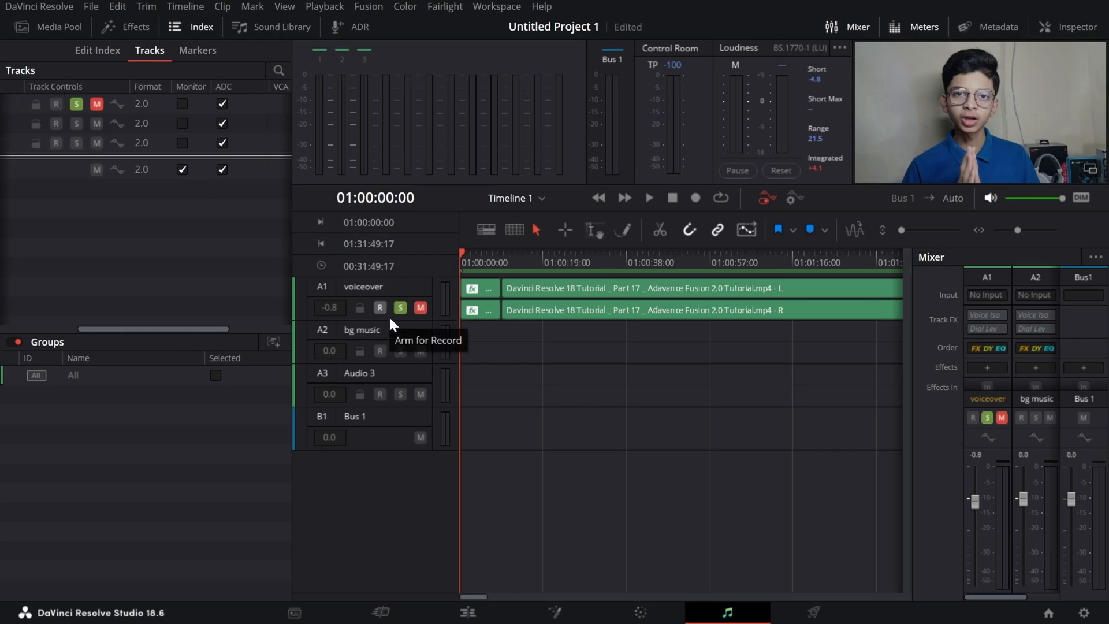
drag(120, 326, 67, 318)
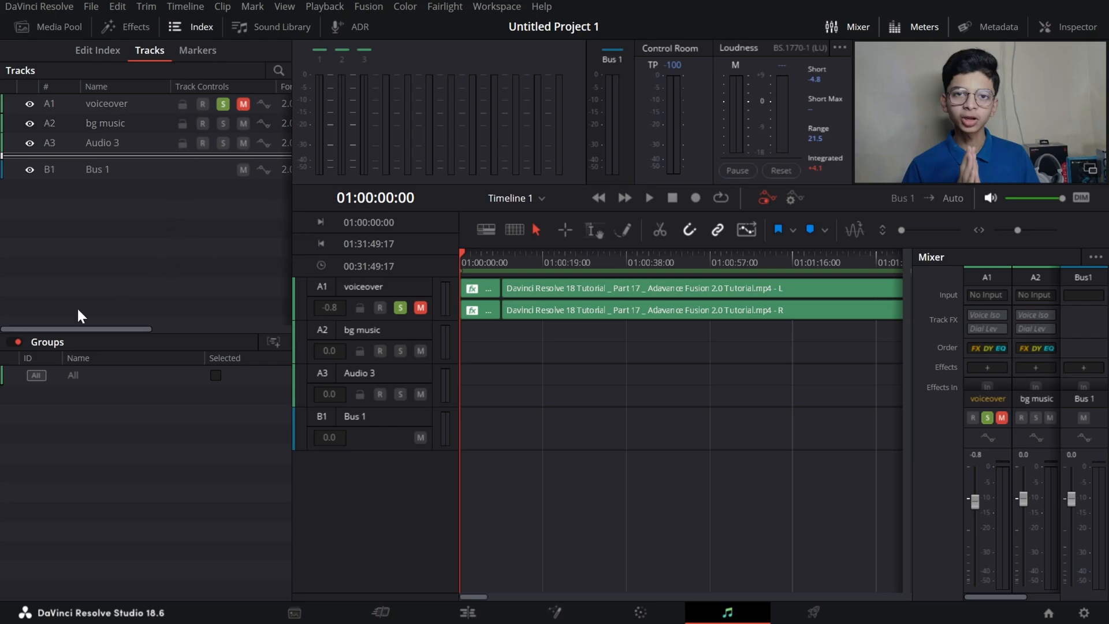
drag(42, 327, 104, 346)
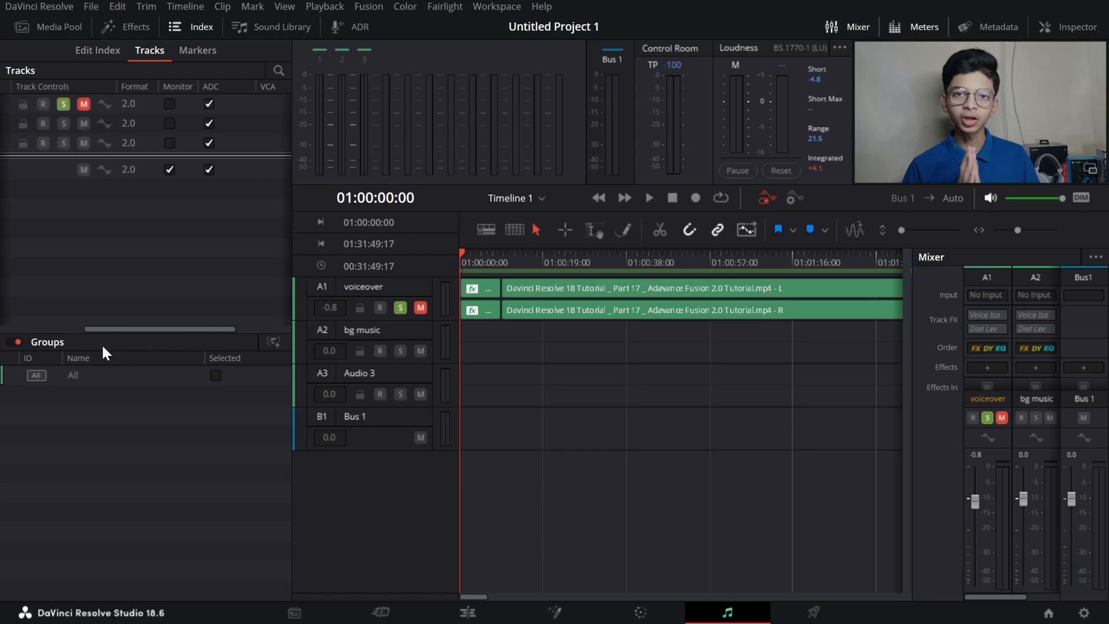
View the Sound Library, clear its search text and hide it again.
click(256, 33)
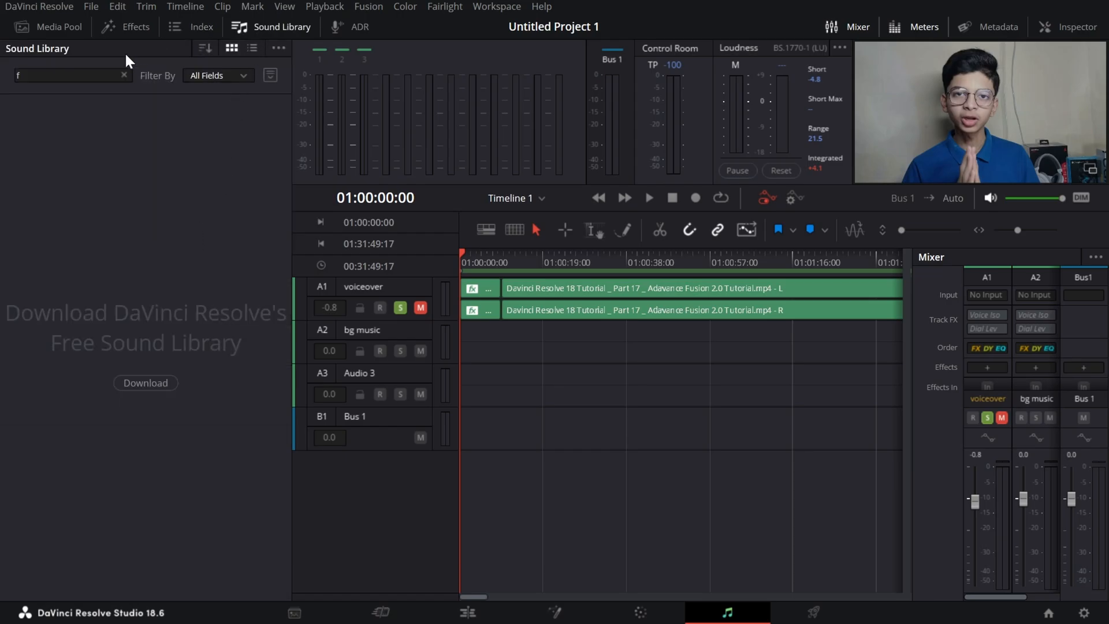
click(123, 76)
click(263, 28)
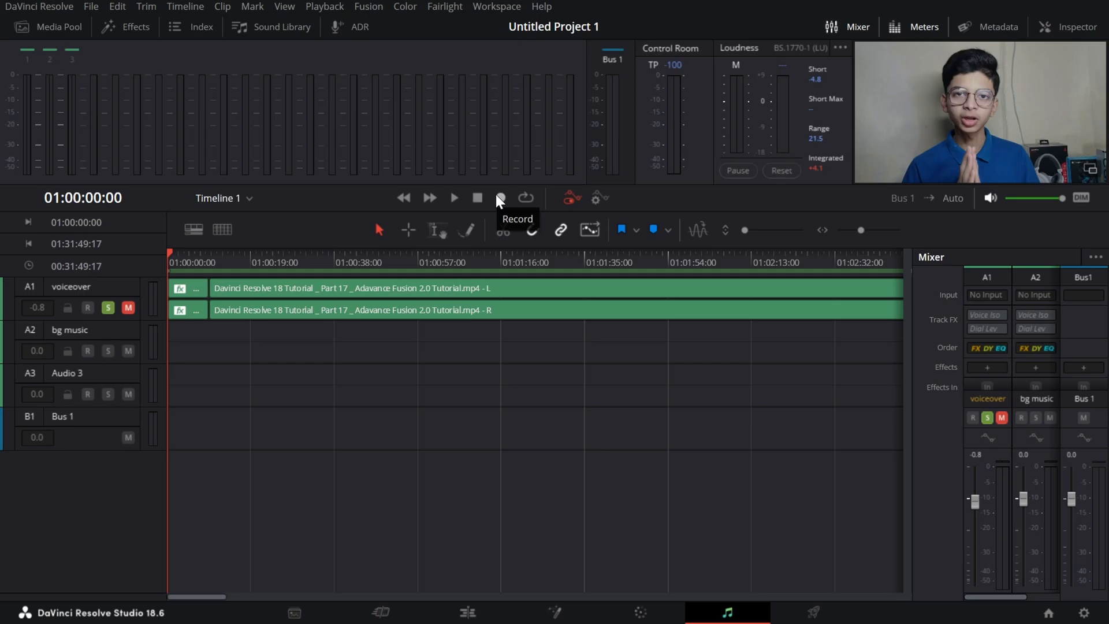
Patch the microphone from Audio Inputs to the voiceover-L and voiceover-R track inputs and close the patching window.
click(978, 290)
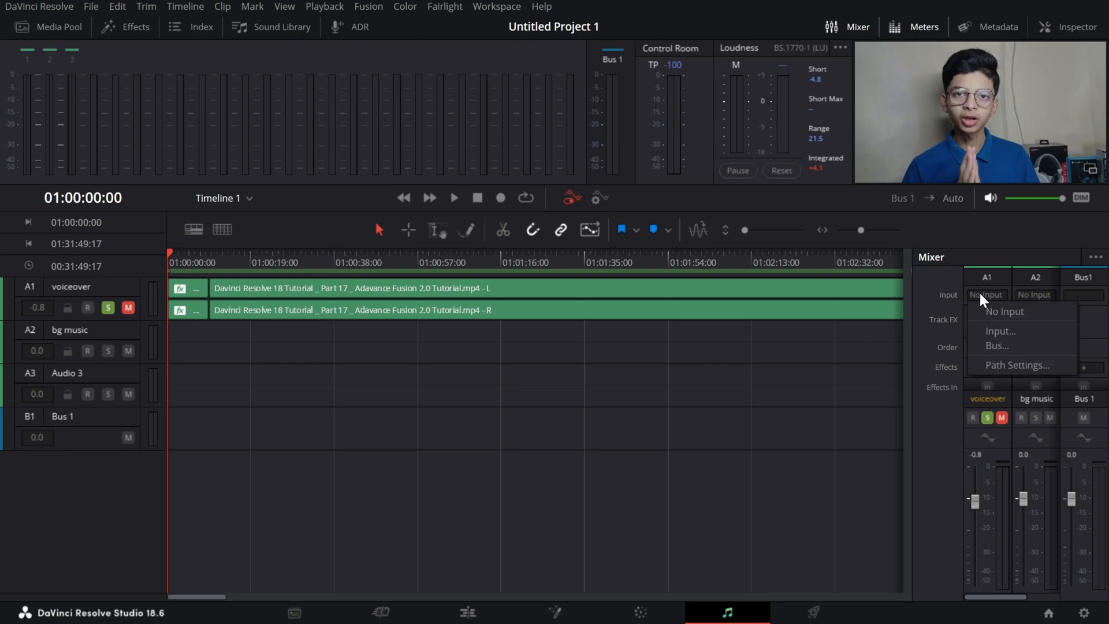
click(998, 310)
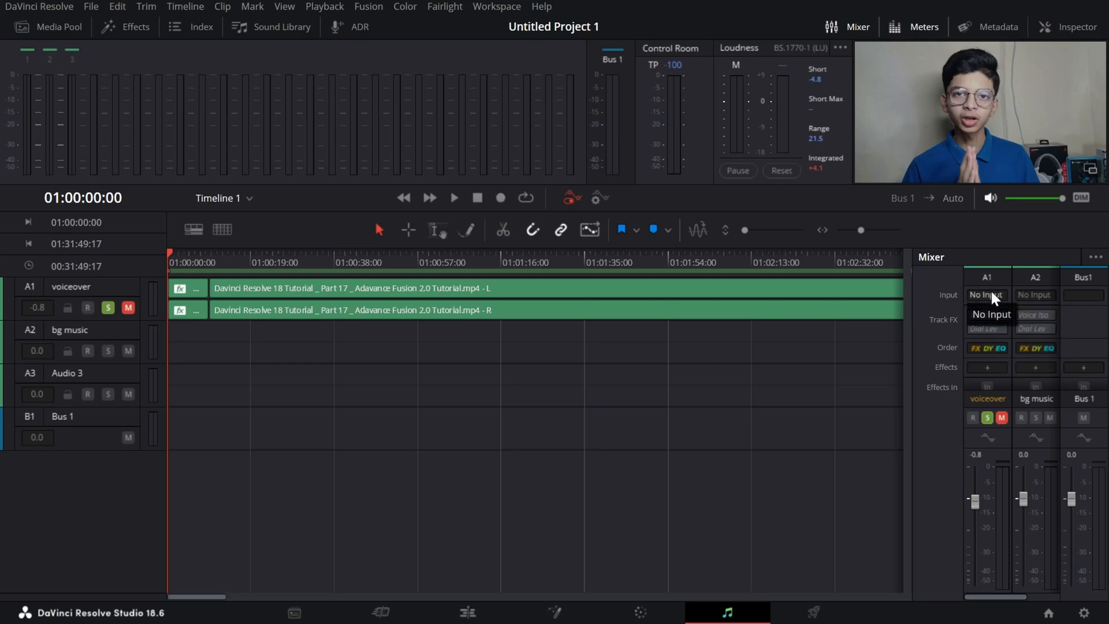
click(991, 289)
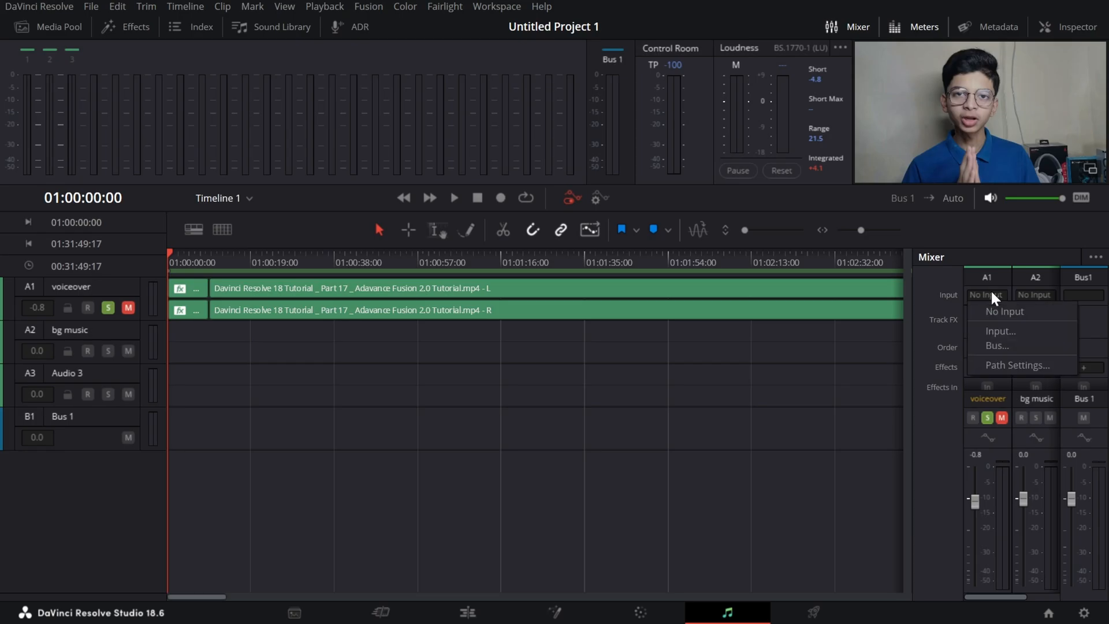
click(998, 328)
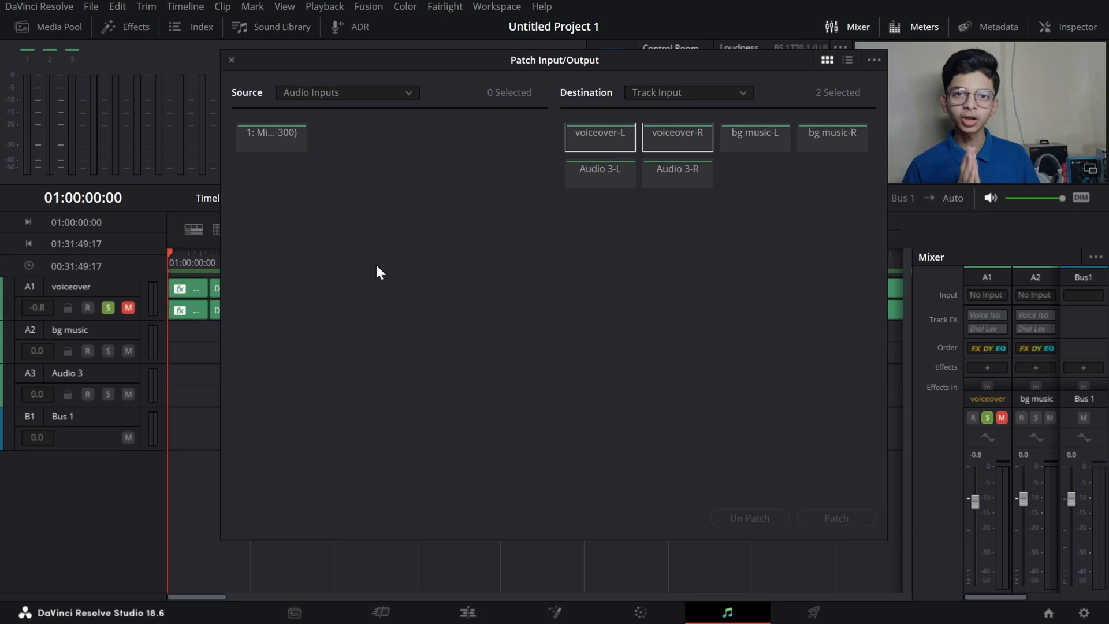
drag(671, 60, 936, 34)
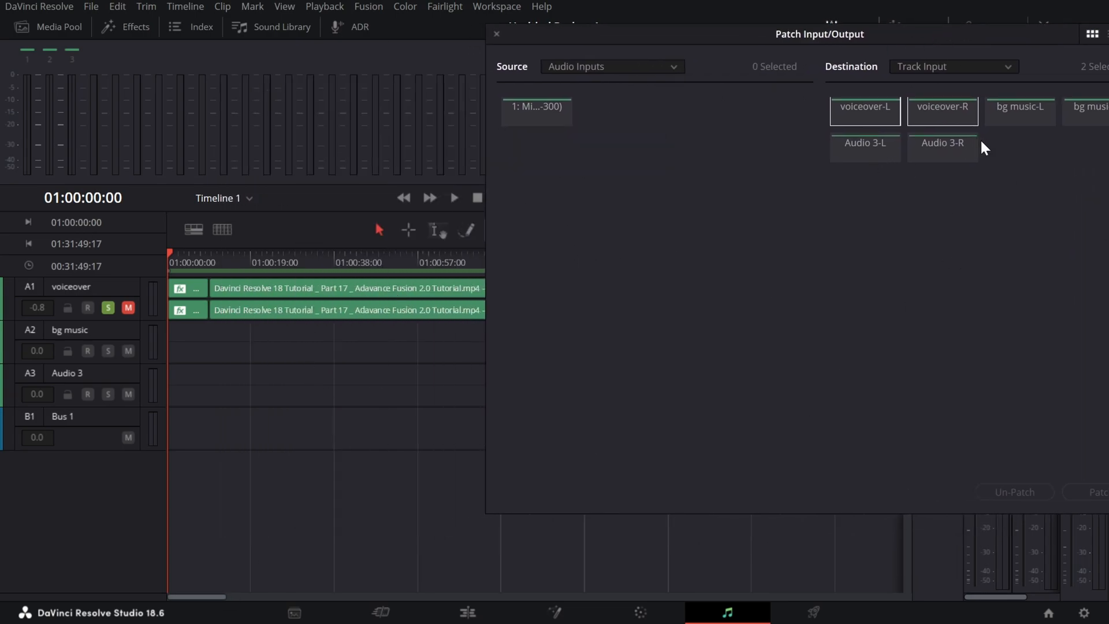
click(544, 124)
drag(755, 44, 486, 69)
click(835, 523)
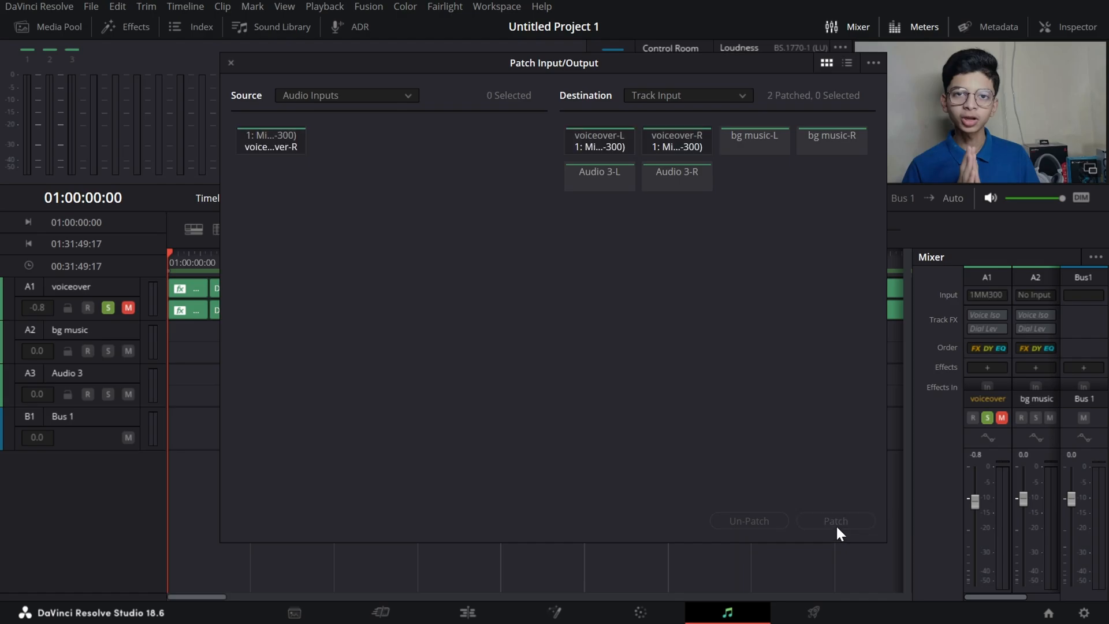
click(231, 63)
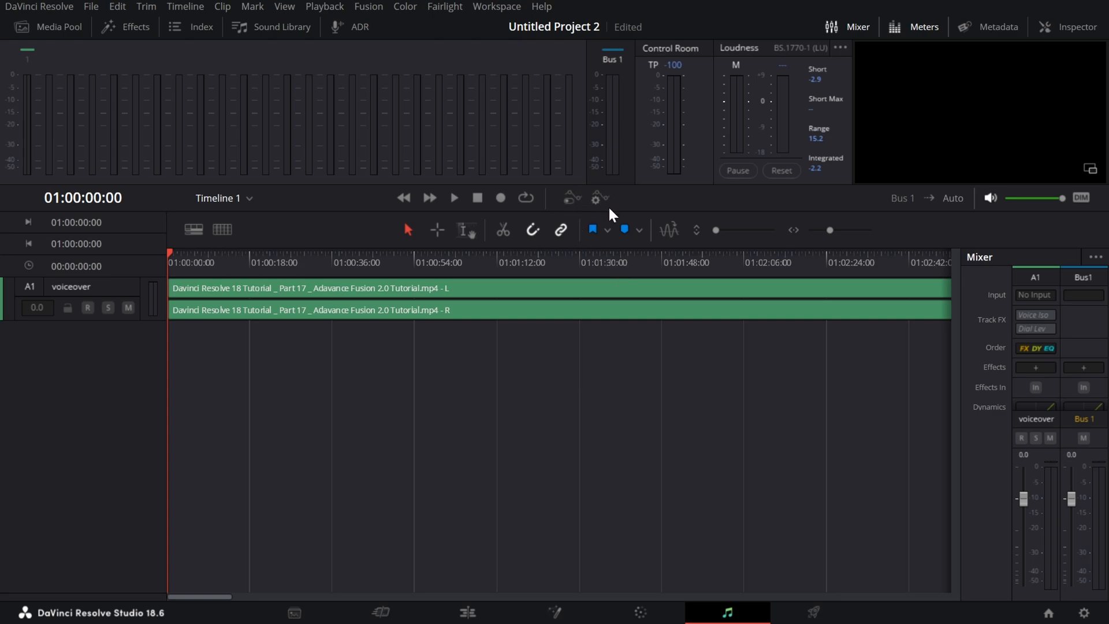
Toggle automation on and off, then briefly display the automation options in Untitled Project 2.
click(573, 199)
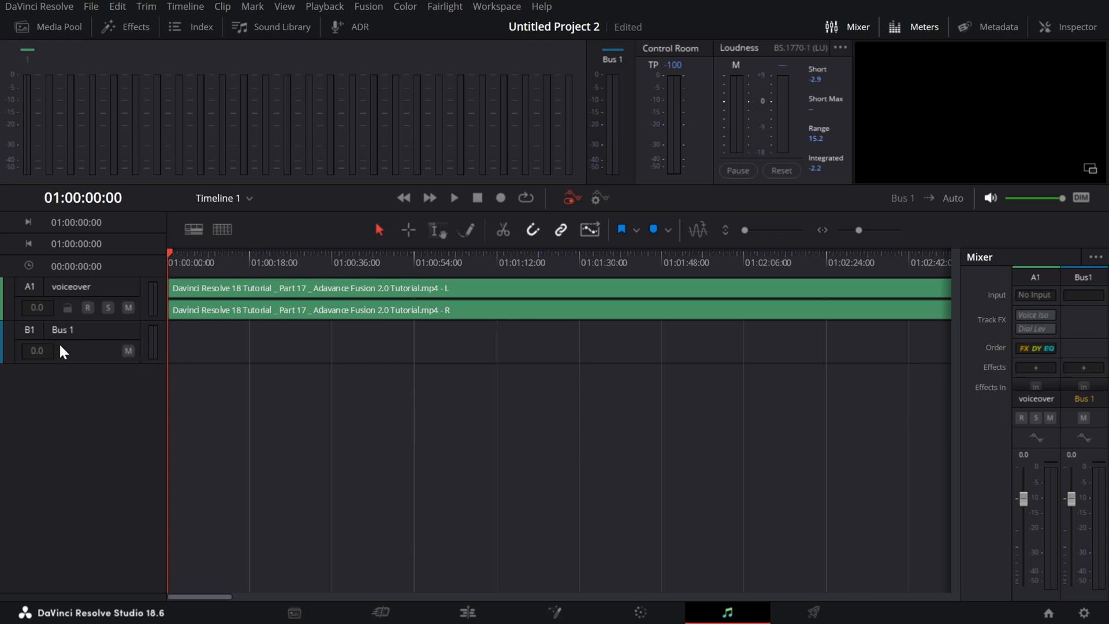
click(571, 200)
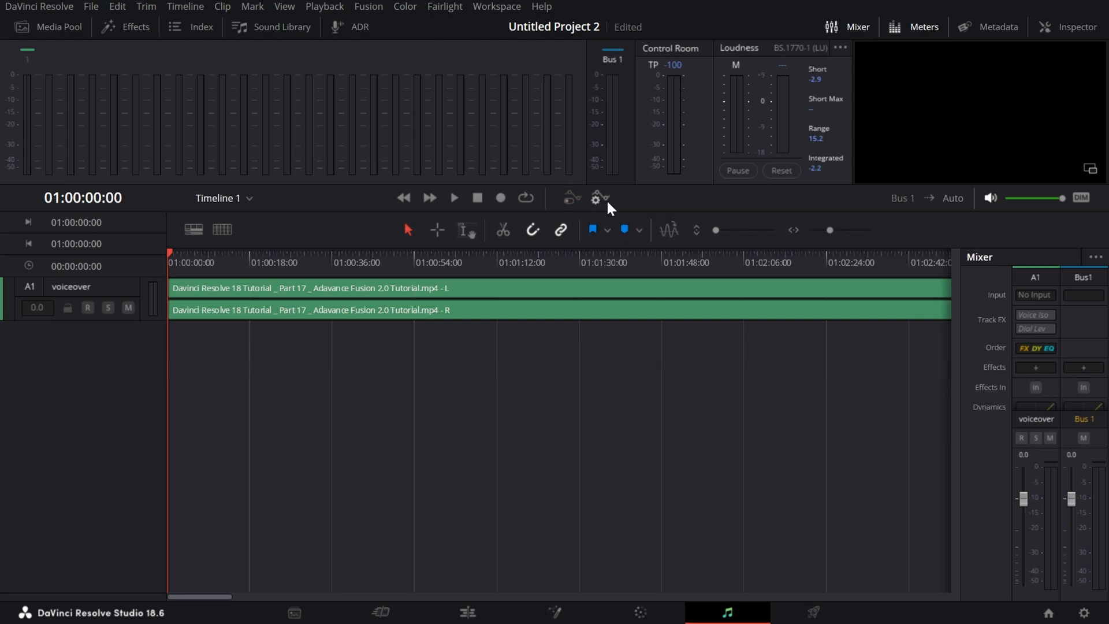
click(604, 199)
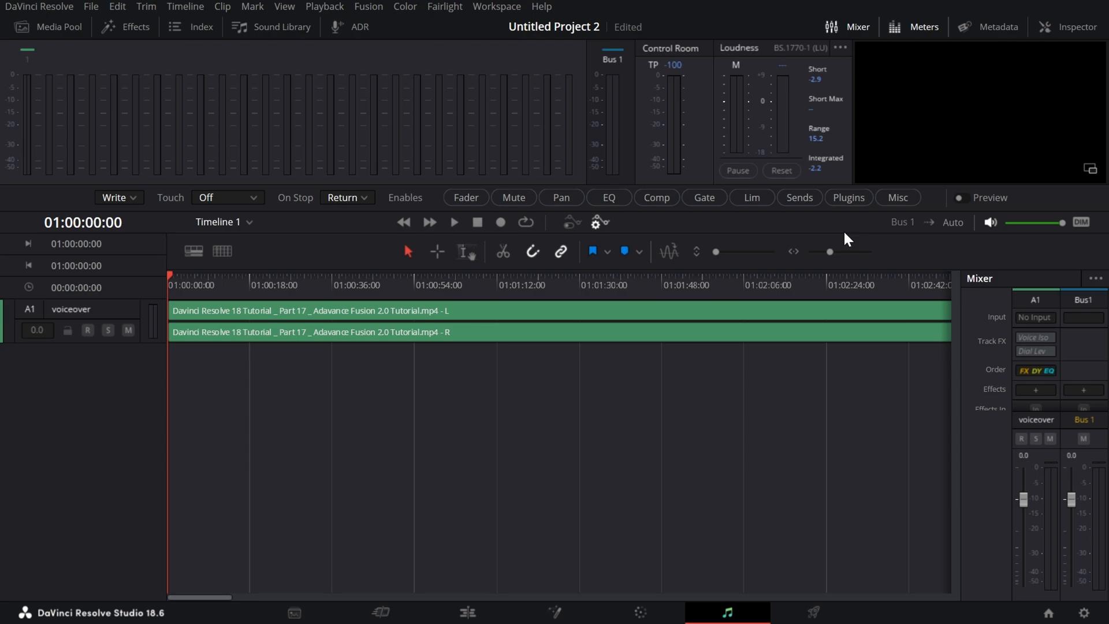
click(597, 222)
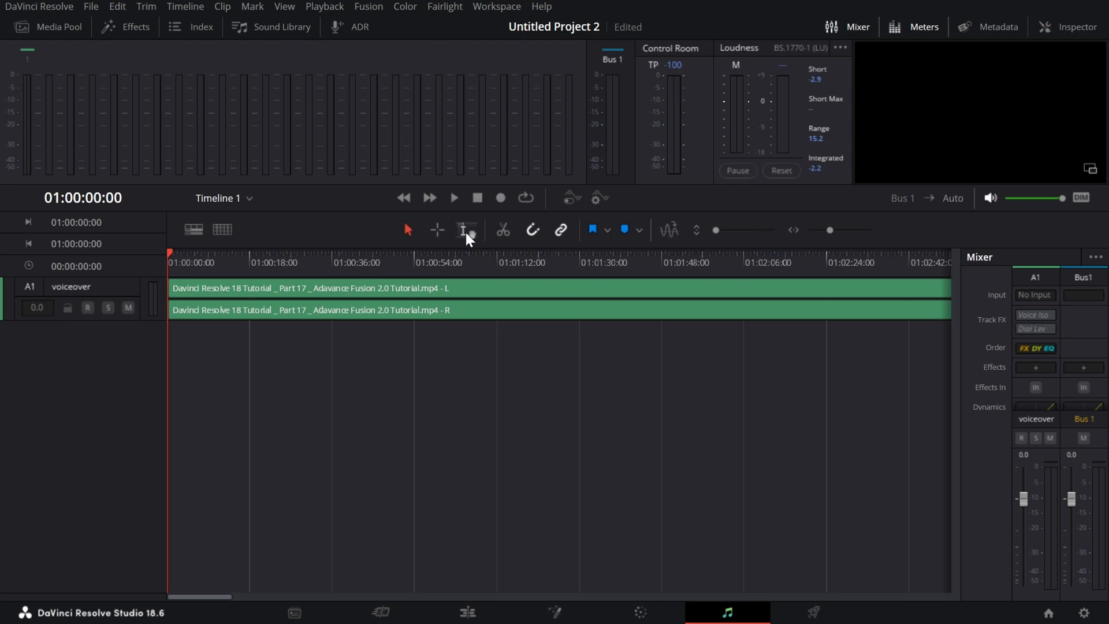
Select the range from 01:00:36:16 to 01:02:12:07 on the voiceover track using range selection.
click(437, 229)
key(ctrl+a)
drag(335, 401, 773, 330)
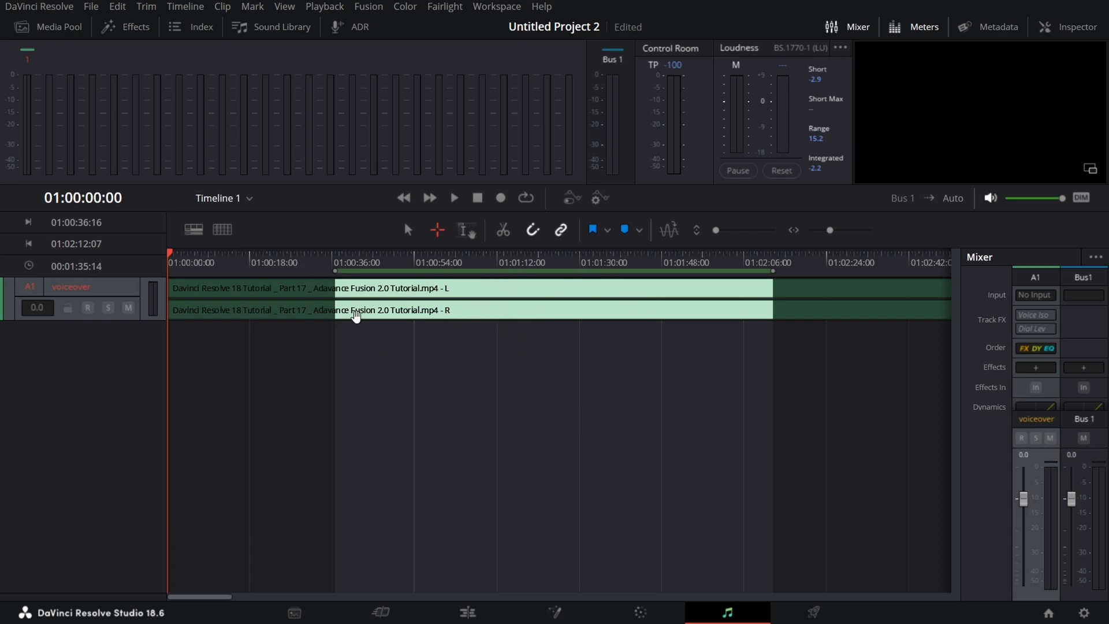
Turn on full waveforms in the track display options and clear the selected range on the voiceover track.
click(195, 232)
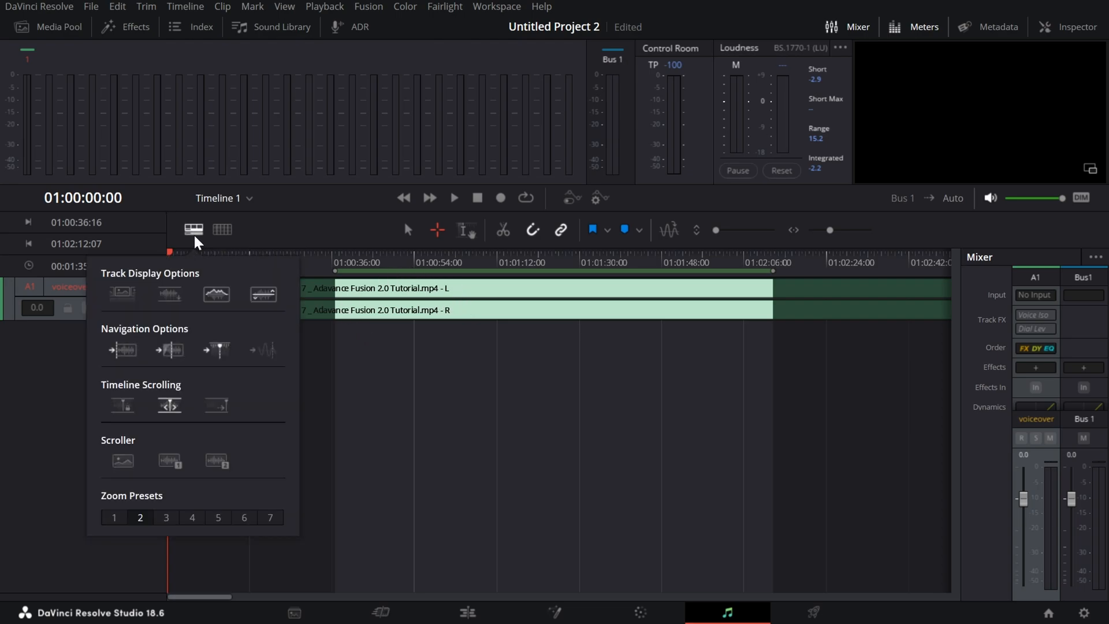
click(172, 296)
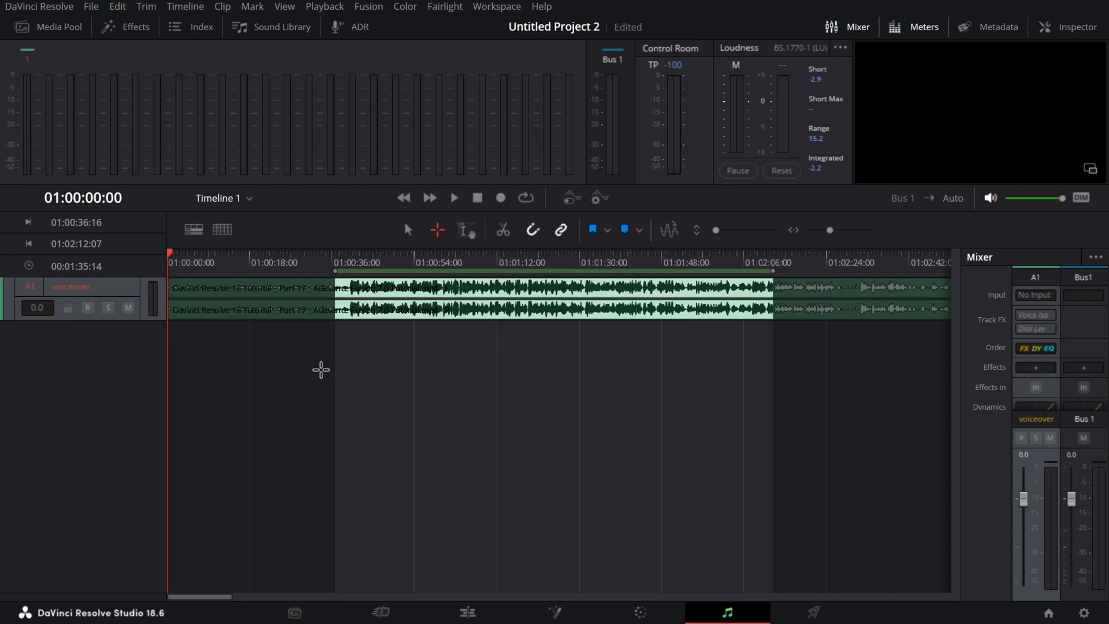
click(321, 369)
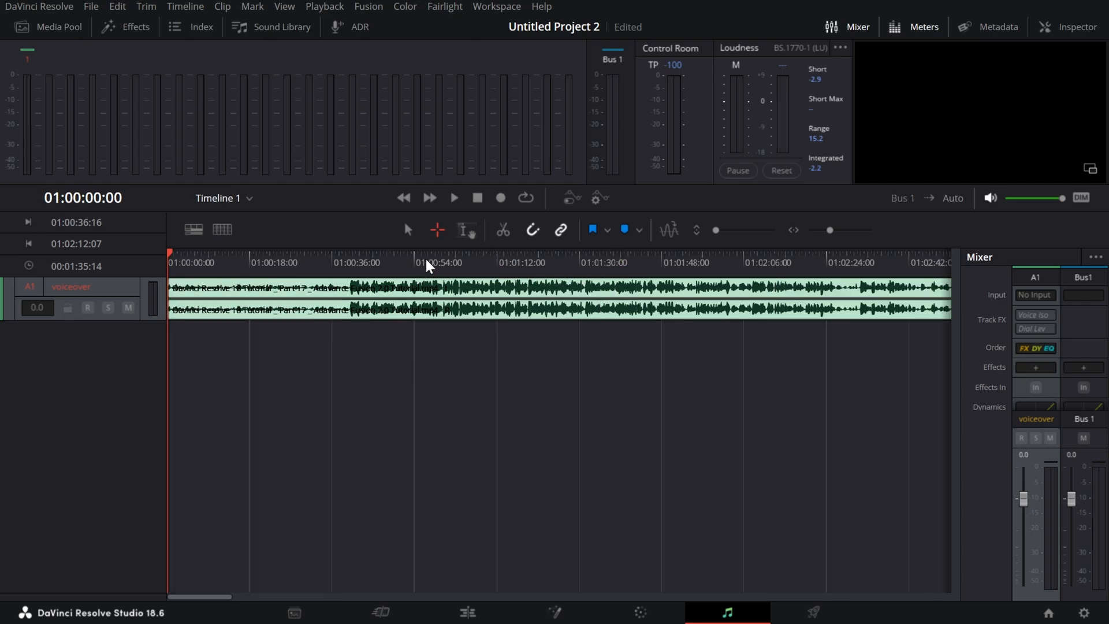
Try focus mode by selecting 01:00:30:13 to 01:02:02:01 and 01:00:37:00 to 01:01:25:12 on the voiceover track, clearing each range.
click(469, 239)
drag(726, 315, 306, 326)
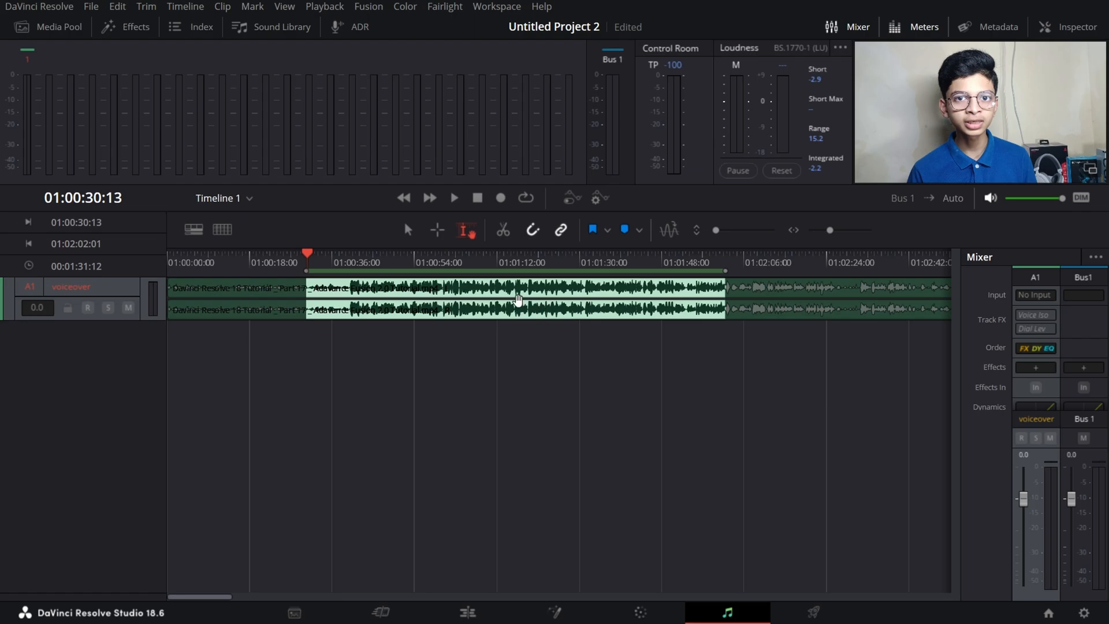
click(586, 316)
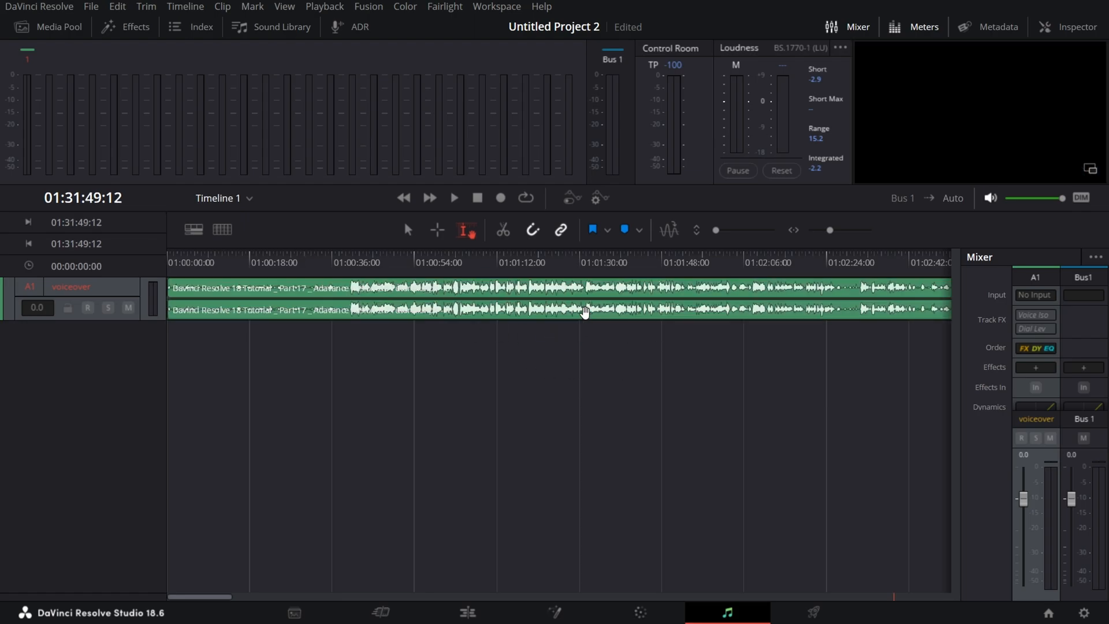
drag(559, 370, 338, 314)
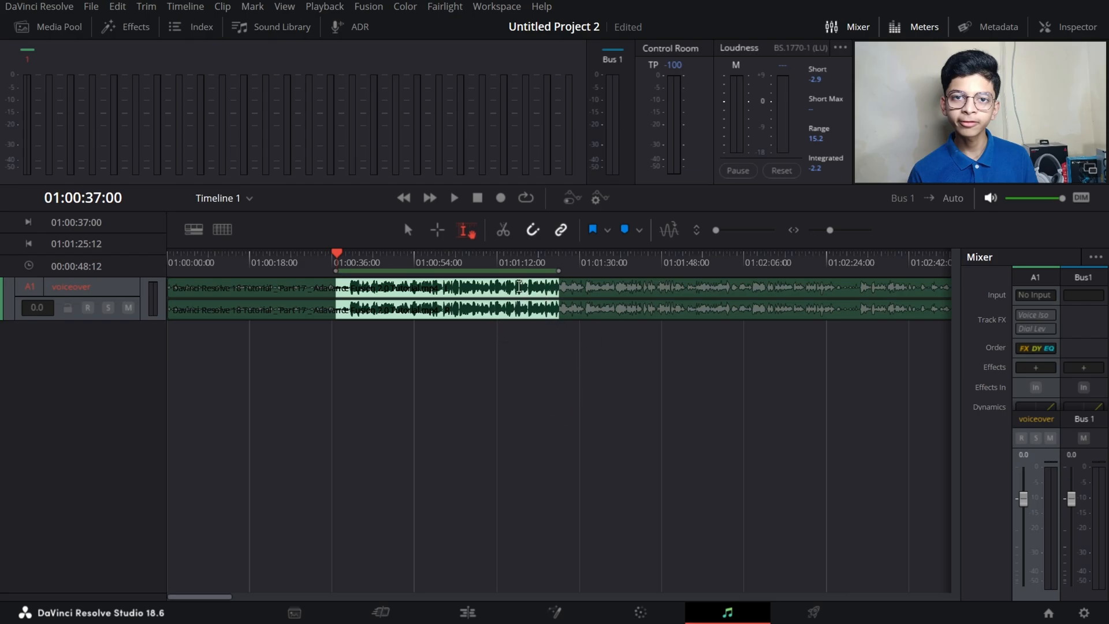
click(487, 355)
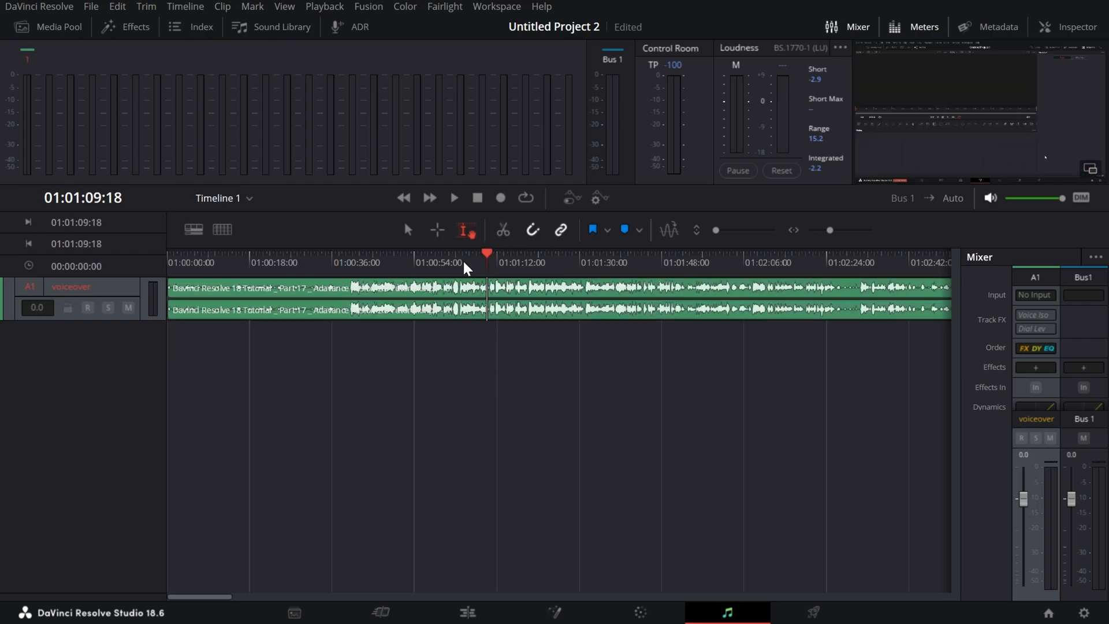
Select the range from 01:00:11:00 to 01:02:19:21 in range mode and return to the normal selection mode.
click(438, 229)
drag(807, 355, 218, 256)
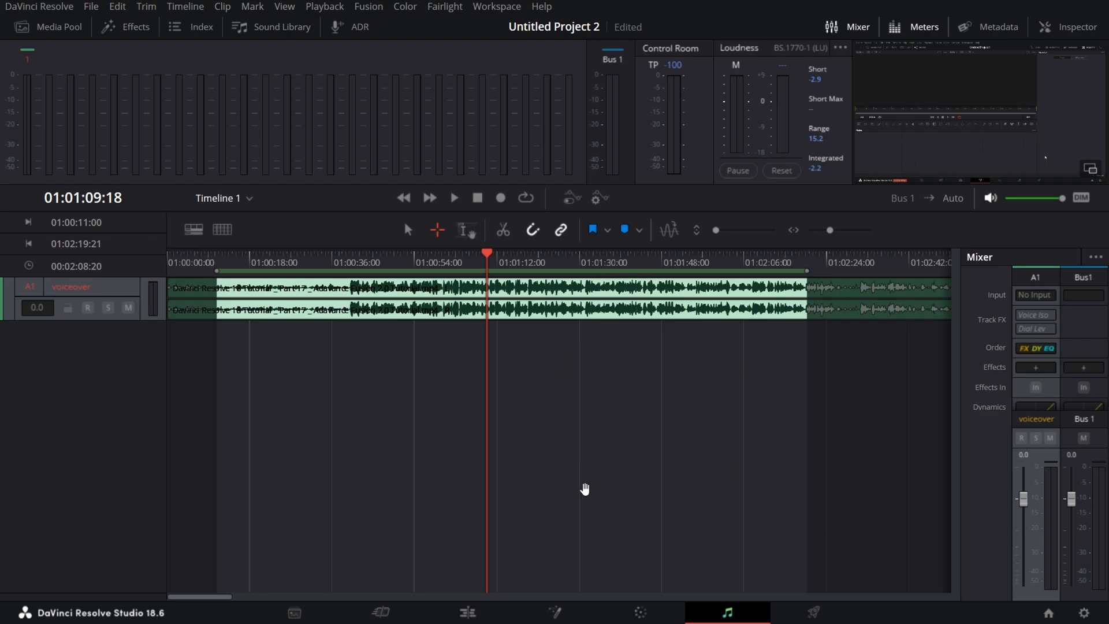
click(543, 349)
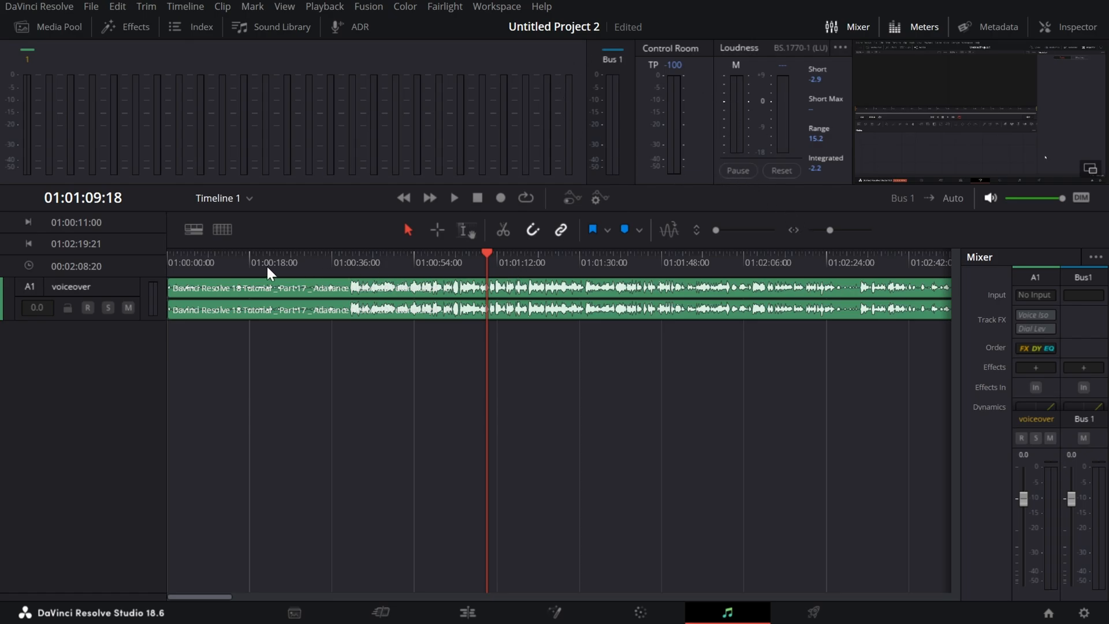
Mute the monitoring output and play the opening seconds of the voiceover from the timeline start.
drag(200, 258, 144, 263)
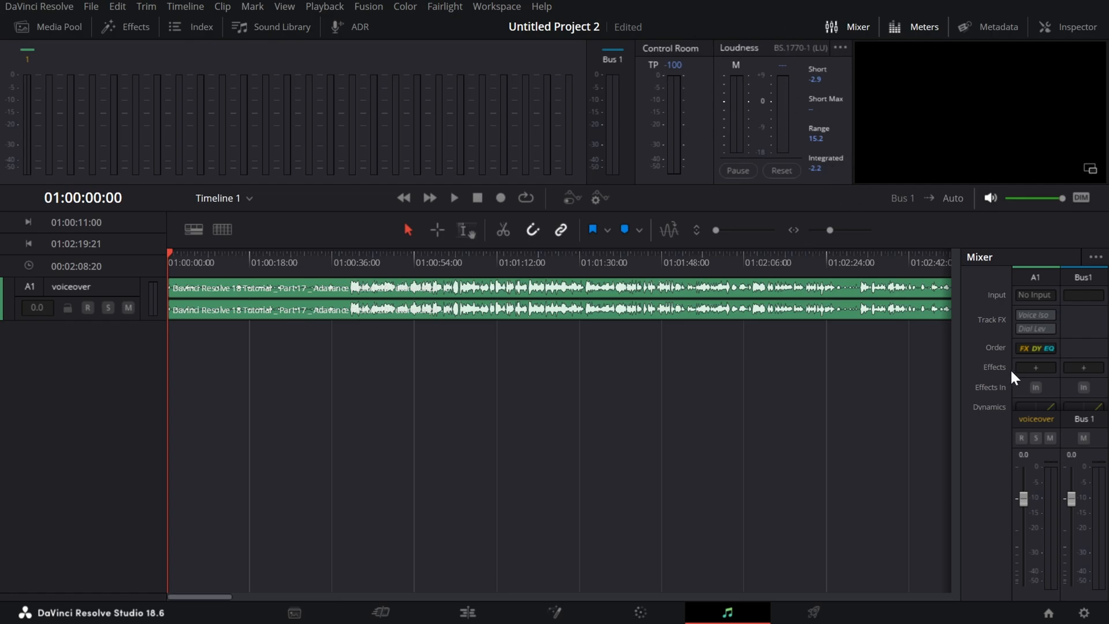
key(space)
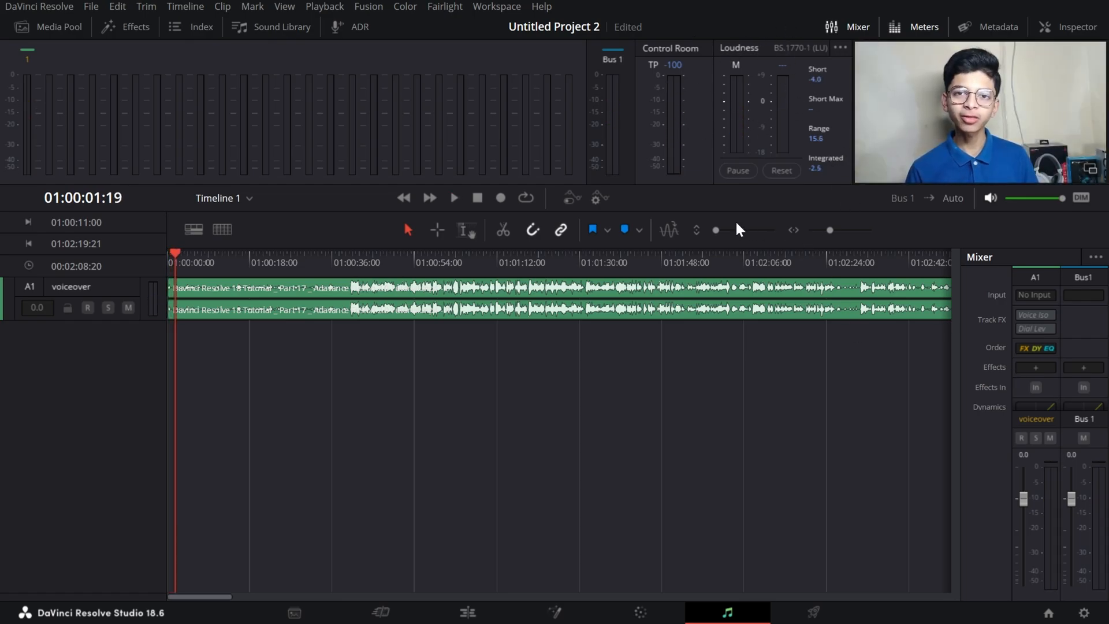
click(992, 200)
key(space)
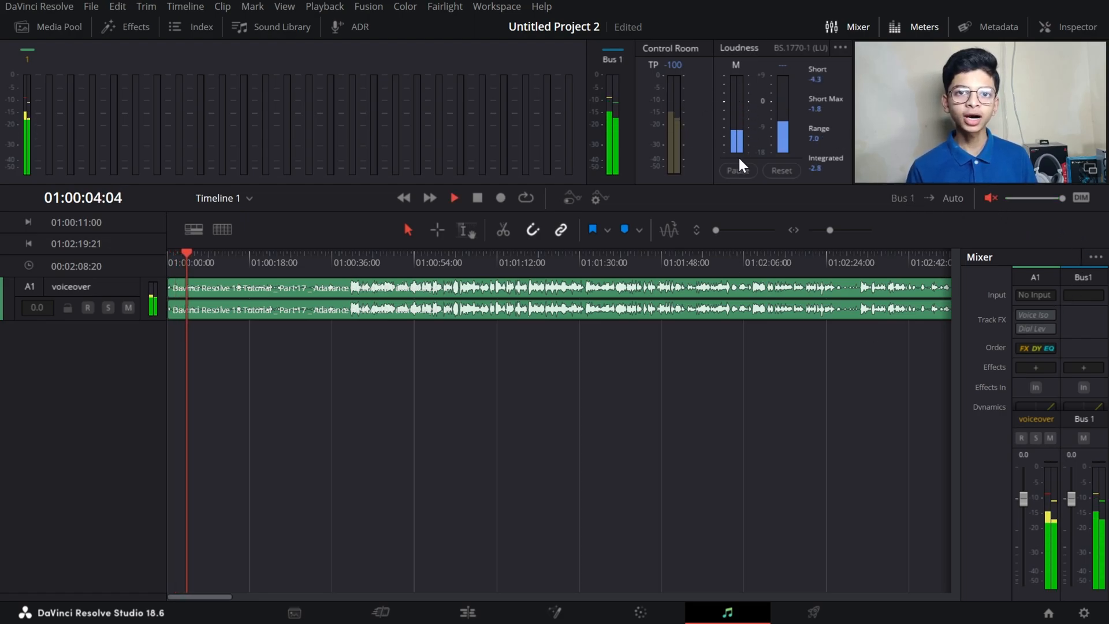
key(space)
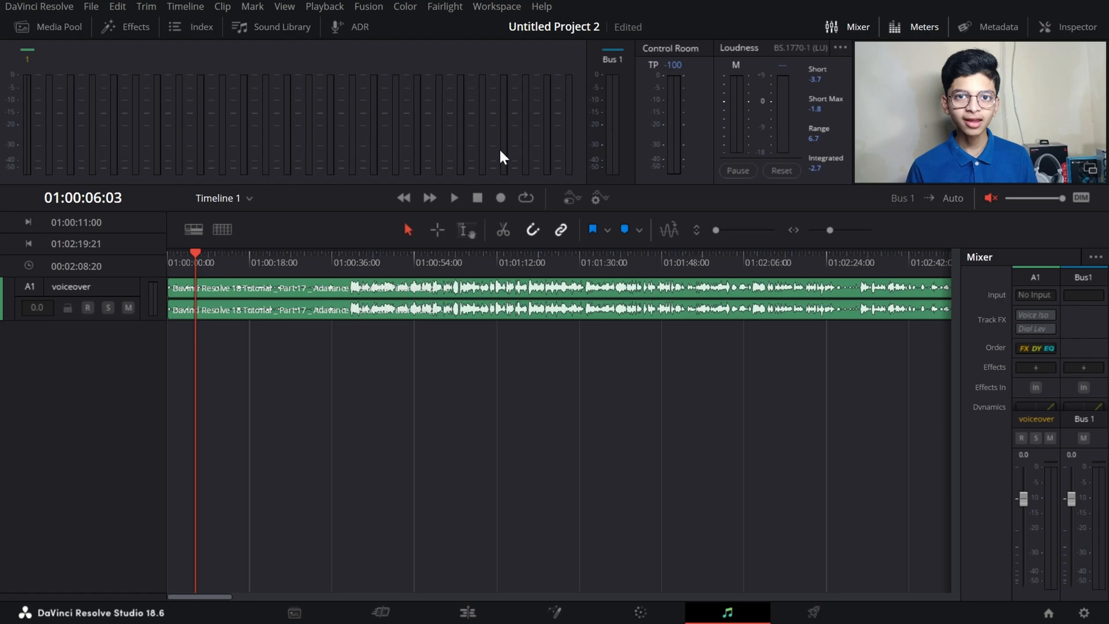
Replay the voiceover from the timeline start to watch the track meters and stop playback.
key(Home)
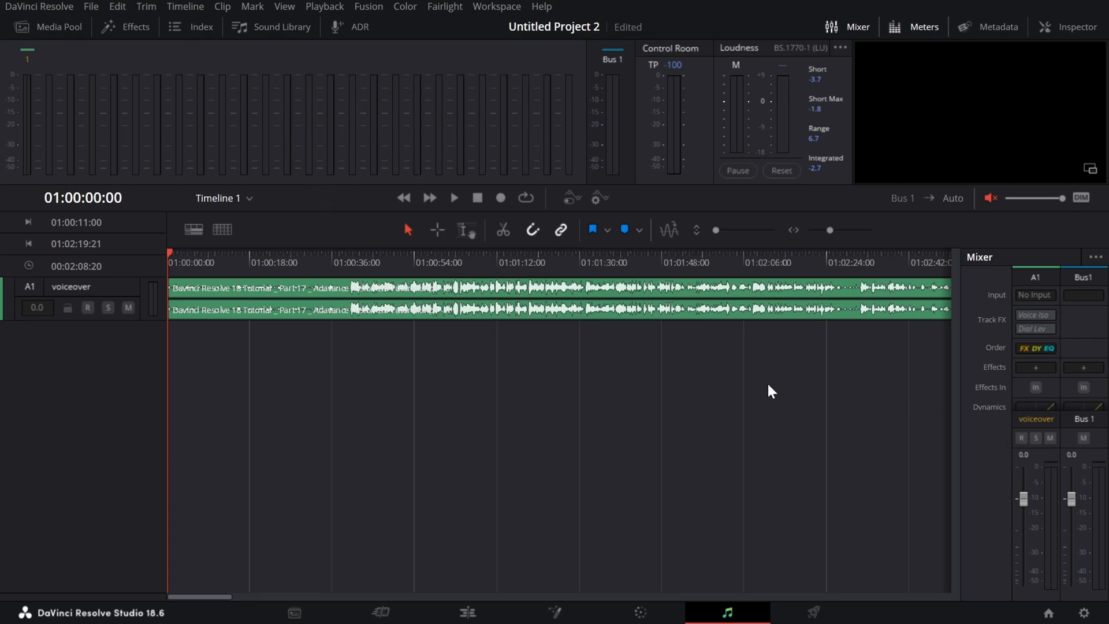
click(460, 200)
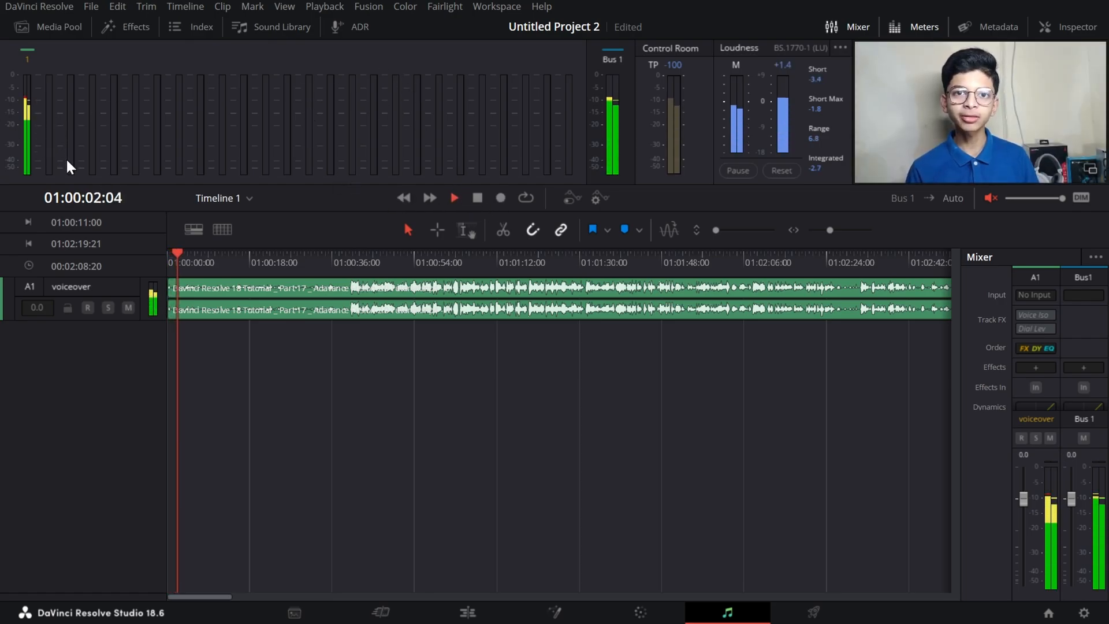
key(space)
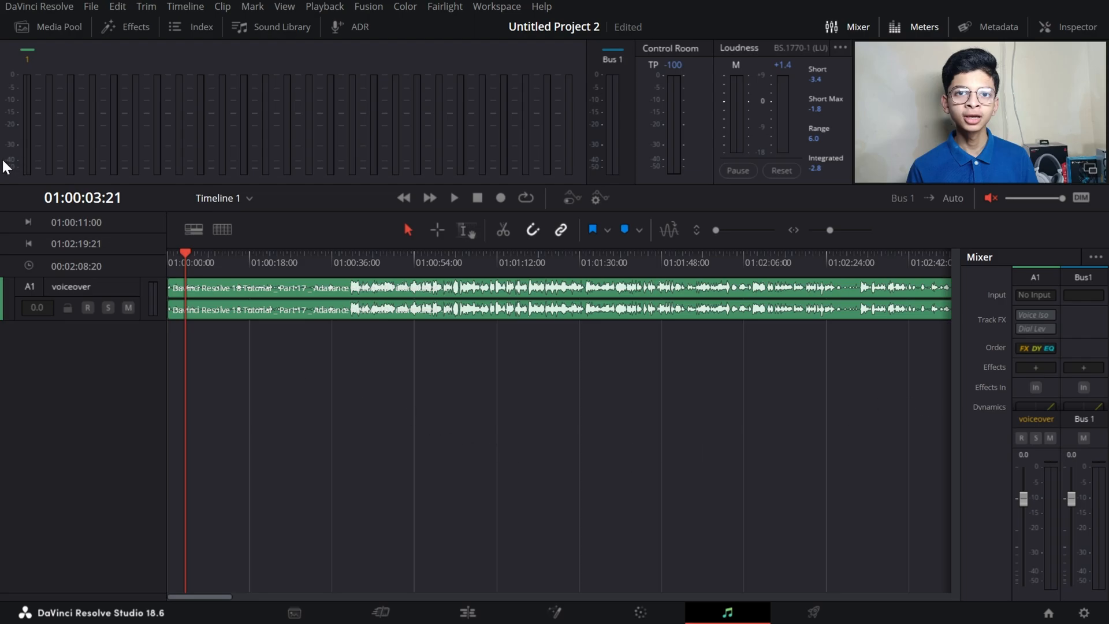
Add one stereo audio track below the voiceover track.
right_click(71, 366)
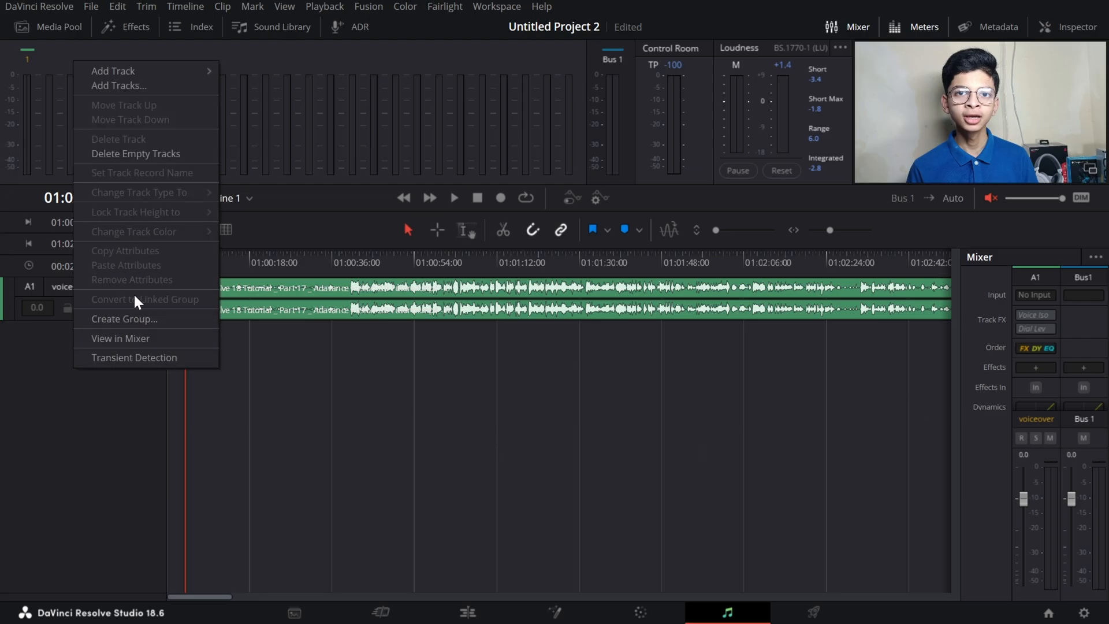
click(183, 87)
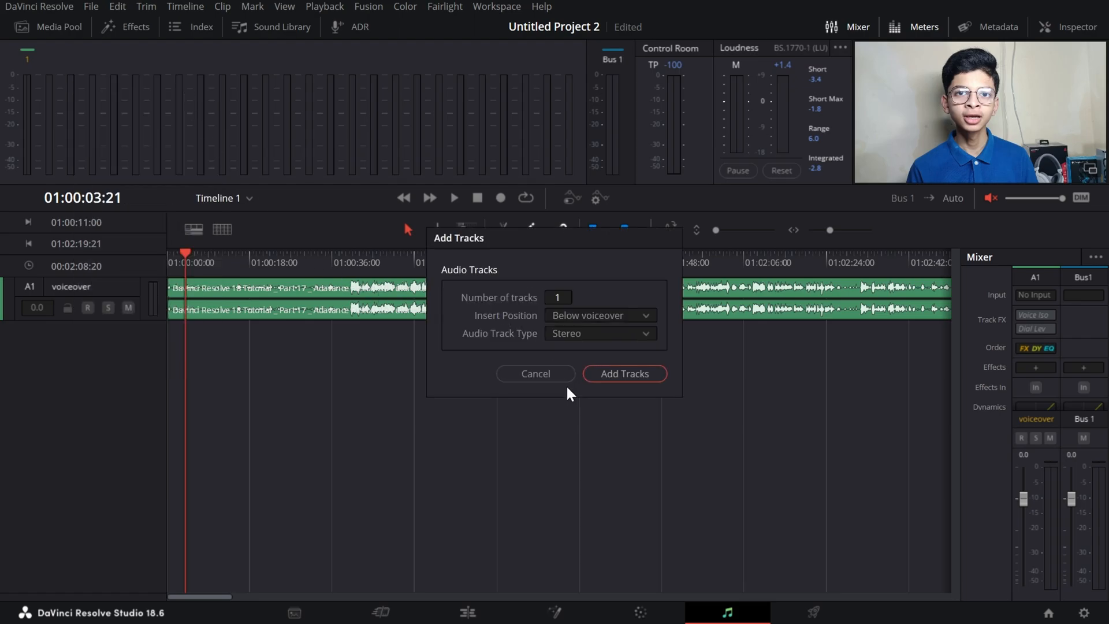
click(636, 376)
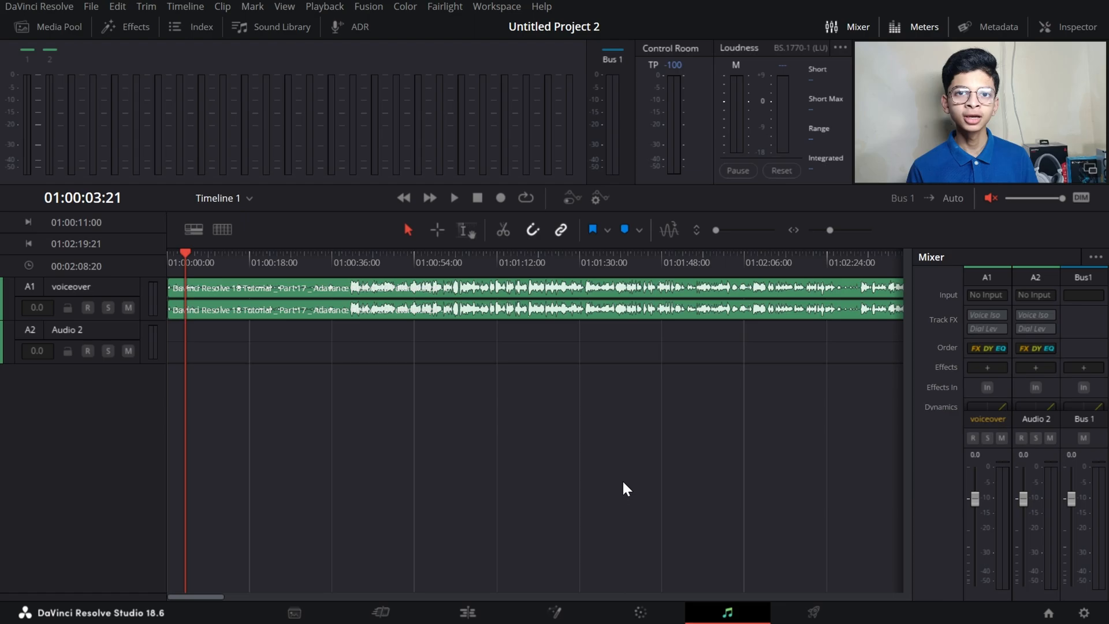
Zoom in on the timeline horizontally and increase the height of the audio tracks.
scroll(623, 483, up, 5)
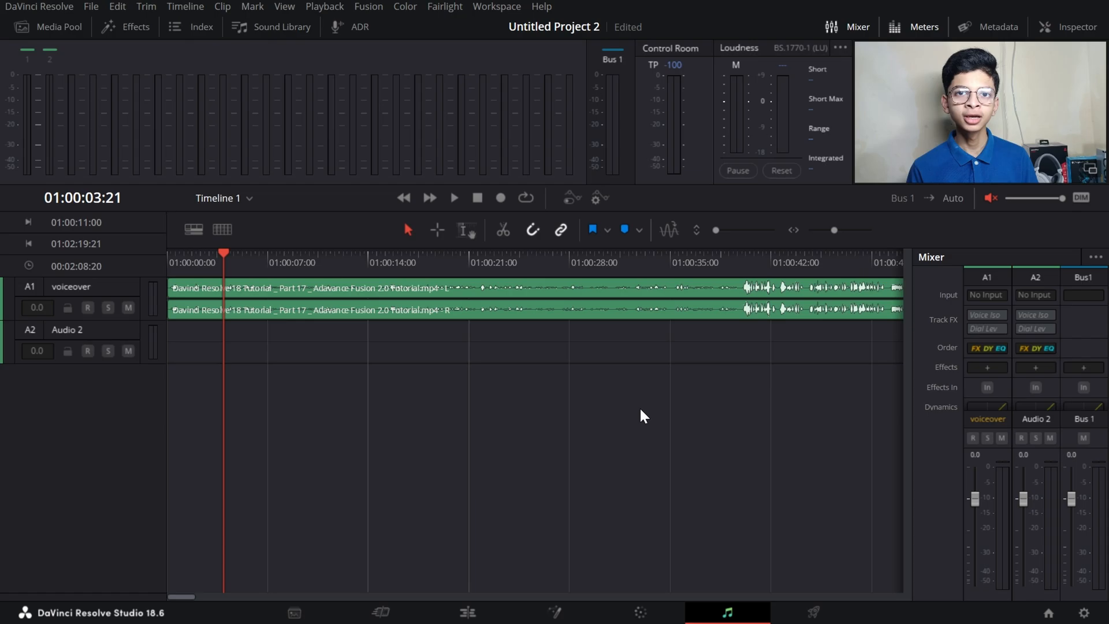
shift+scroll(639, 407, up, 5)
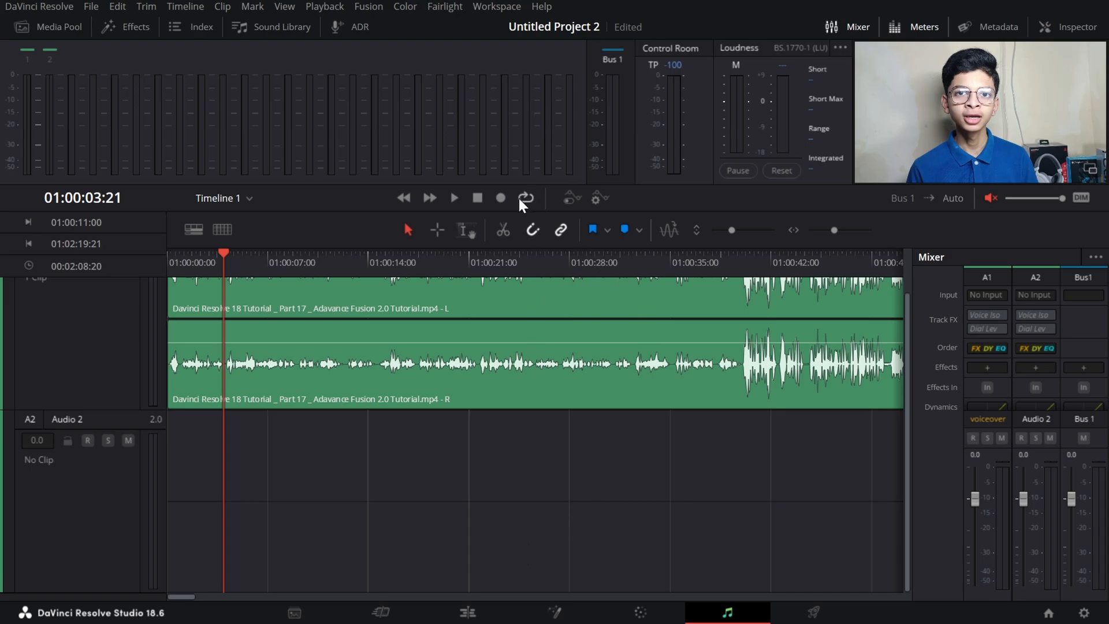
scroll(664, 298, up, 2)
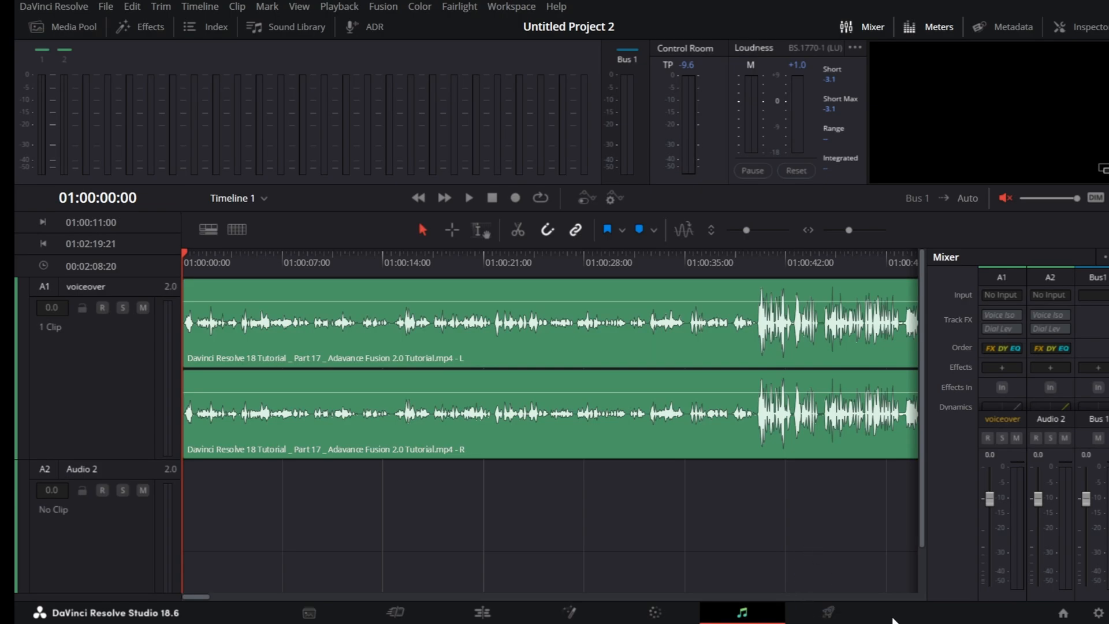
View the Deliver page's render settings and switch to the Cut page.
click(844, 612)
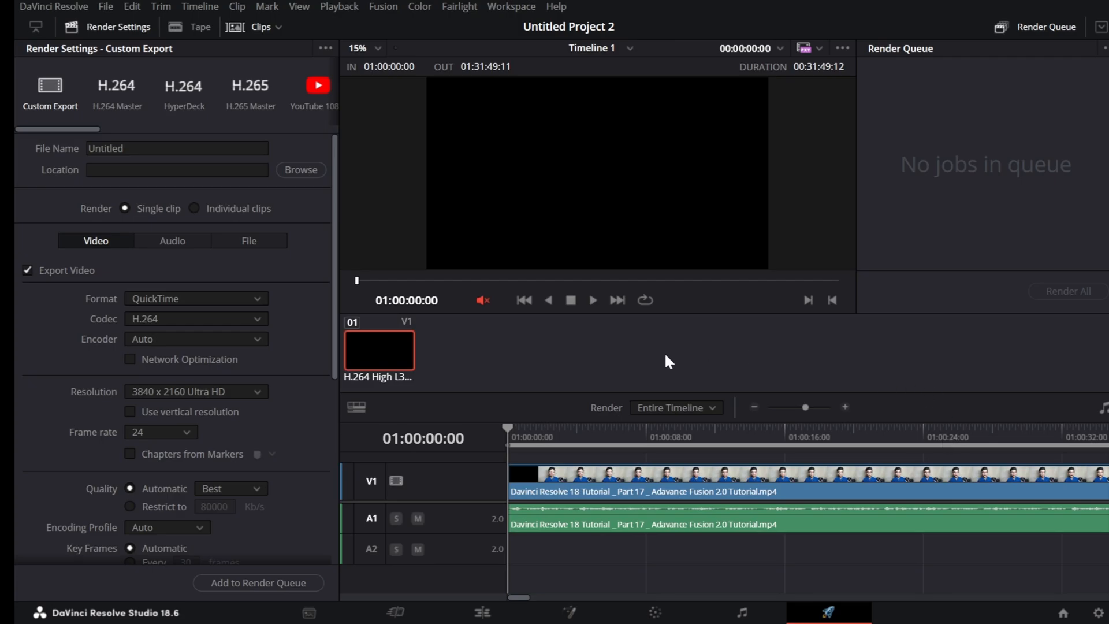
click(430, 622)
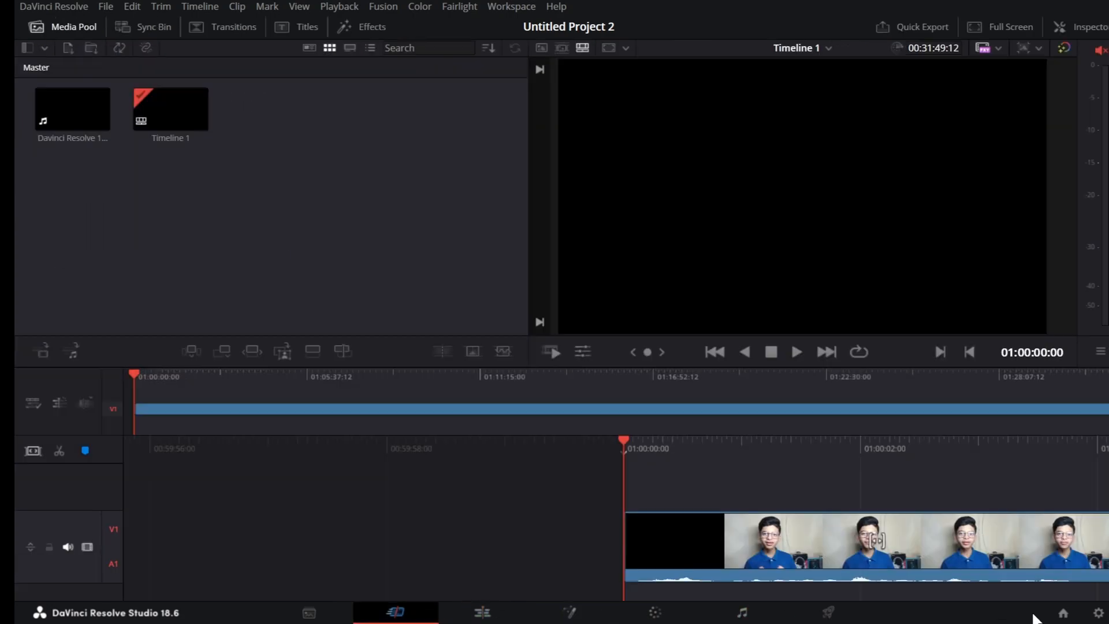
Browse the timeline resolution presets in the project's master settings and close the settings without changes.
click(1099, 613)
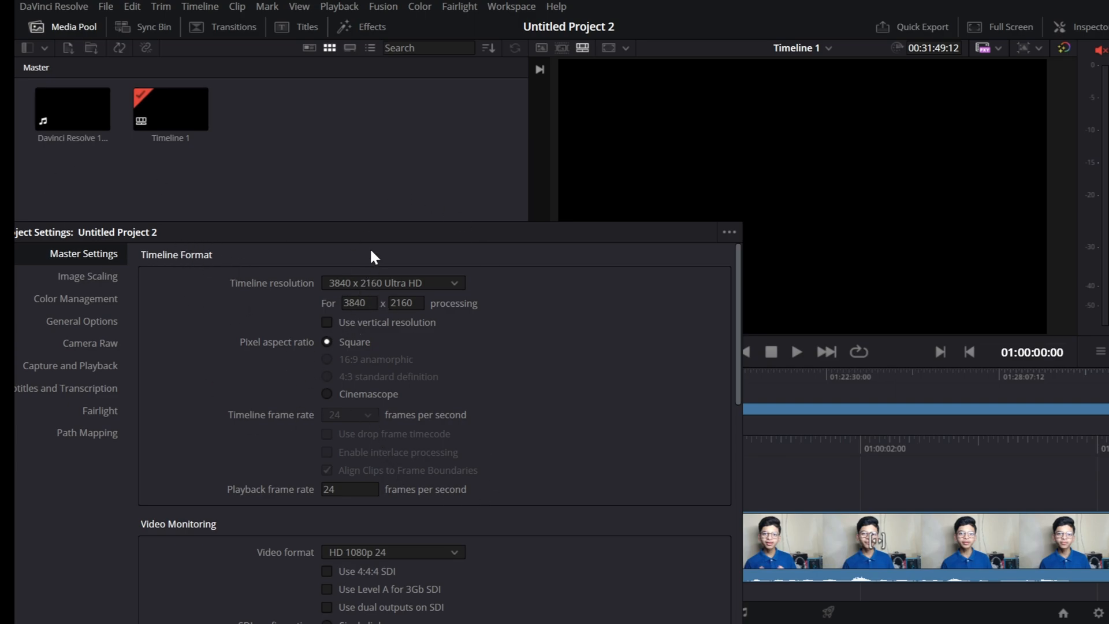
drag(372, 231, 381, 167)
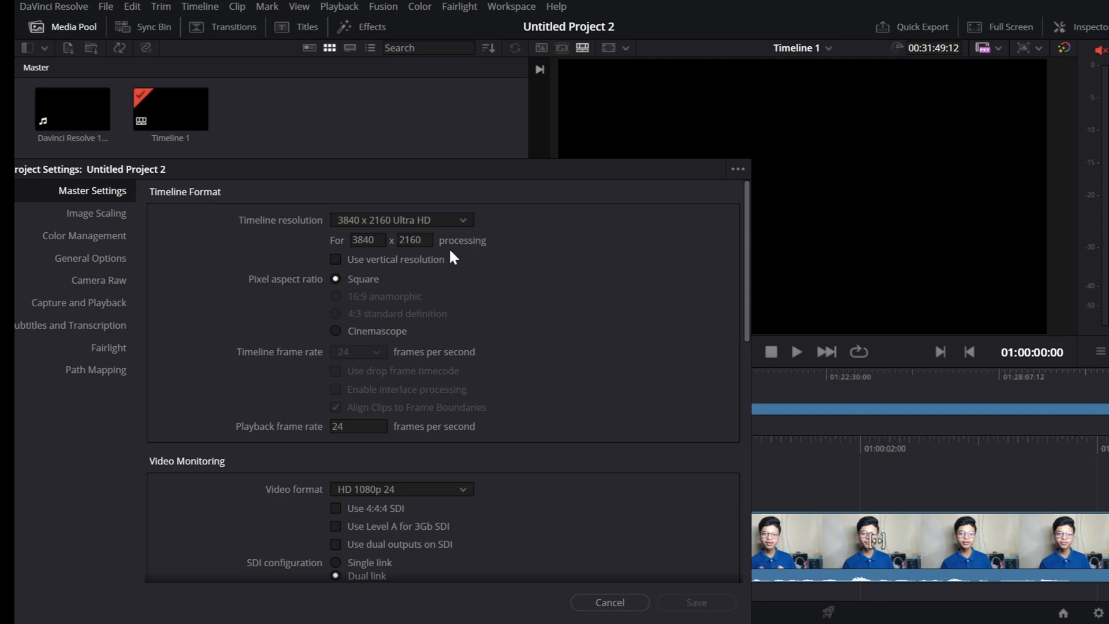
click(451, 220)
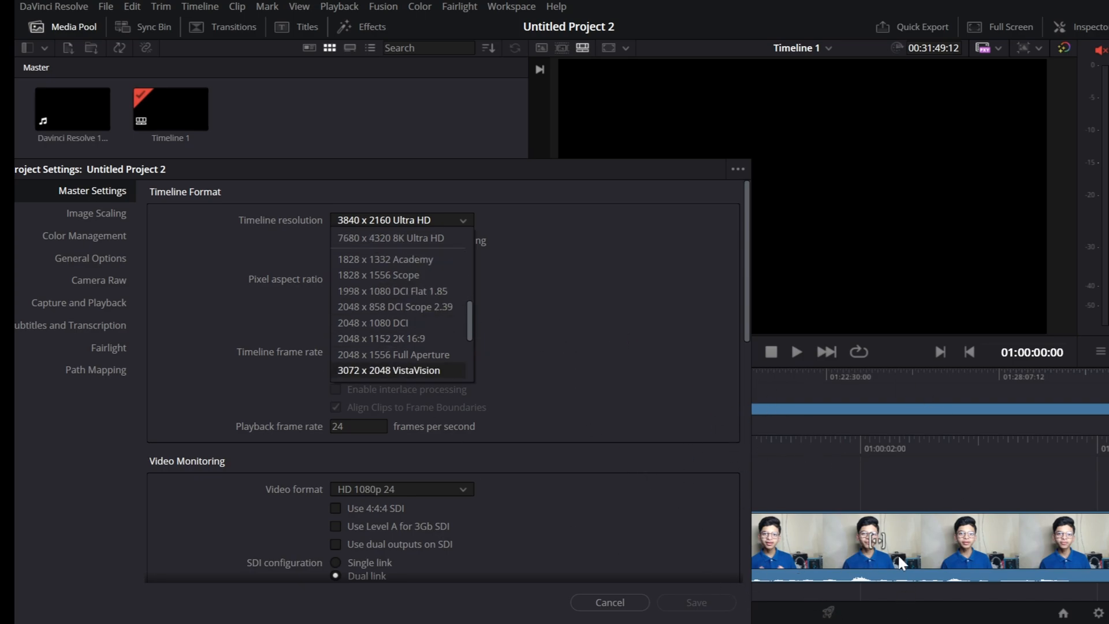
scroll(508, 378, down, 2)
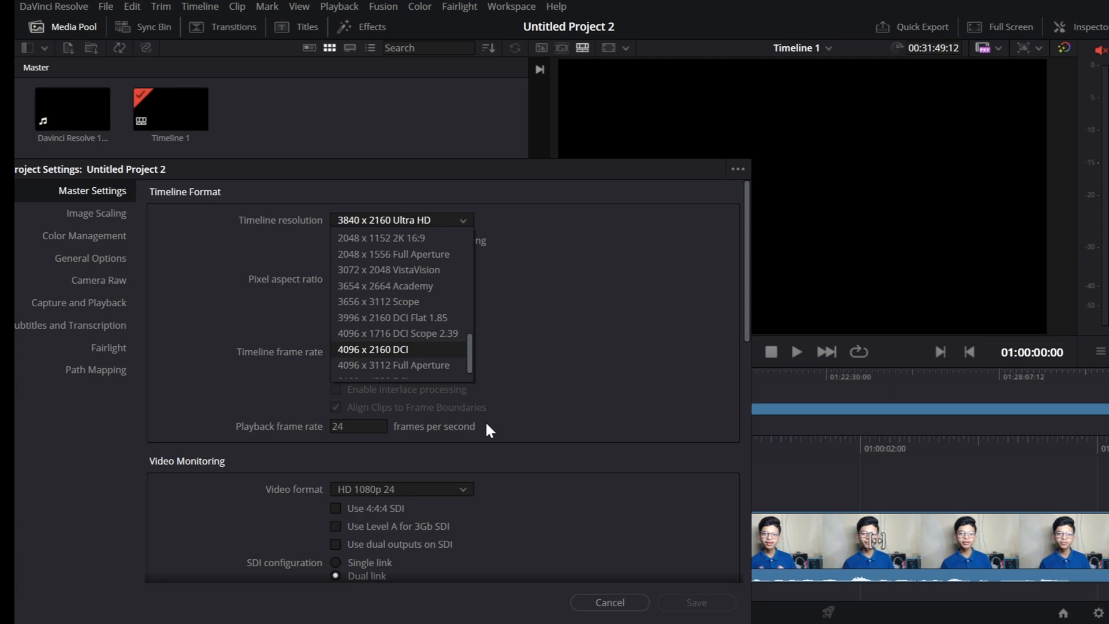
scroll(439, 390, down, 1)
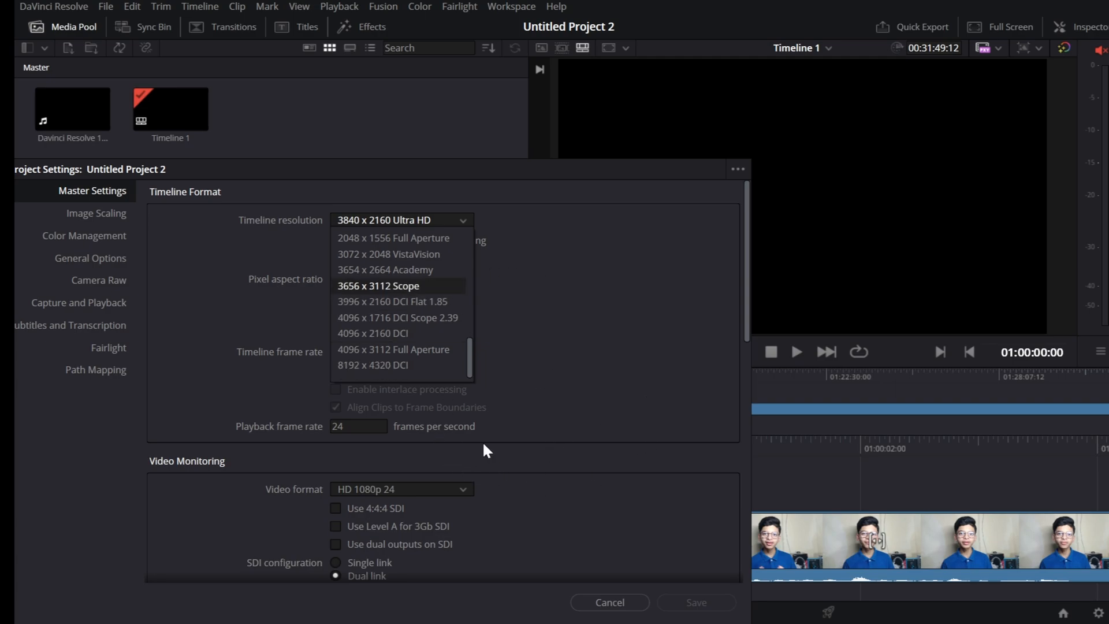
scroll(483, 442, up, 1)
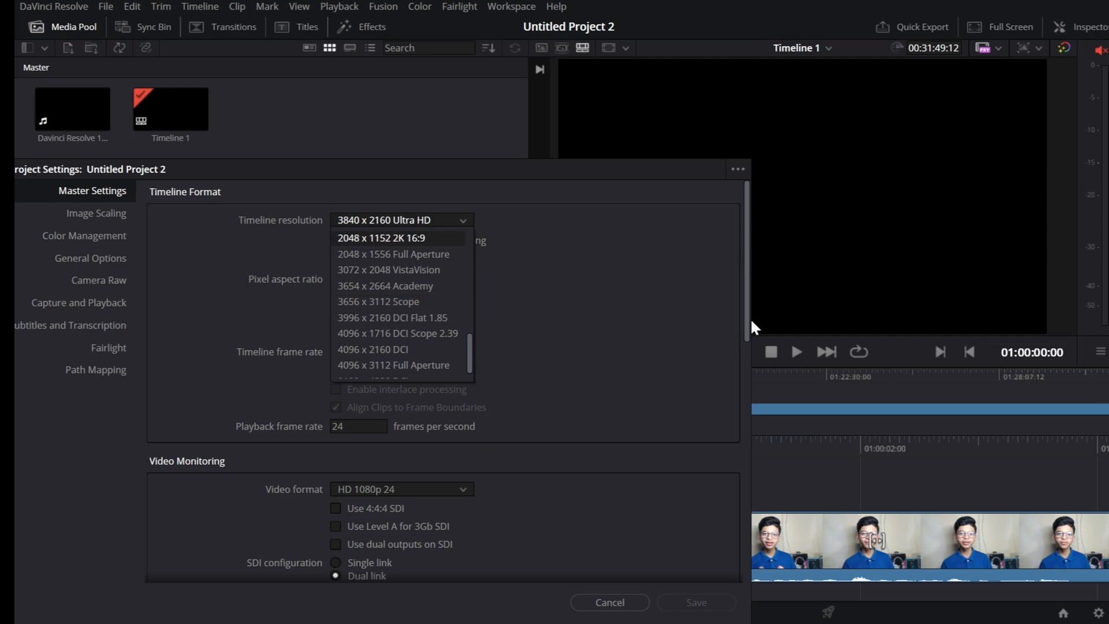
click(742, 320)
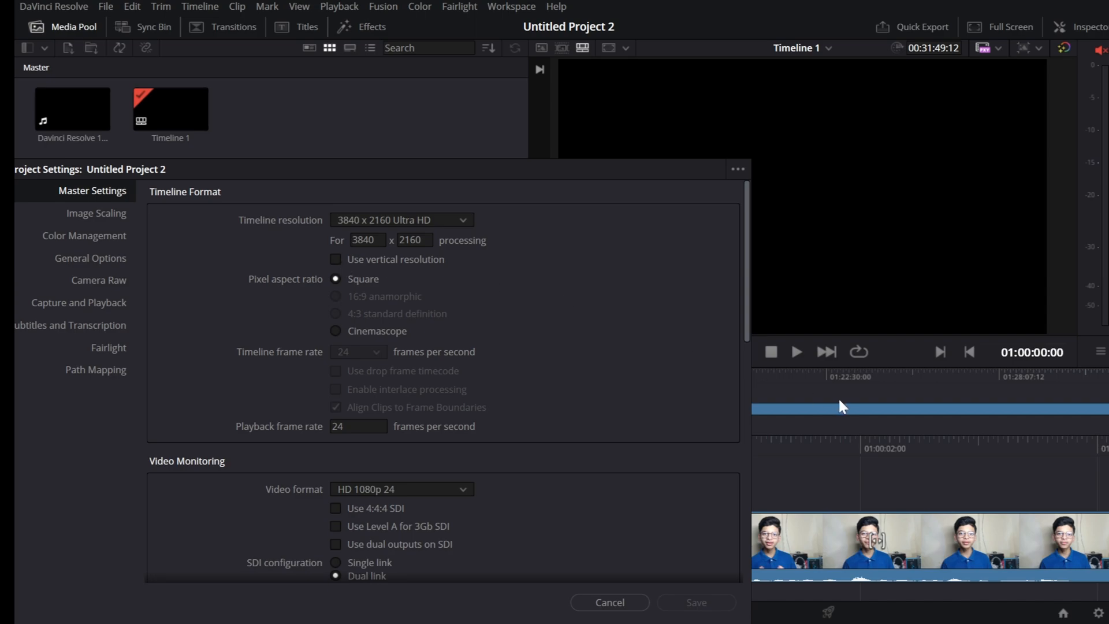
click(621, 599)
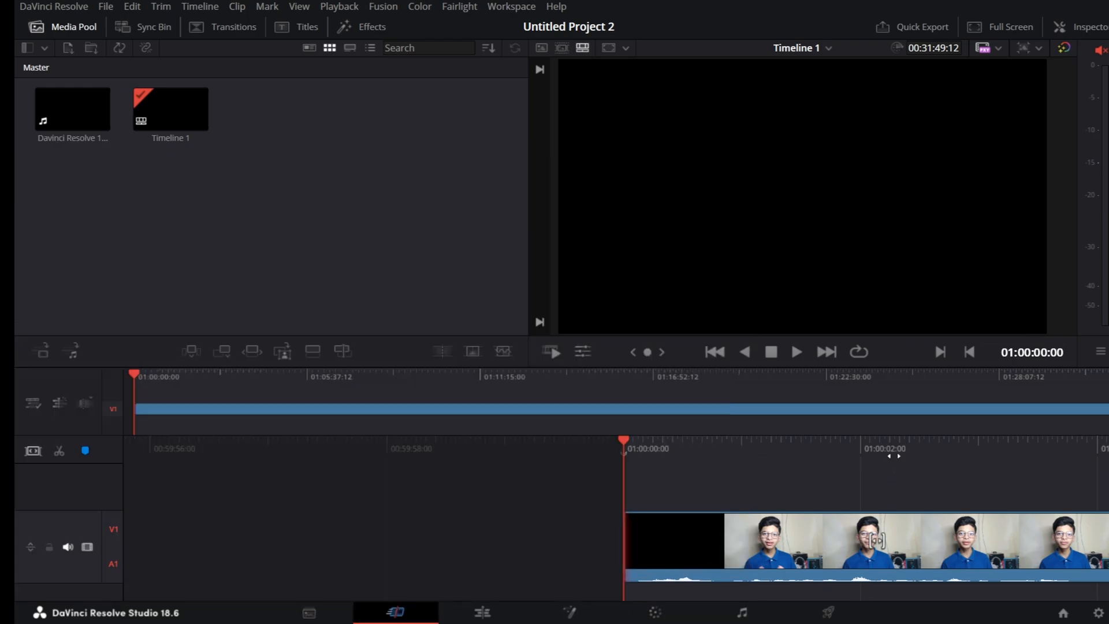
Move the playhead to about two seconds into the clip and enable vertical resolution in the project's master settings, saving the change.
click(887, 455)
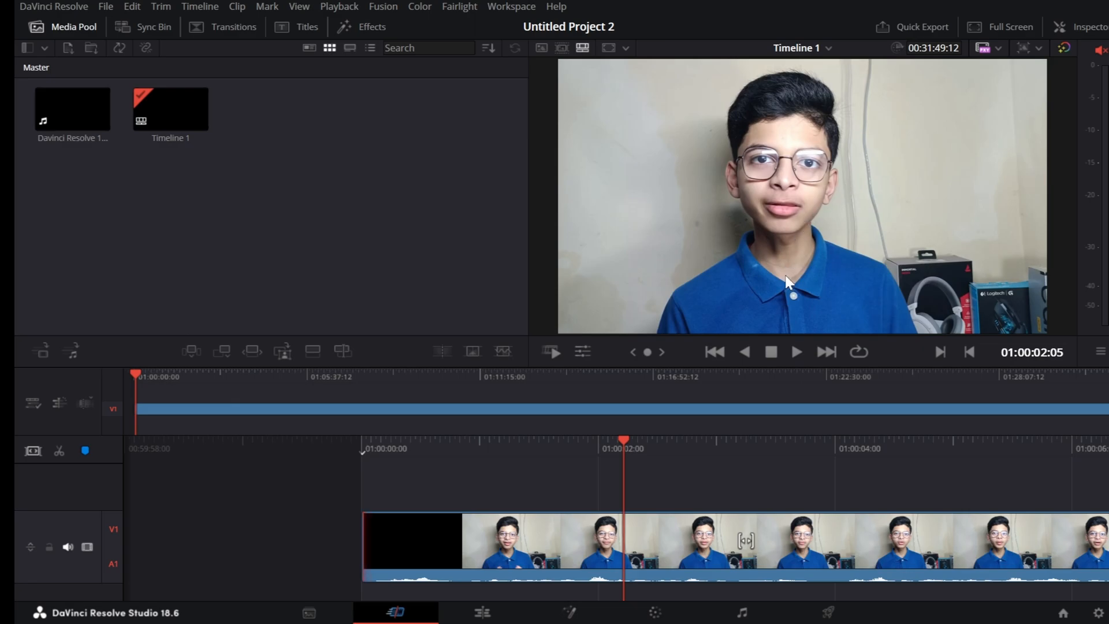
click(1098, 613)
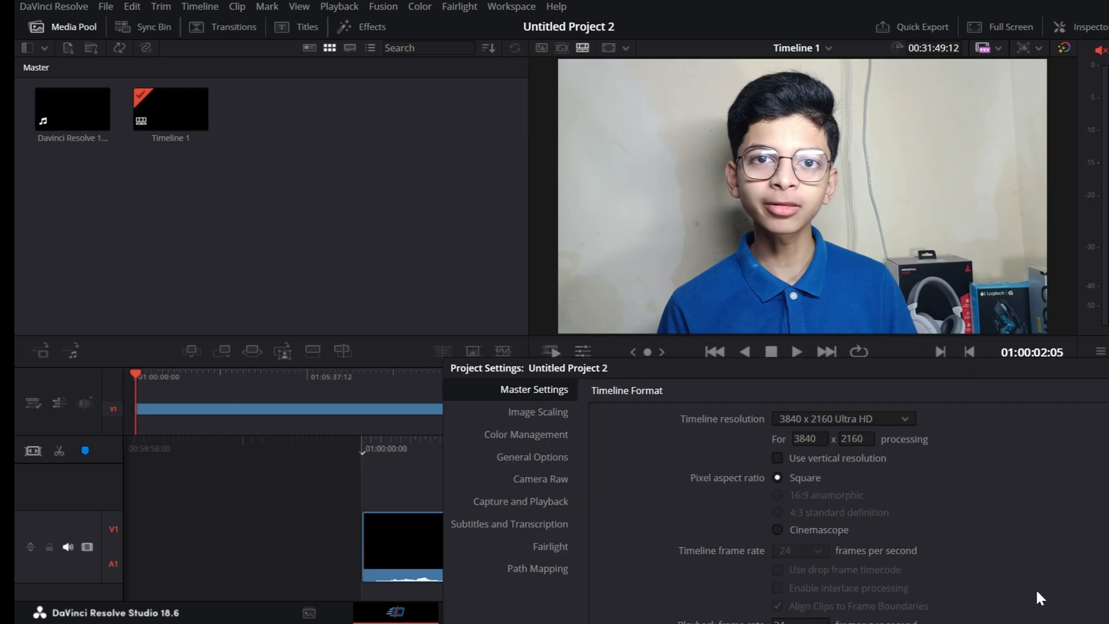
click(779, 459)
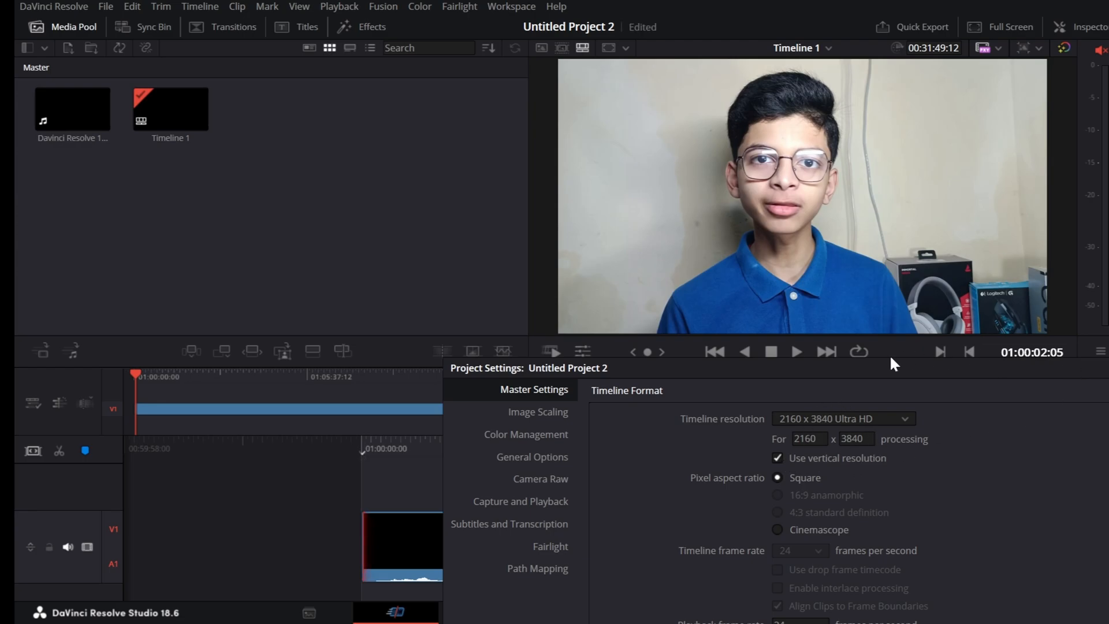
drag(682, 367, 445, 305)
drag(325, 1, 319, 35)
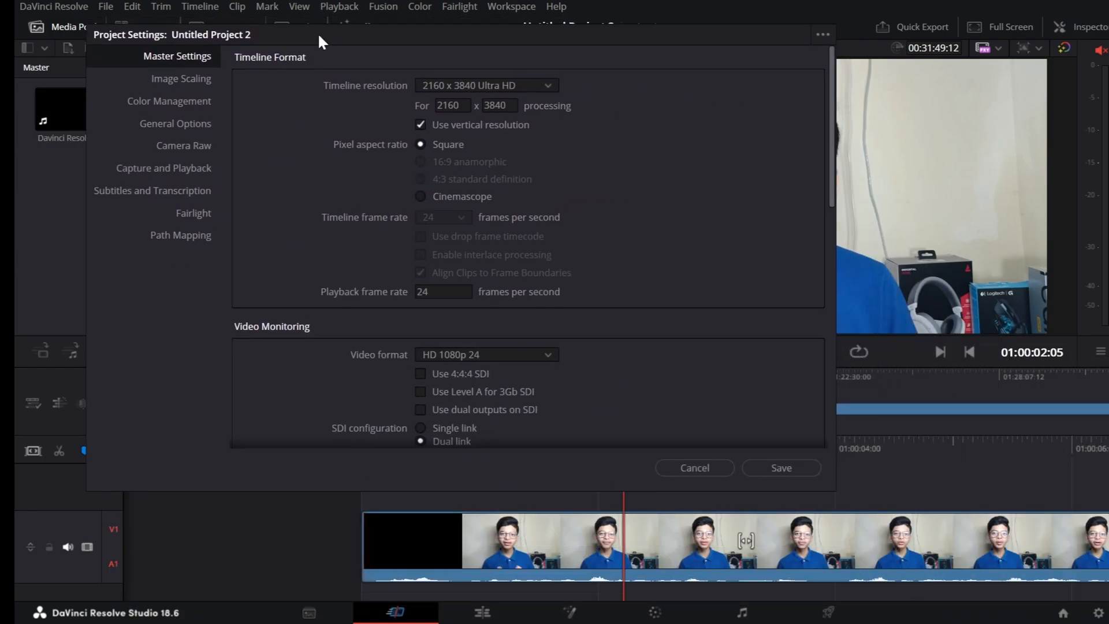
click(797, 469)
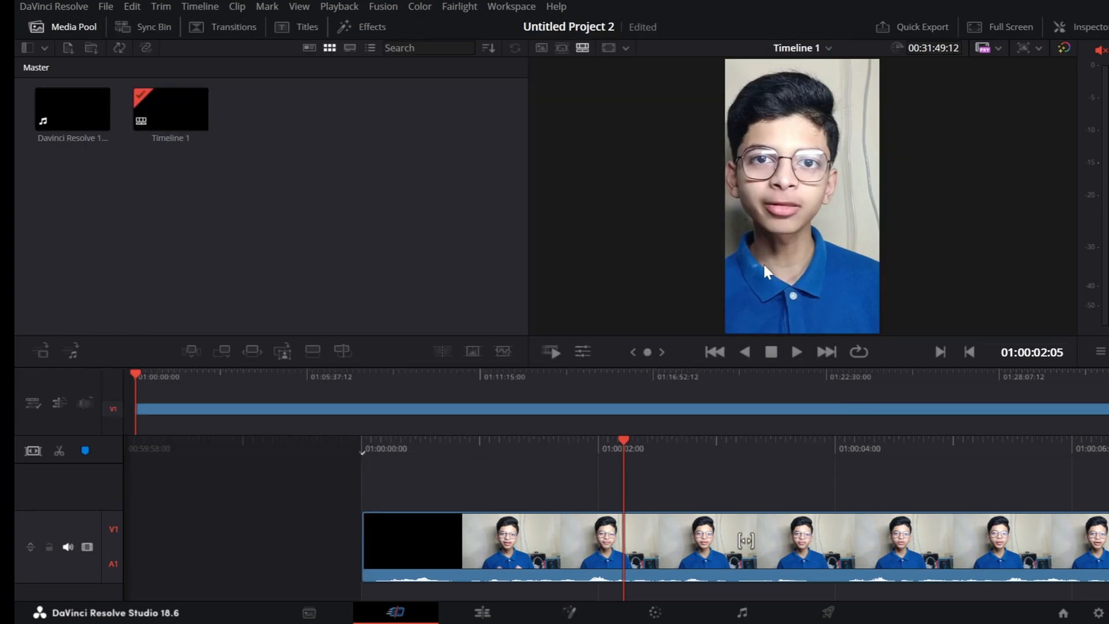
Check the current project settings without changes, then create Untitled Project 1 and set its timeline frame rate to 60 frames per second.
key(shift+9)
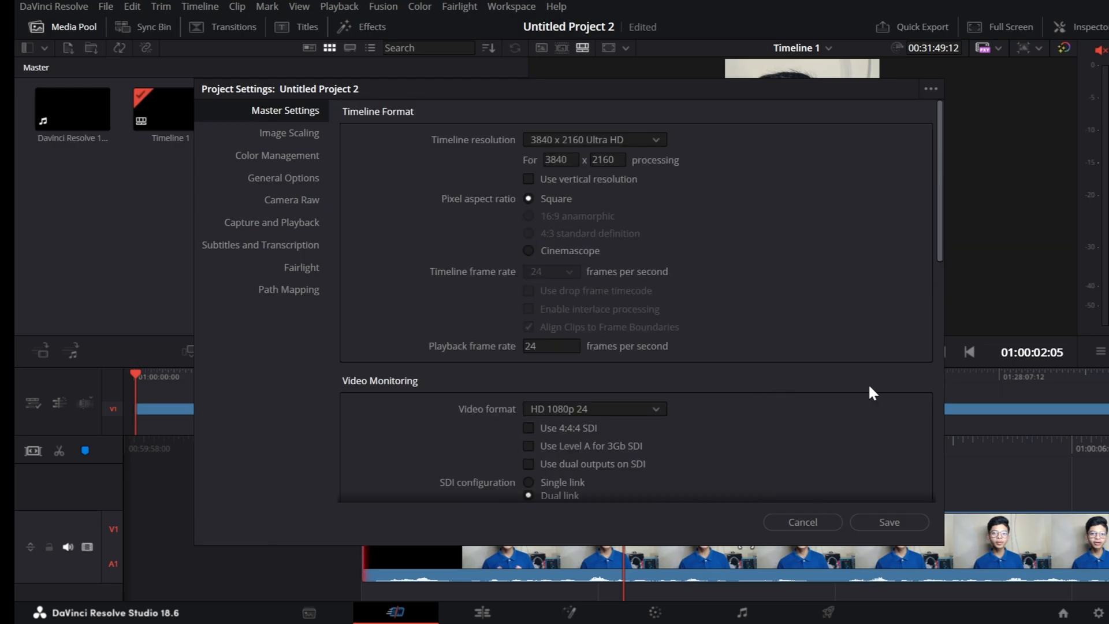
click(802, 522)
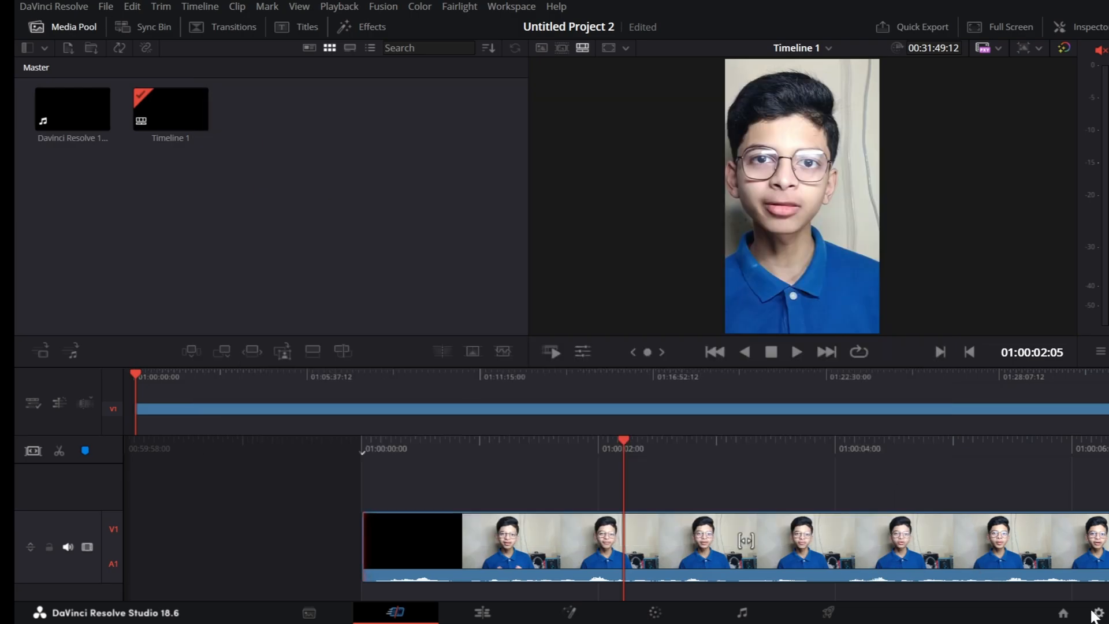
click(1063, 613)
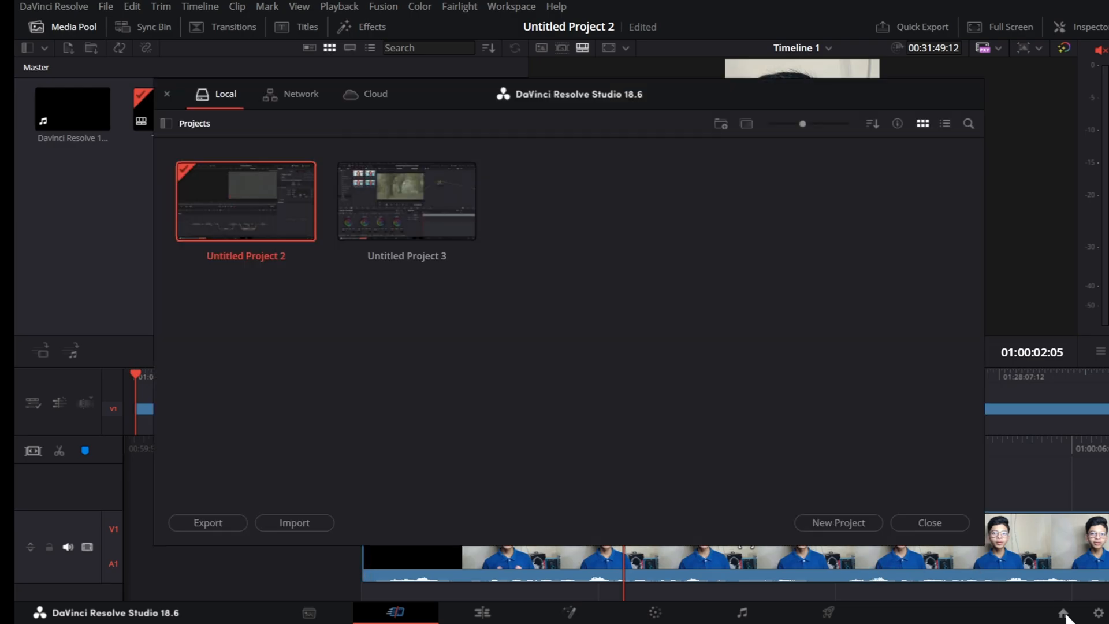
click(841, 522)
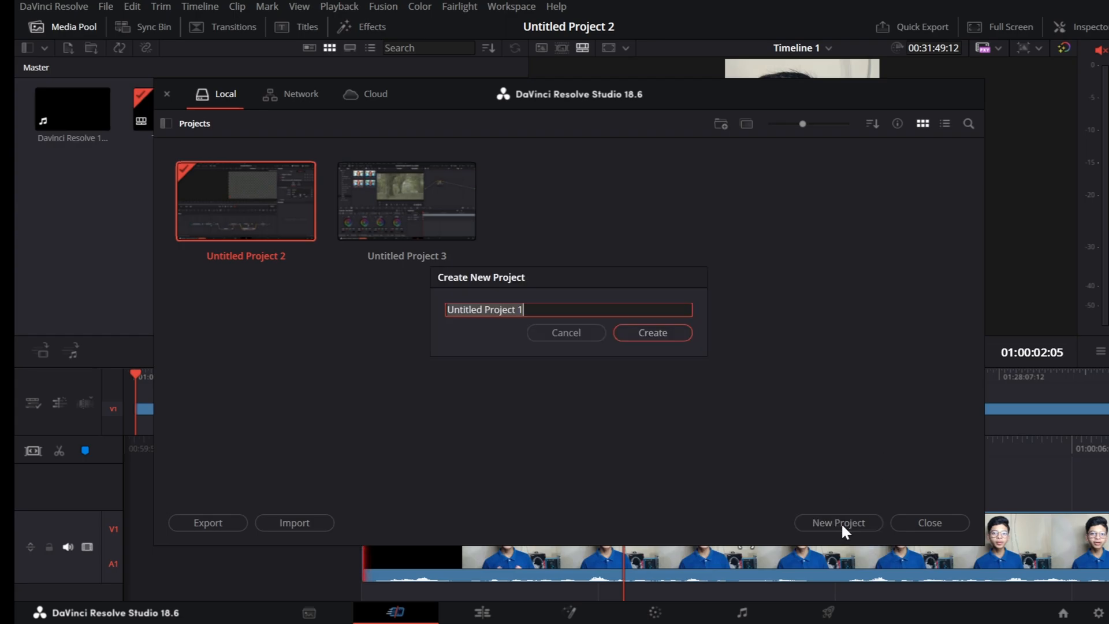
click(636, 336)
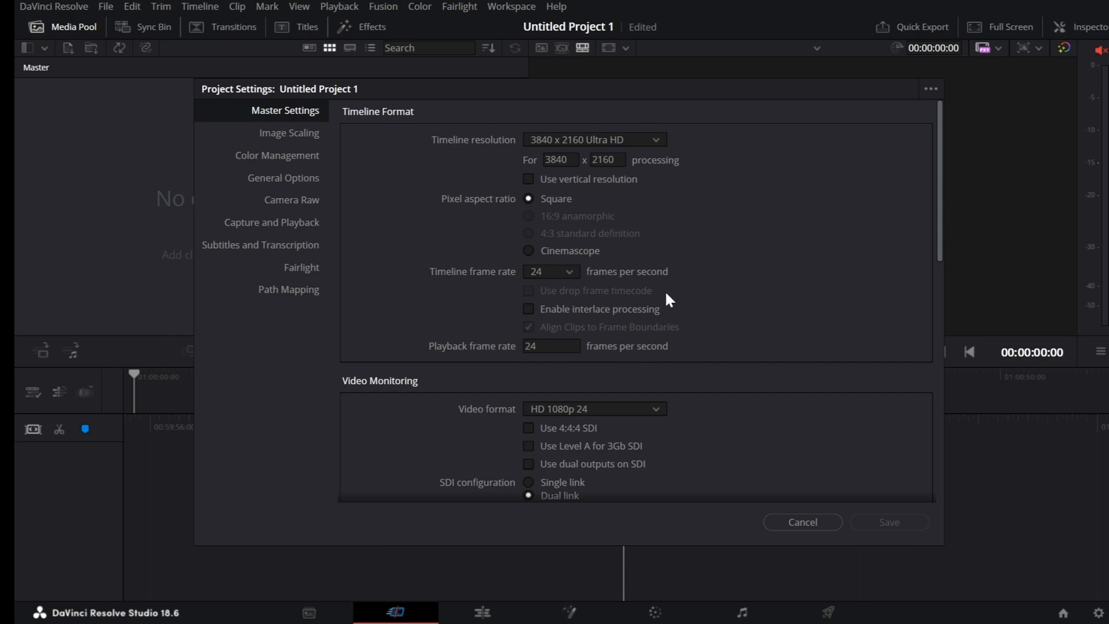
click(578, 271)
scroll(565, 413, down, 4)
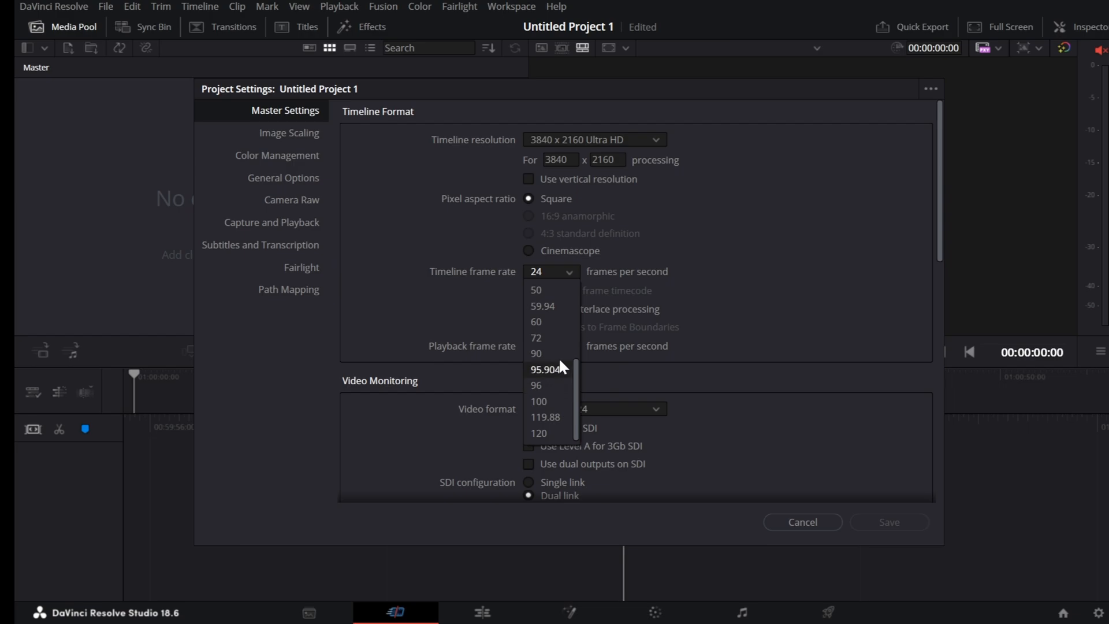
click(557, 323)
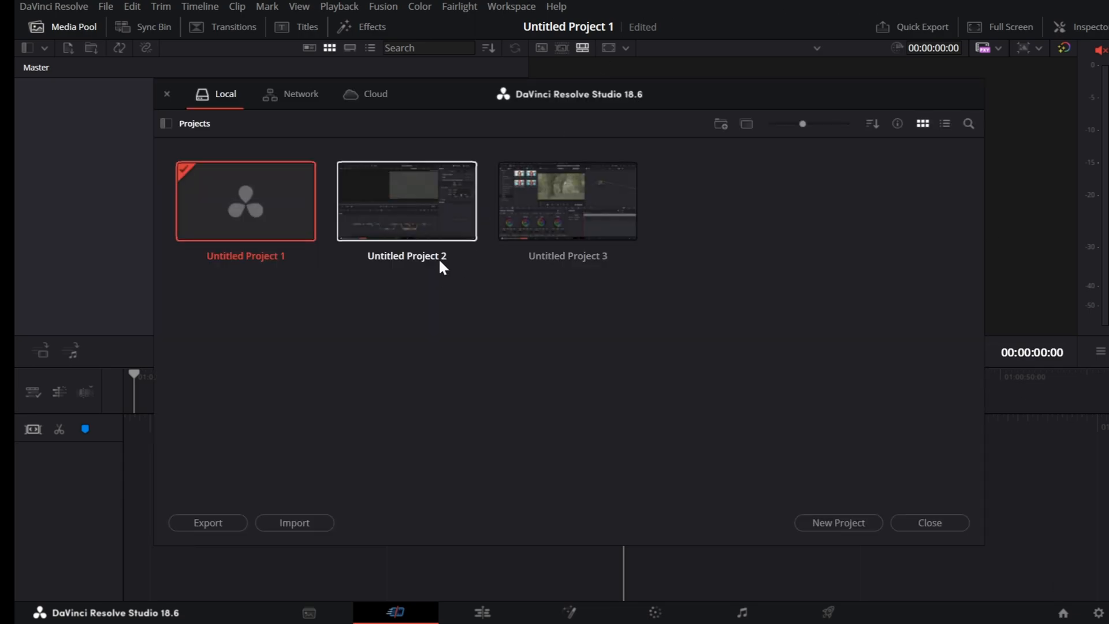
Reopen Untitled Project 2, view its Deliver and Edit pages, and return to the Cut page.
click(428, 222)
double_click(427, 216)
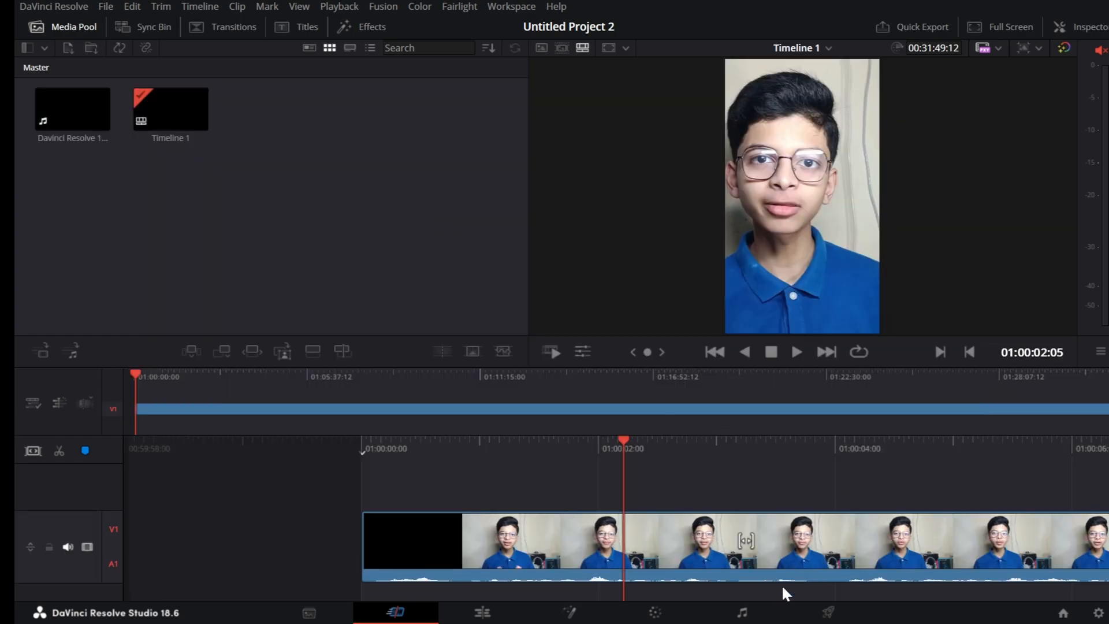
click(828, 612)
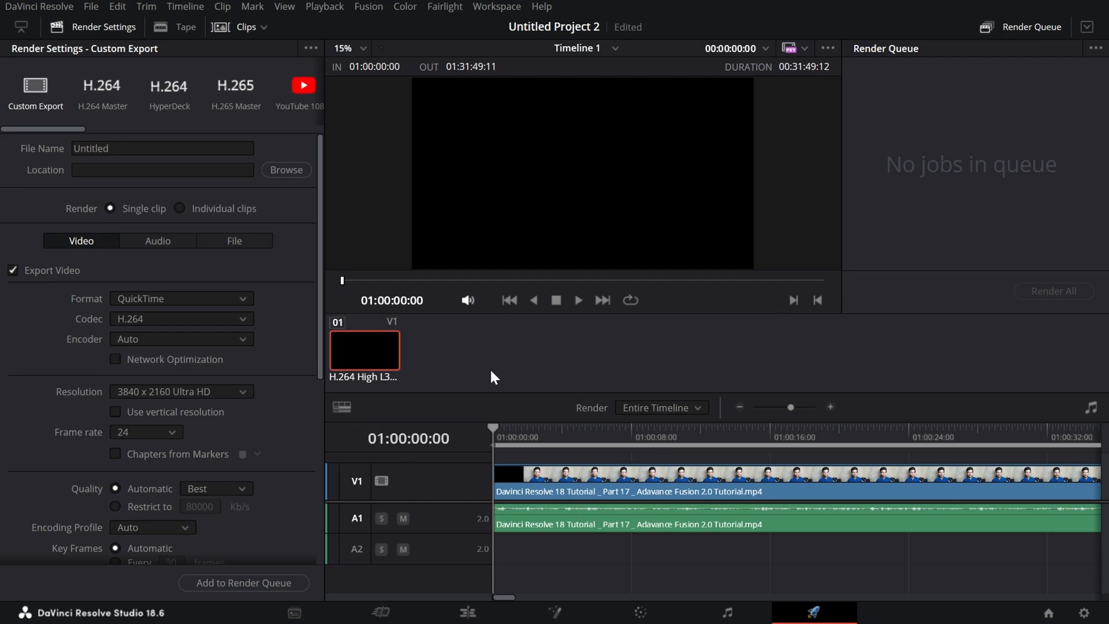
click(468, 613)
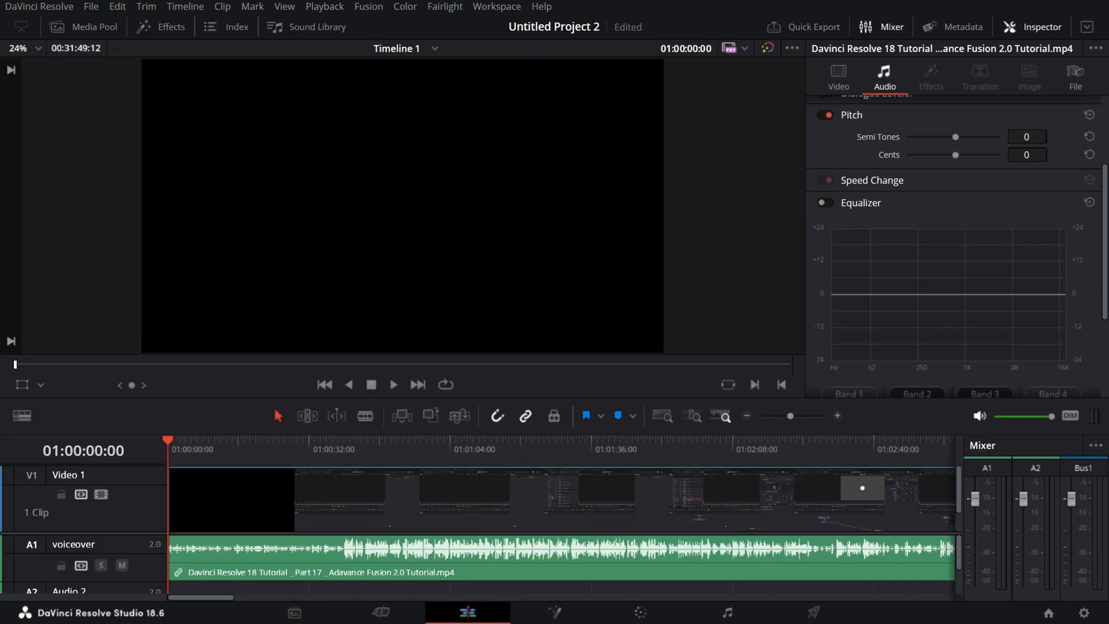
click(412, 615)
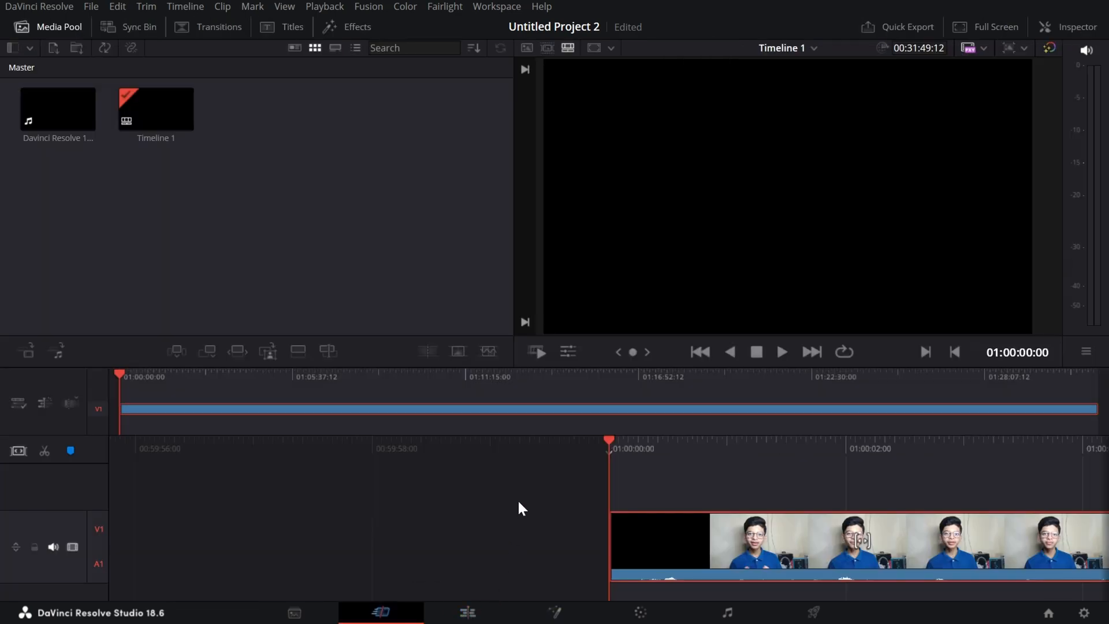
Start a Quick Export of Timeline 1 with the H.265 Master preset and cancel it at the export path selection.
mouse_move(919, 450)
mouse_down()
mouse_move(768, 478)
mouse_move(548, 481)
mouse_move(943, 463)
mouse_move(857, 480)
mouse_move(930, 468)
mouse_up()
click(907, 26)
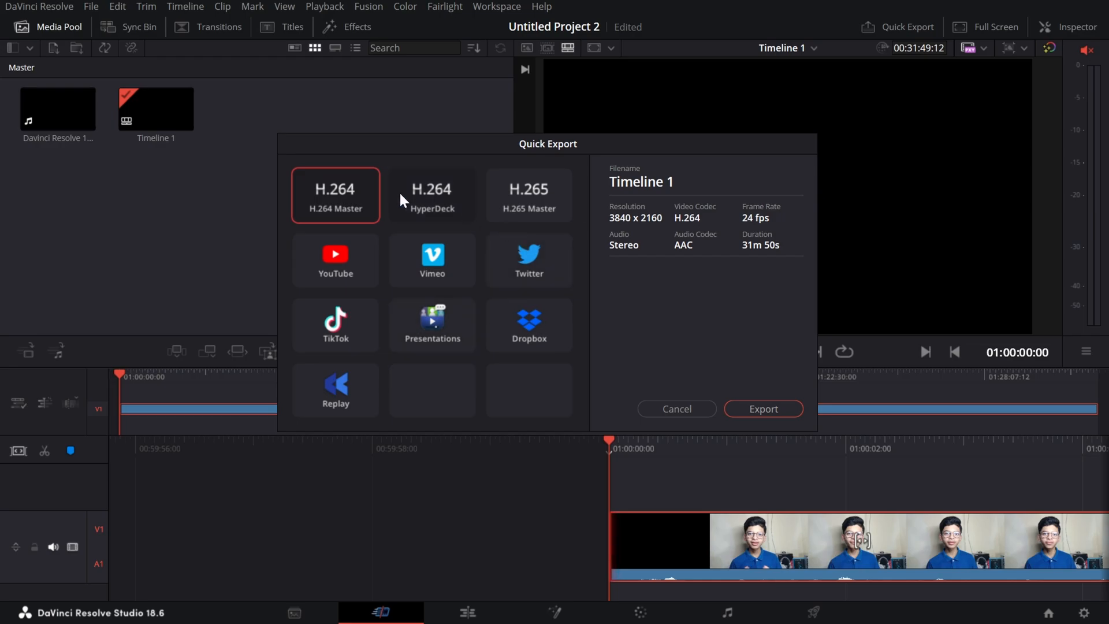
click(523, 202)
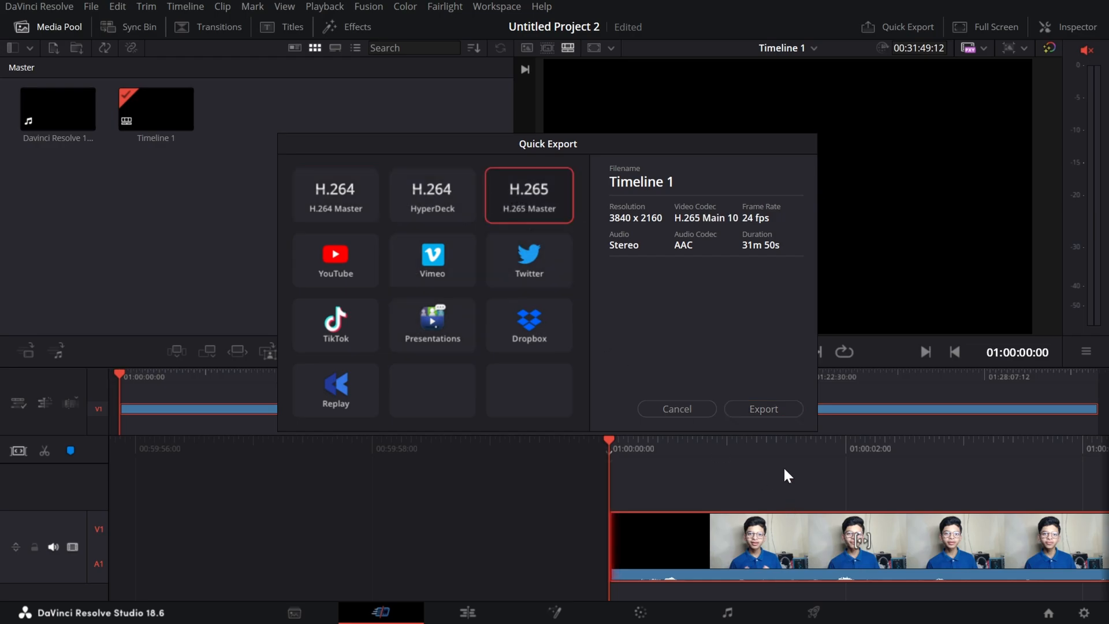
click(777, 410)
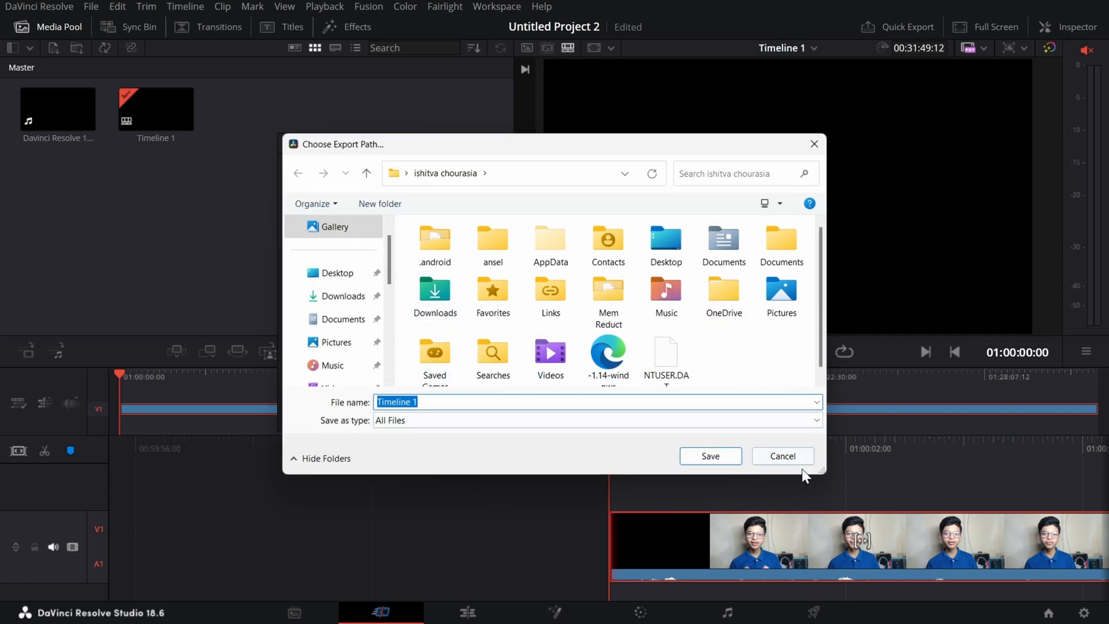
click(786, 456)
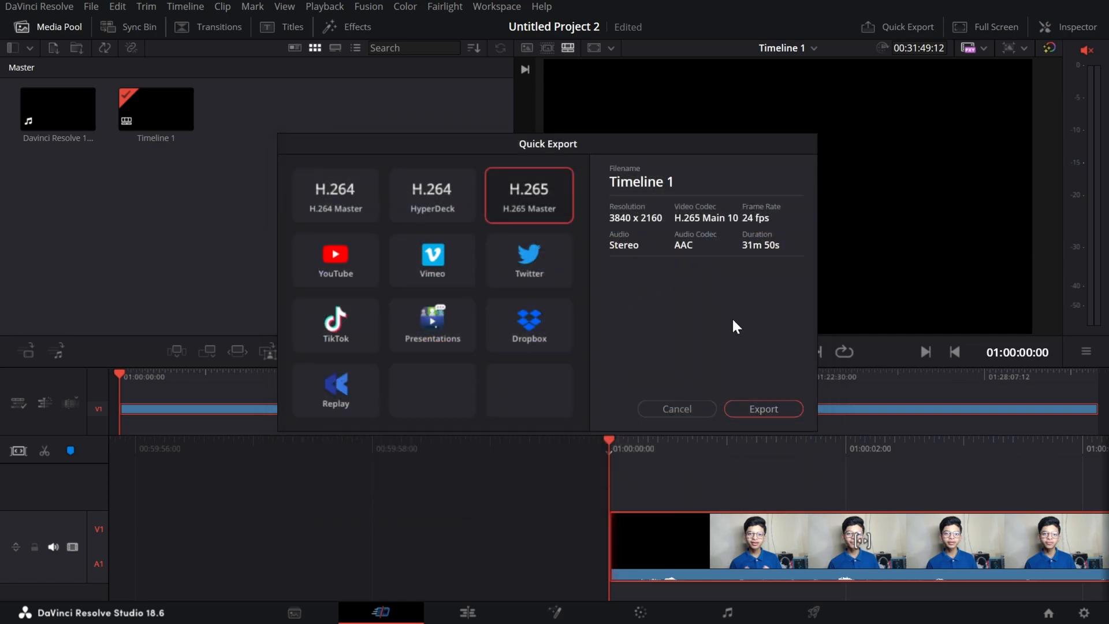
click(700, 407)
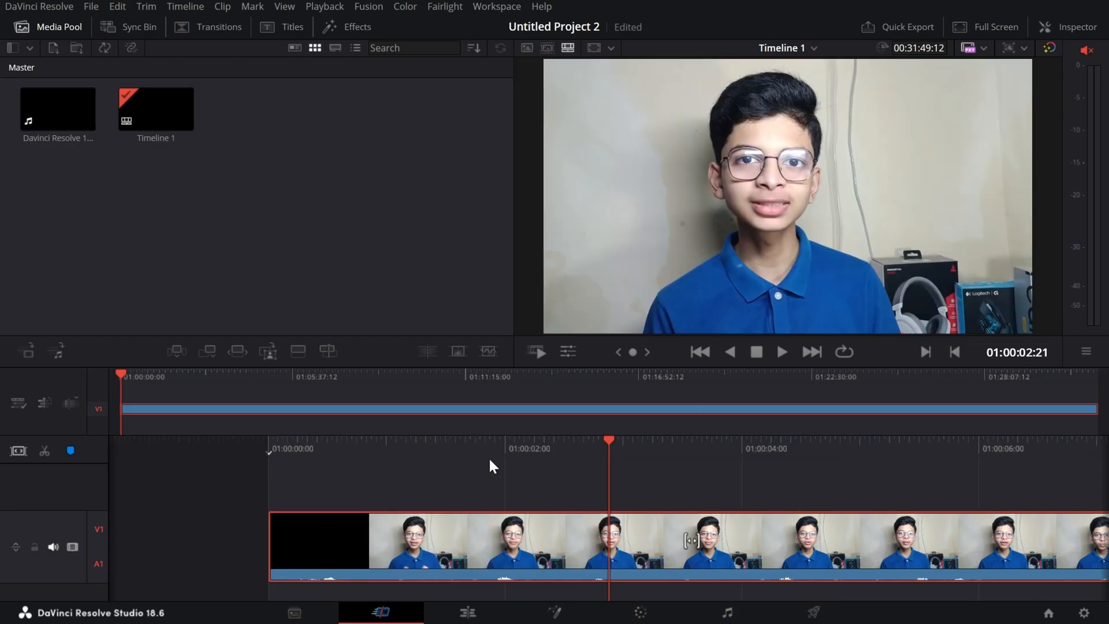
Split the clip at 01:00:02:21, switch to the Edit page and return the playhead to the timeline start.
key(ctrl+b)
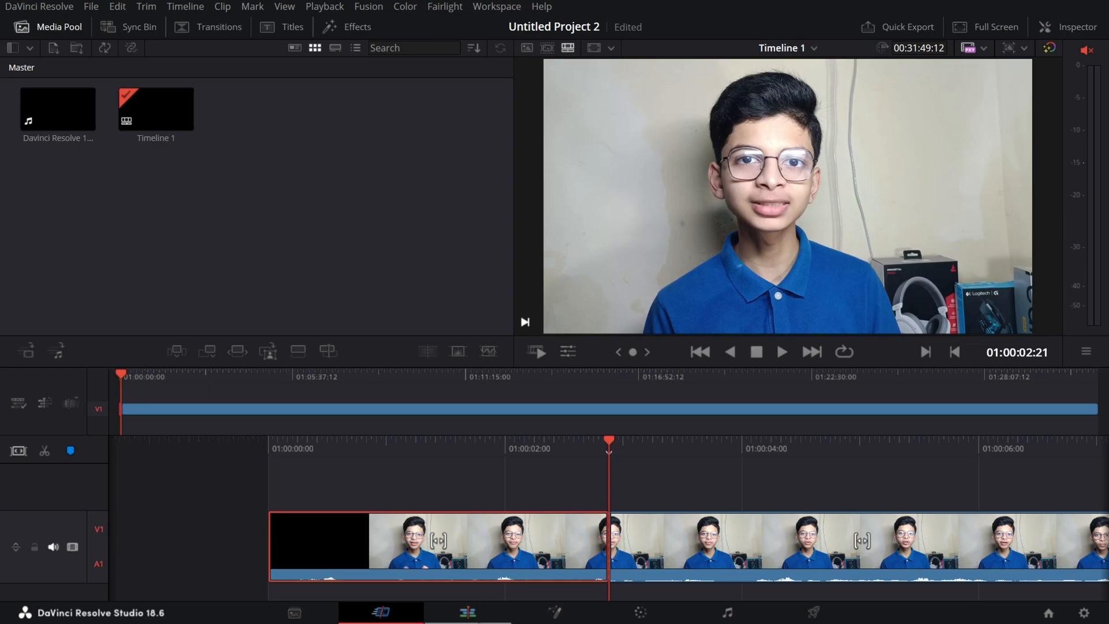
click(467, 612)
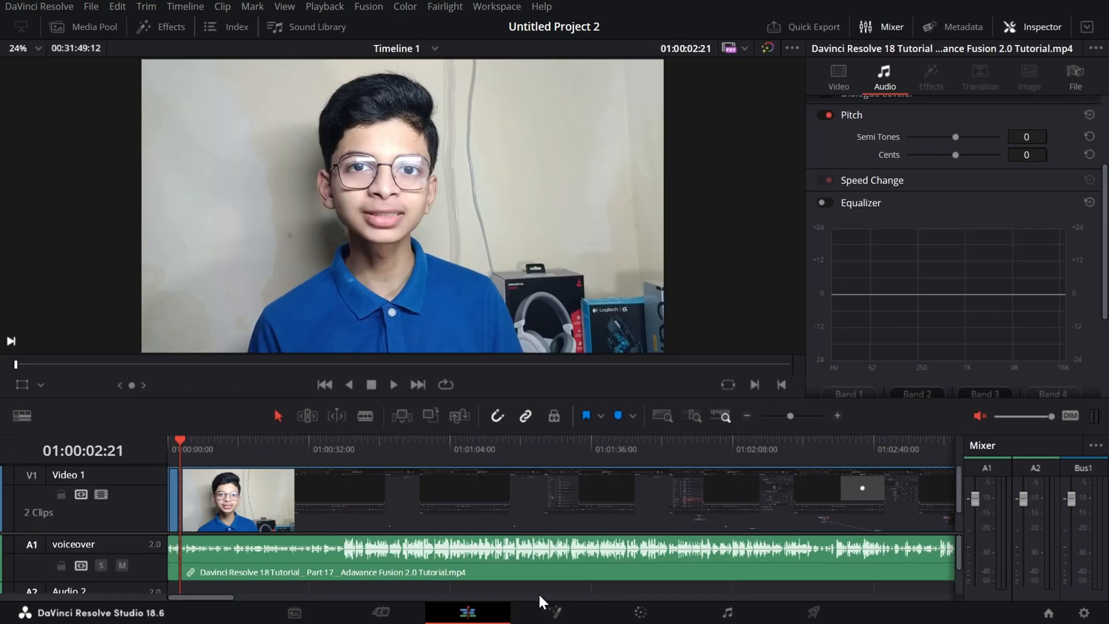
drag(181, 443, 137, 459)
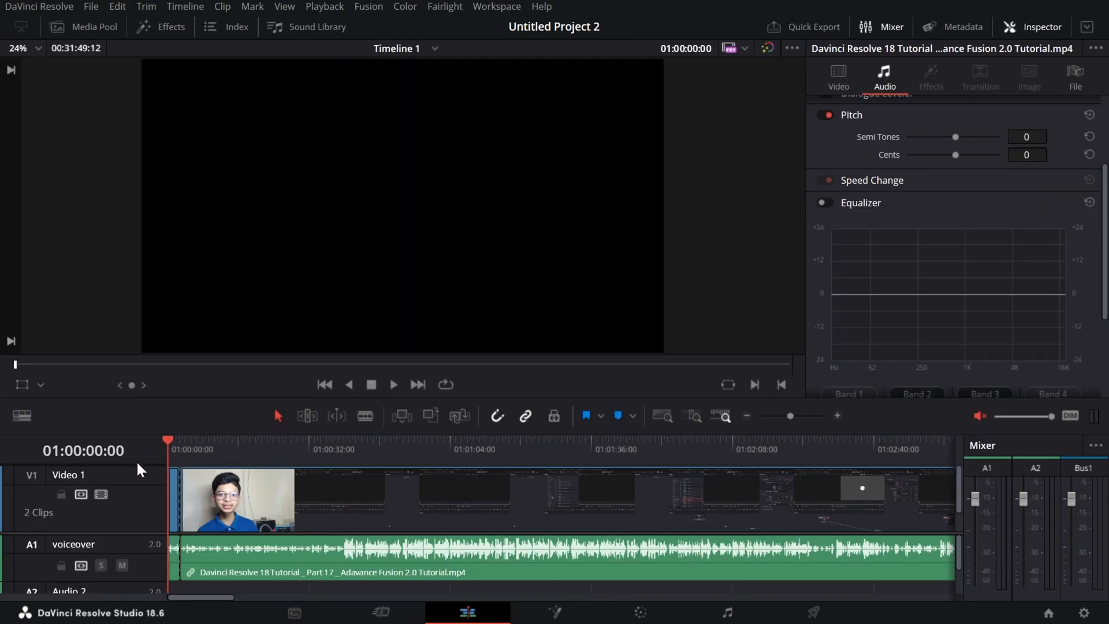
Start Render in Place for the short first clip with the QuickTime format, H.265 codec and Main encoding profile.
click(174, 520)
right_click(174, 519)
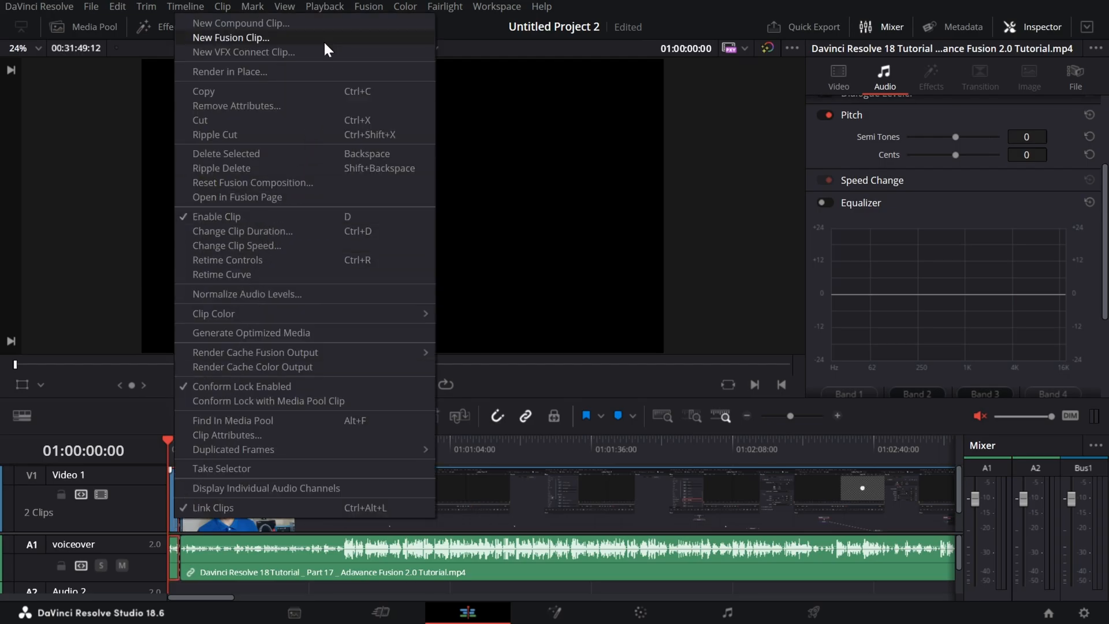
click(322, 73)
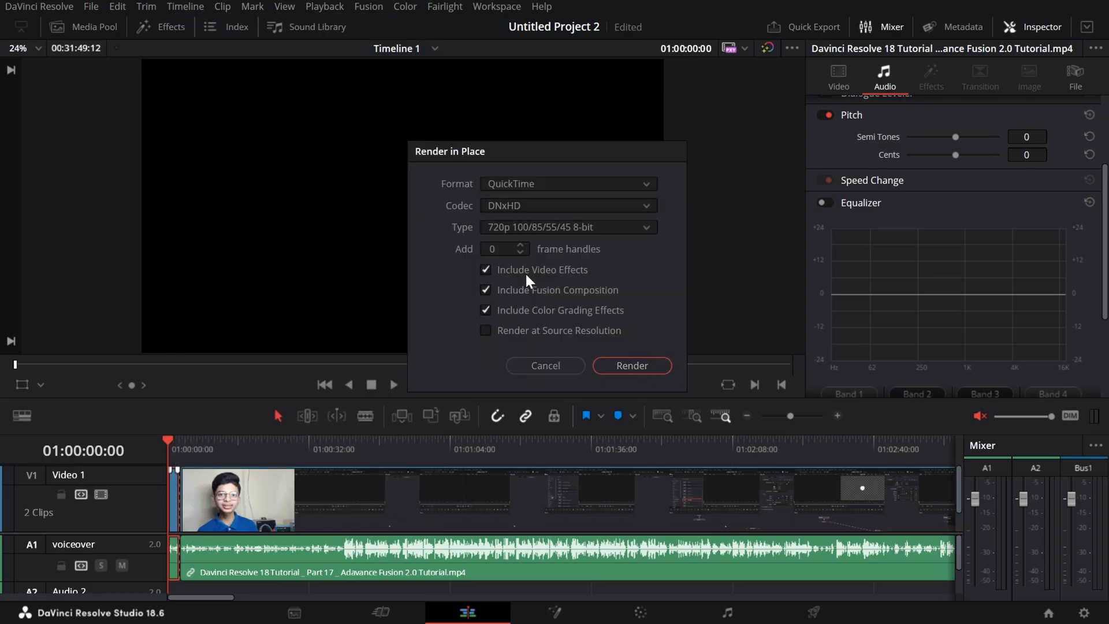
click(556, 206)
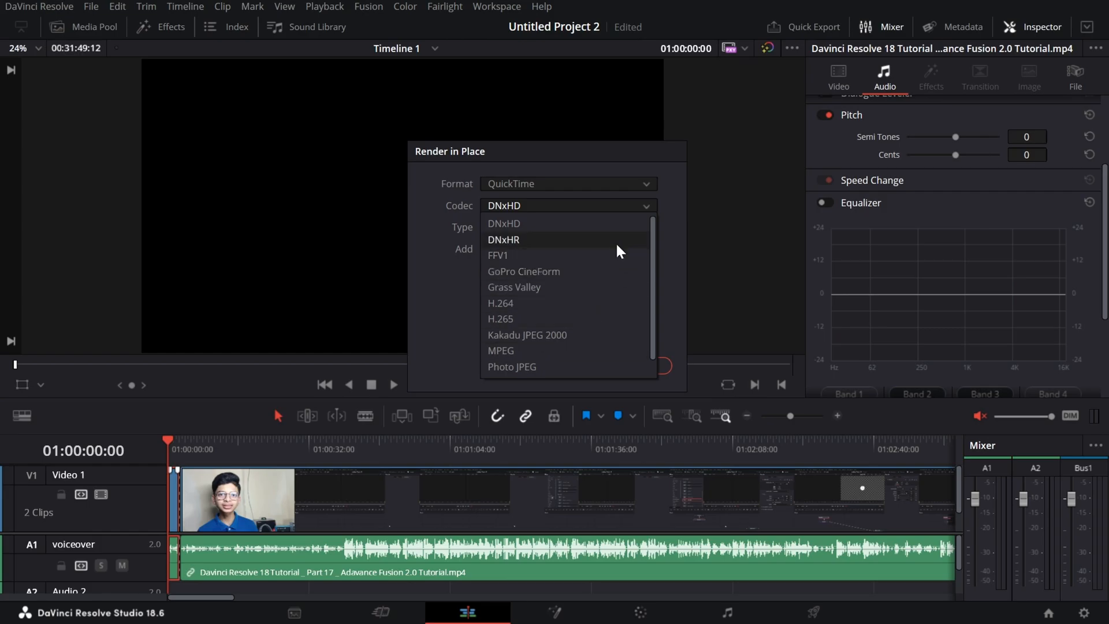
click(560, 317)
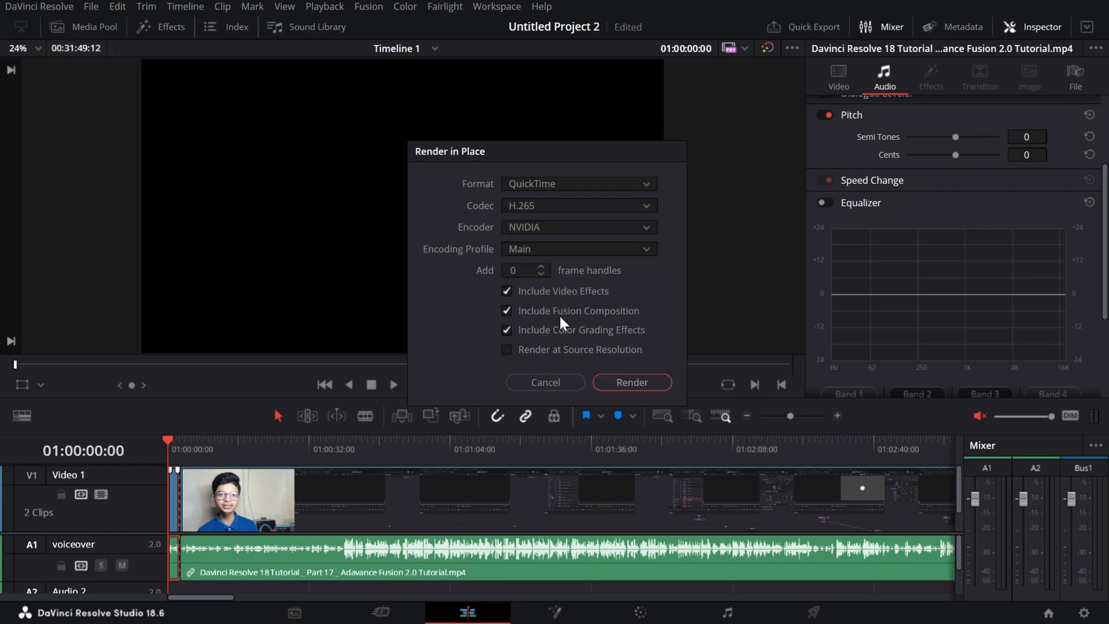
click(589, 254)
click(587, 249)
click(625, 381)
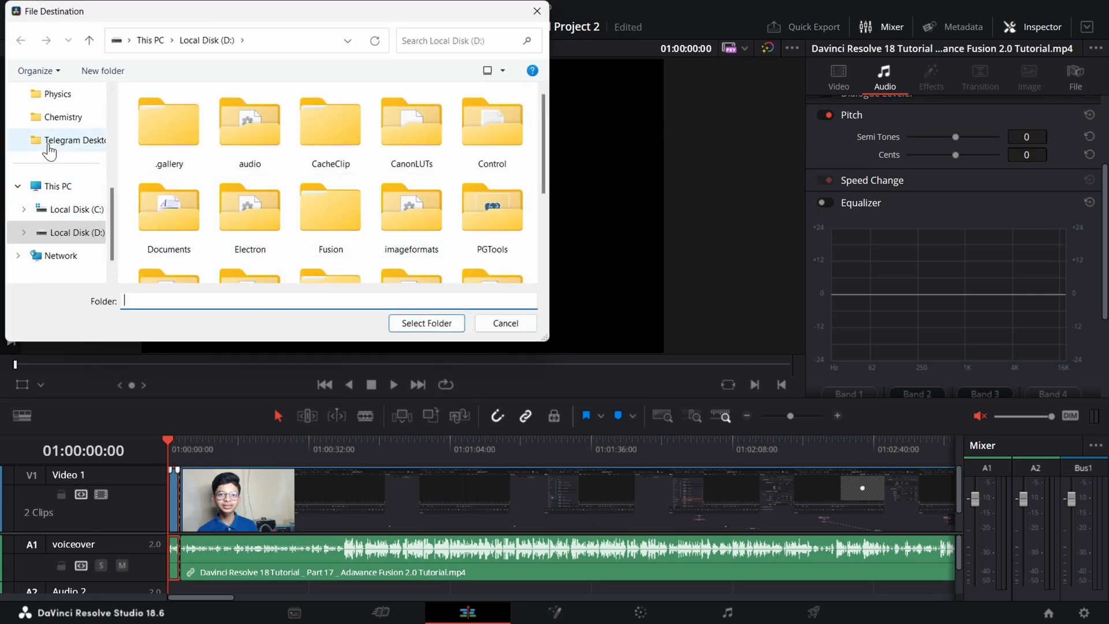
Choose Local Disk (D:) as the destination folder for the rendered clip.
scroll(44, 152, up, 3)
scroll(81, 191, down, 1)
scroll(70, 250, down, 2)
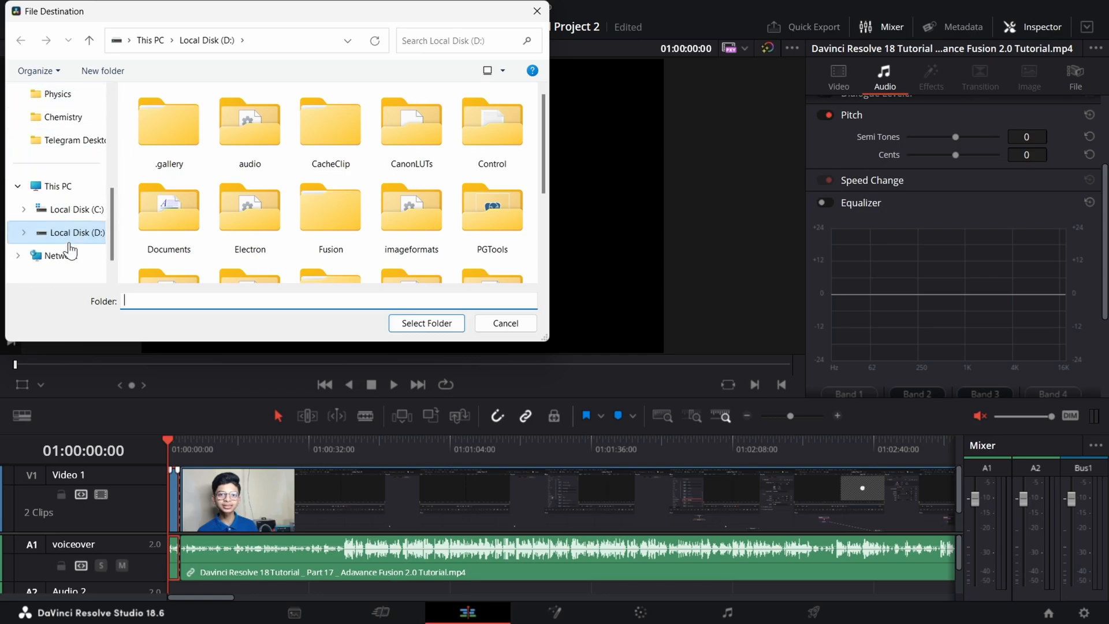
scroll(70, 250, up, 2)
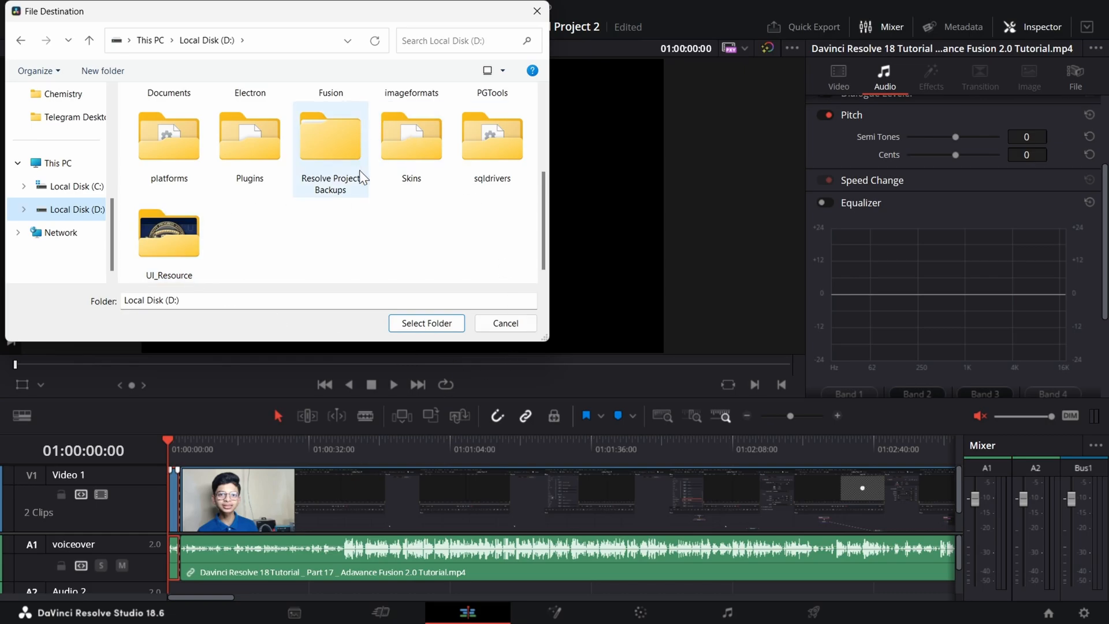
click(429, 322)
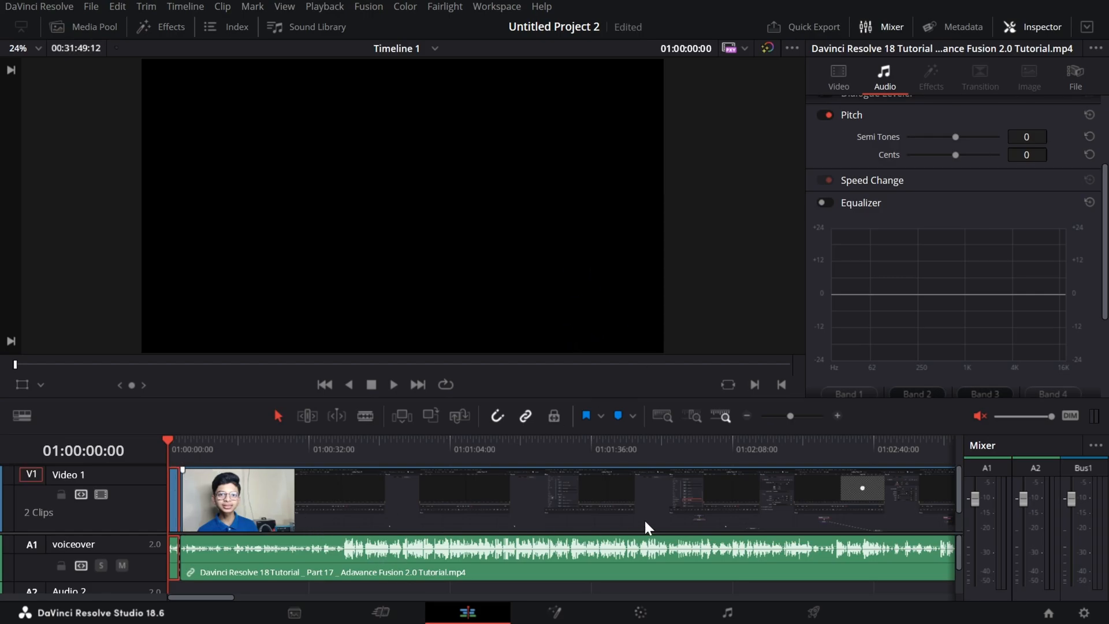
Switch to File Explorer and look through the video files in the Videos folder.
key(super)
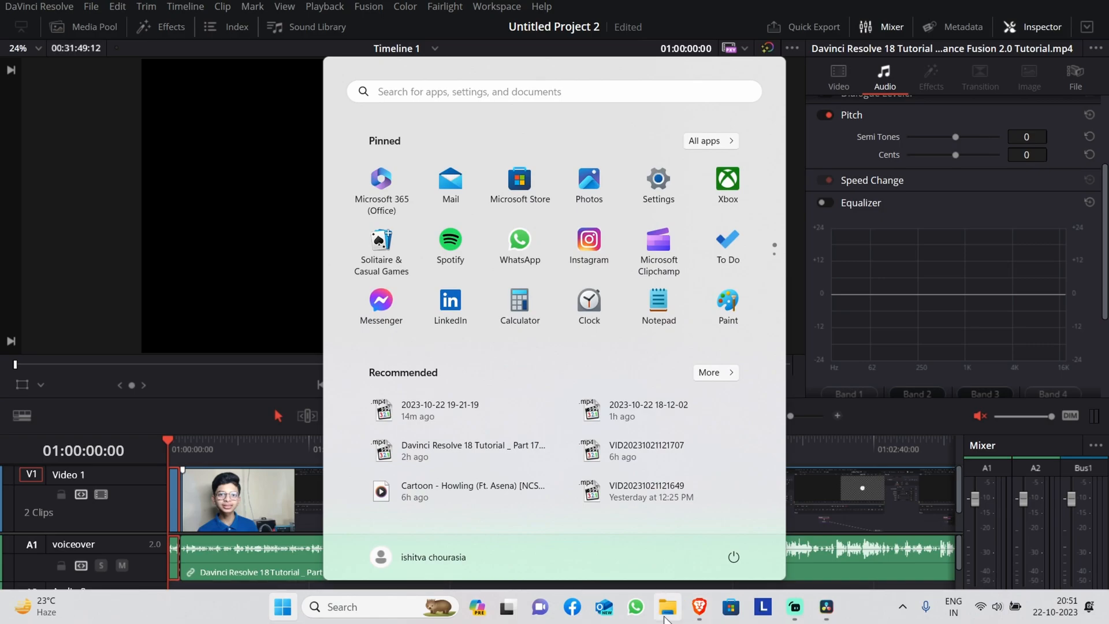
key(super+e)
scroll(72, 482, down, 3)
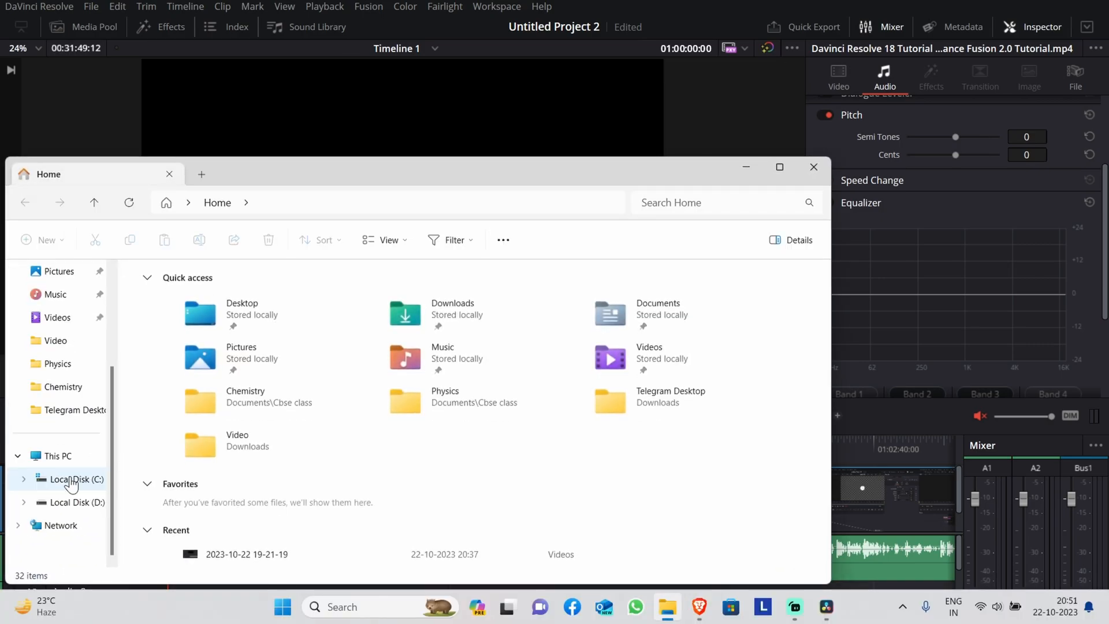
click(80, 479)
scroll(433, 440, down, 10)
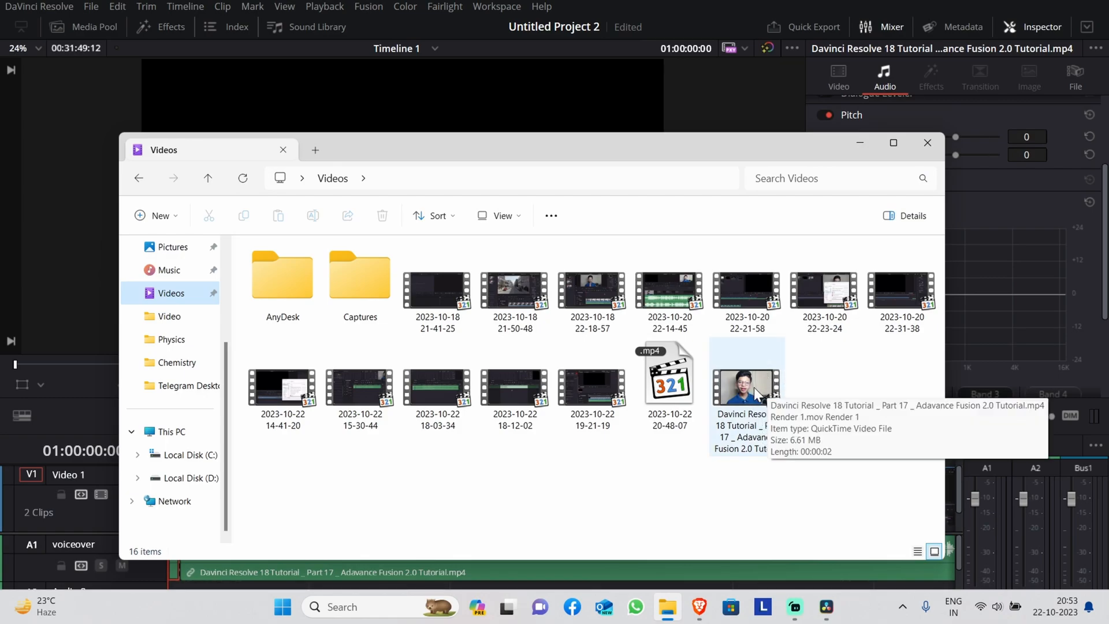
Play the rendered .mov clip once in MPC-HC (x64), and close the player and the Videos folder.
click(765, 386)
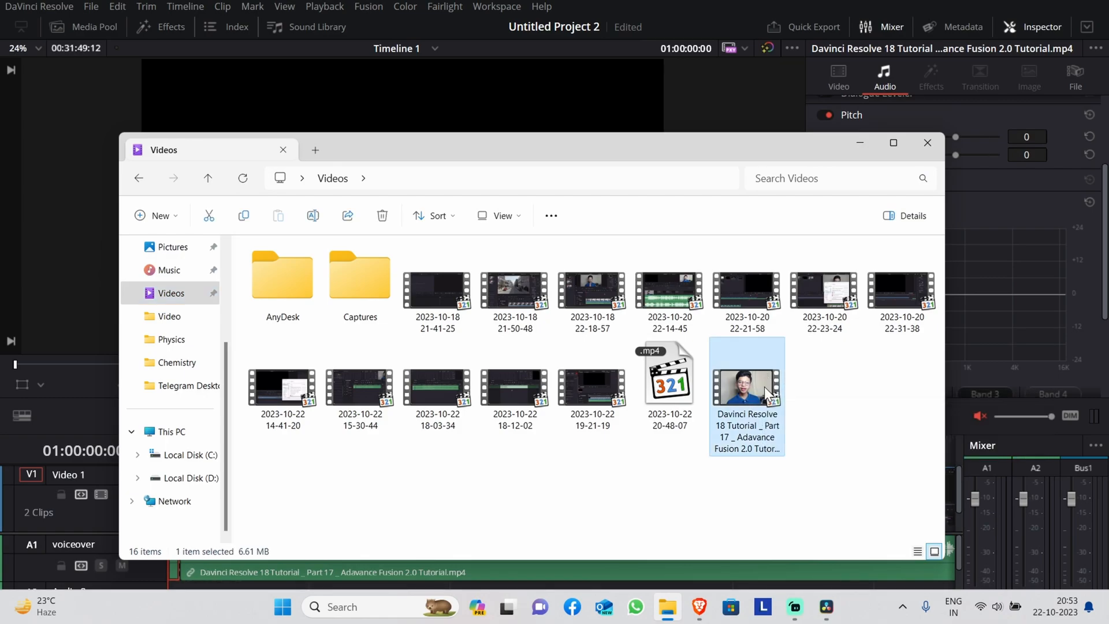
double_click(764, 387)
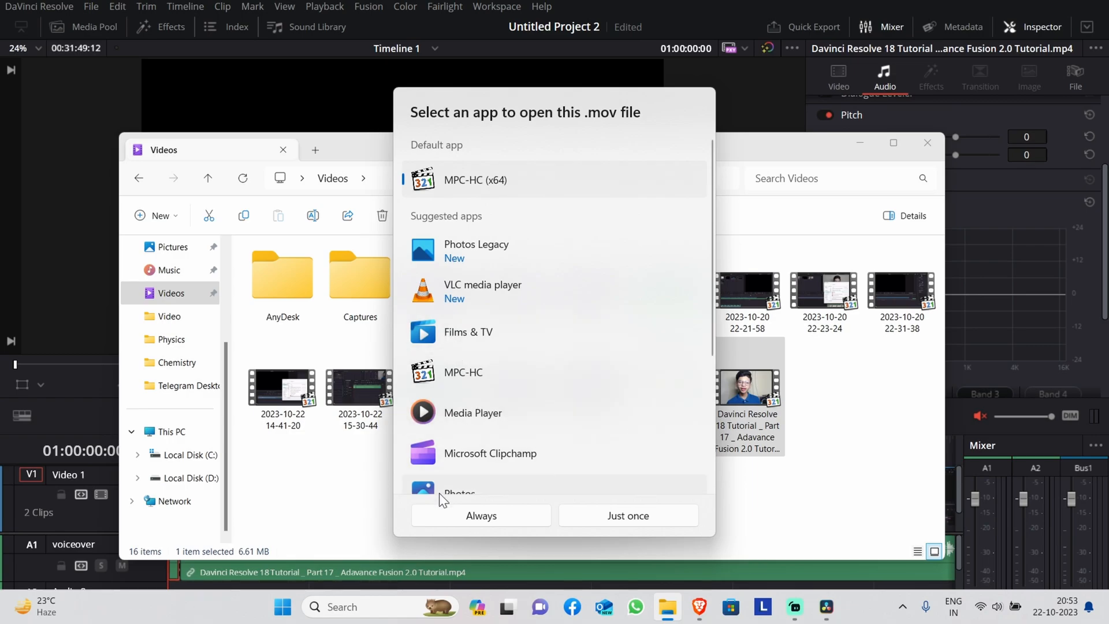
click(620, 523)
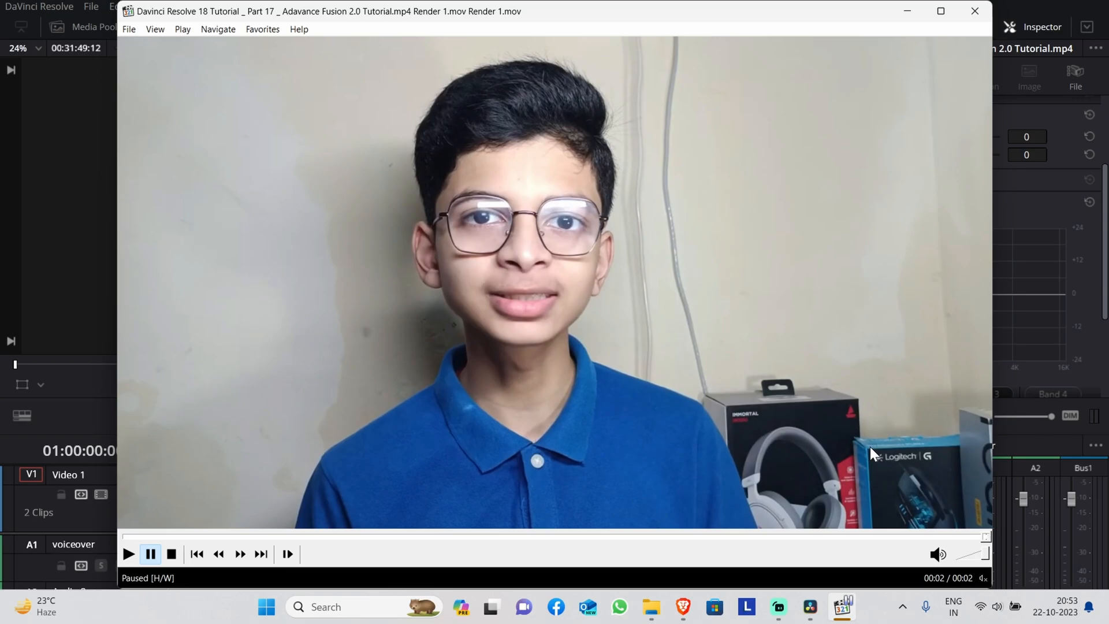
click(976, 11)
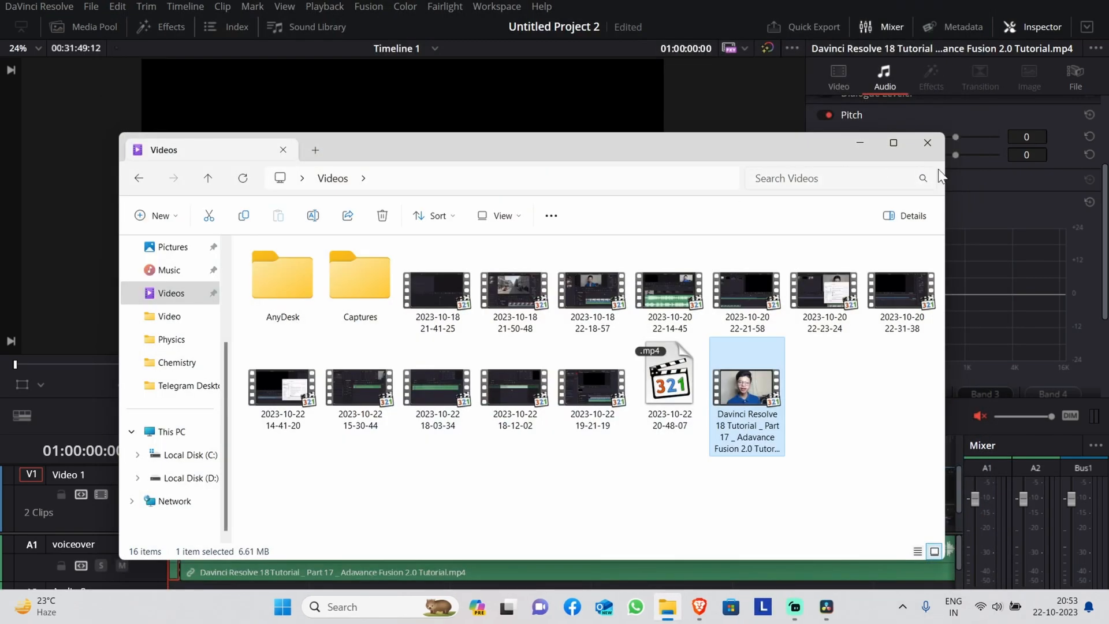
click(927, 143)
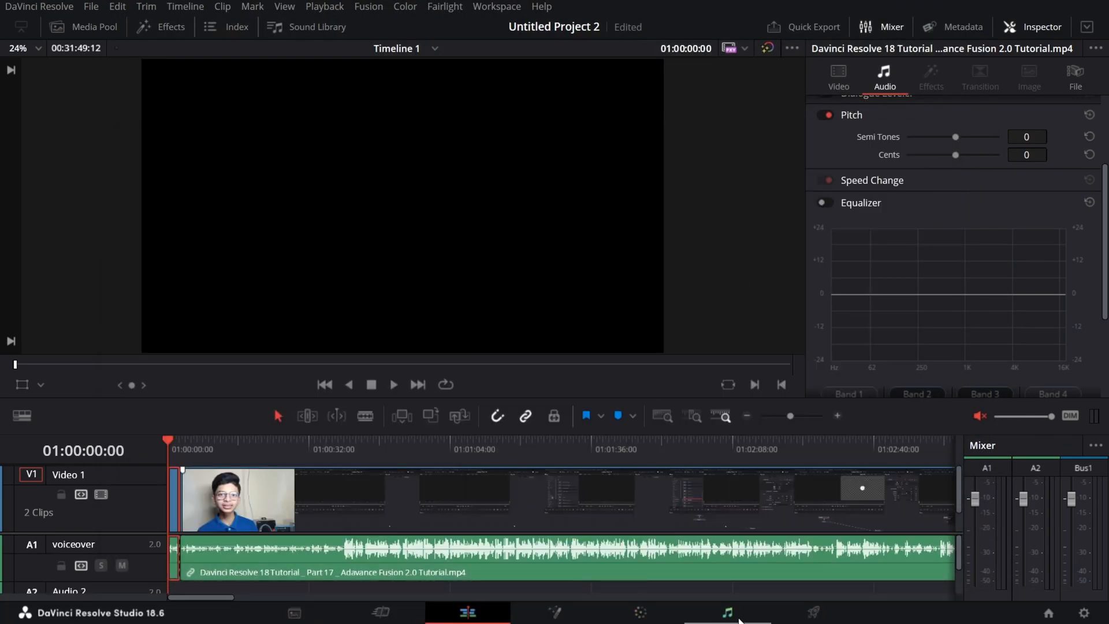
Open the Deliver page, look through the render presets and apply the H.265 Master preset.
click(794, 617)
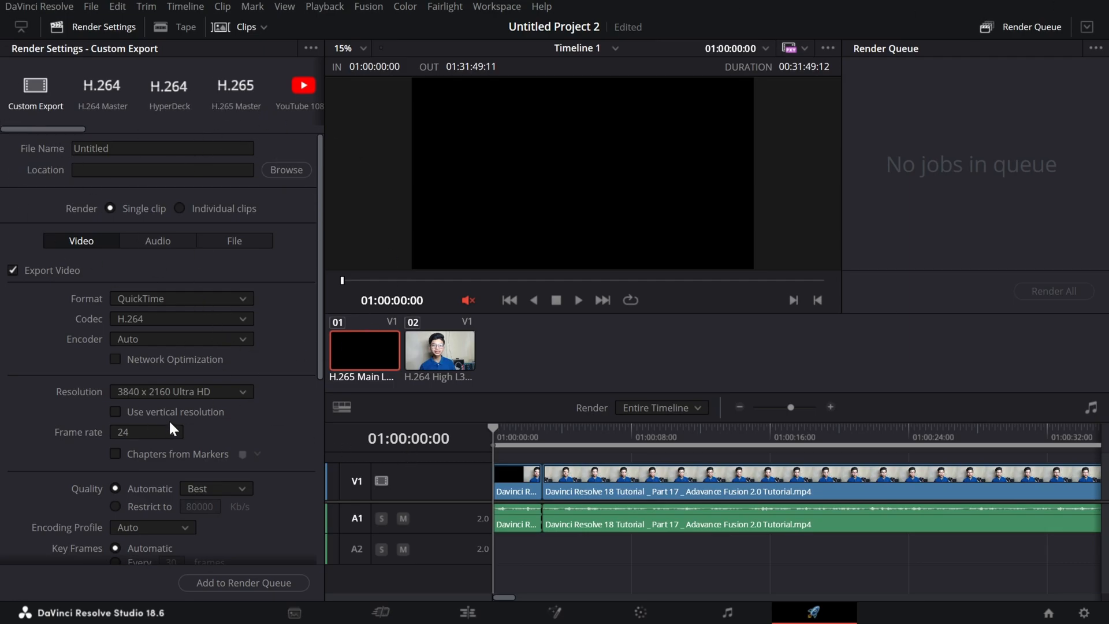
drag(50, 130, 10, 171)
click(101, 85)
click(245, 86)
drag(74, 131, 161, 135)
drag(195, 133, 34, 203)
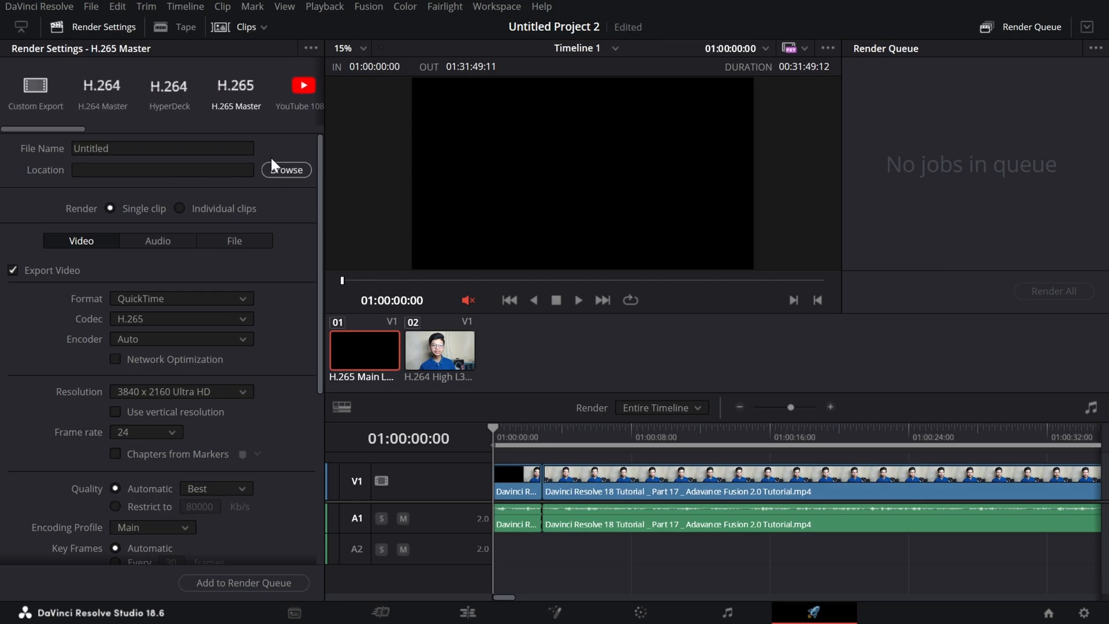
Replace the render file name with the creator's first name and view the destination folder chooser without choosing a location.
click(192, 150)
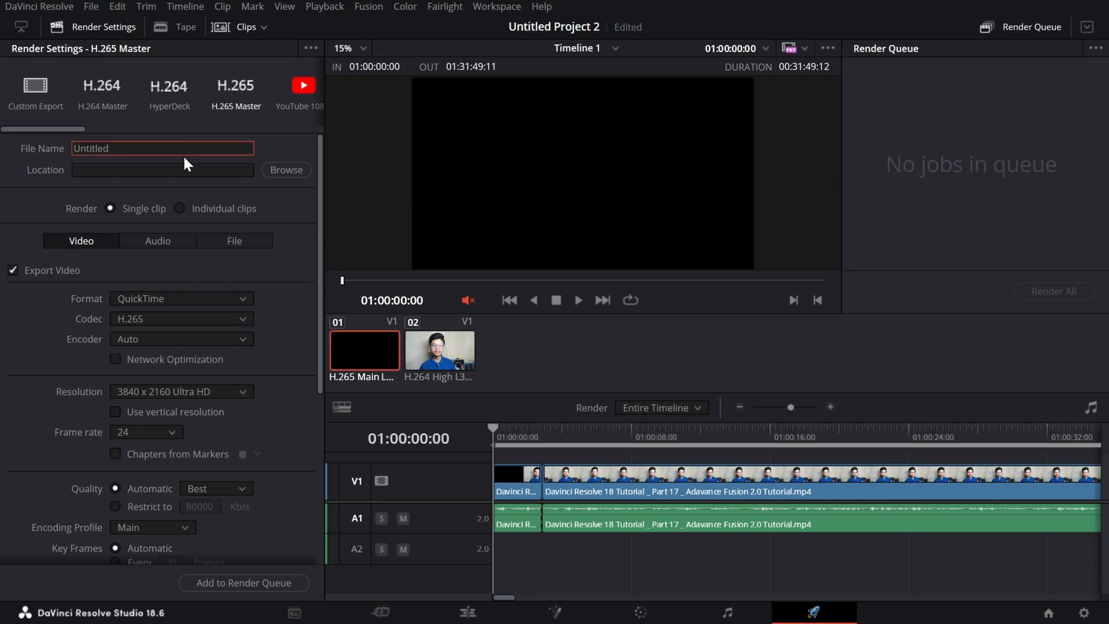
scroll(243, 310, down, 3)
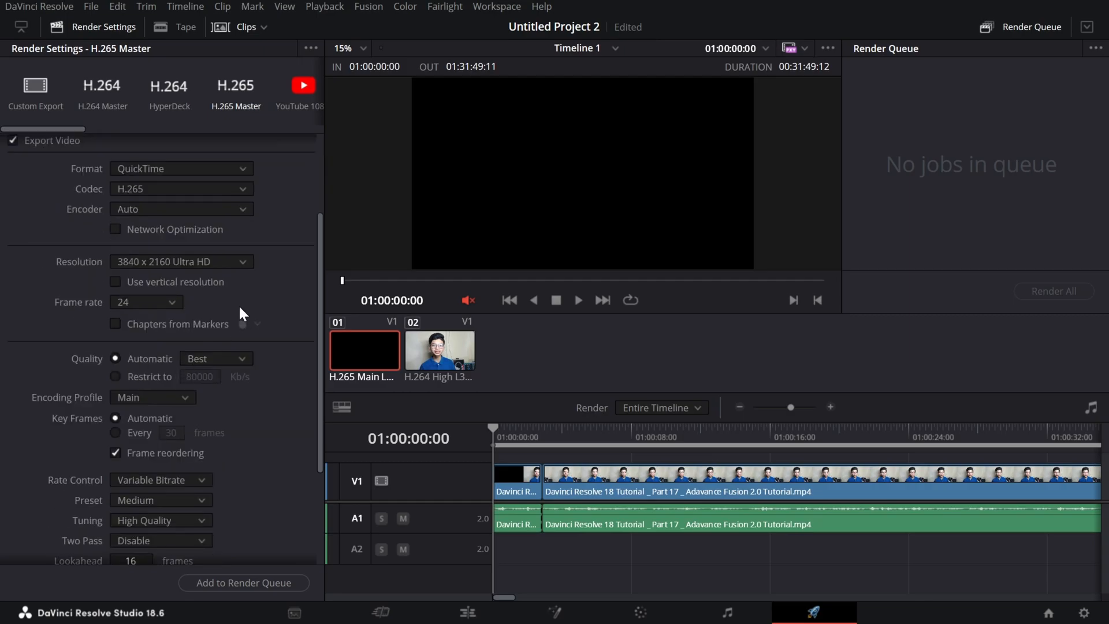
scroll(177, 363, up, 3)
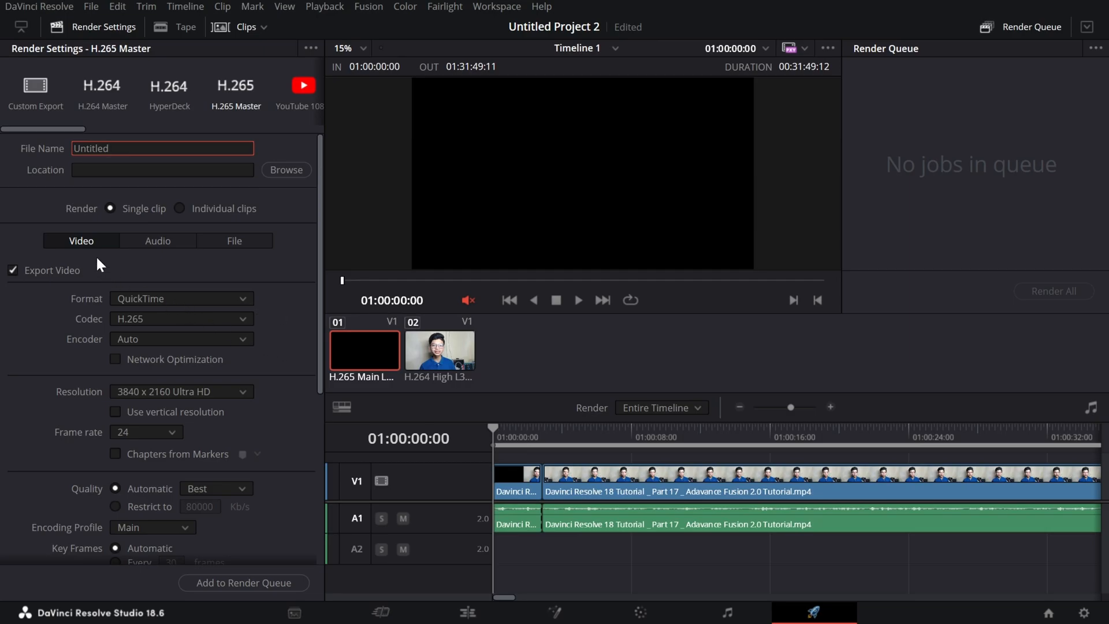
key(BackSpace)
key(BackSpace)
key(BackSpace)
key(BackSpace)
key(BackSpace)
key(BackSpace)
key(BackSpace)
key(BackSpace)
text(Ishitvq)
key(BackSpace)
text(a)
click(270, 171)
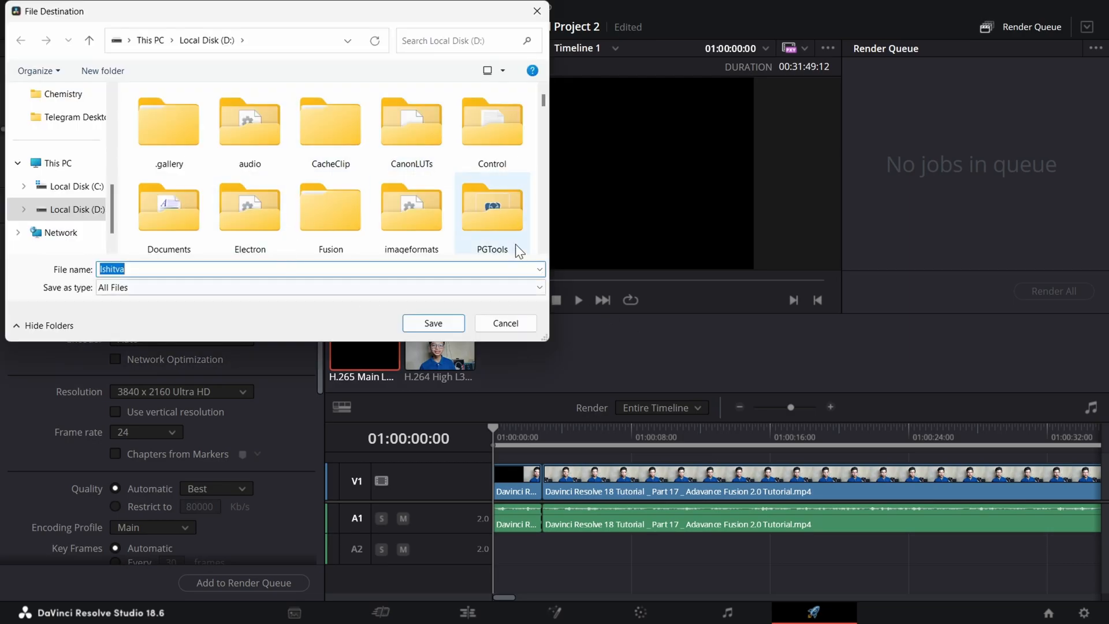
click(508, 323)
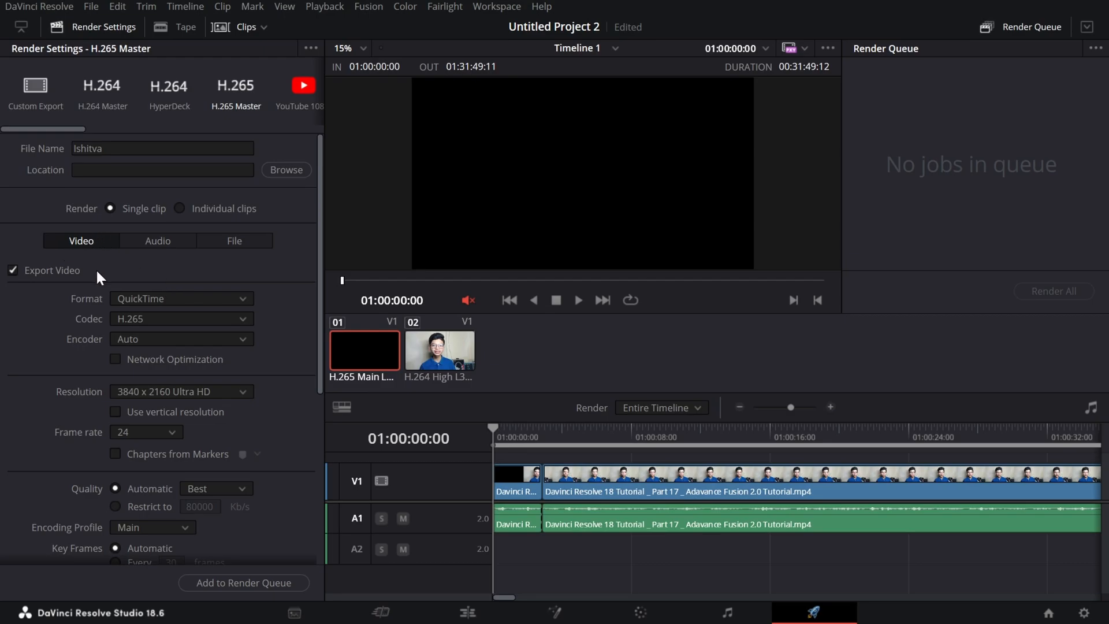
Look through the available video export formats and keep QuickTime selected.
scroll(88, 257, down, 3)
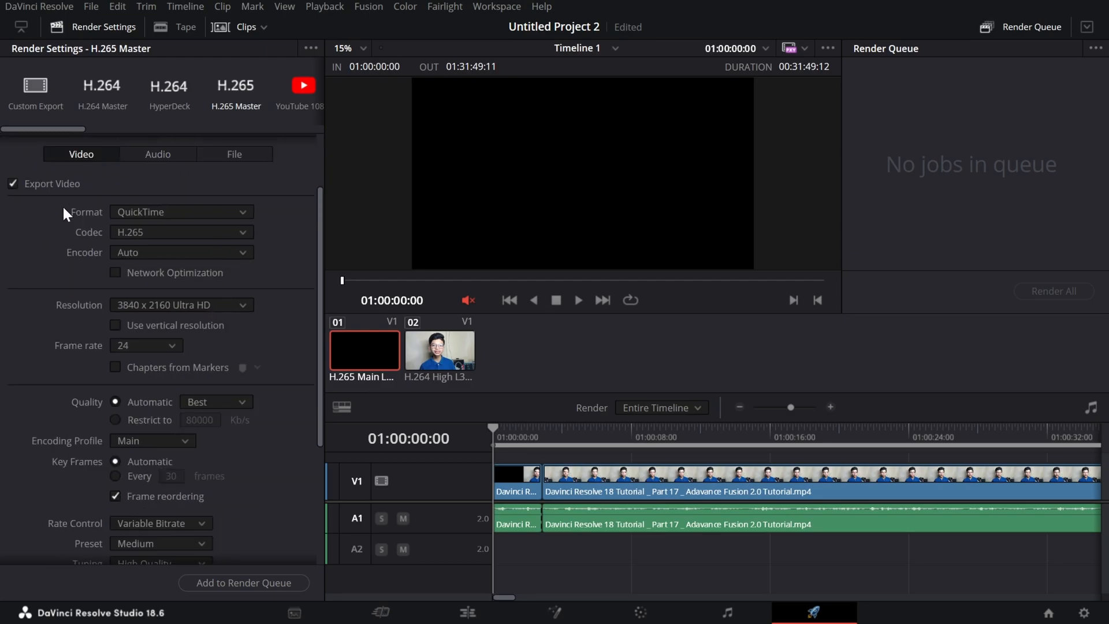
click(165, 219)
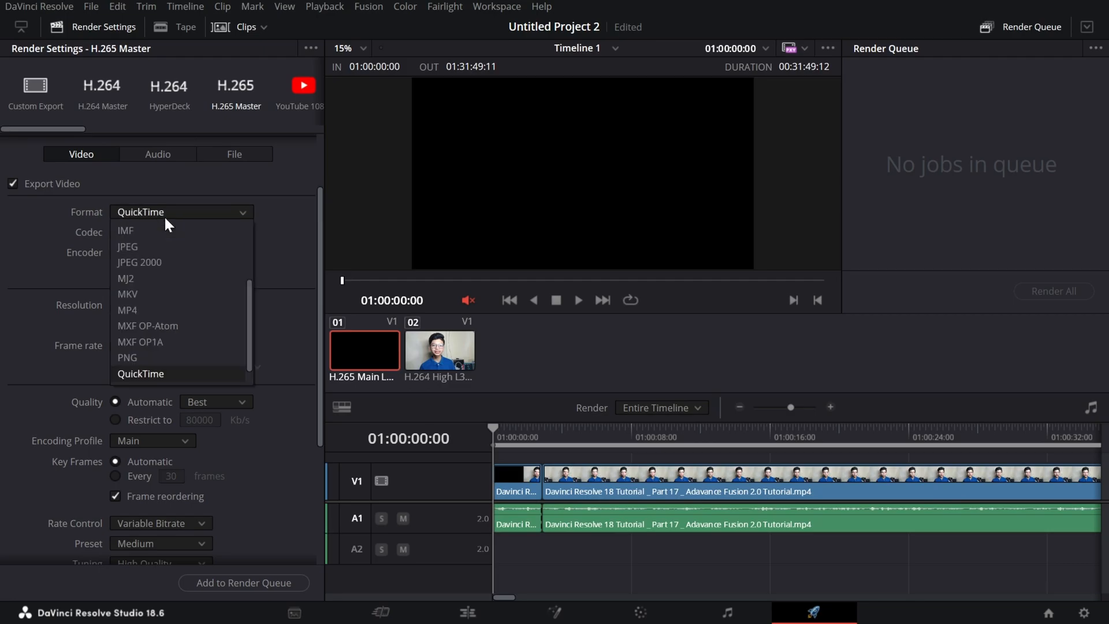
scroll(197, 243, up, 3)
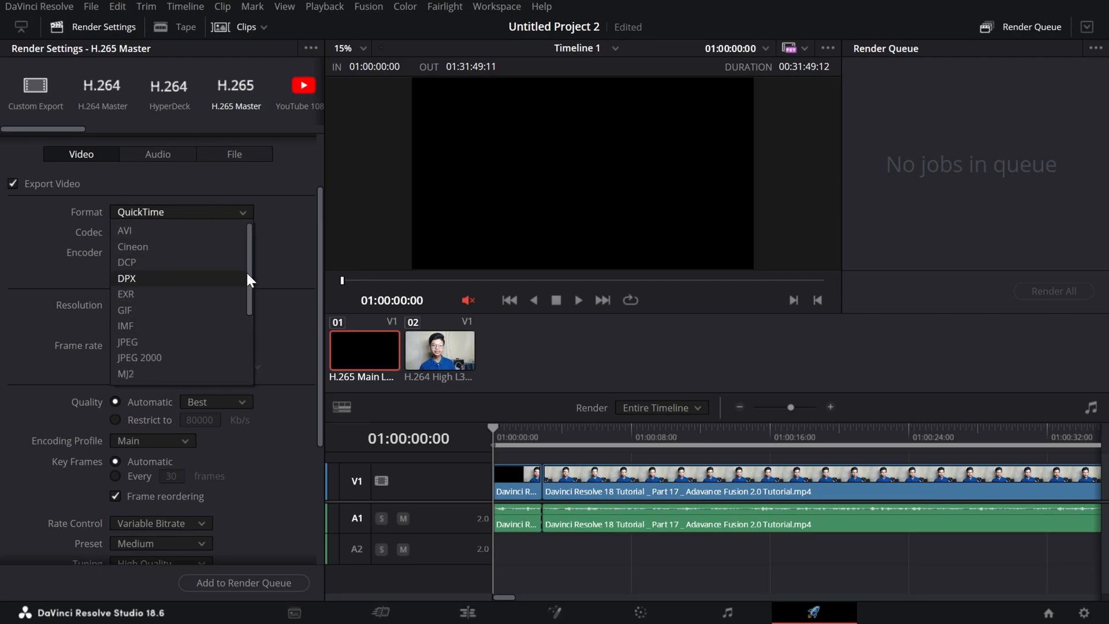
drag(247, 270, 254, 351)
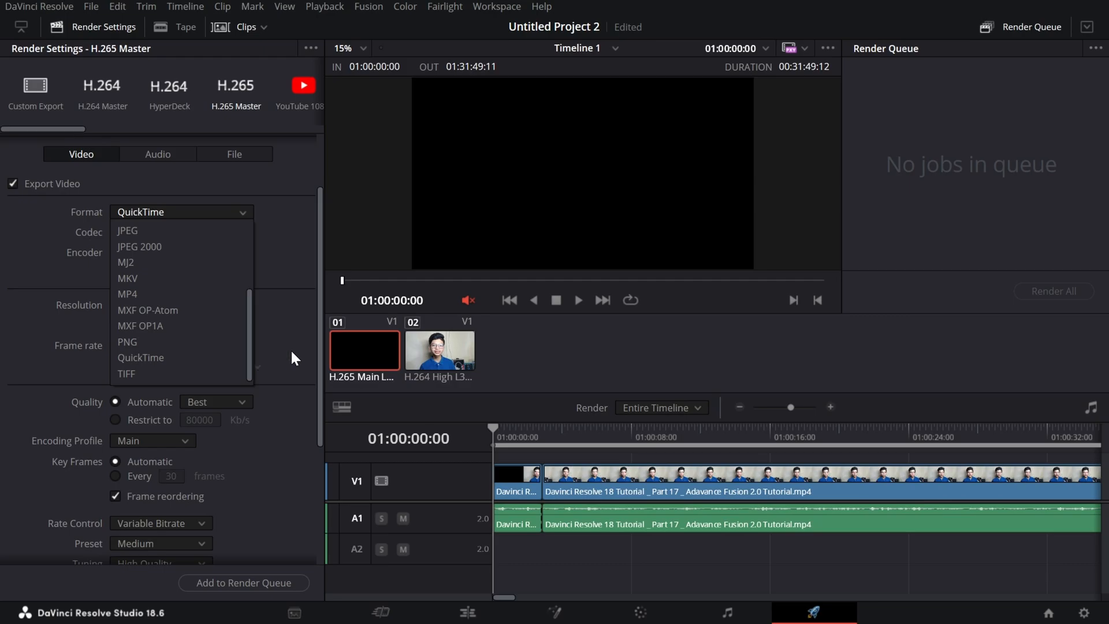
click(230, 353)
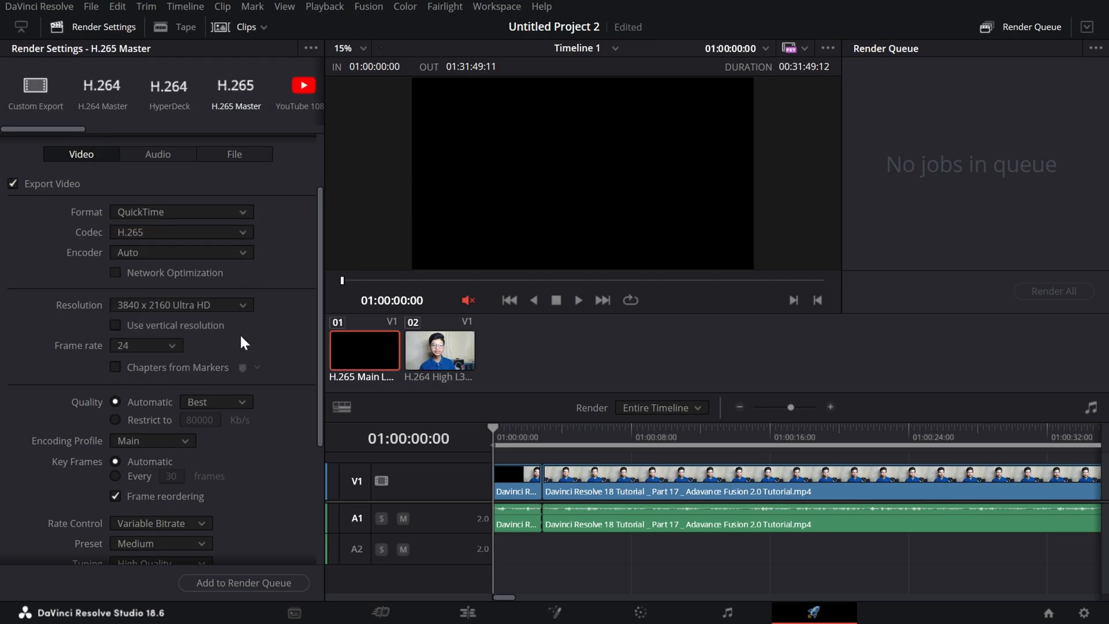
Try the DNxHR codec for the QuickTime export and review its type options.
click(228, 232)
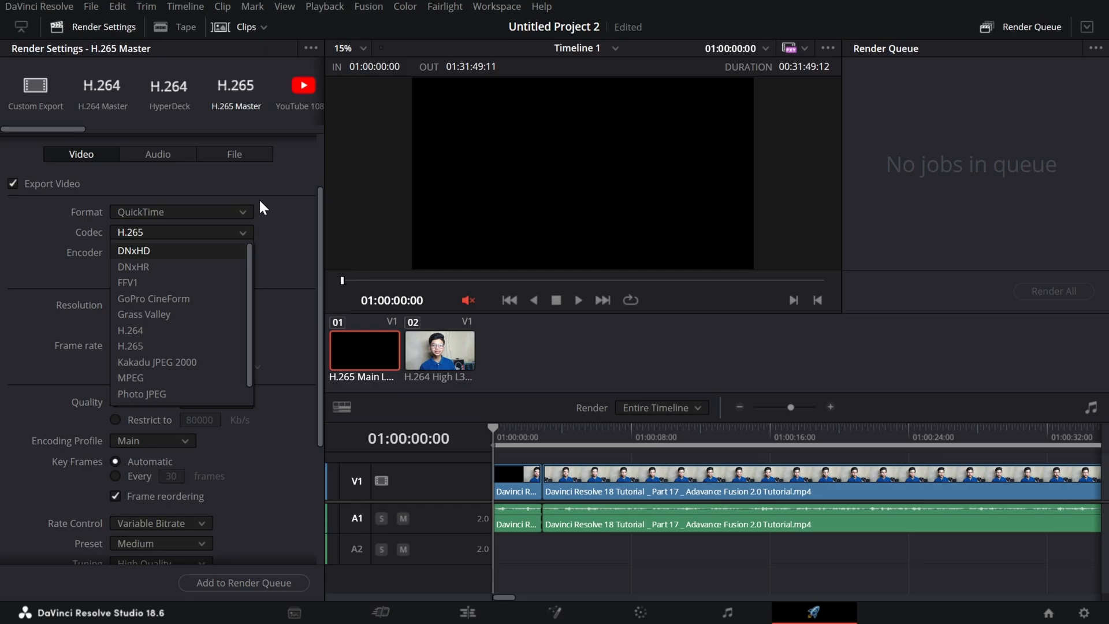
click(183, 268)
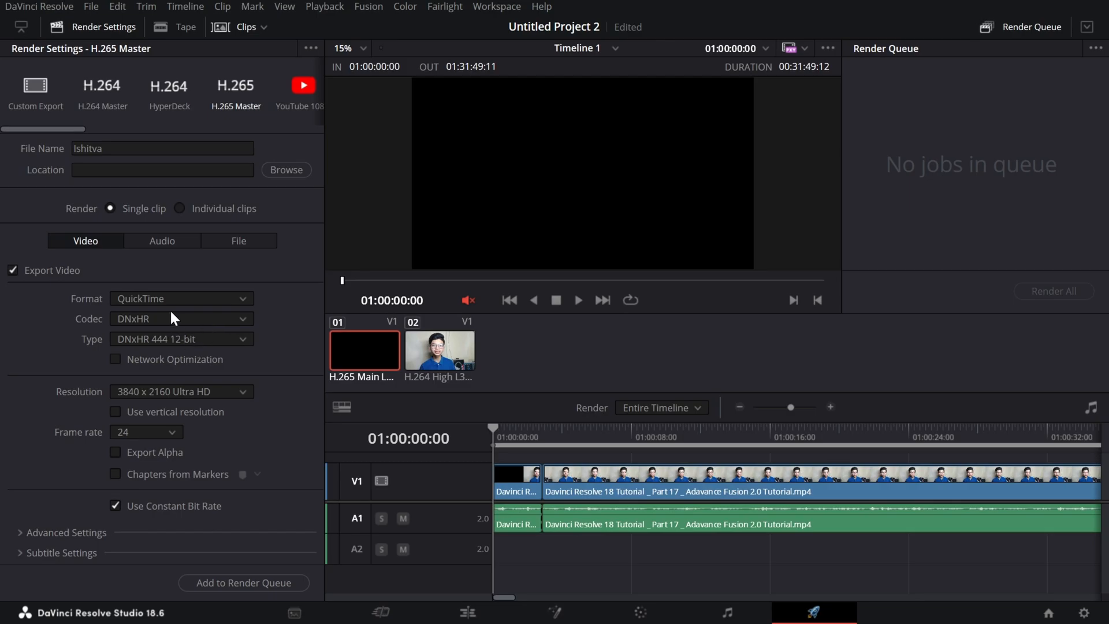
click(210, 341)
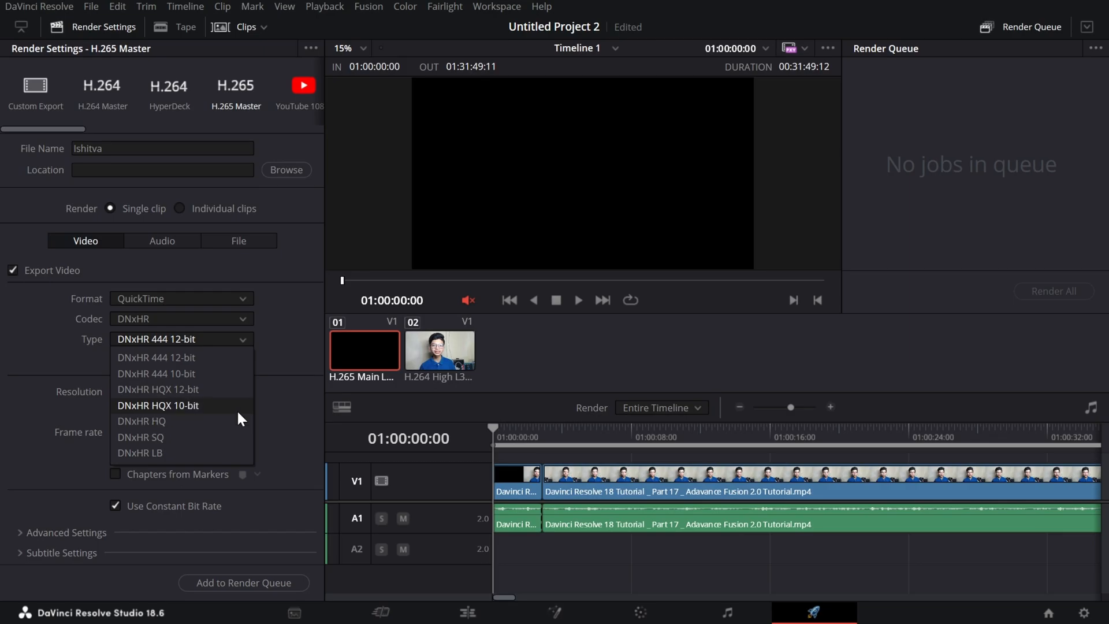
click(162, 323)
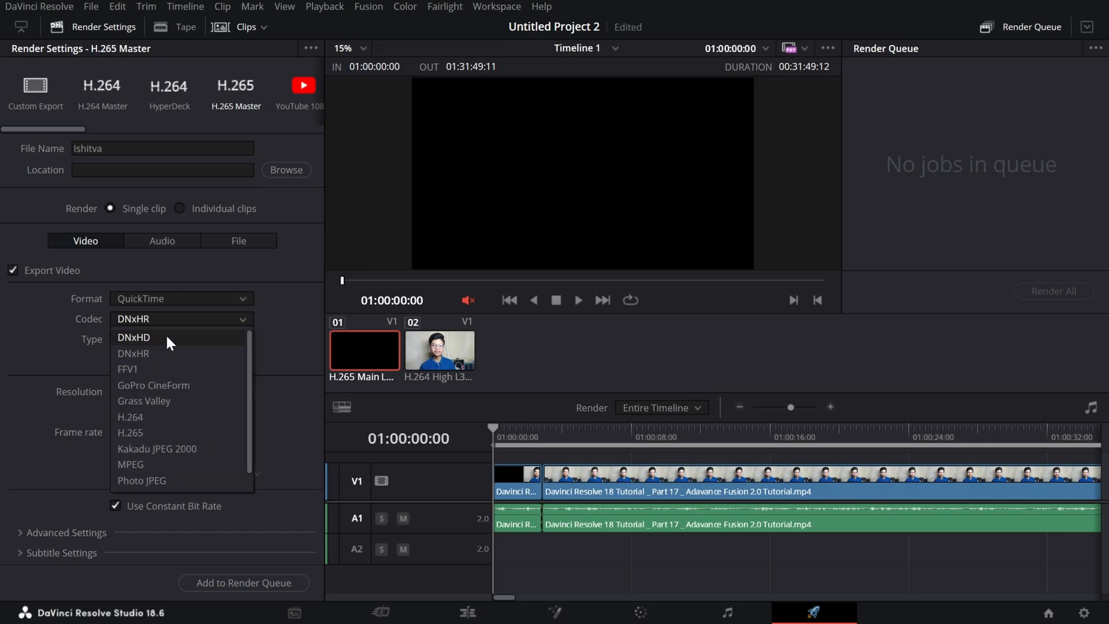
click(219, 324)
click(246, 339)
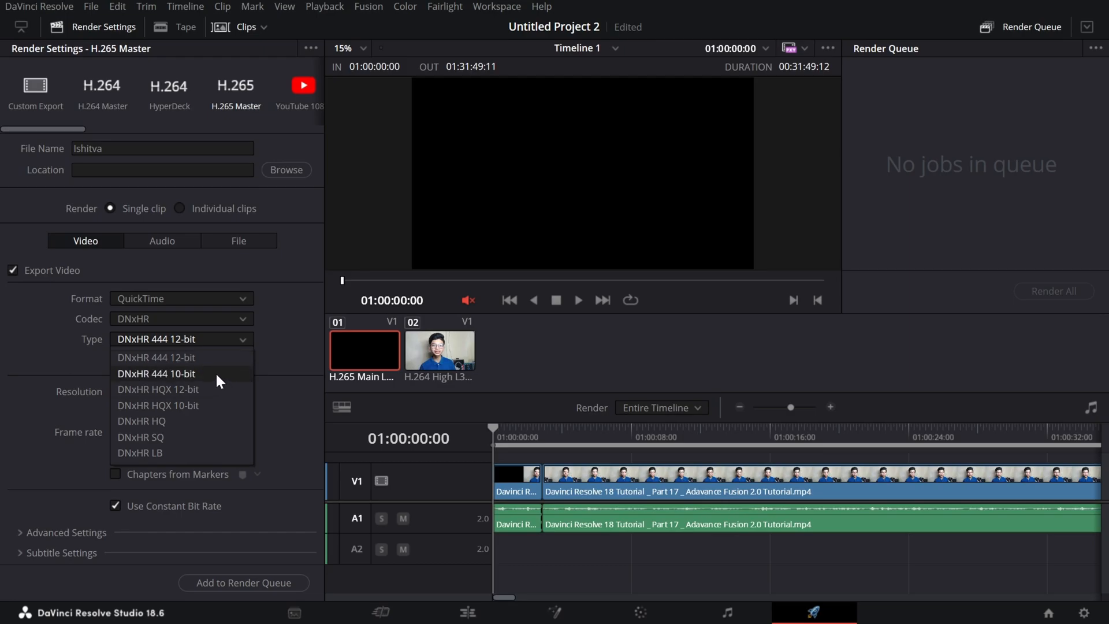
Set the export format to MP4 and the encoder to NVIDIA.
click(186, 299)
click(179, 382)
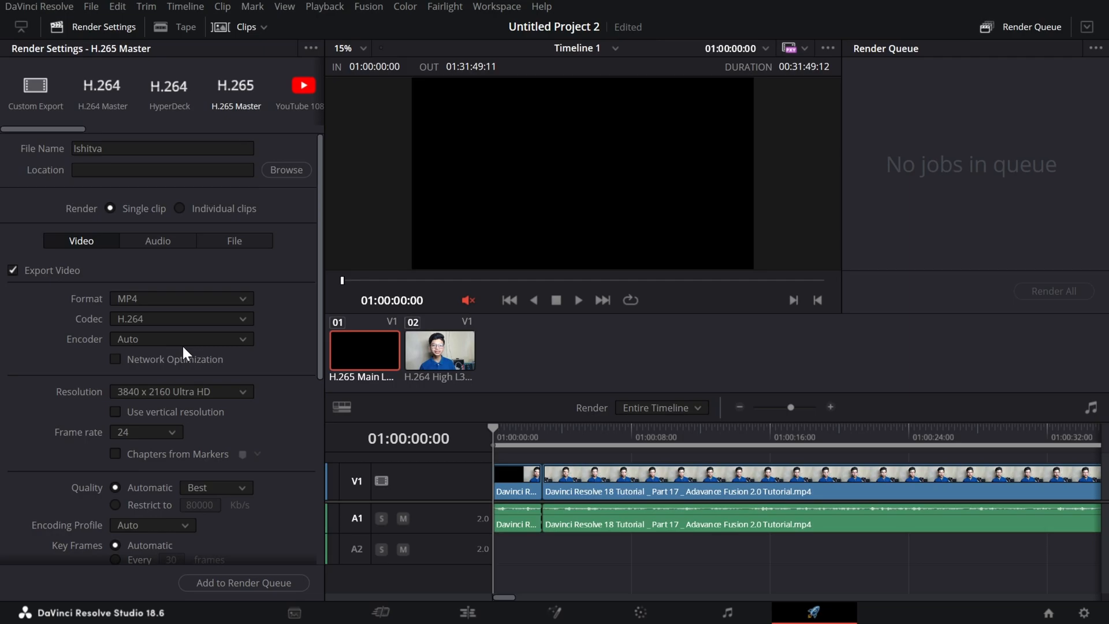
click(199, 338)
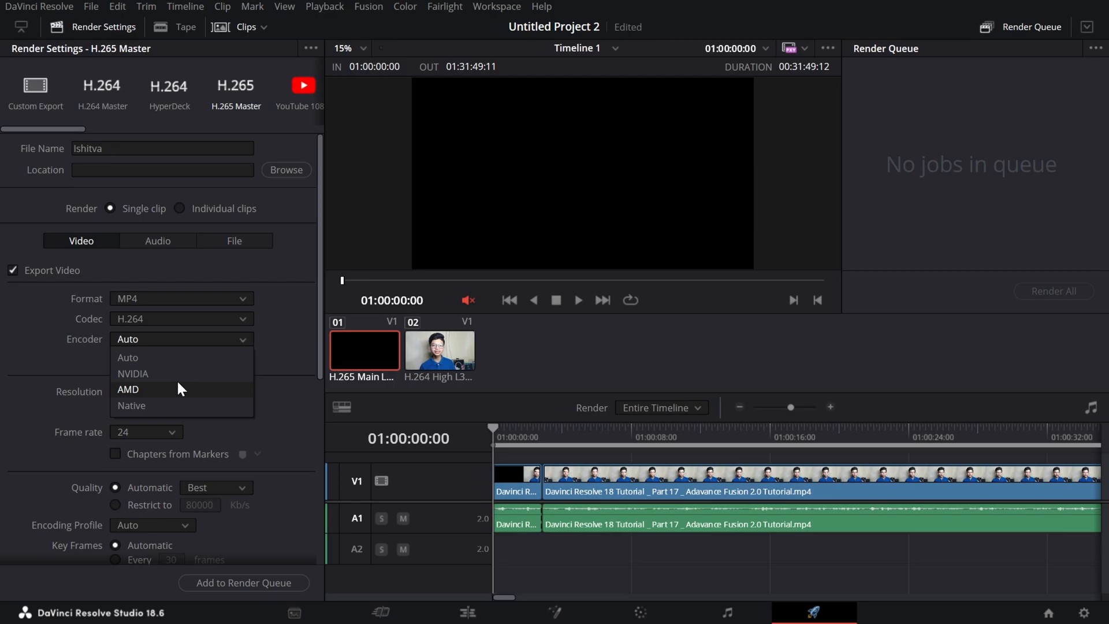
click(143, 373)
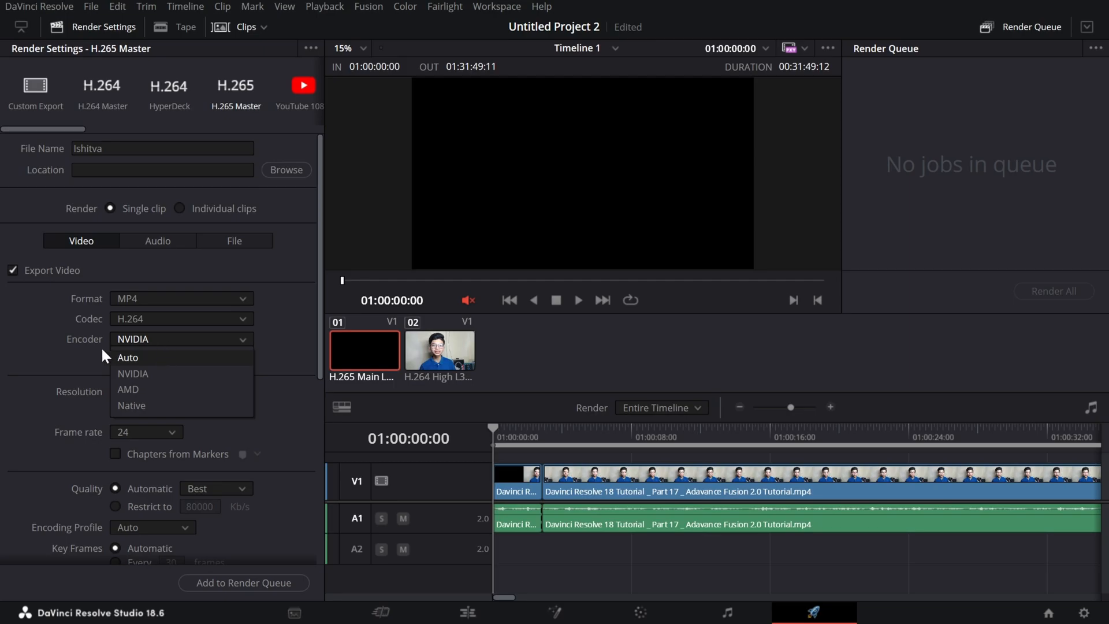
click(67, 365)
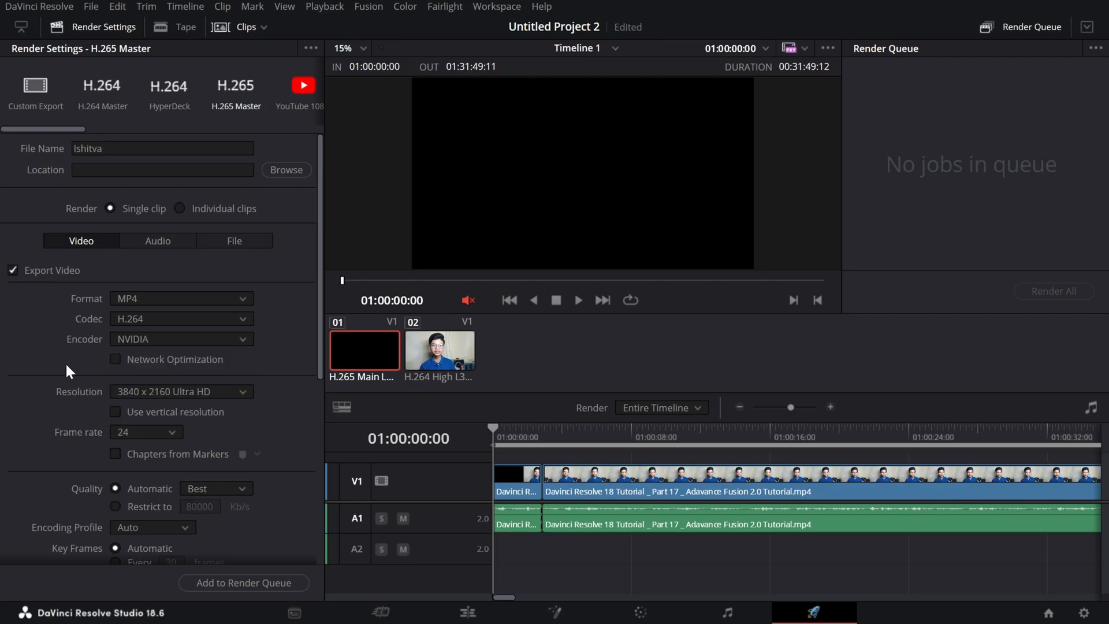
Browse the render resolution presets and try the Custom resolution option.
click(156, 387)
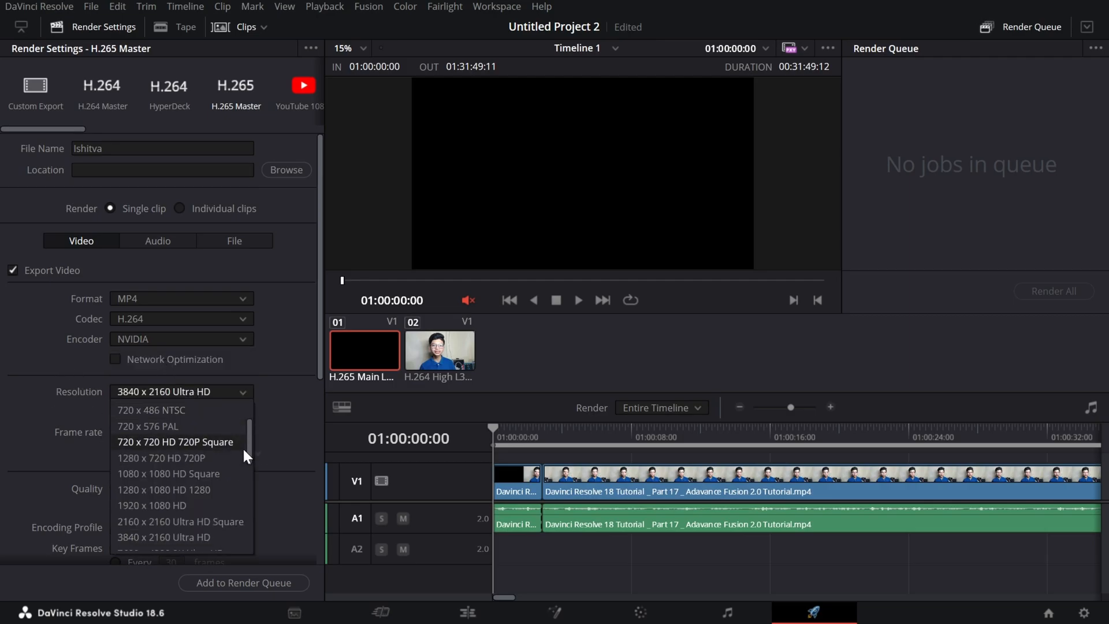
scroll(243, 450, down, 1)
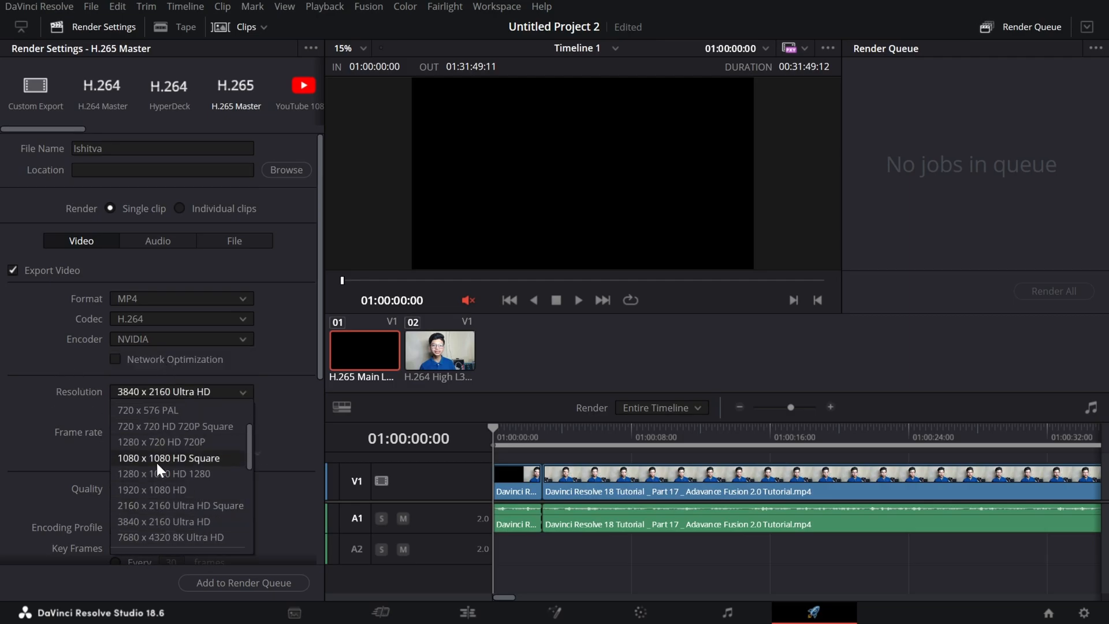
click(206, 522)
click(243, 393)
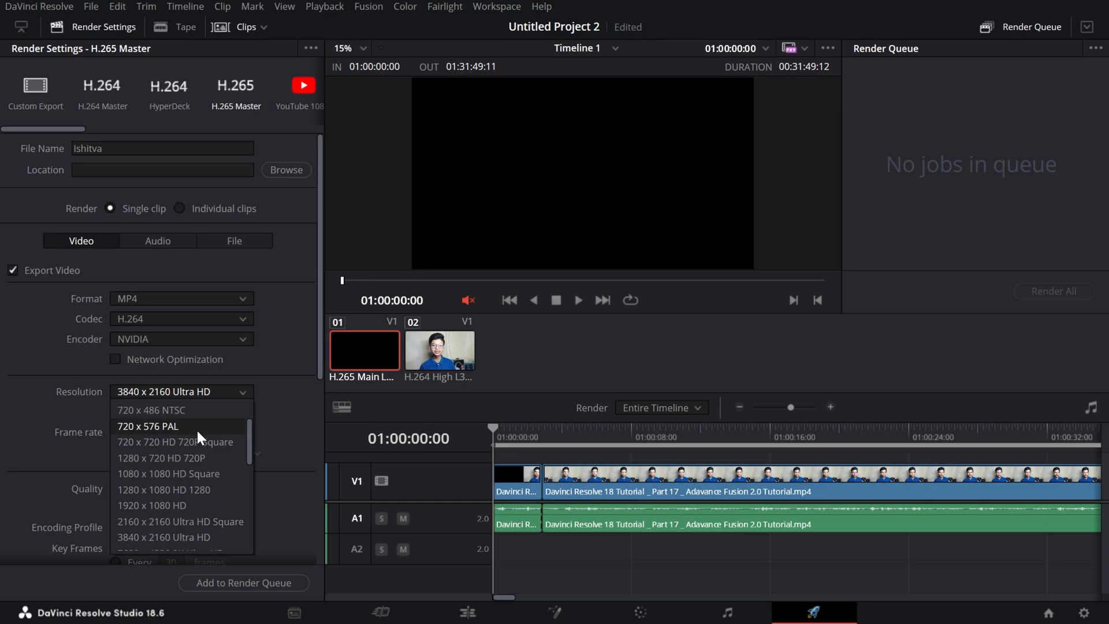
scroll(196, 429, up, 2)
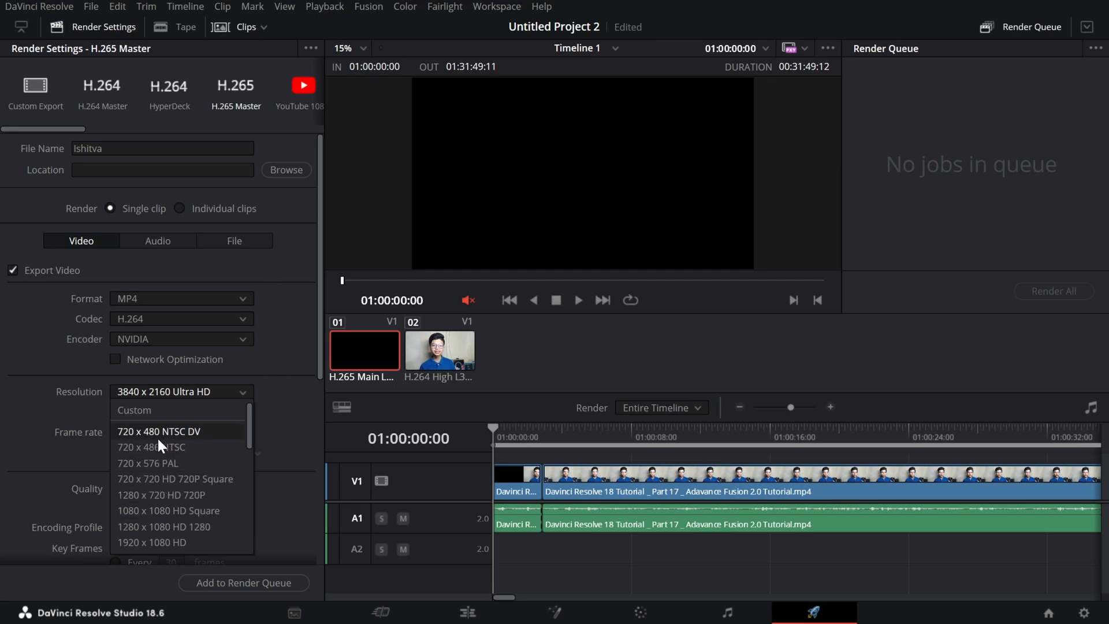
click(134, 409)
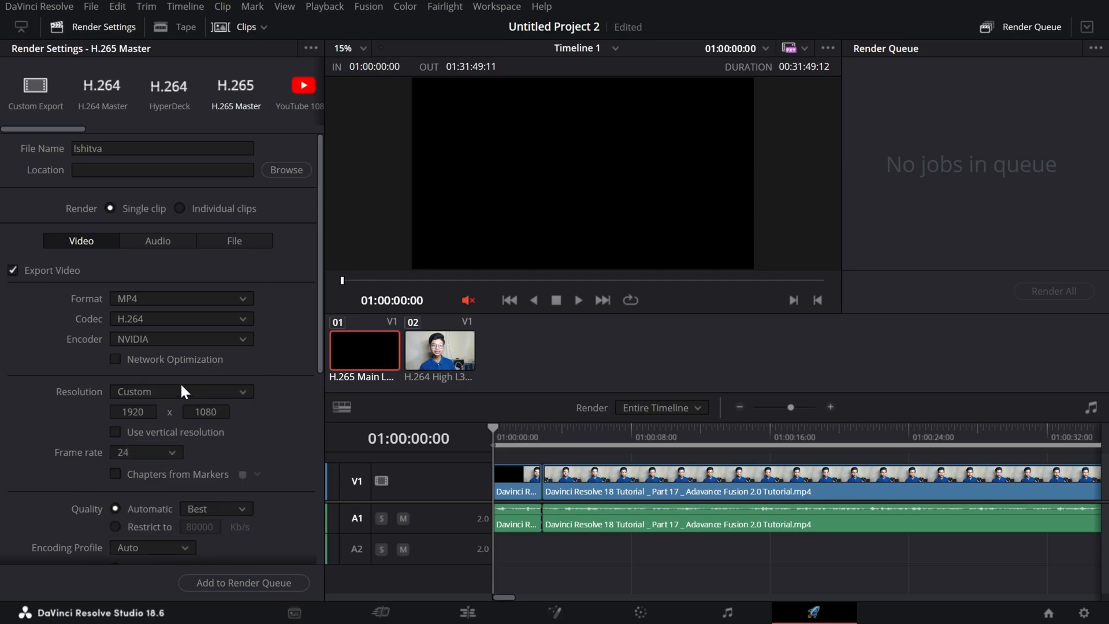
click(134, 411)
Set the render resolution to 3840 x 2160 Ultra HD.
click(161, 393)
scroll(209, 523, down, 5)
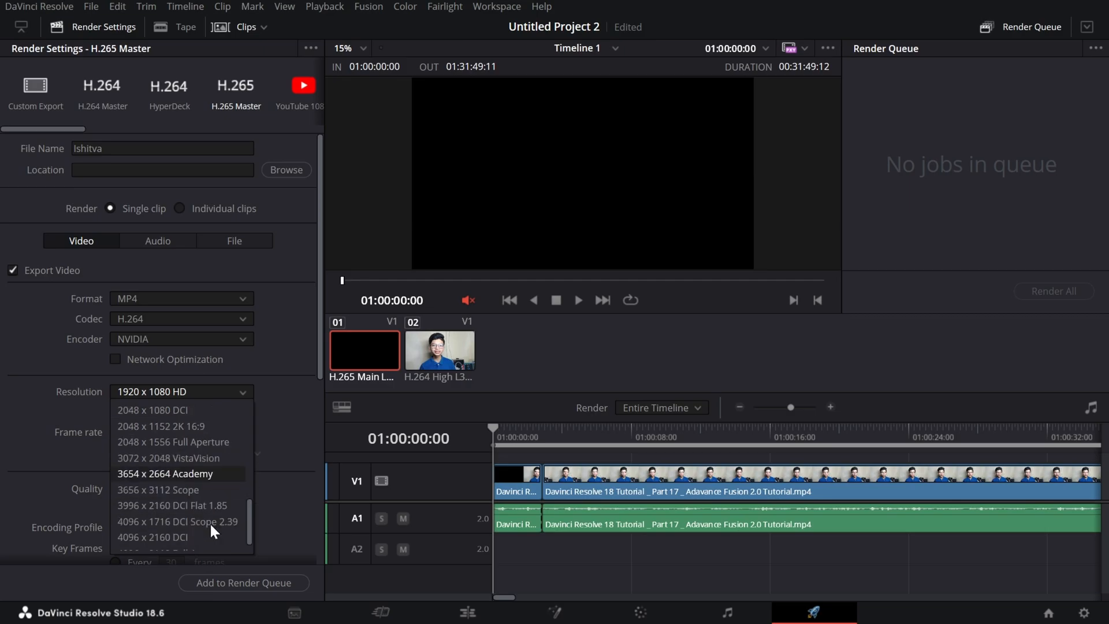
click(207, 475)
scroll(10, 290, down, 3)
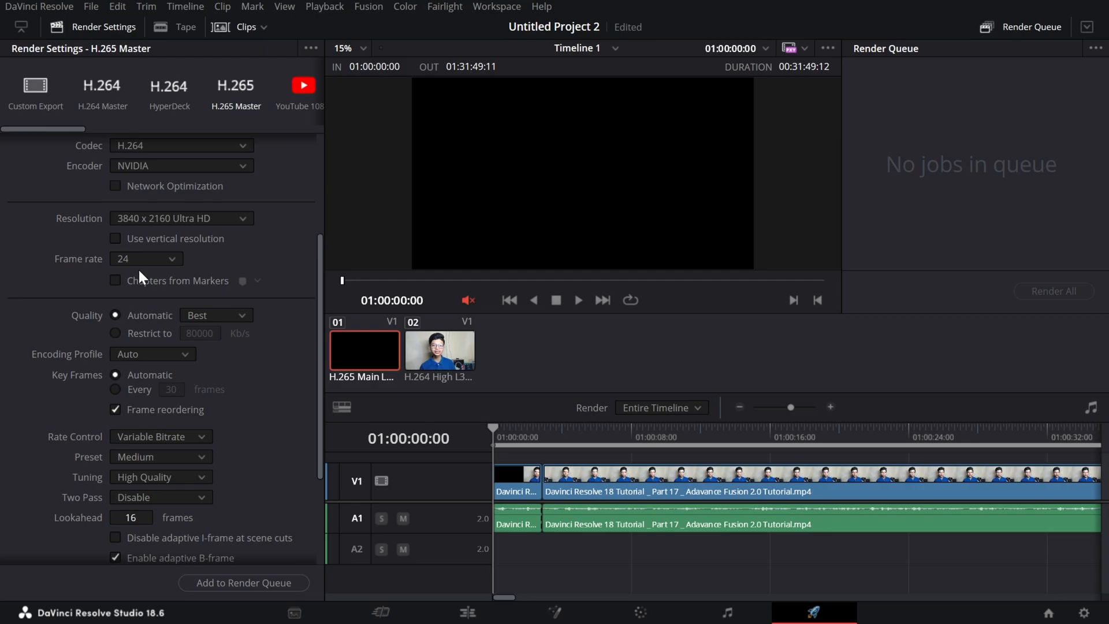
Review the export frame rate choices and check the timeline frame rate in the project's master settings.
click(155, 260)
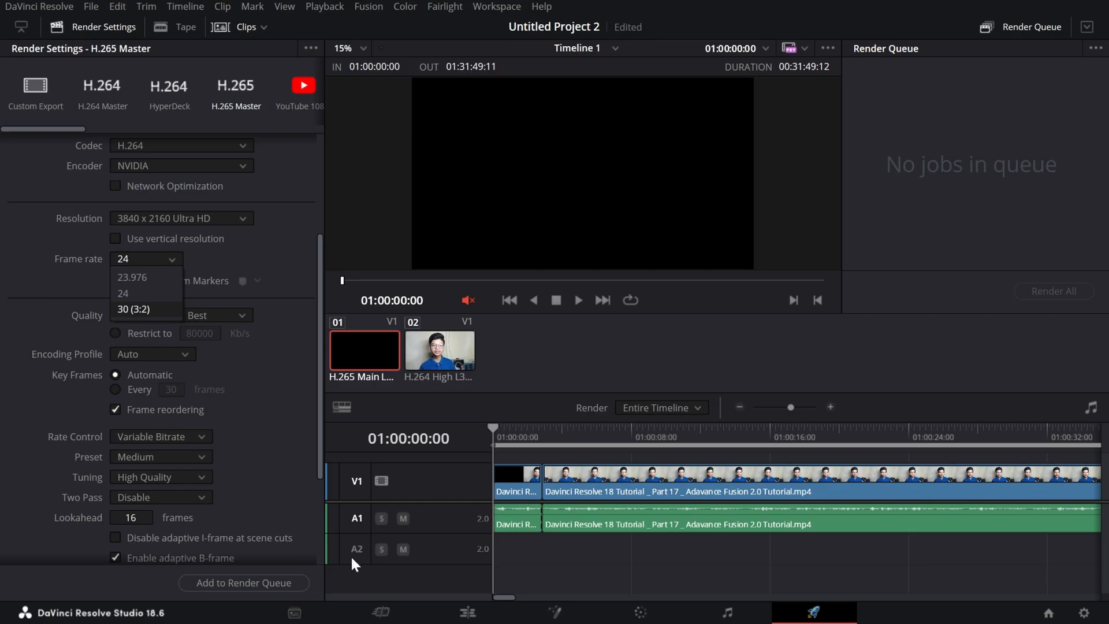
click(380, 613)
click(1082, 614)
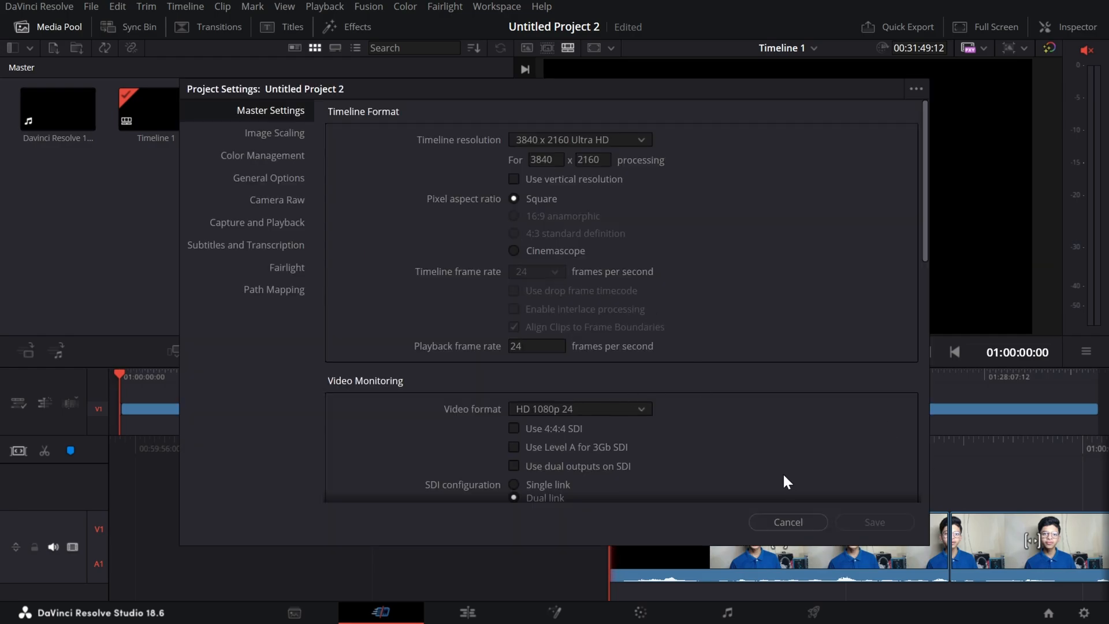
click(805, 521)
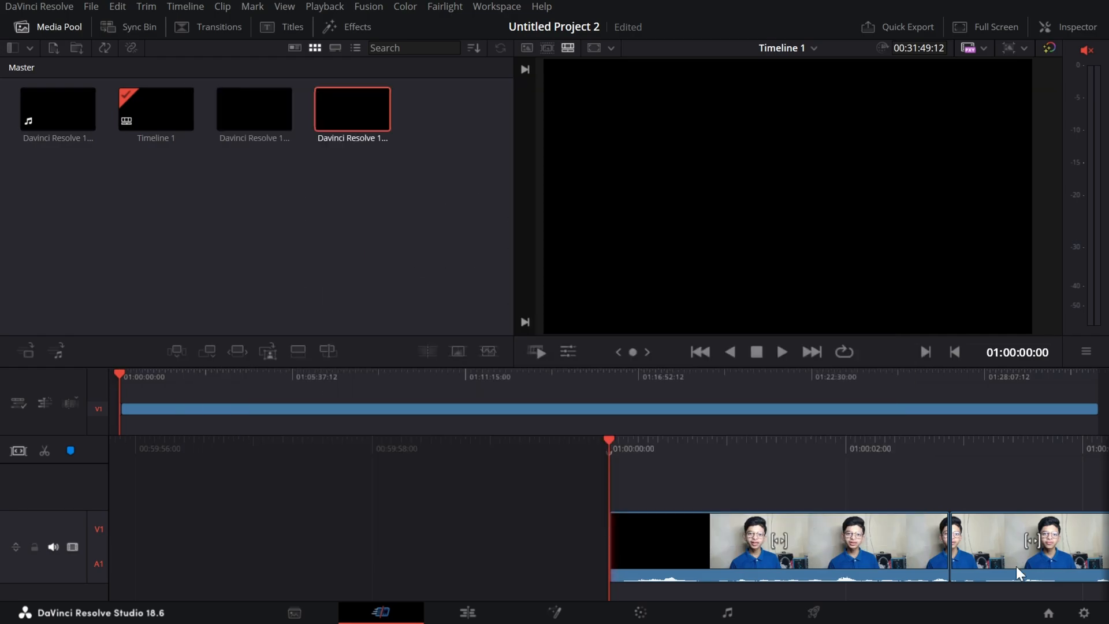
click(811, 617)
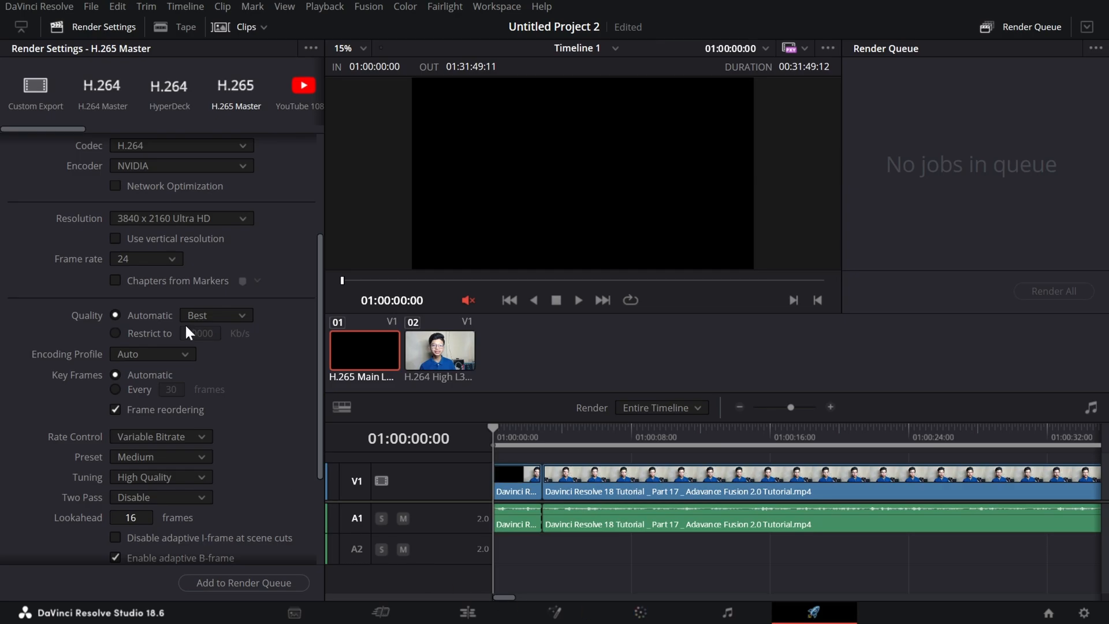
click(173, 260)
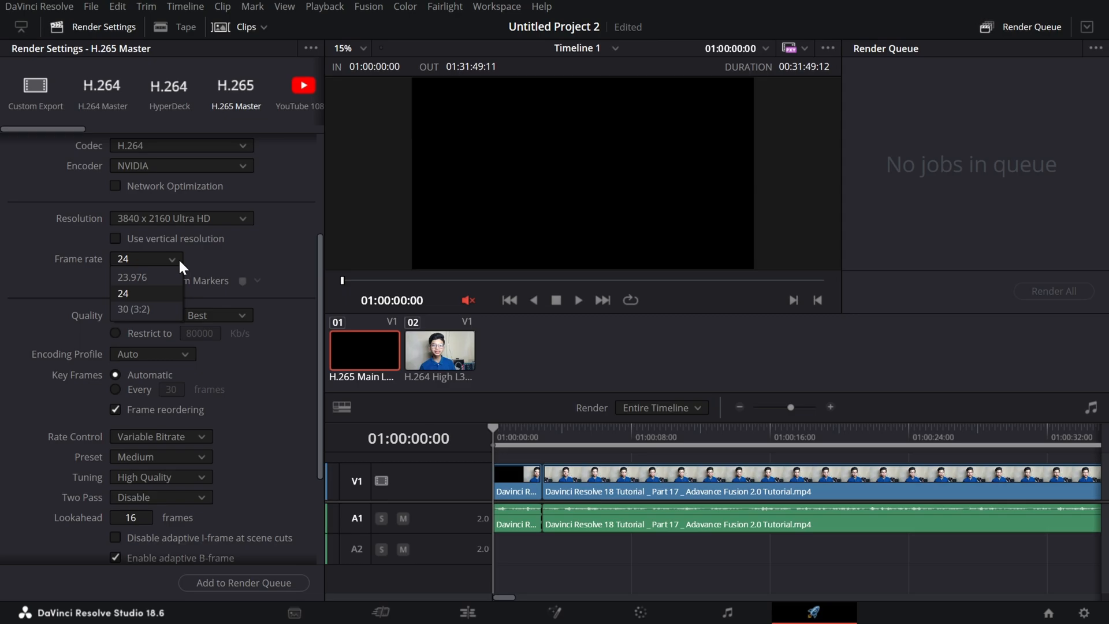
click(179, 258)
Enable Chapters from Markers for the export and open its marker colour choices.
click(216, 284)
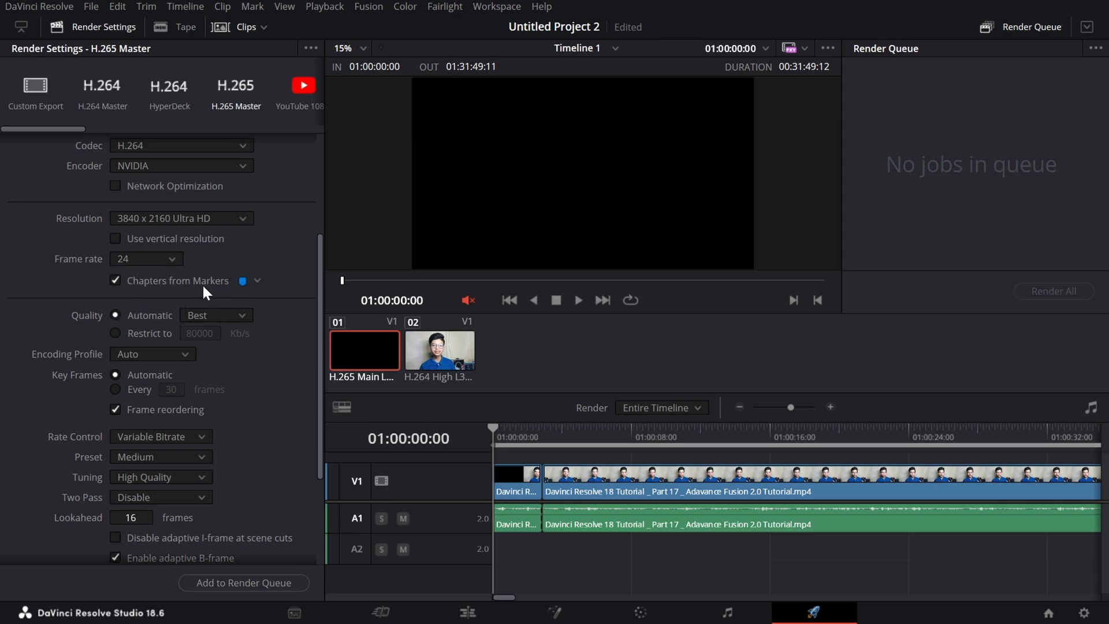
click(258, 281)
Add a blue timeline marker at about 01:00:05:13 and split the clip at 01:00:06:11.
click(380, 611)
mouse_move(584, 485)
mouse_down()
mouse_move(0, 522)
mouse_move(731, 508)
mouse_move(1, 524)
mouse_up()
key(ctrl+b)
key(m)
key(v)
key(u)
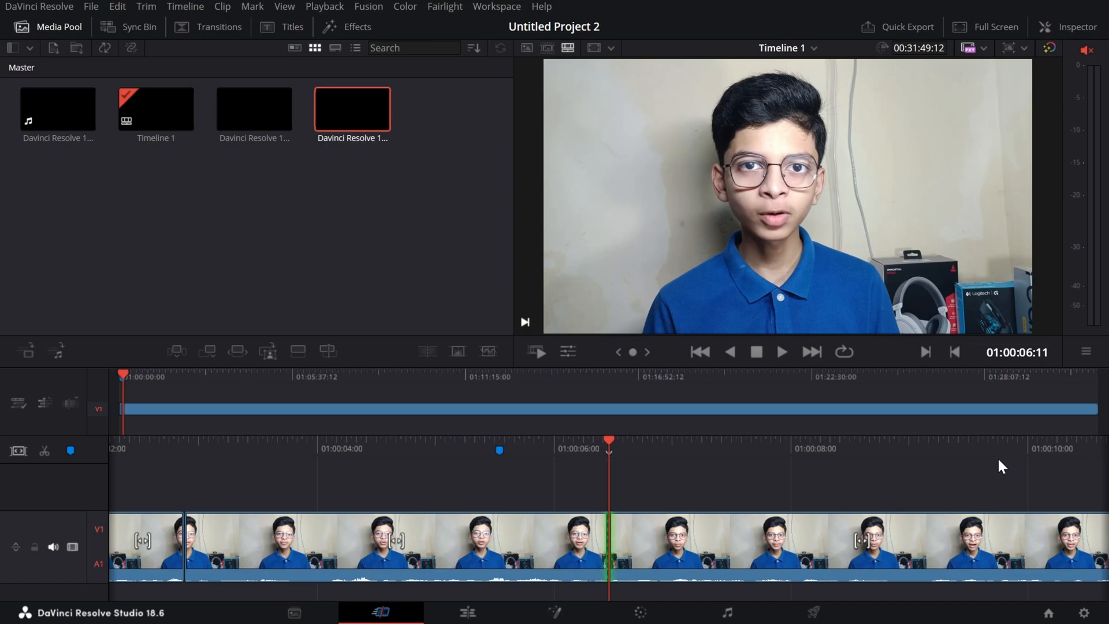
key(shift+8)
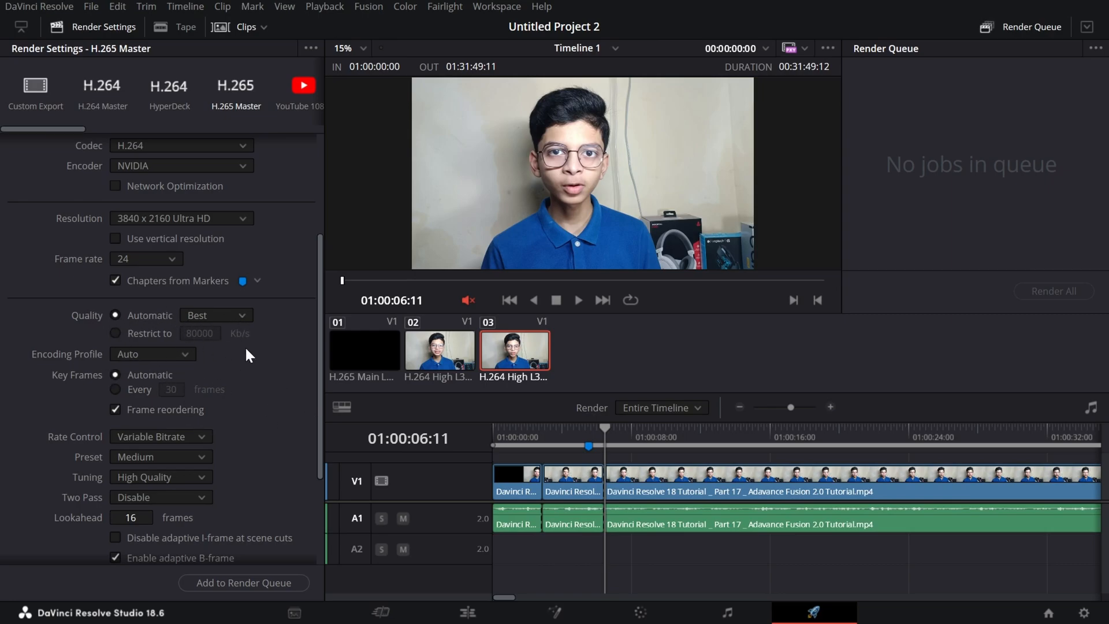
Review the automatic quality levels for the export and choose Best.
click(212, 314)
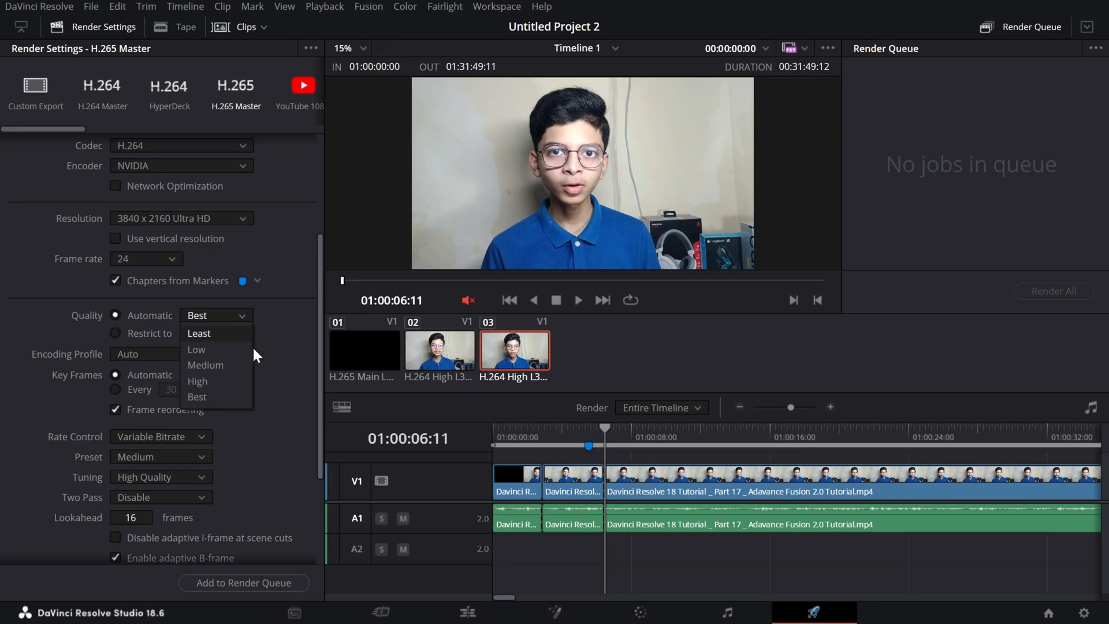
click(216, 399)
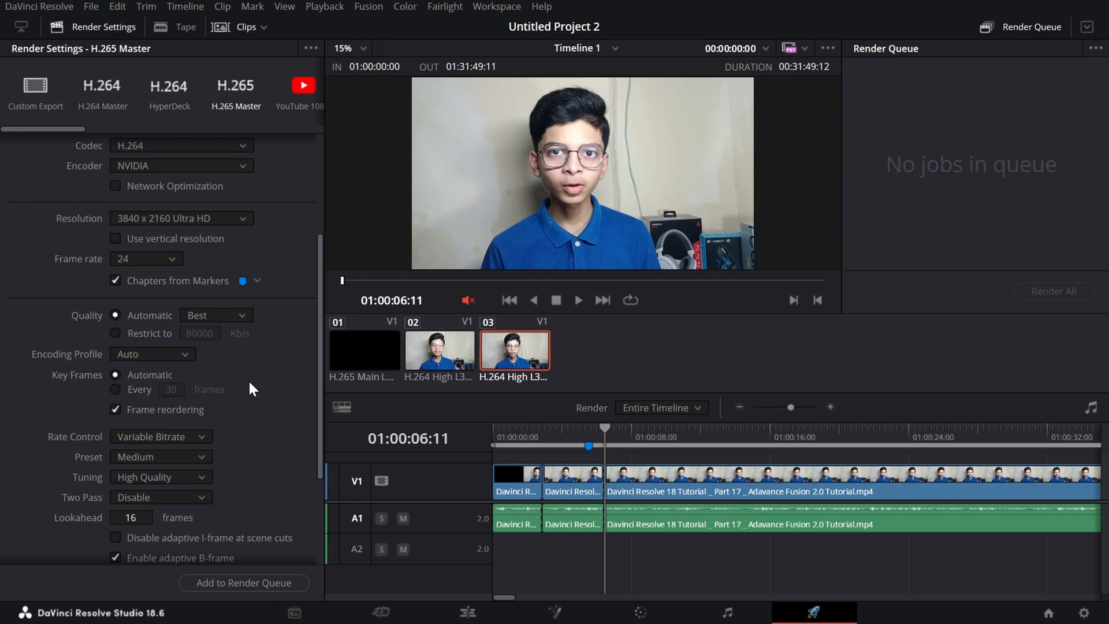
scroll(248, 379, down, 3)
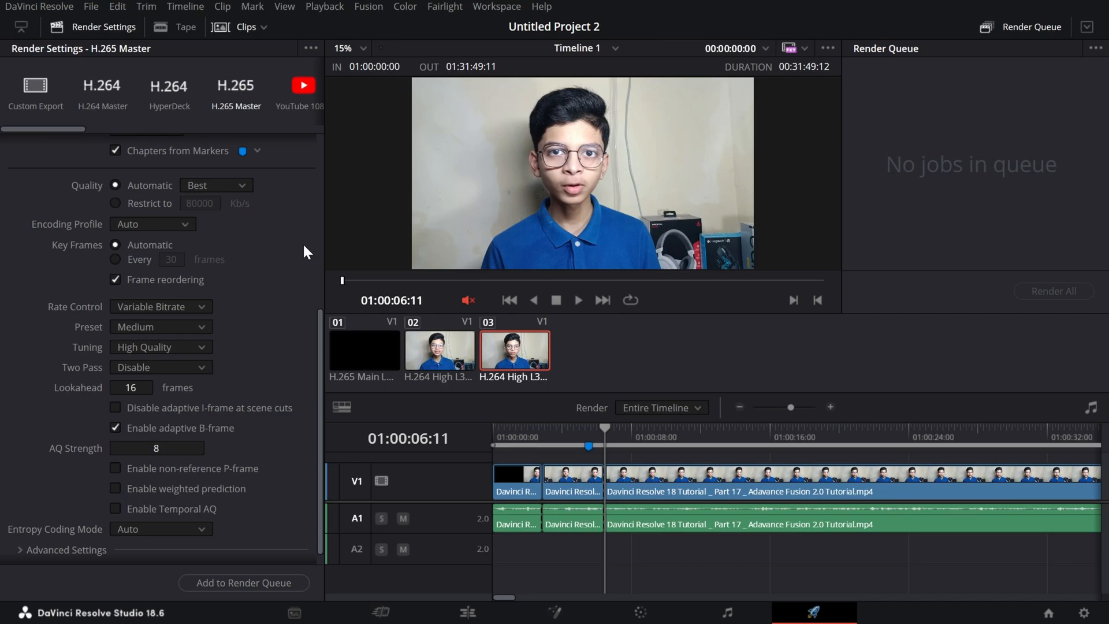
Restrict the export quality to 80000 Kb/s.
click(137, 205)
drag(199, 204, 129, 204)
scroll(263, 245, up, 3)
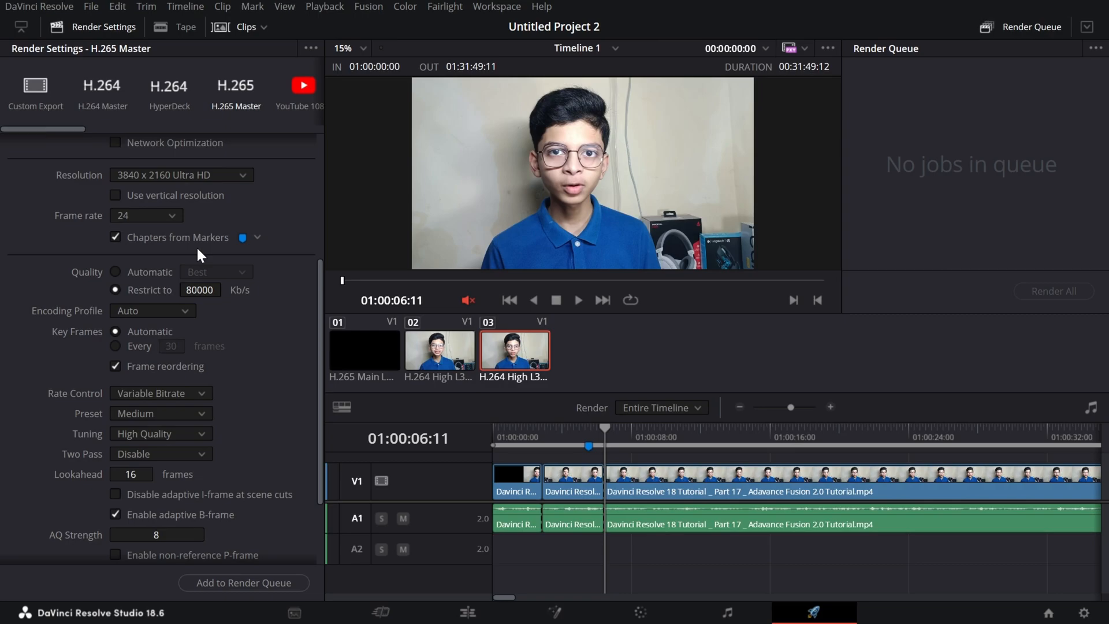
click(195, 291)
key(Return)
click(195, 291)
Delete the blue timeline marker and add a Subtitle title above the video track around 01:00:06:11.
scroll(231, 267, down, 3)
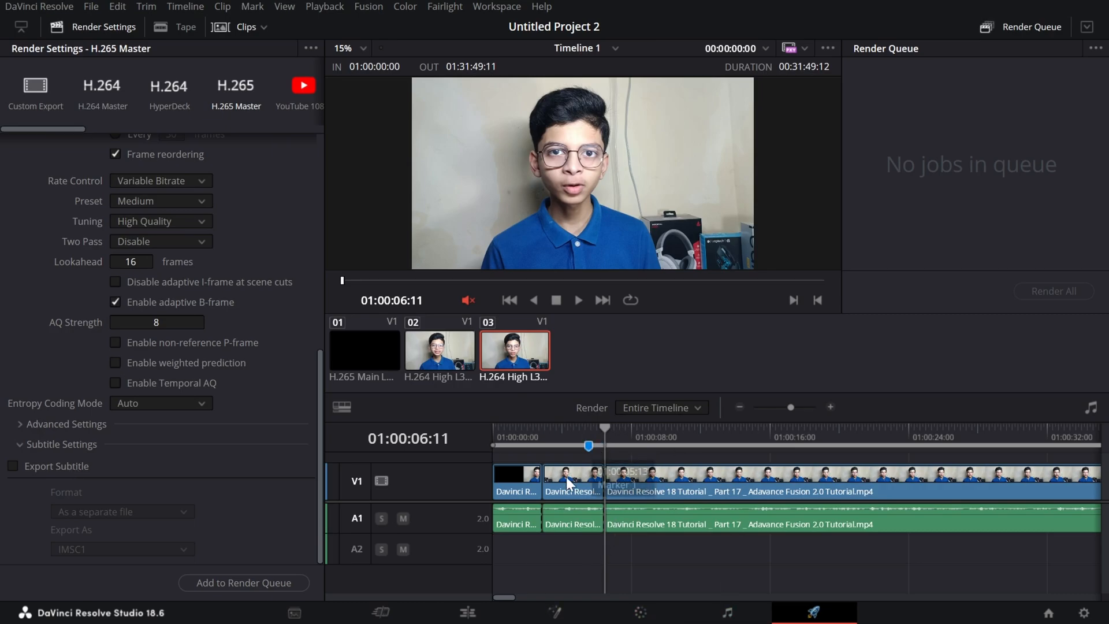
click(381, 613)
key(Delete)
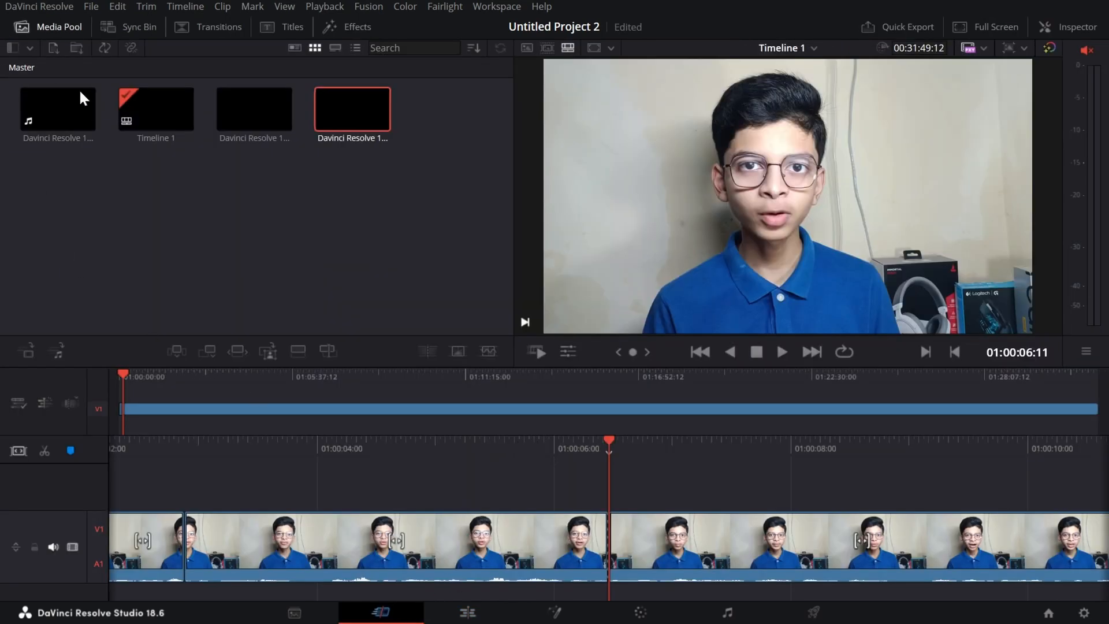
click(265, 31)
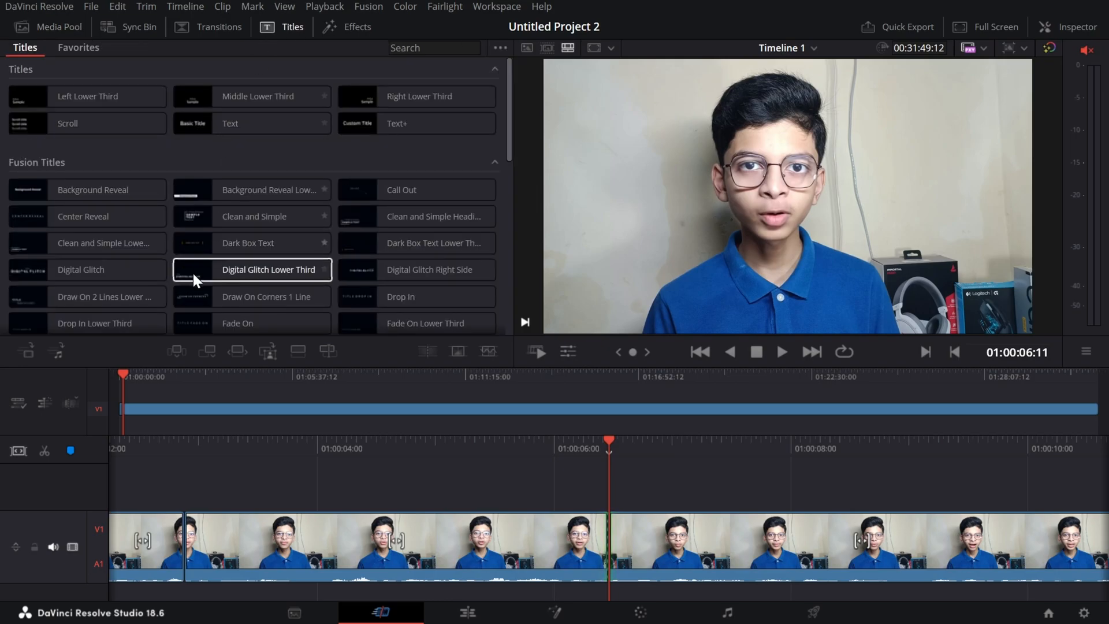
scroll(287, 244, down, 10)
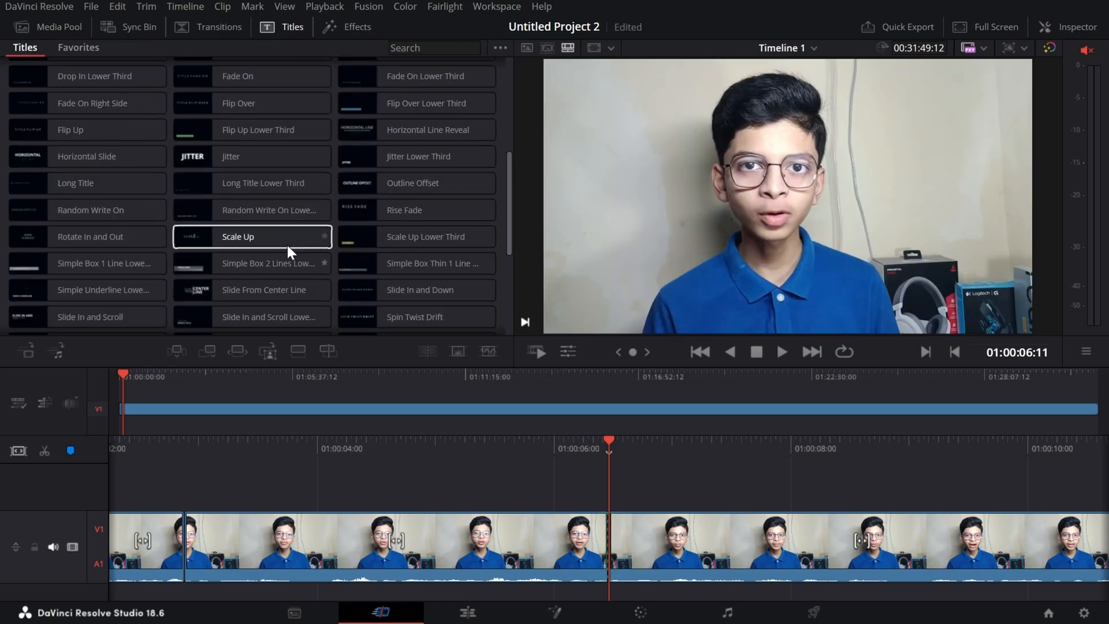
drag(84, 306, 587, 495)
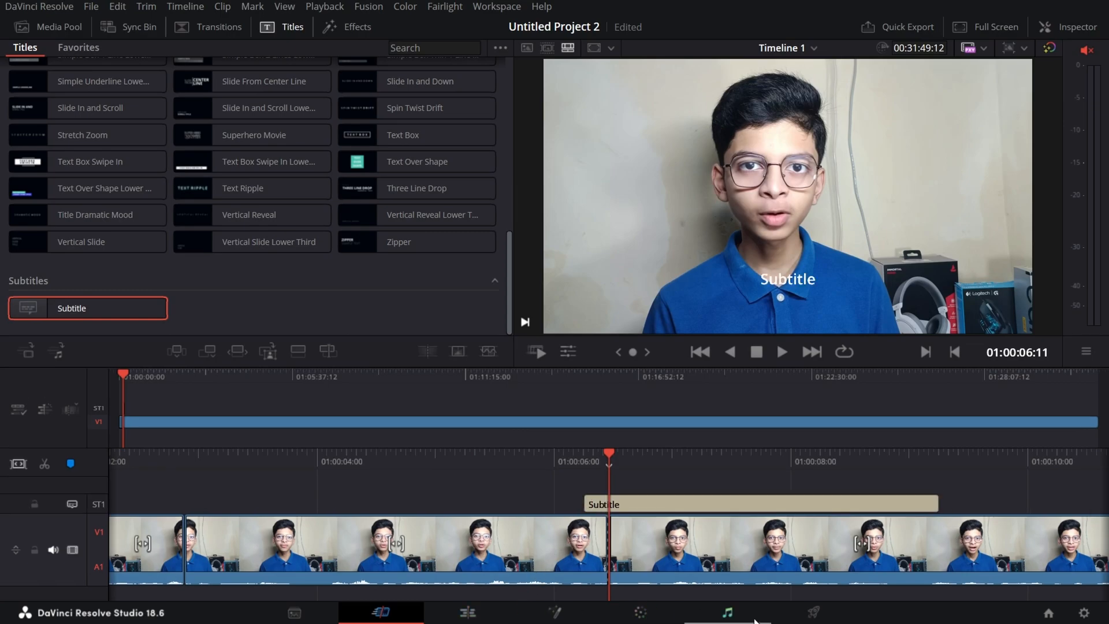
Enable subtitle export in the render settings with the format Burn into video.
click(842, 614)
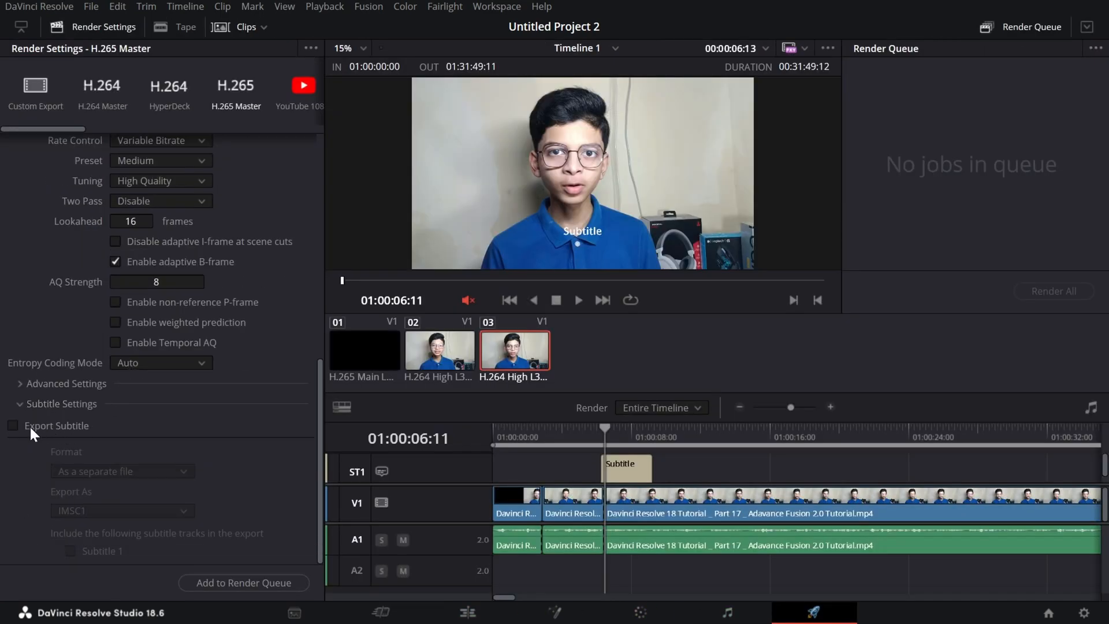
click(13, 426)
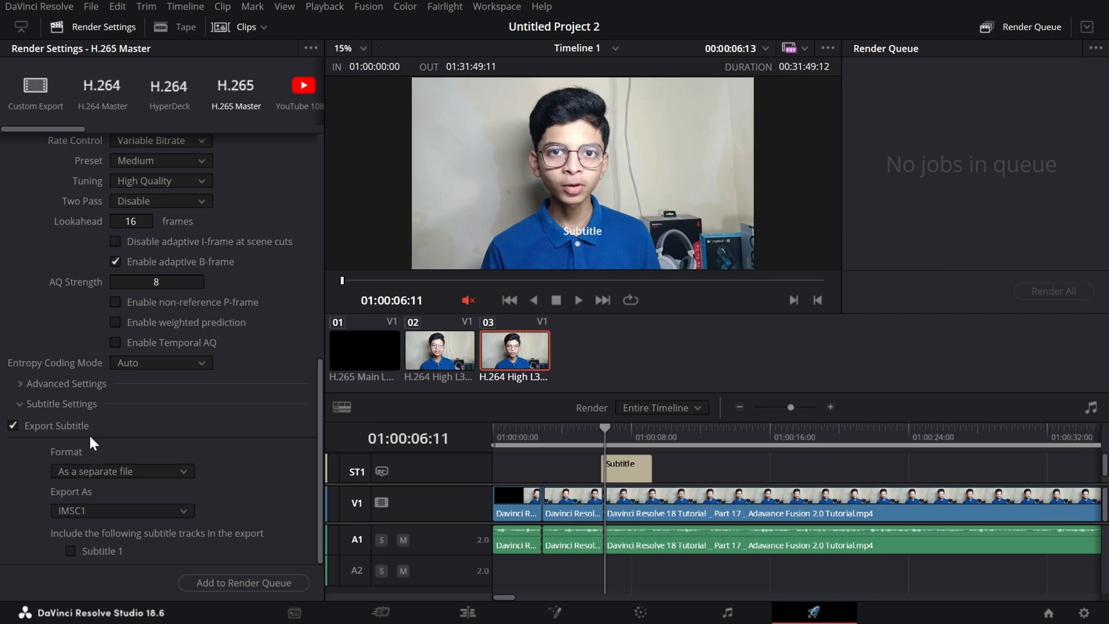
click(160, 480)
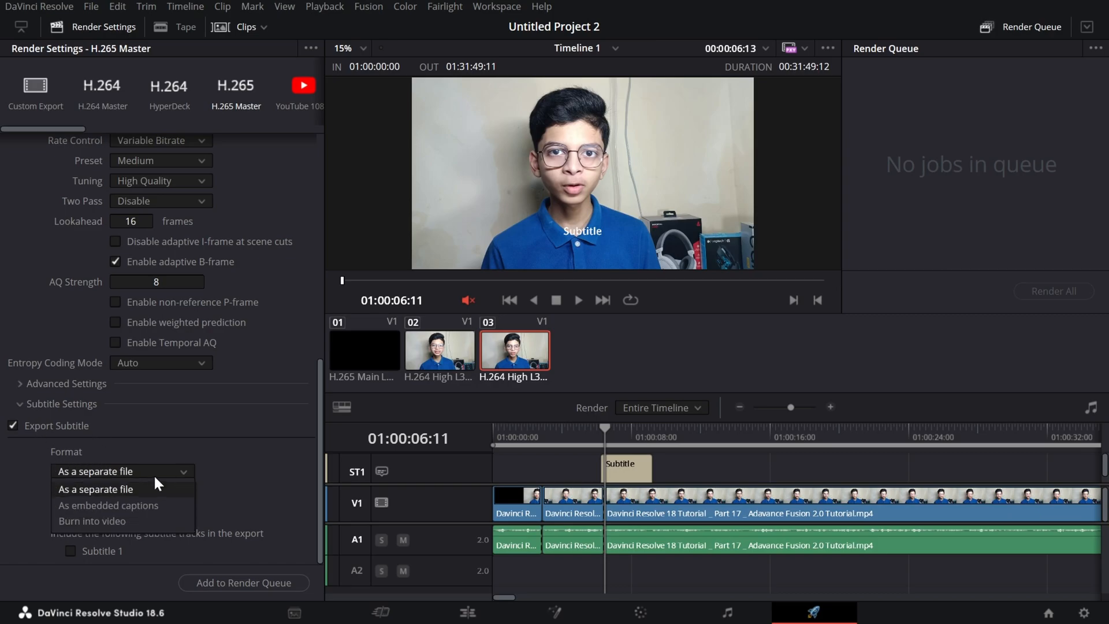
click(116, 522)
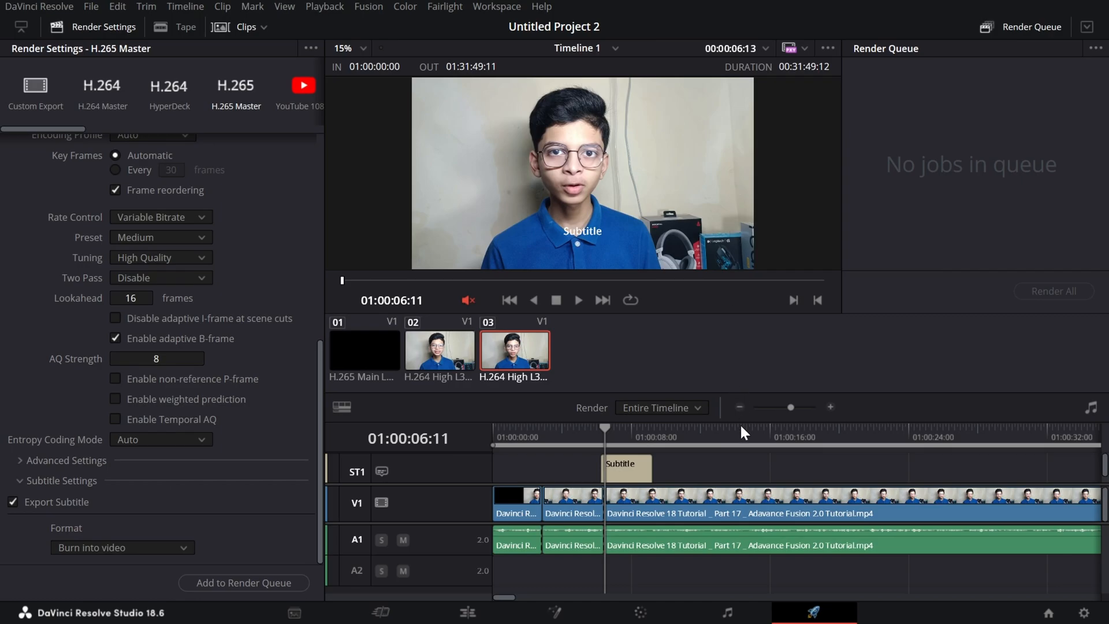
Add the timeline to the render queue, saving the output file to Local Disk (D:).
click(269, 581)
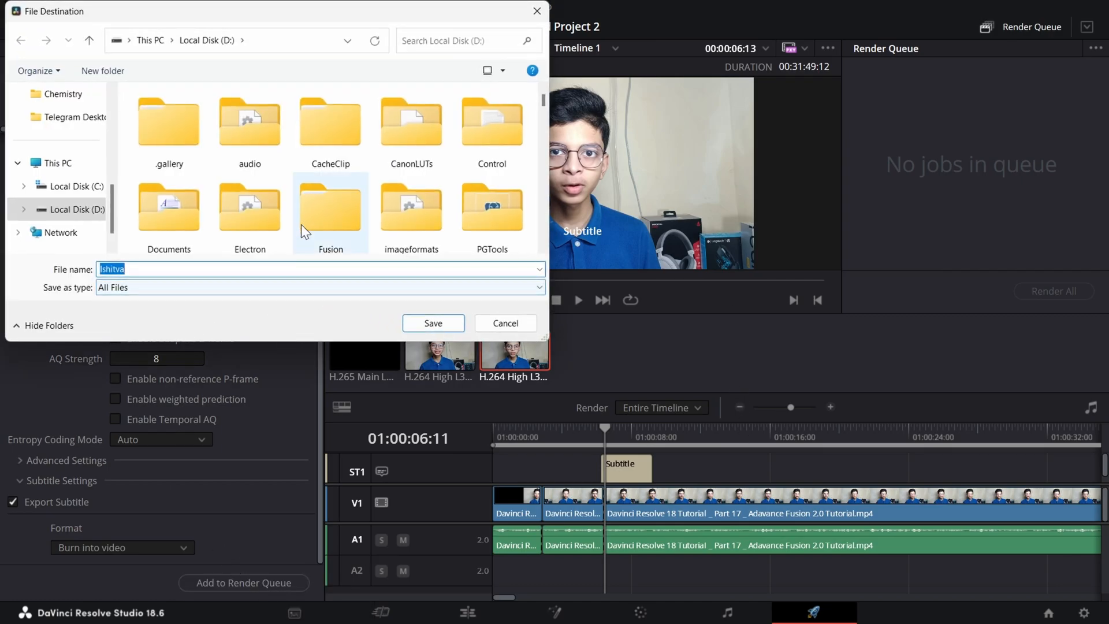
scroll(362, 226, down, 5)
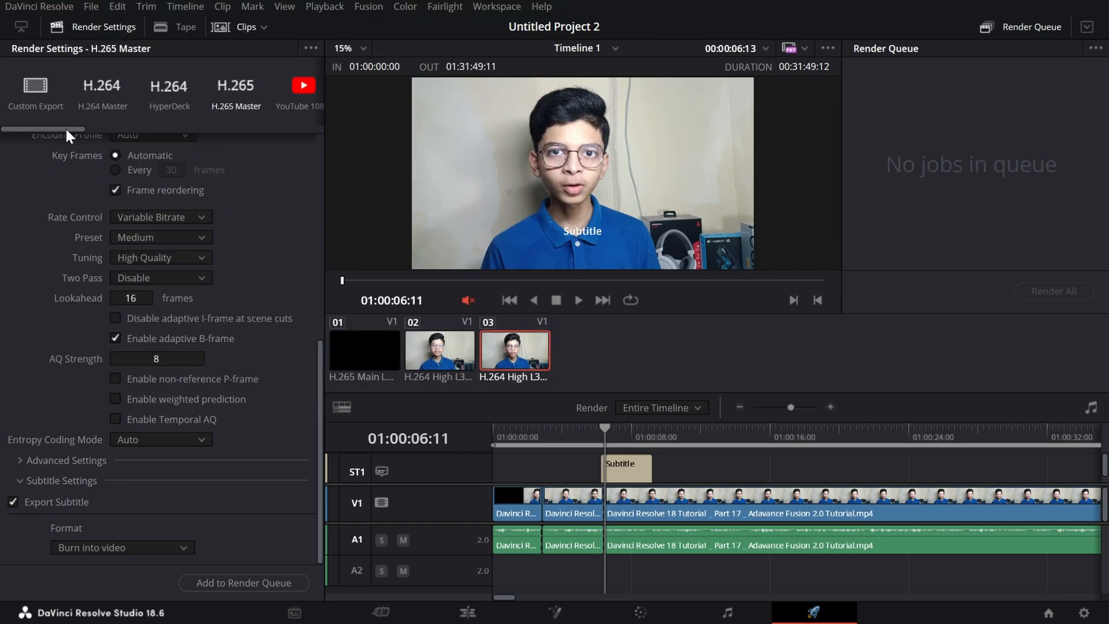
drag(65, 130, 100, 141)
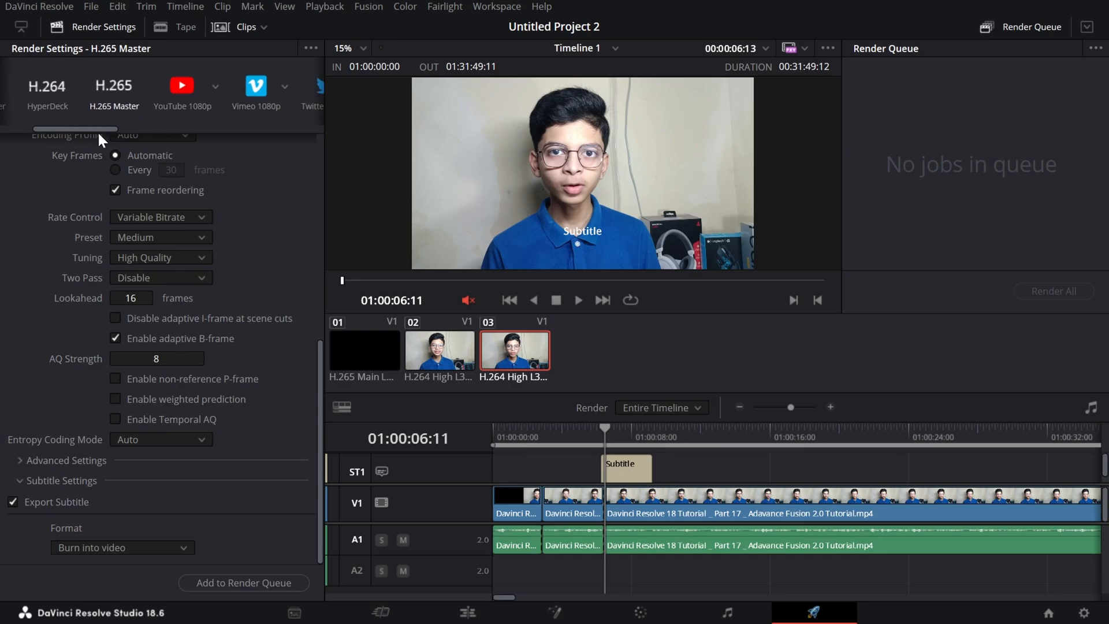
click(244, 583)
scroll(315, 140, down, 5)
click(444, 323)
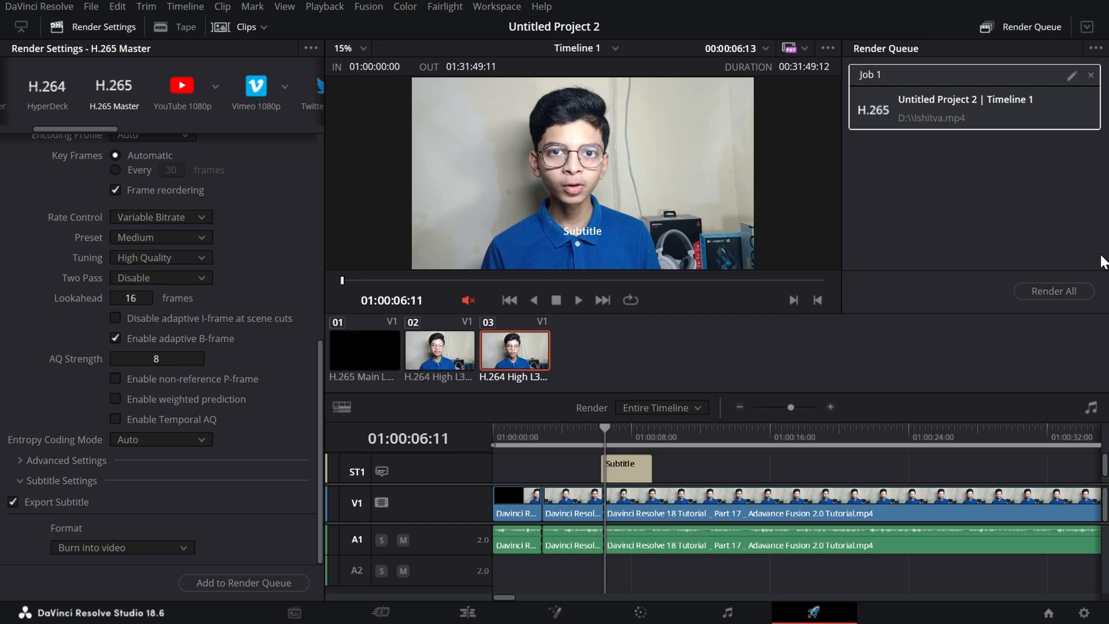
Start rendering the queued job and stop it while it is in progress.
click(1057, 286)
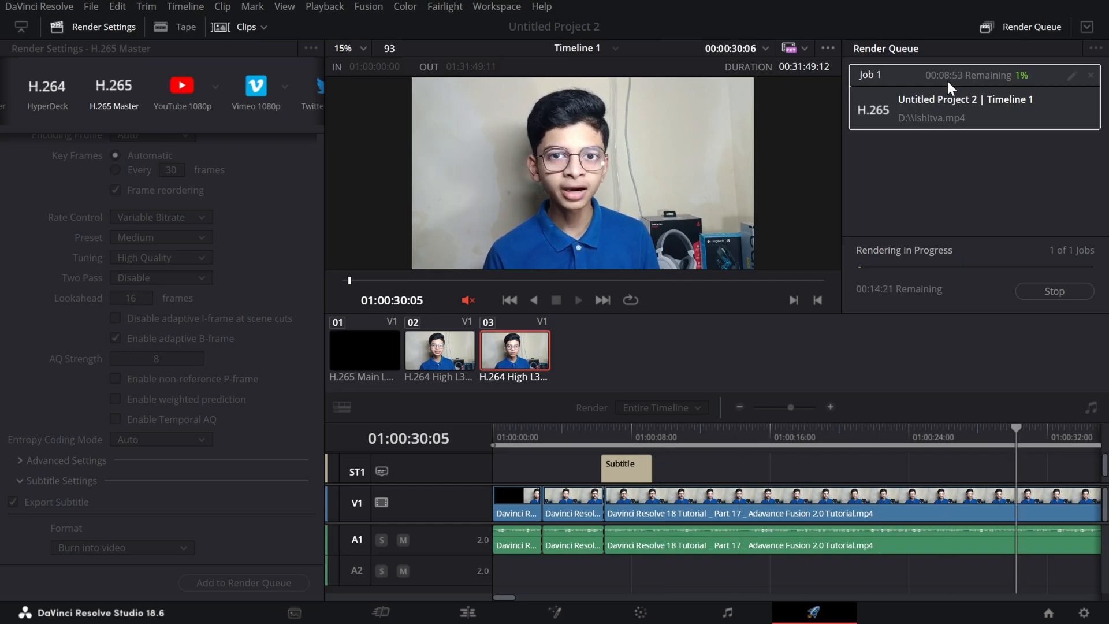
click(1068, 286)
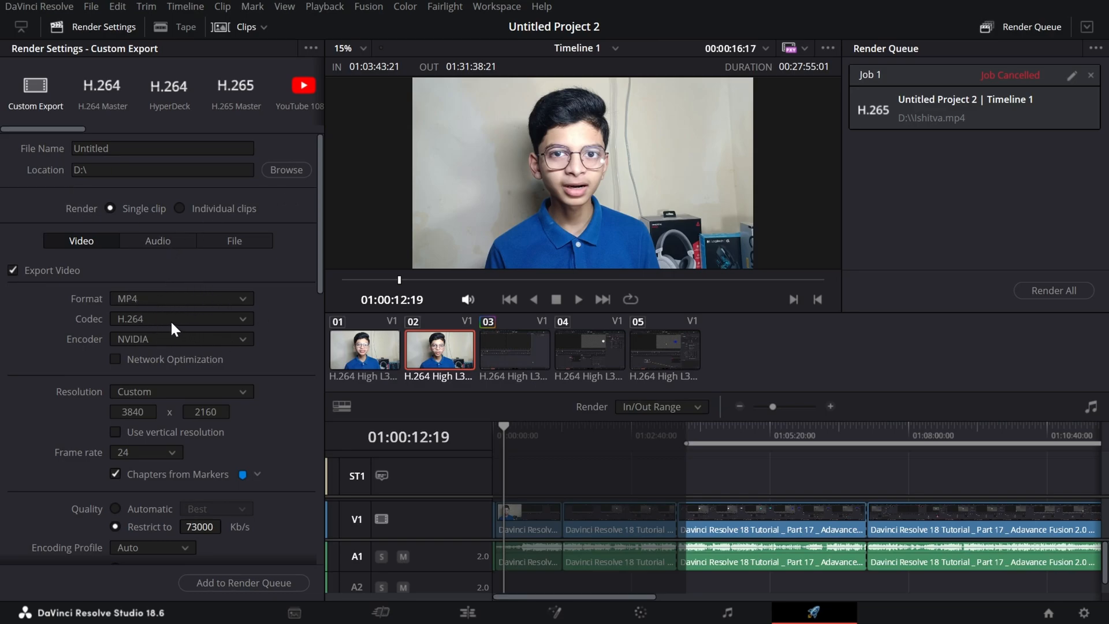
Look over the Custom Export settings and save them as a new render preset named "yt upload default".
scroll(168, 319, down, 5)
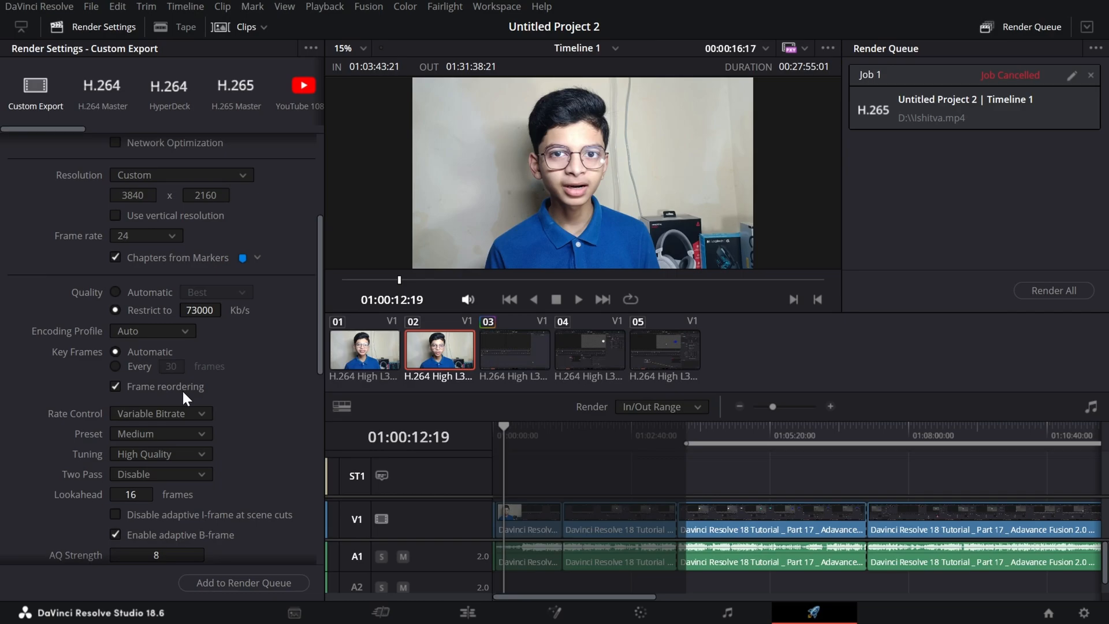
scroll(219, 384, up, 4)
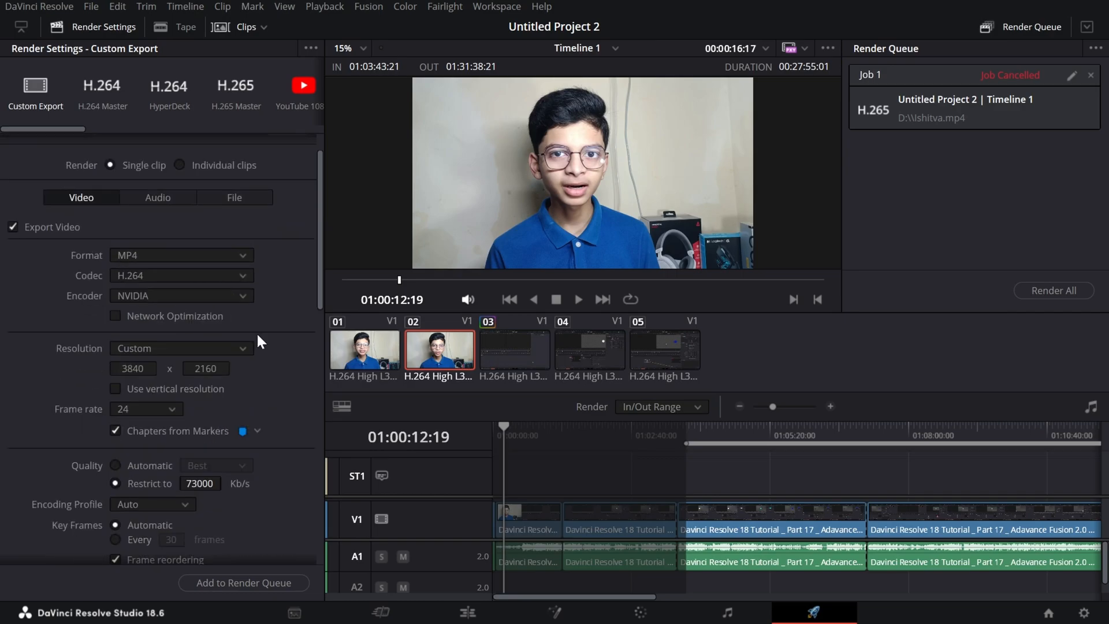
scroll(212, 550, down, 6)
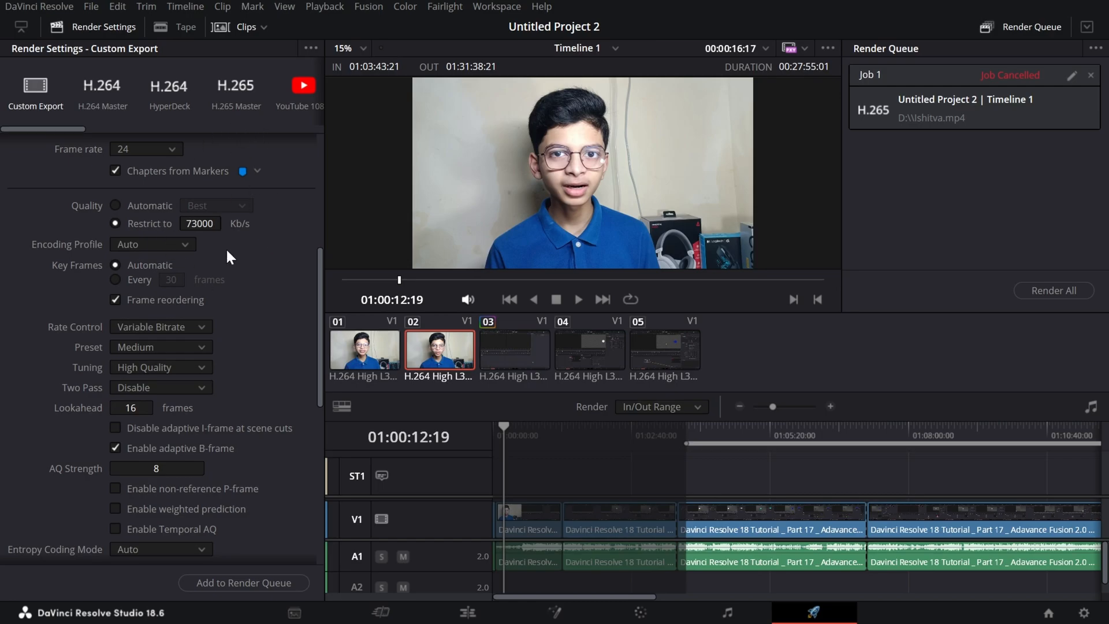
scroll(190, 277, up, 5)
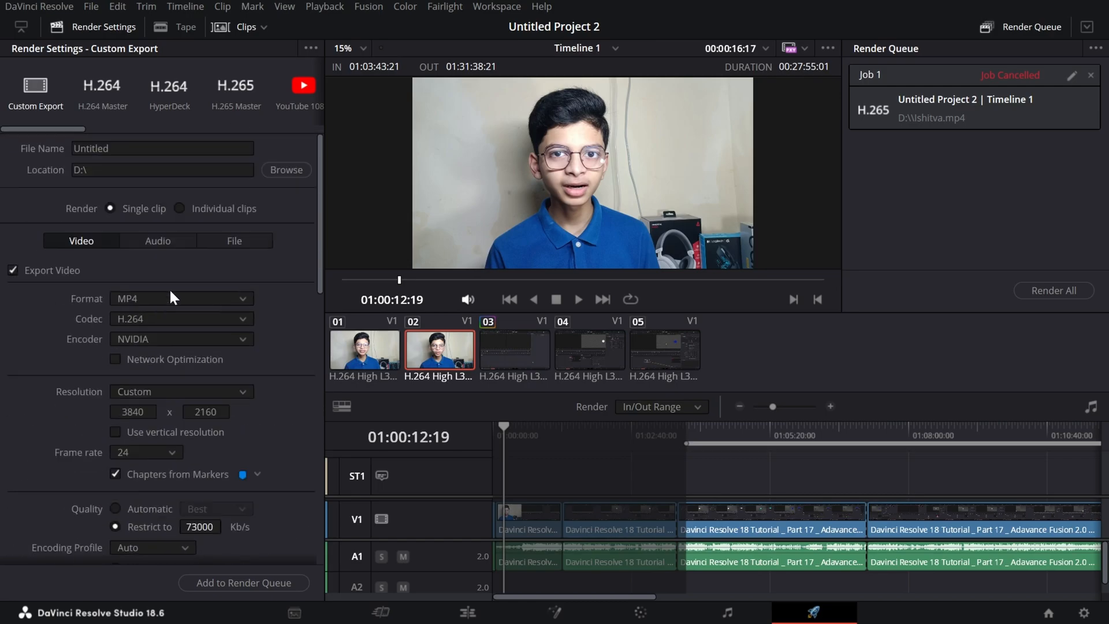
click(312, 49)
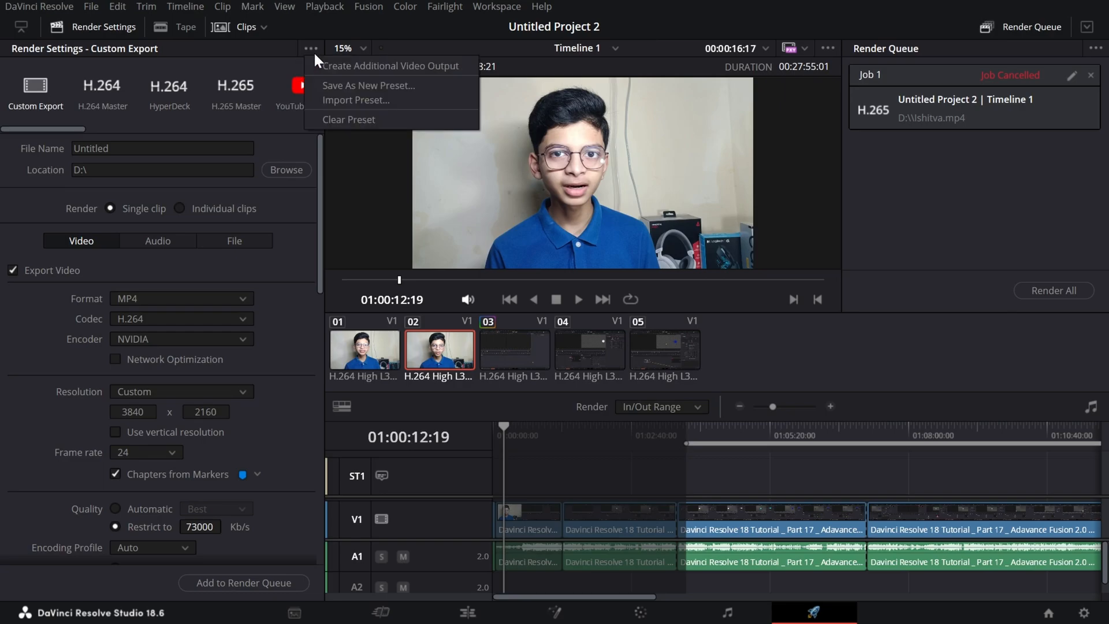
click(323, 87)
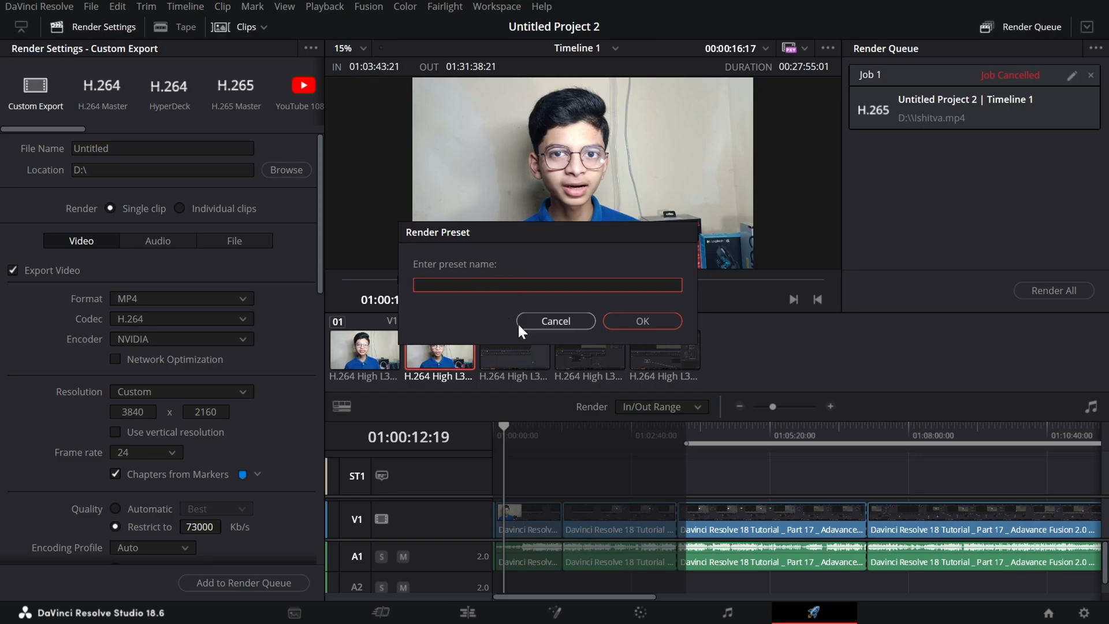
text(yt upload default)
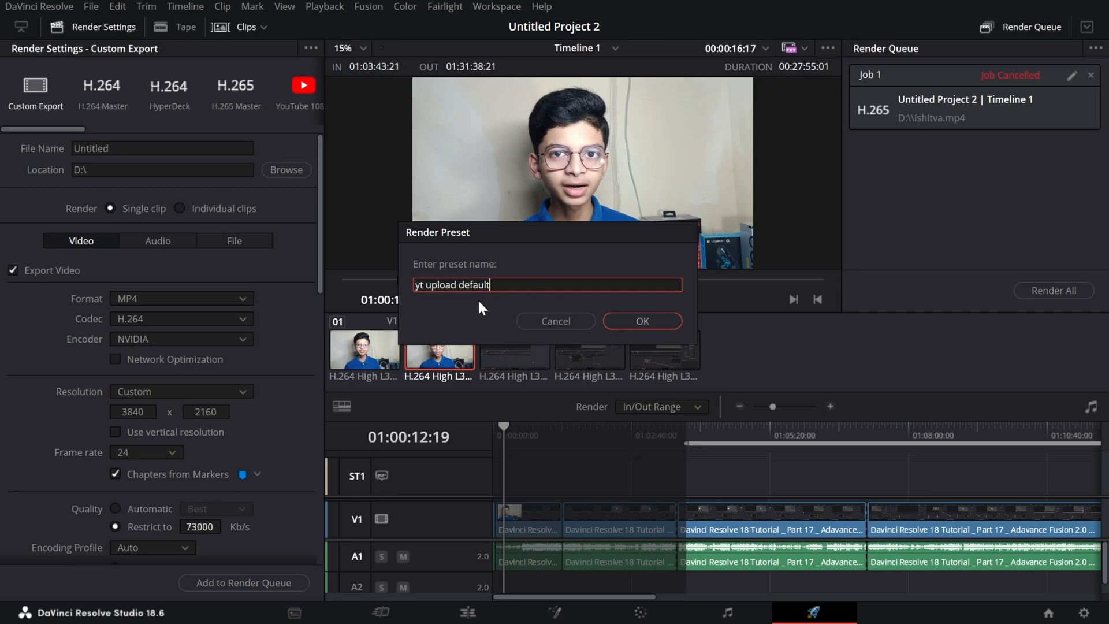
click(644, 320)
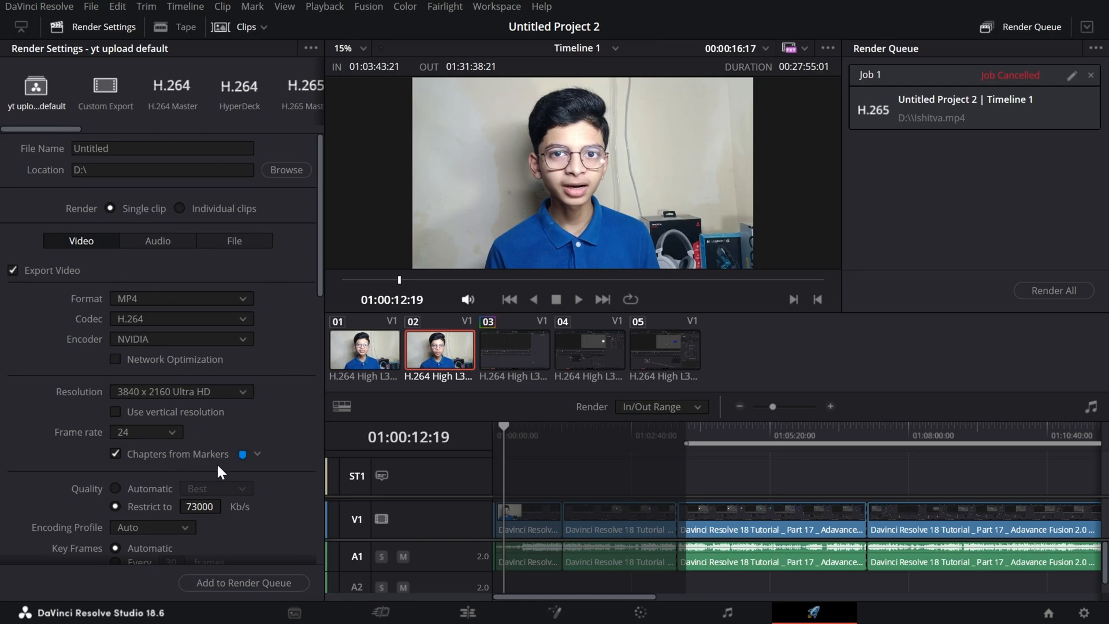
Delete the subtitle clip from the timeline's subtitle track.
scroll(155, 243, down, 7)
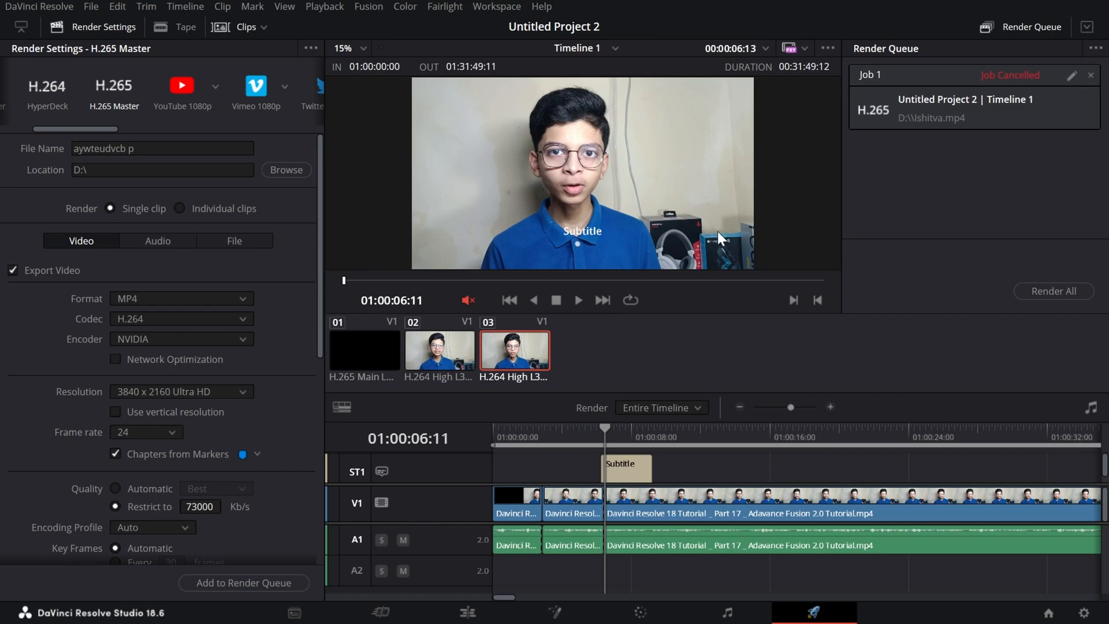
click(262, 31)
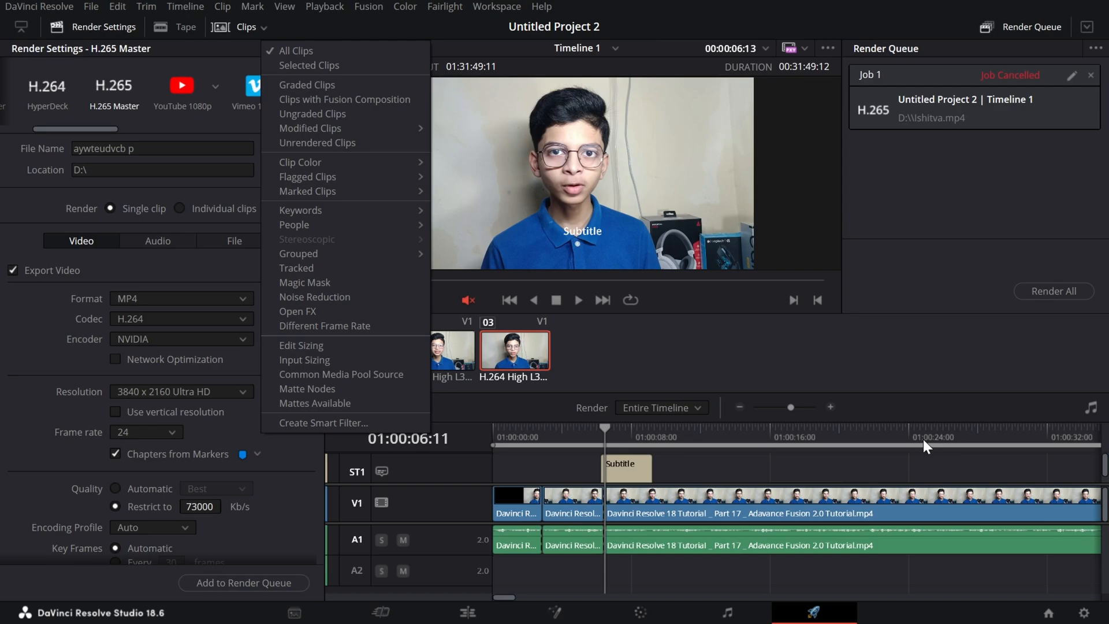
click(865, 509)
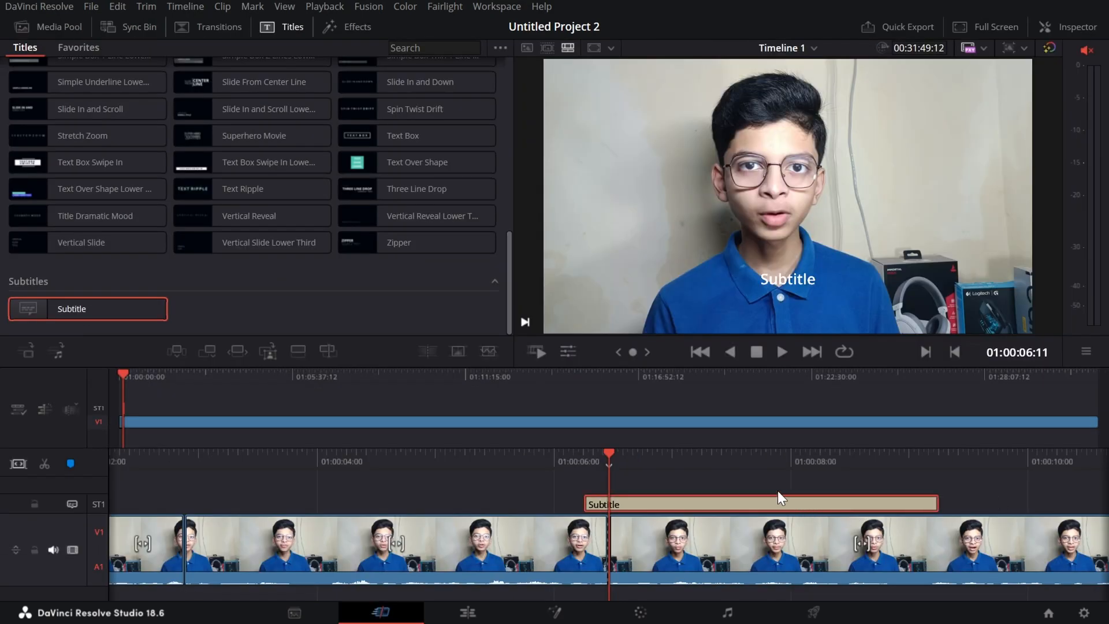
key(Delete)
On the Cut page, split the video at 01:01:31:12, 01:03:43:21 and 01:07:23:13, and return the playhead to the timeline's start.
click(166, 372)
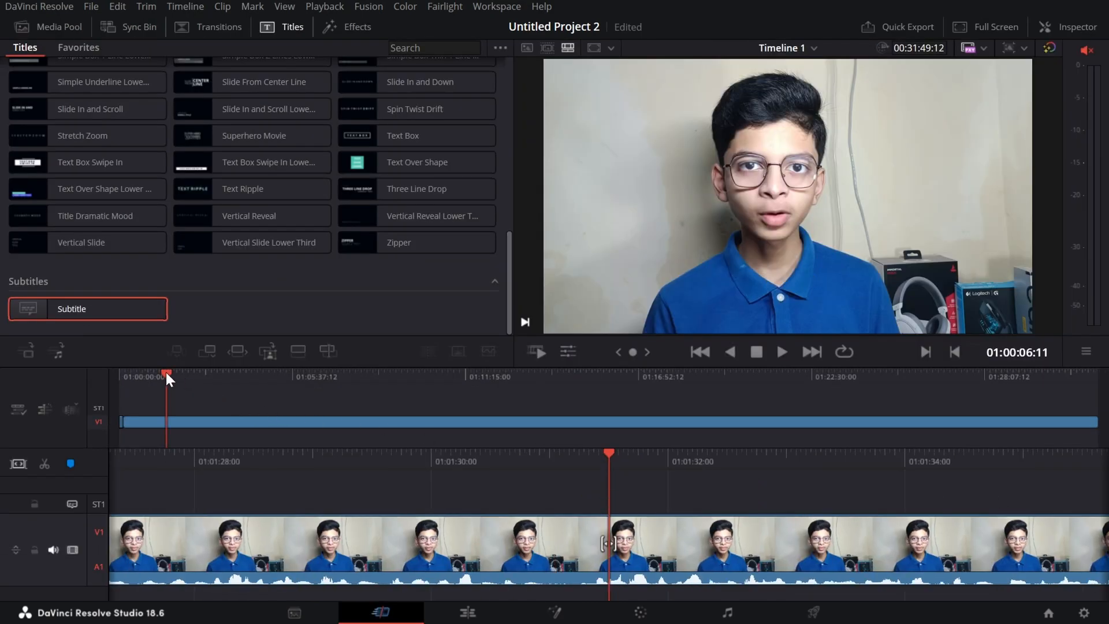
click(230, 382)
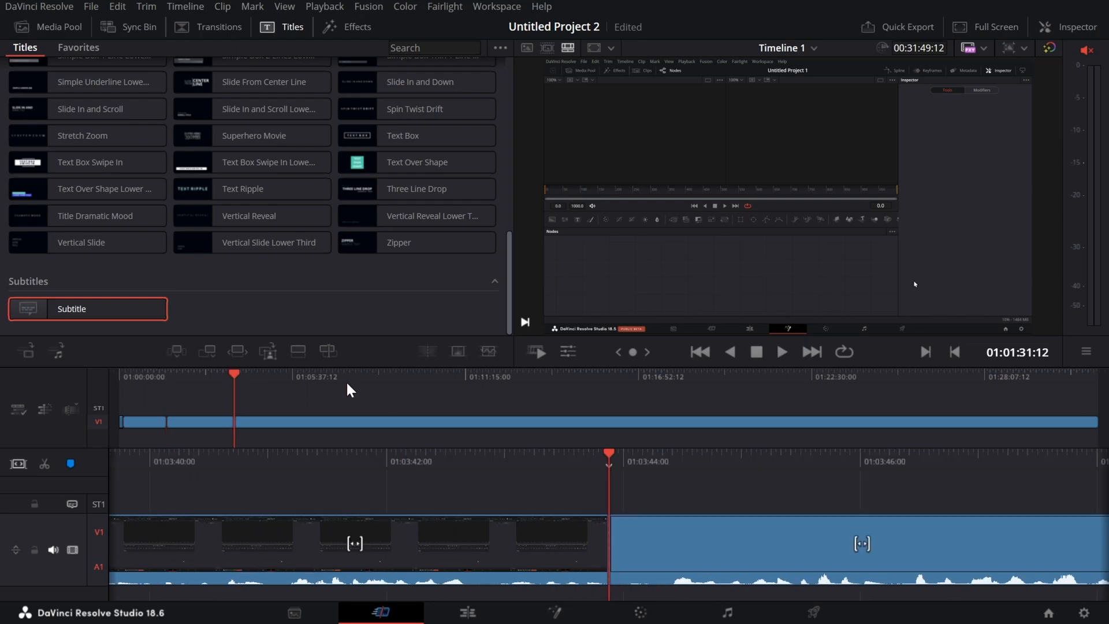
click(347, 381)
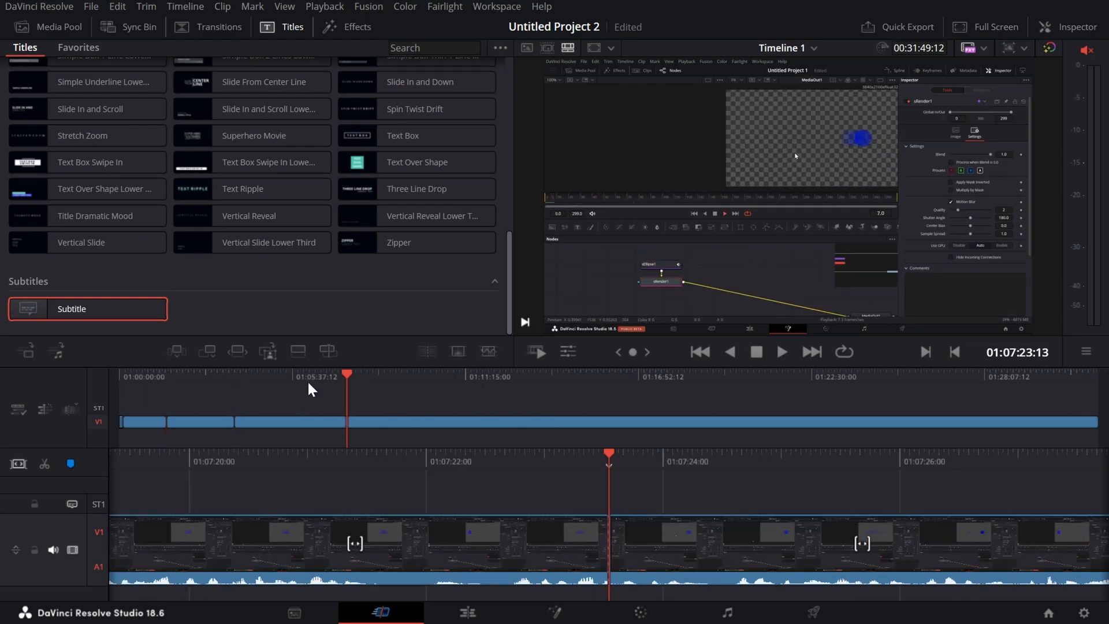
click(143, 378)
key(Home)
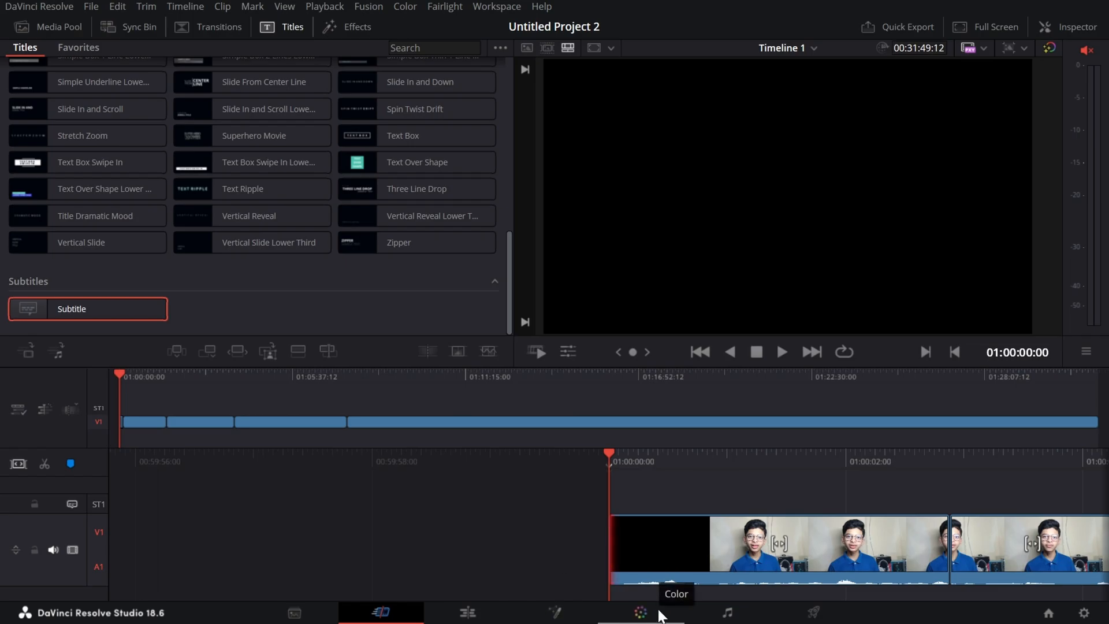
Show the clip thumbnails on the Color page and shift the first clip's Lift color wheel toward purple.
click(640, 612)
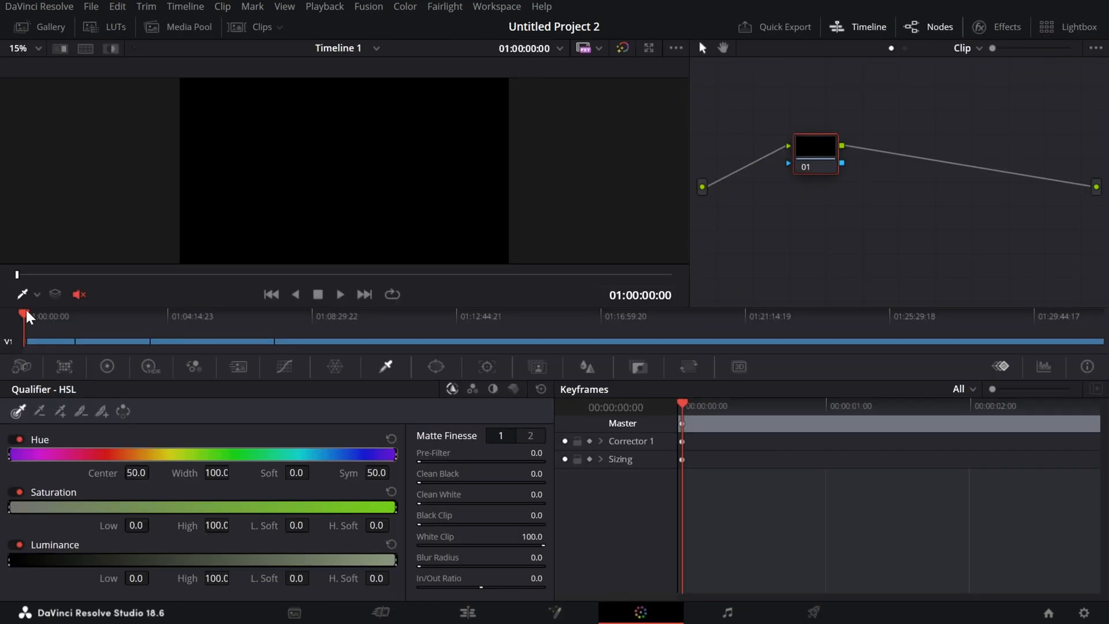
click(254, 29)
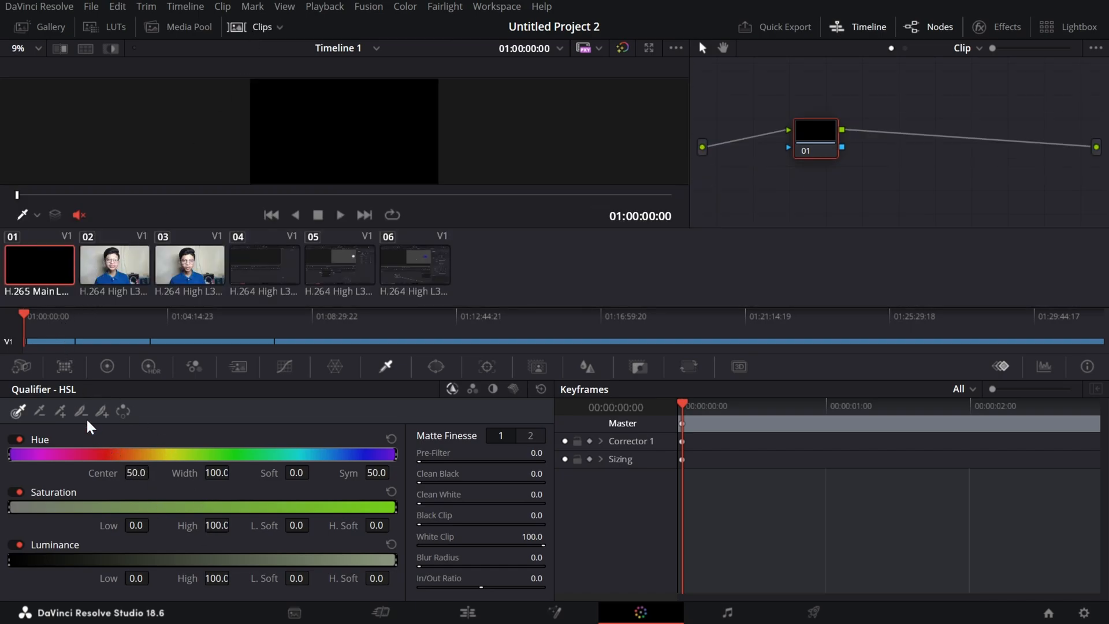
click(107, 367)
drag(87, 496, 78, 486)
Grade clips 02, 03 and 04 with the primary color wheels, raising clip 03's Gamma and setting clip 04's Gain to 1.16.
click(115, 264)
click(183, 271)
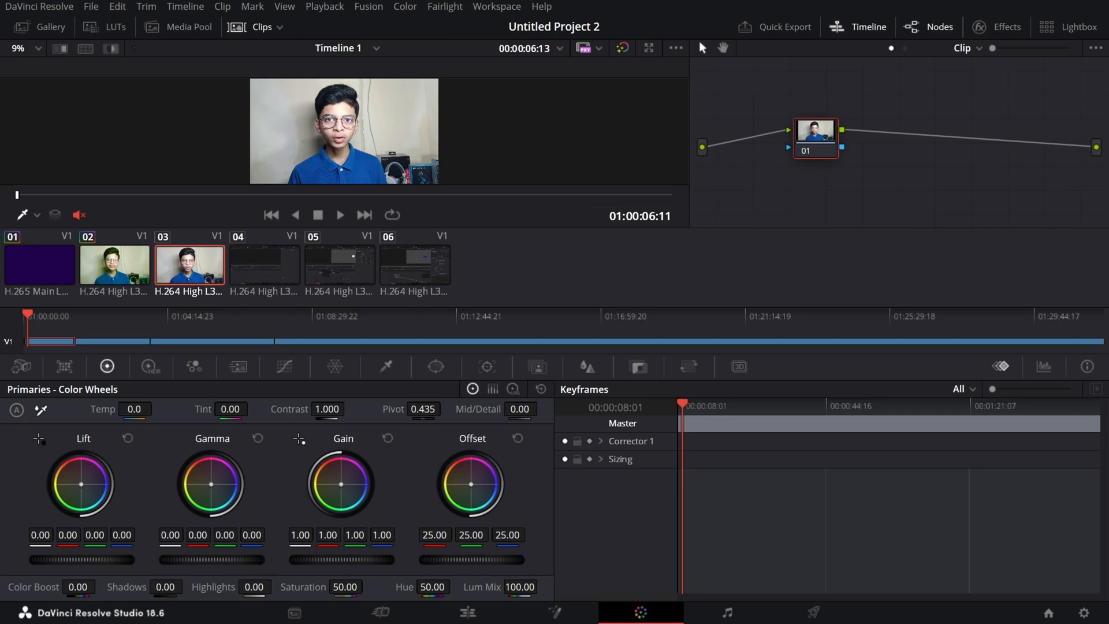
drag(213, 559, 236, 559)
click(283, 279)
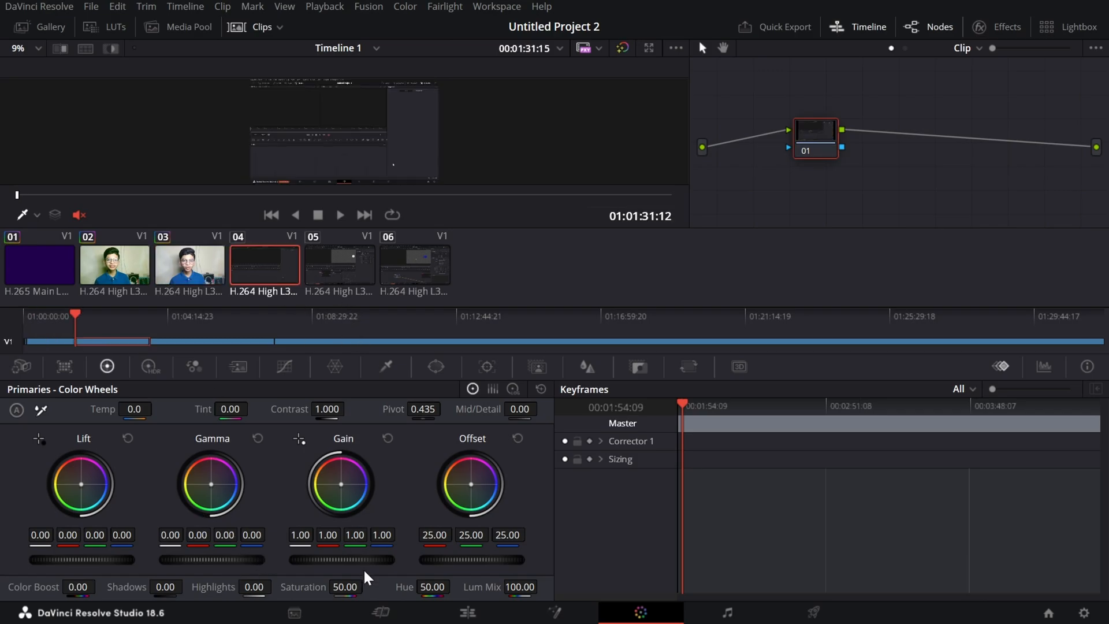
drag(371, 559, 385, 560)
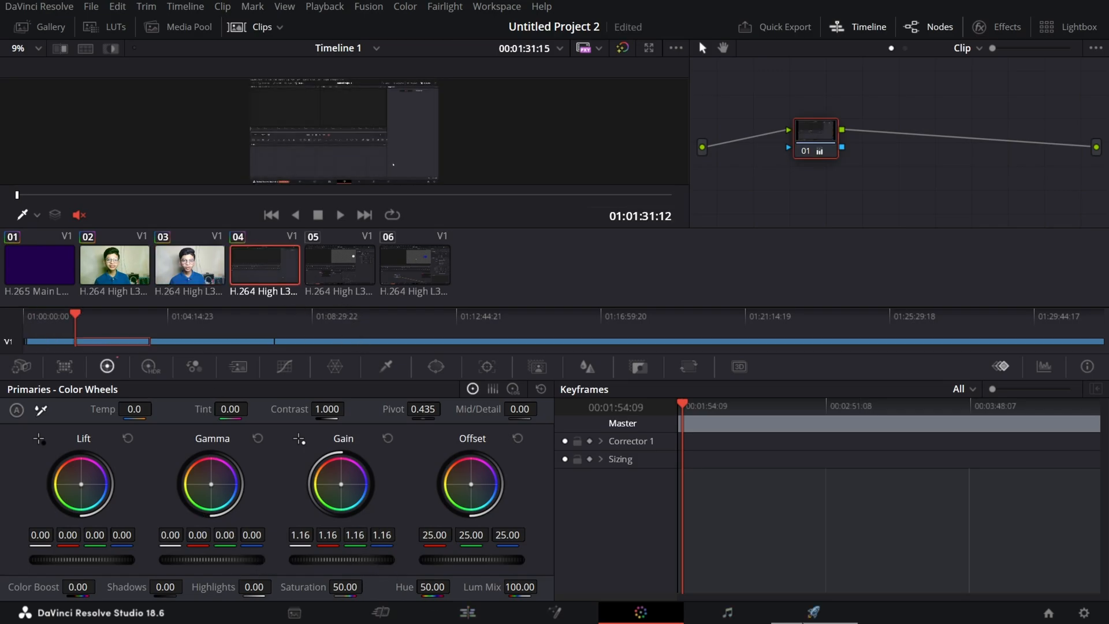
Try to filter the Deliver page's clips to Graded Clips in single-clip mode, and cancel the switch to individual clips.
click(815, 613)
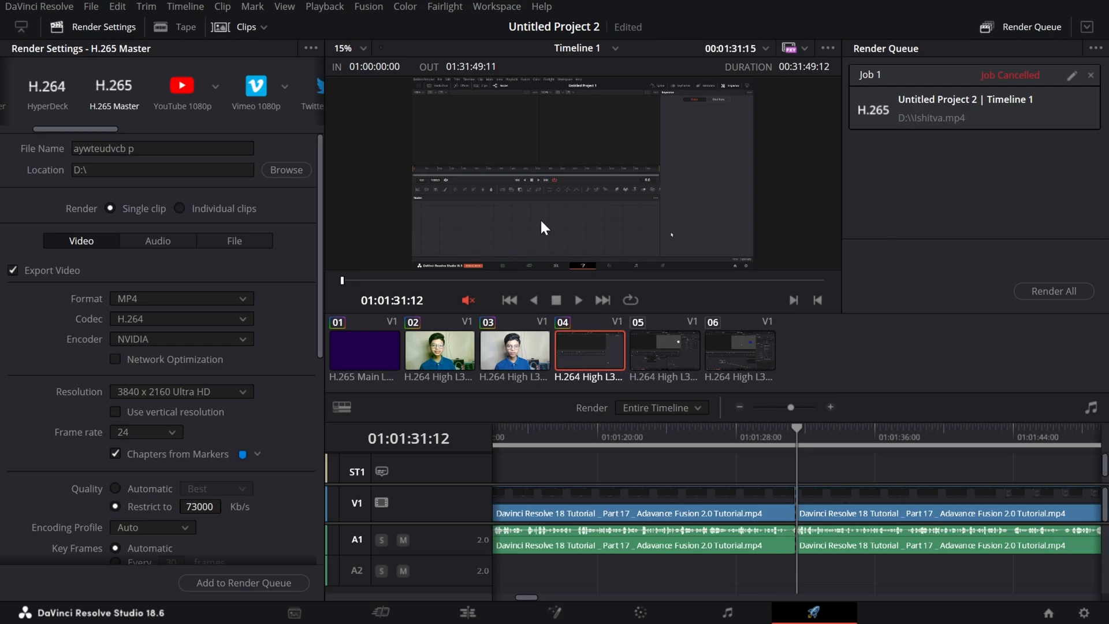
click(264, 29)
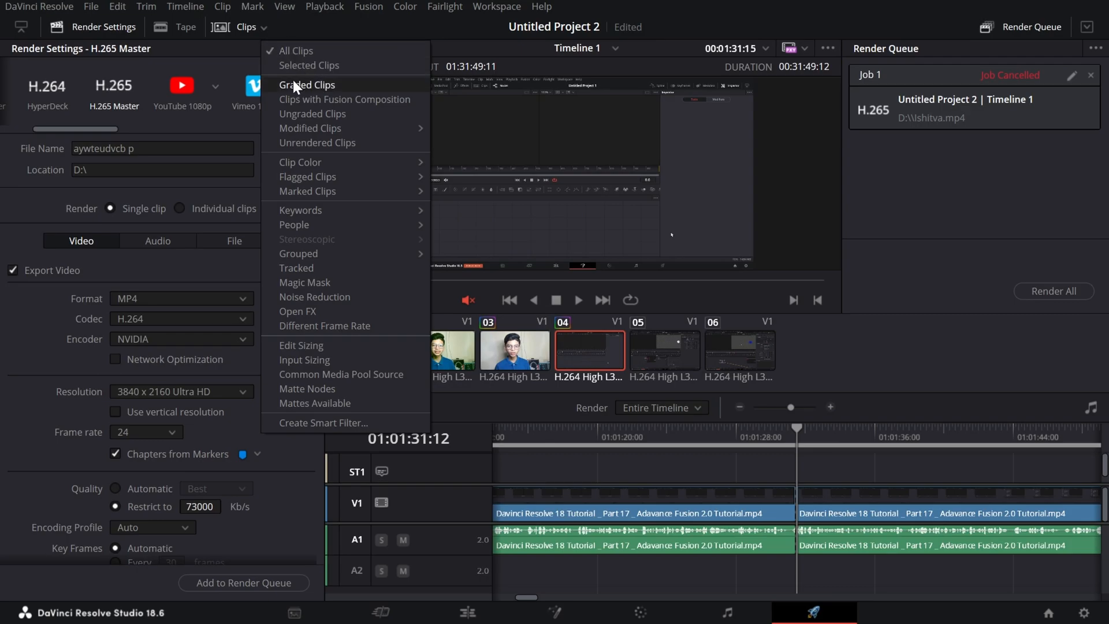
click(336, 86)
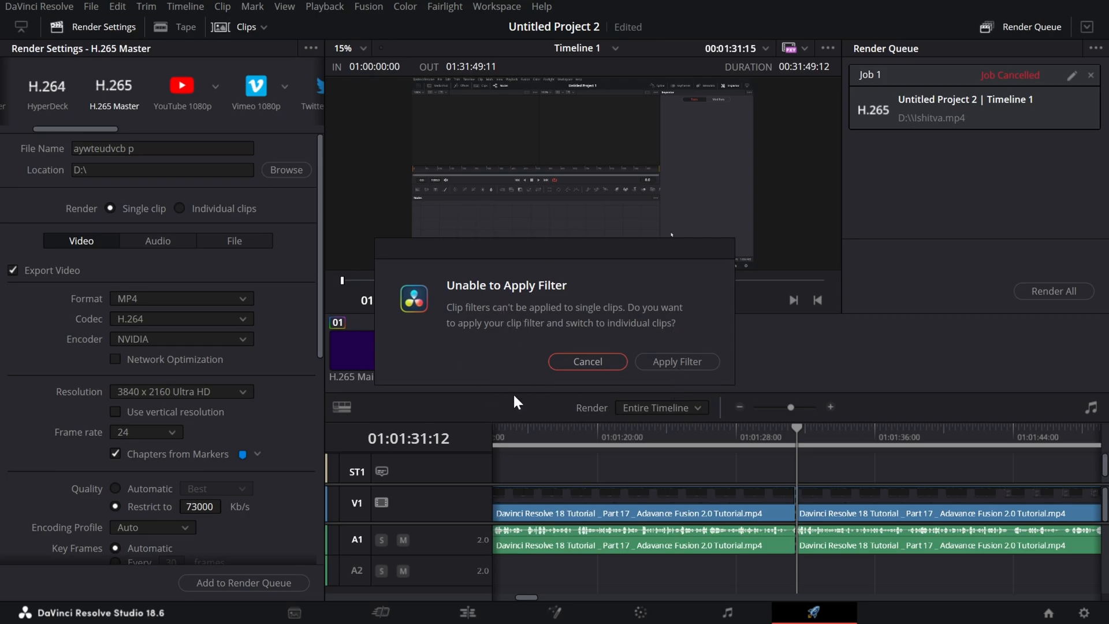
click(582, 363)
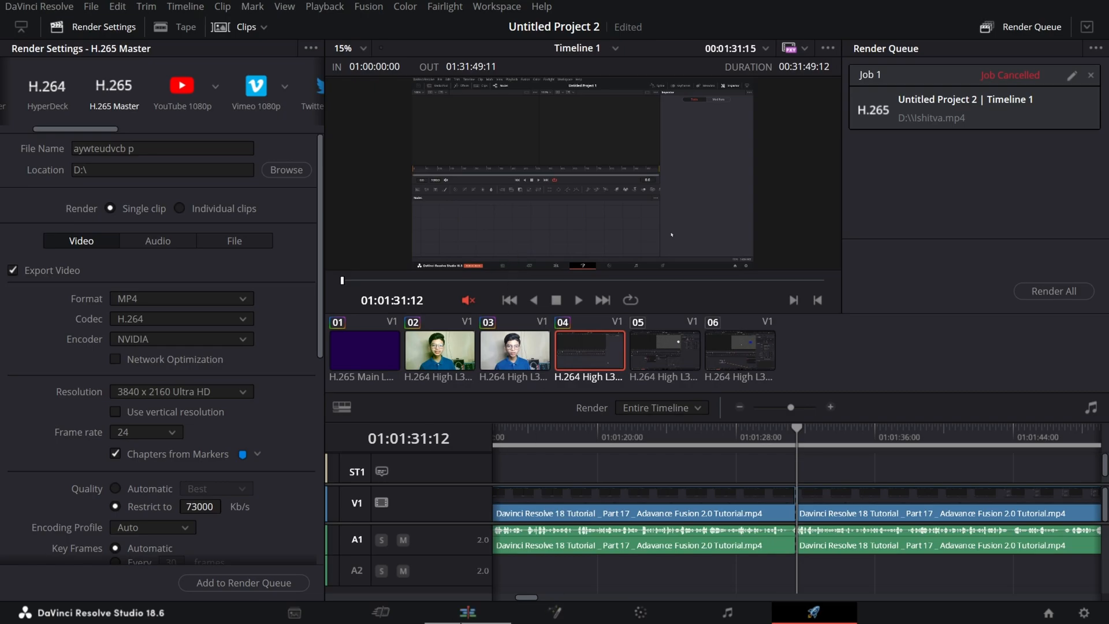
click(427, 618)
click(382, 605)
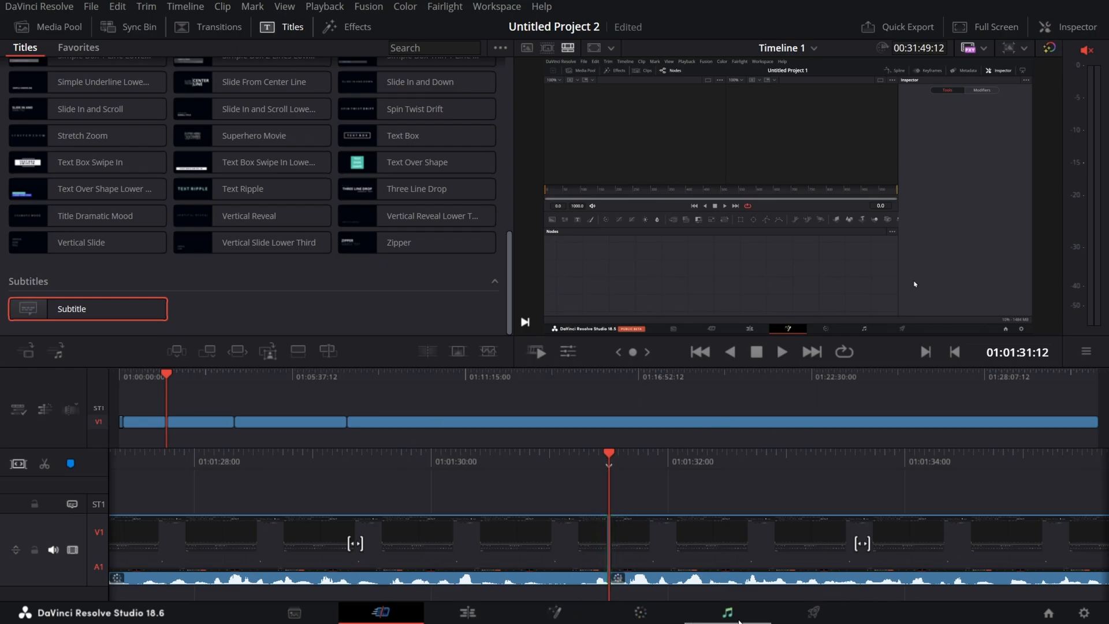
click(815, 612)
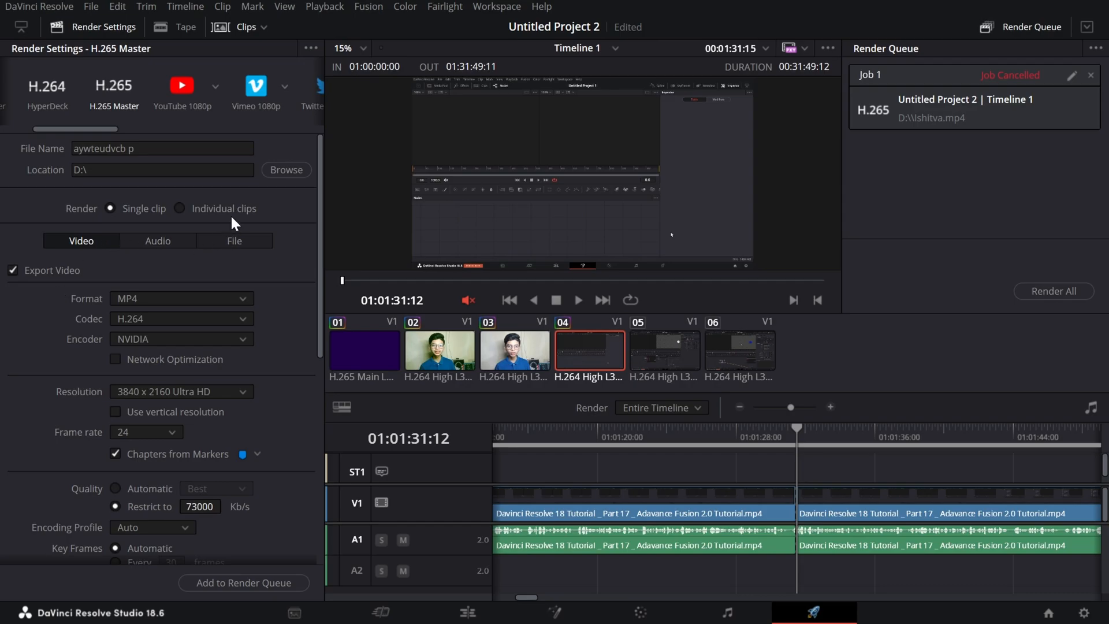
Set rendering to Individual clips, apply the Graded Clips filter, and check which timeline clips are included in the render.
click(214, 207)
click(261, 25)
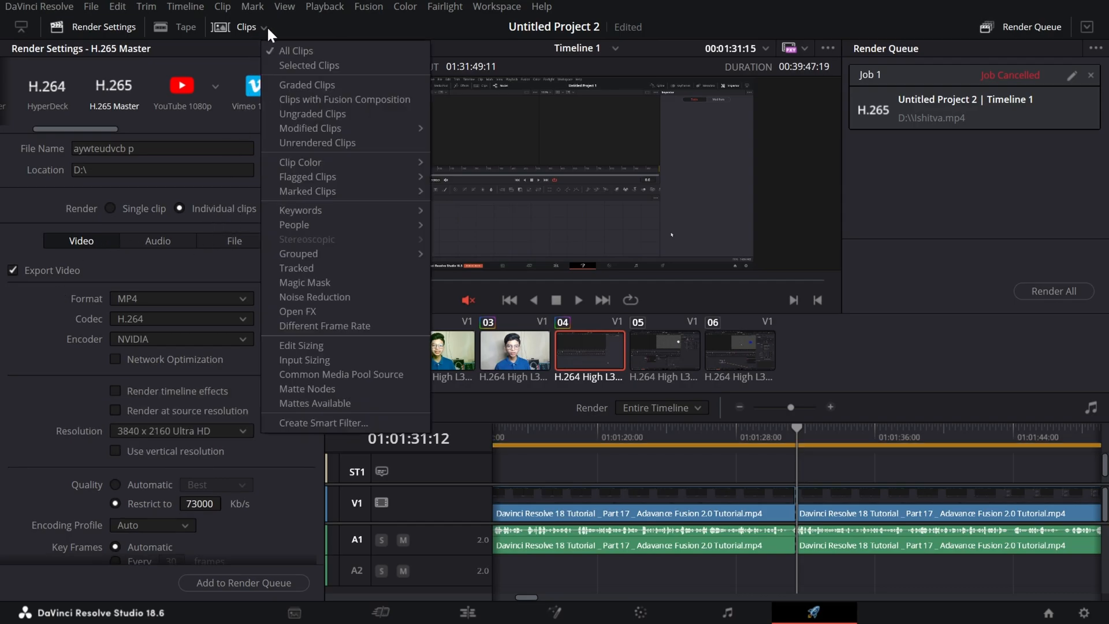
click(288, 85)
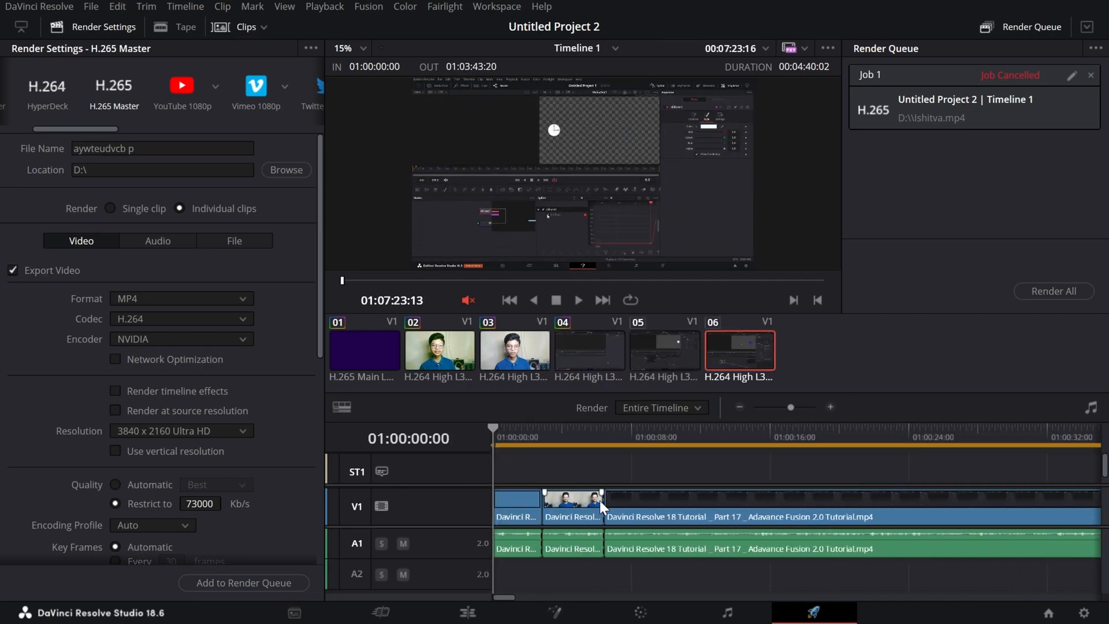
scroll(602, 501, right, 1)
scroll(688, 496, right, 5)
scroll(691, 497, right, 1)
scroll(690, 497, down, 8)
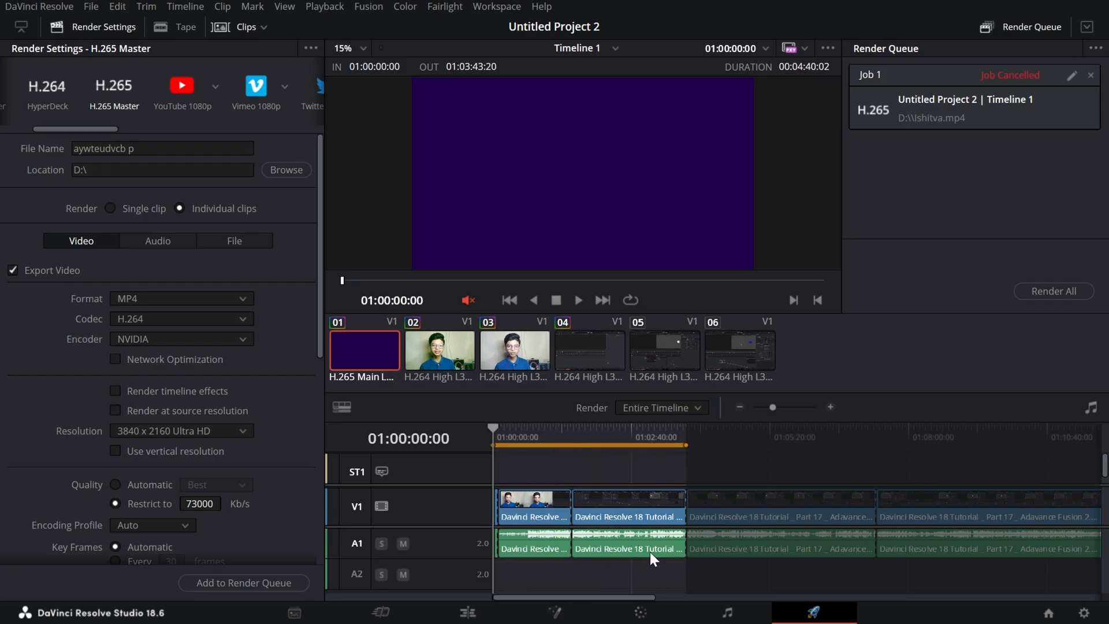
drag(825, 435, 844, 500)
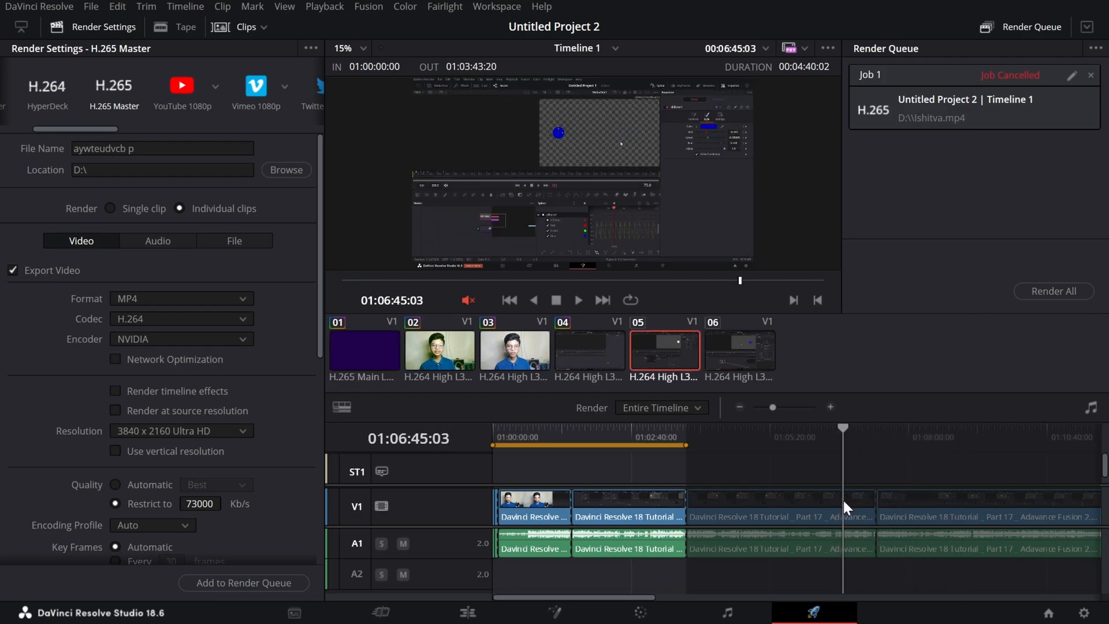
Look through the clip filters, apply Ungraded Clips, and check an excluded clip on the timeline.
click(259, 26)
mouse_move(377, 187)
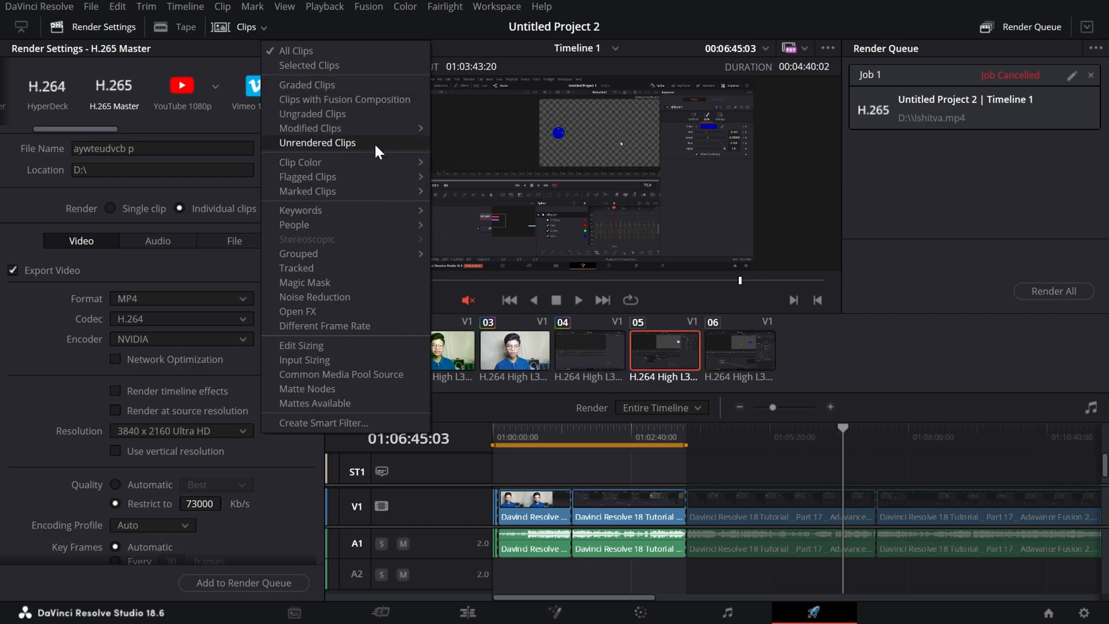
mouse_move(395, 167)
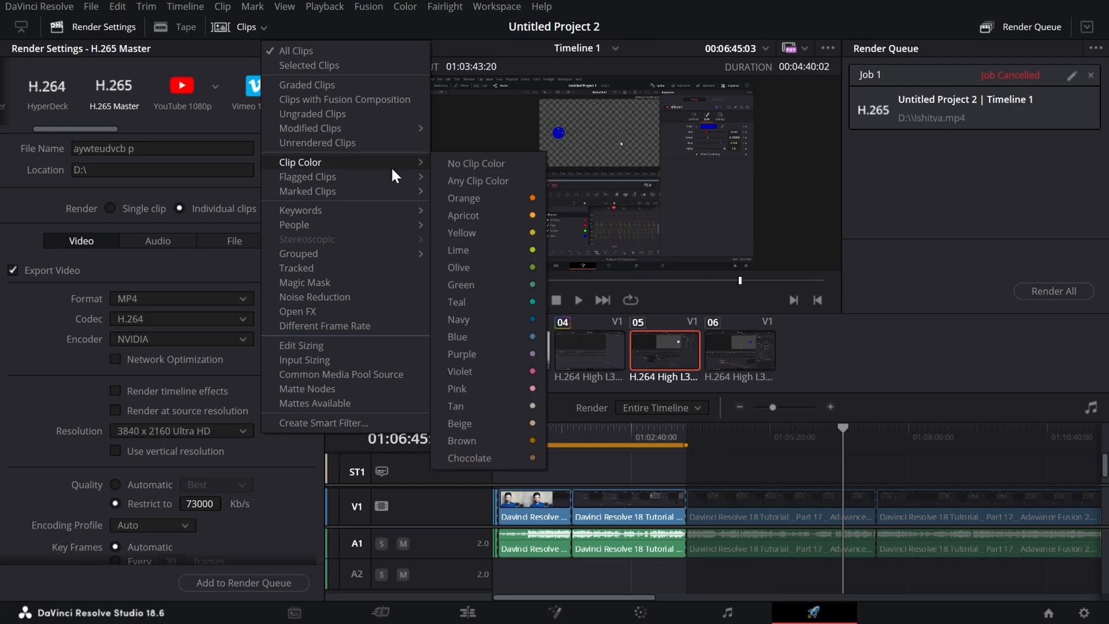
click(362, 113)
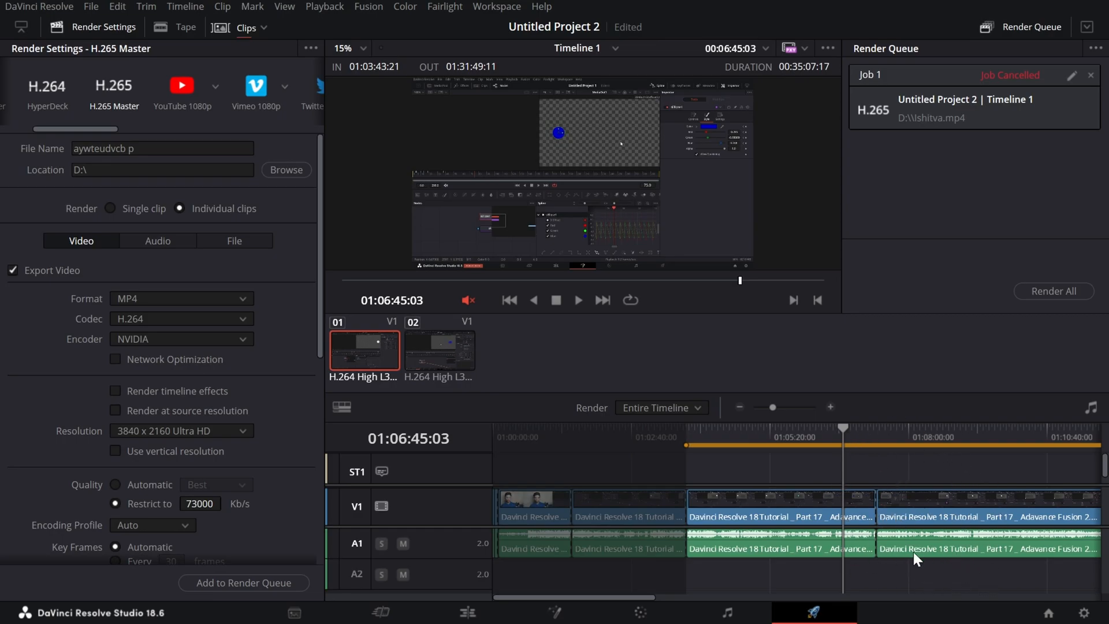
drag(598, 440, 620, 502)
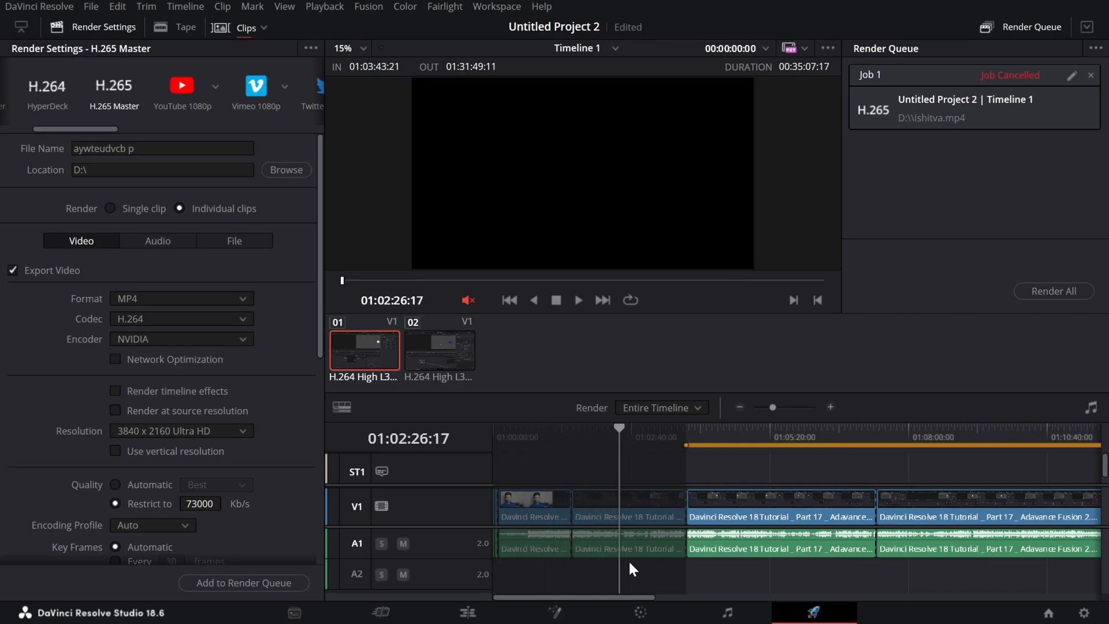
Compare the clip filter options on the Deliver and Color pages, and return to the start of the Deliver page's render presets.
click(260, 25)
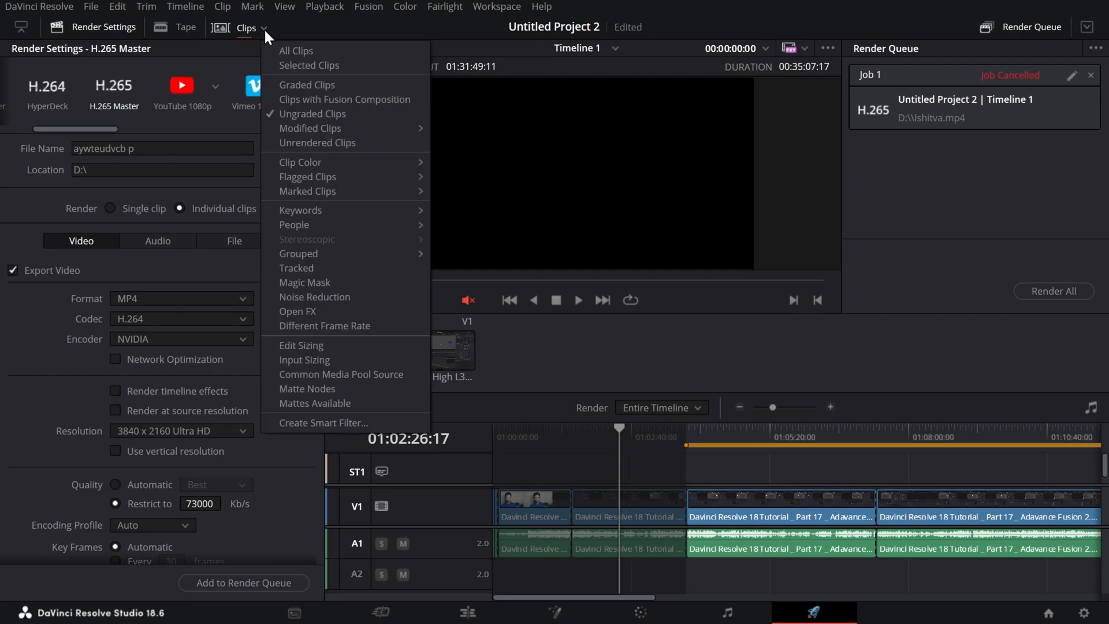
click(640, 613)
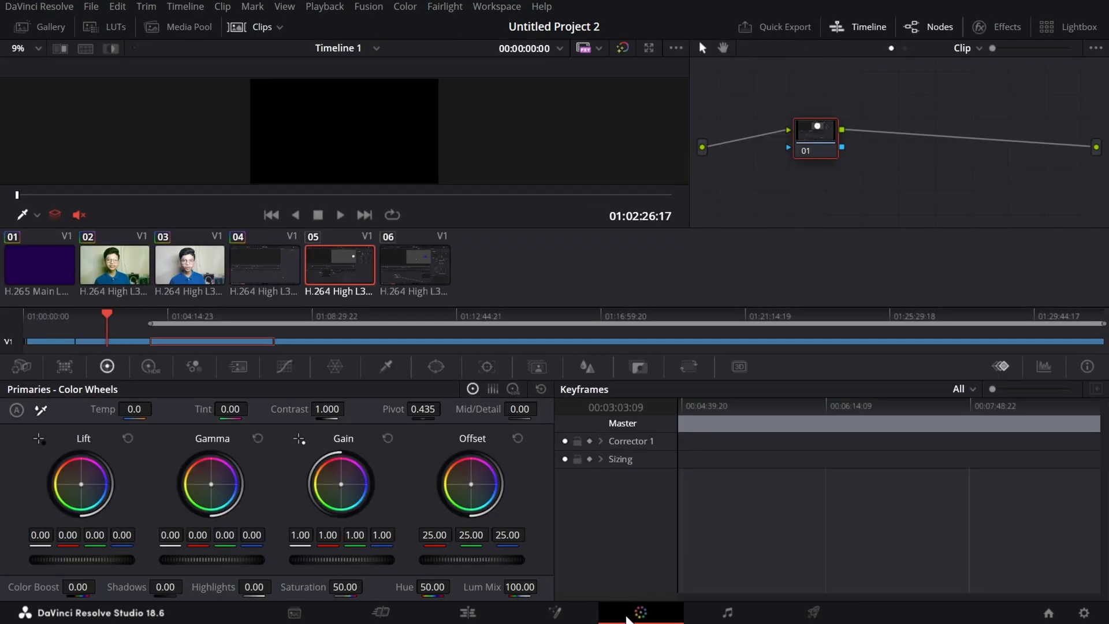
click(381, 613)
click(468, 613)
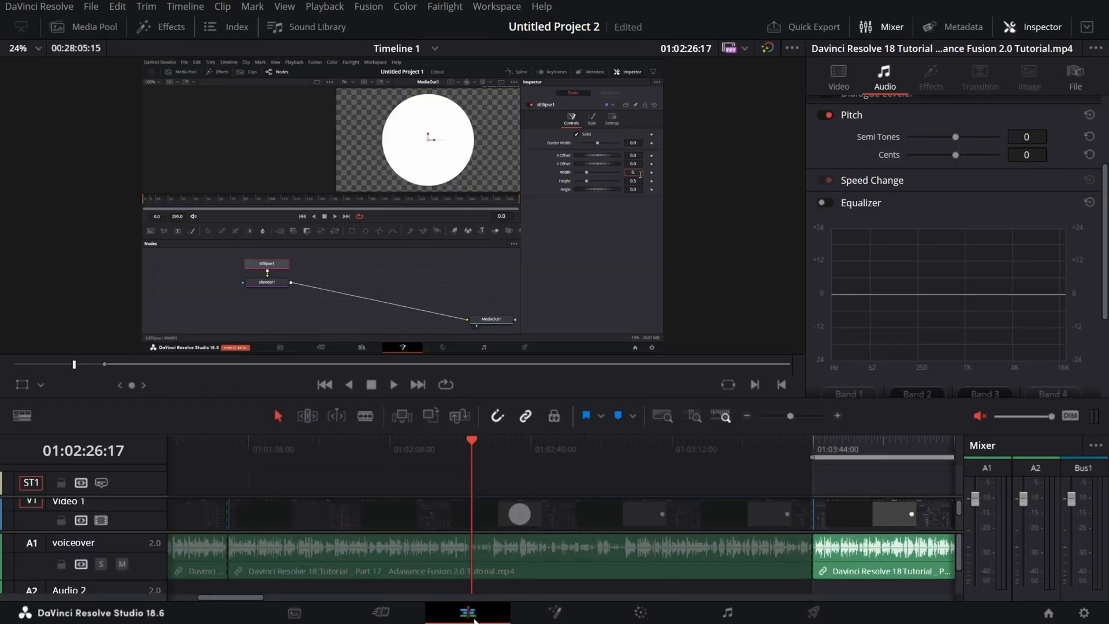
click(814, 613)
click(640, 612)
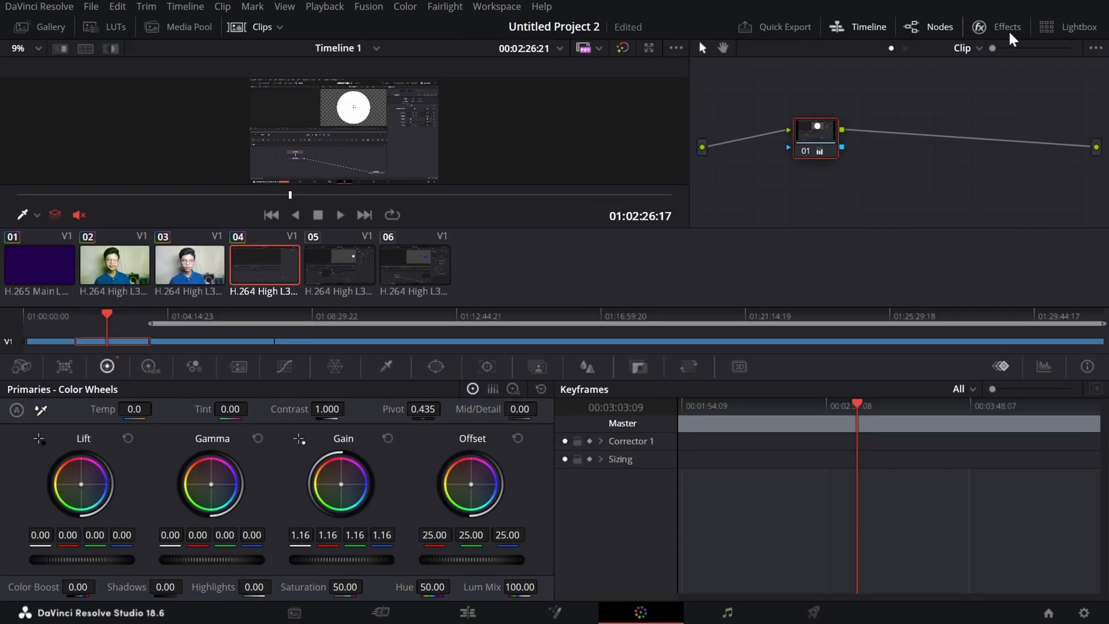
click(280, 28)
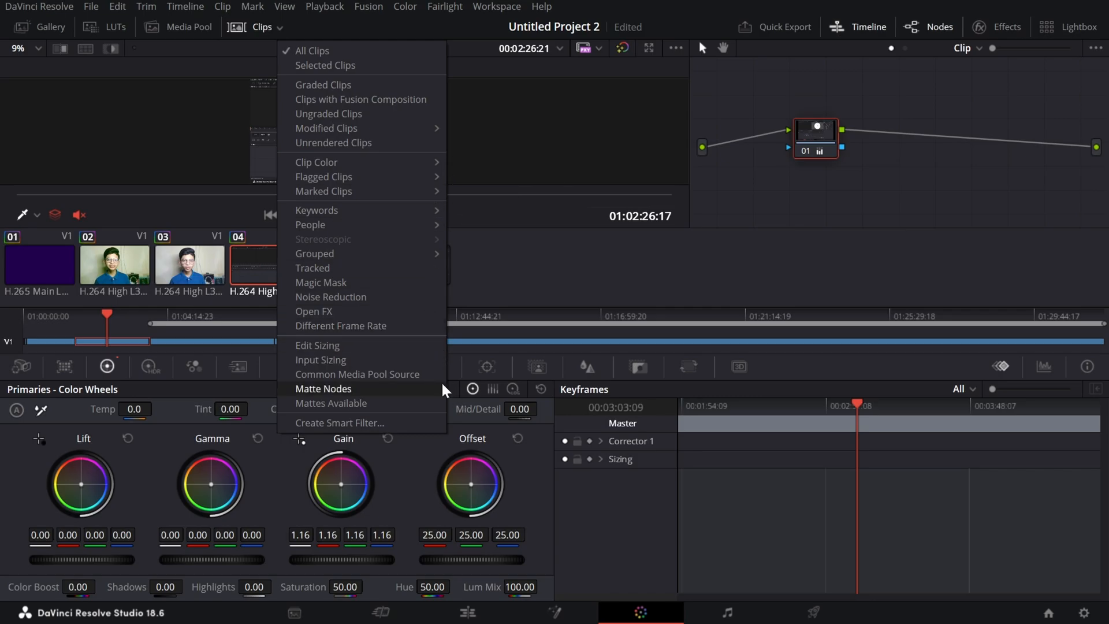
click(791, 621)
click(797, 616)
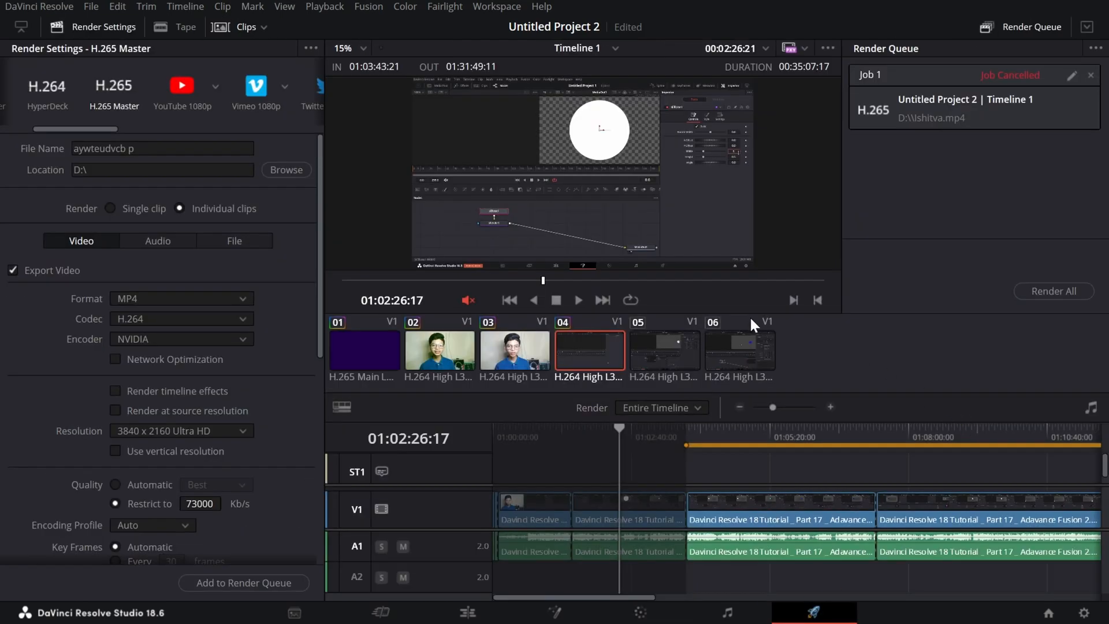
drag(77, 133, 38, 152)
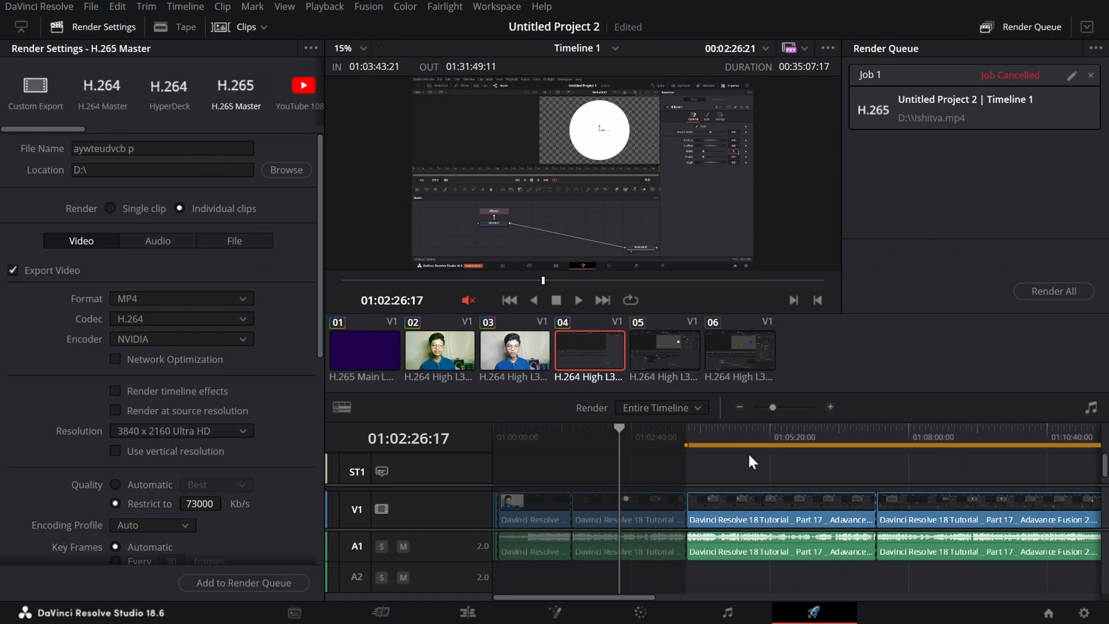